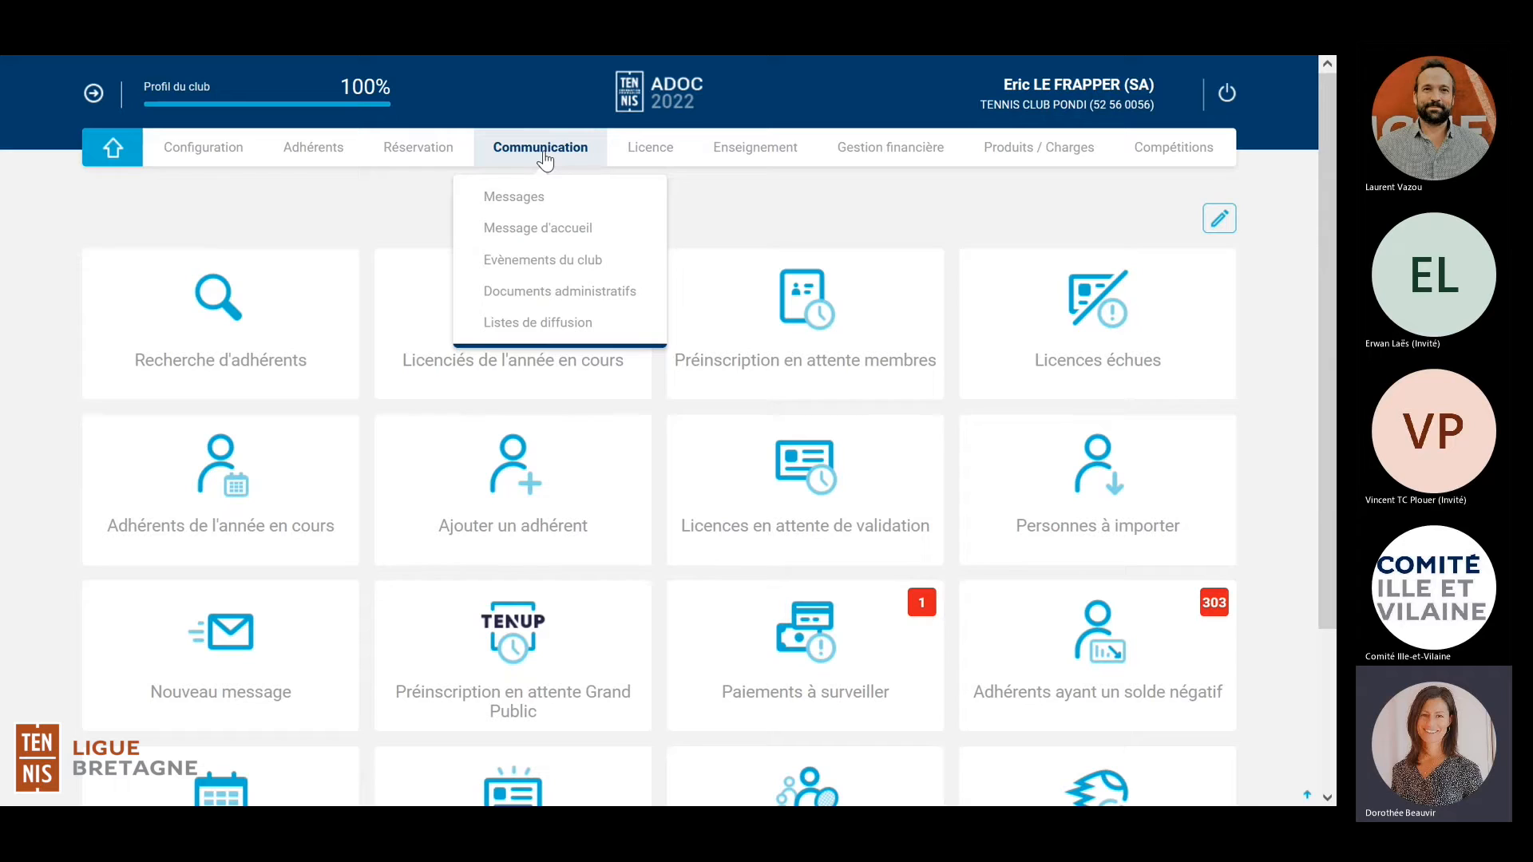
Step: Open the club's messages and start creating a new e-mail message
left_click(533, 202)
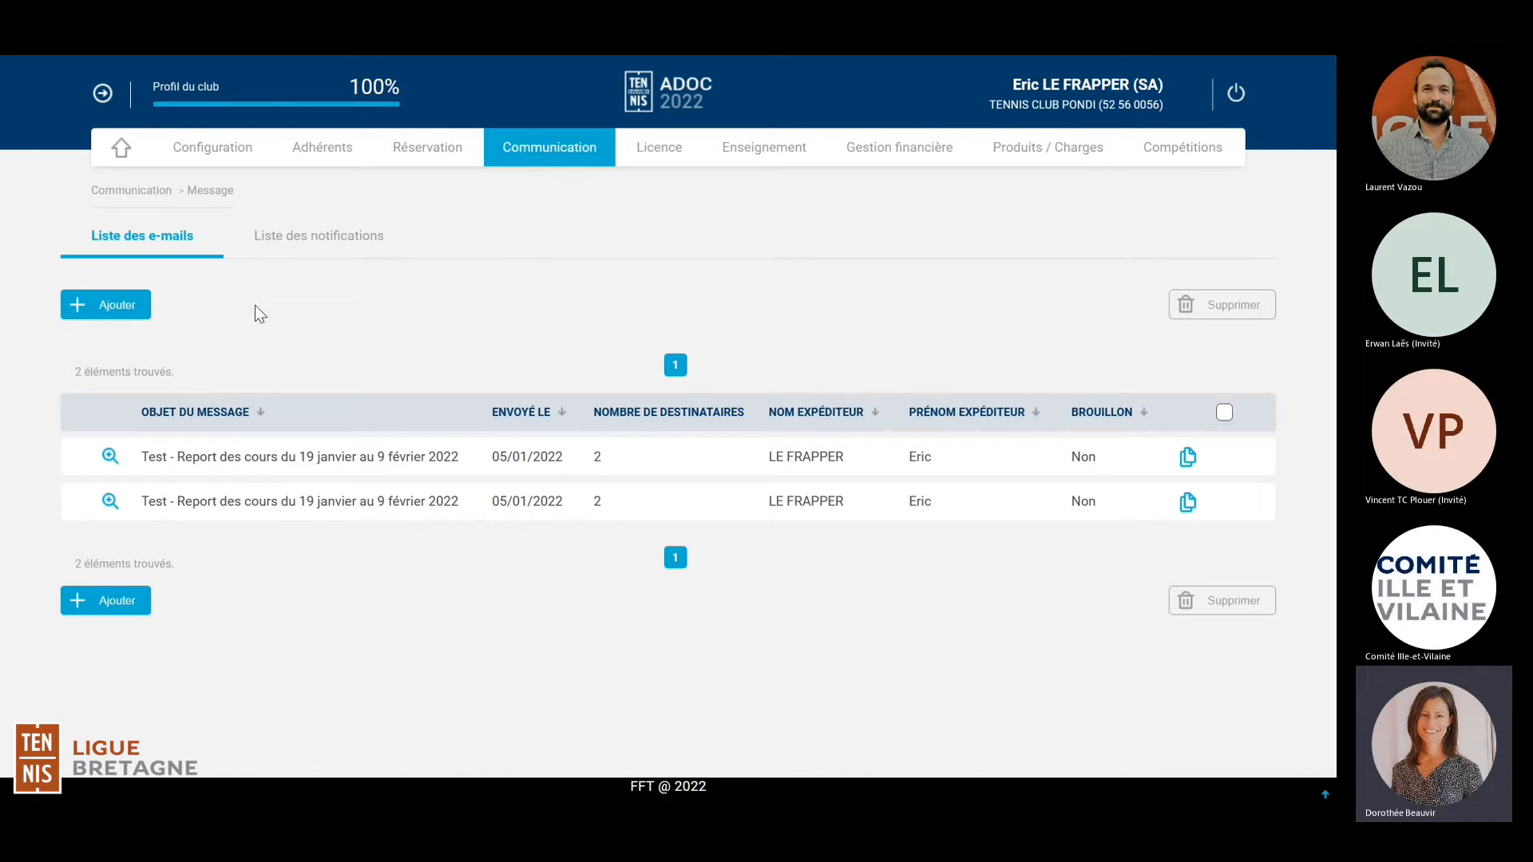
left_click(113, 308)
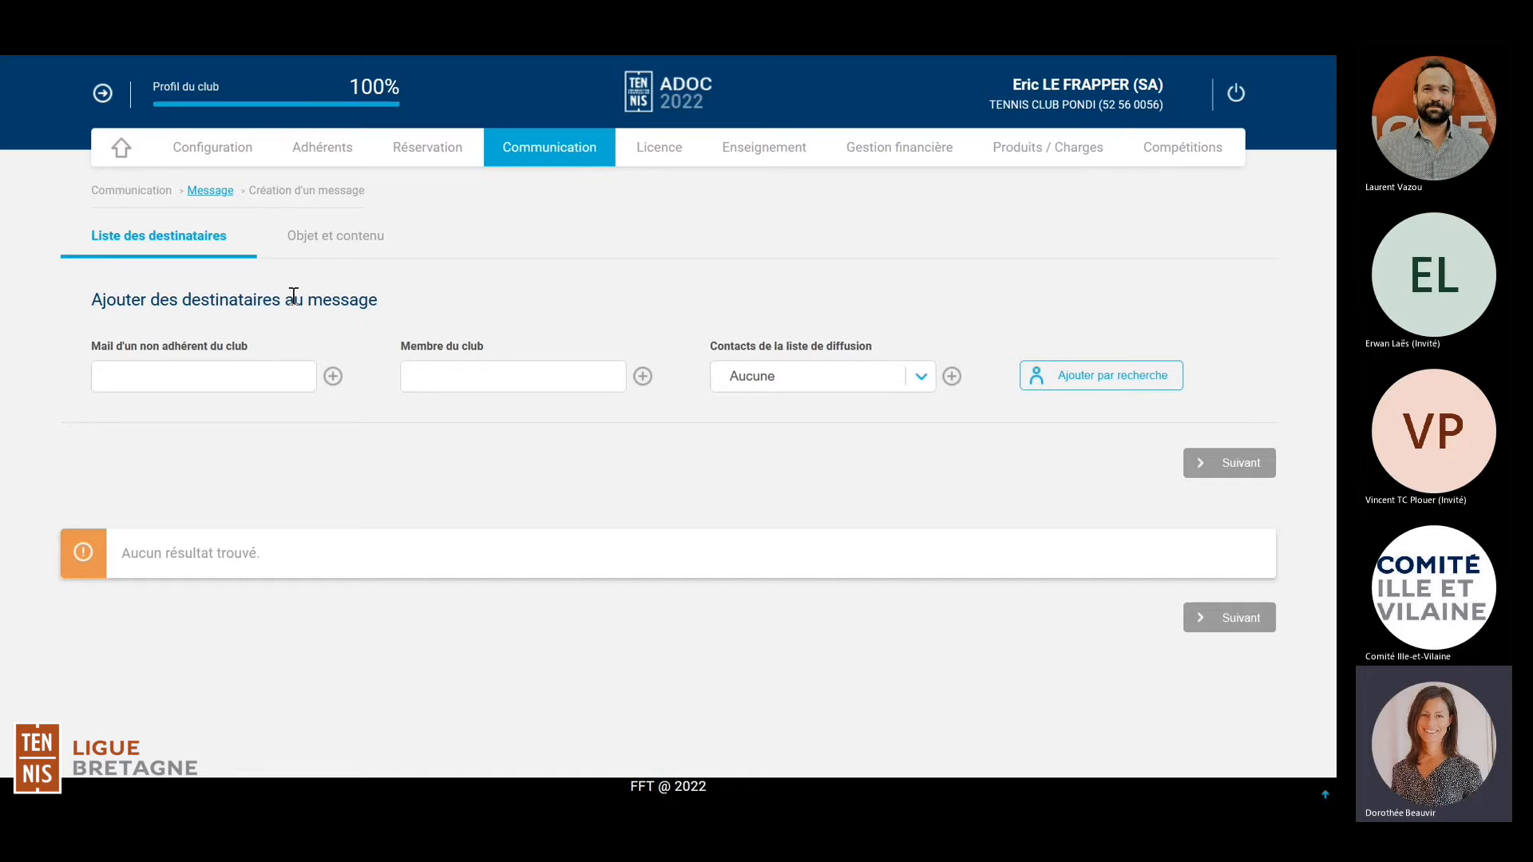
left_click(214, 372)
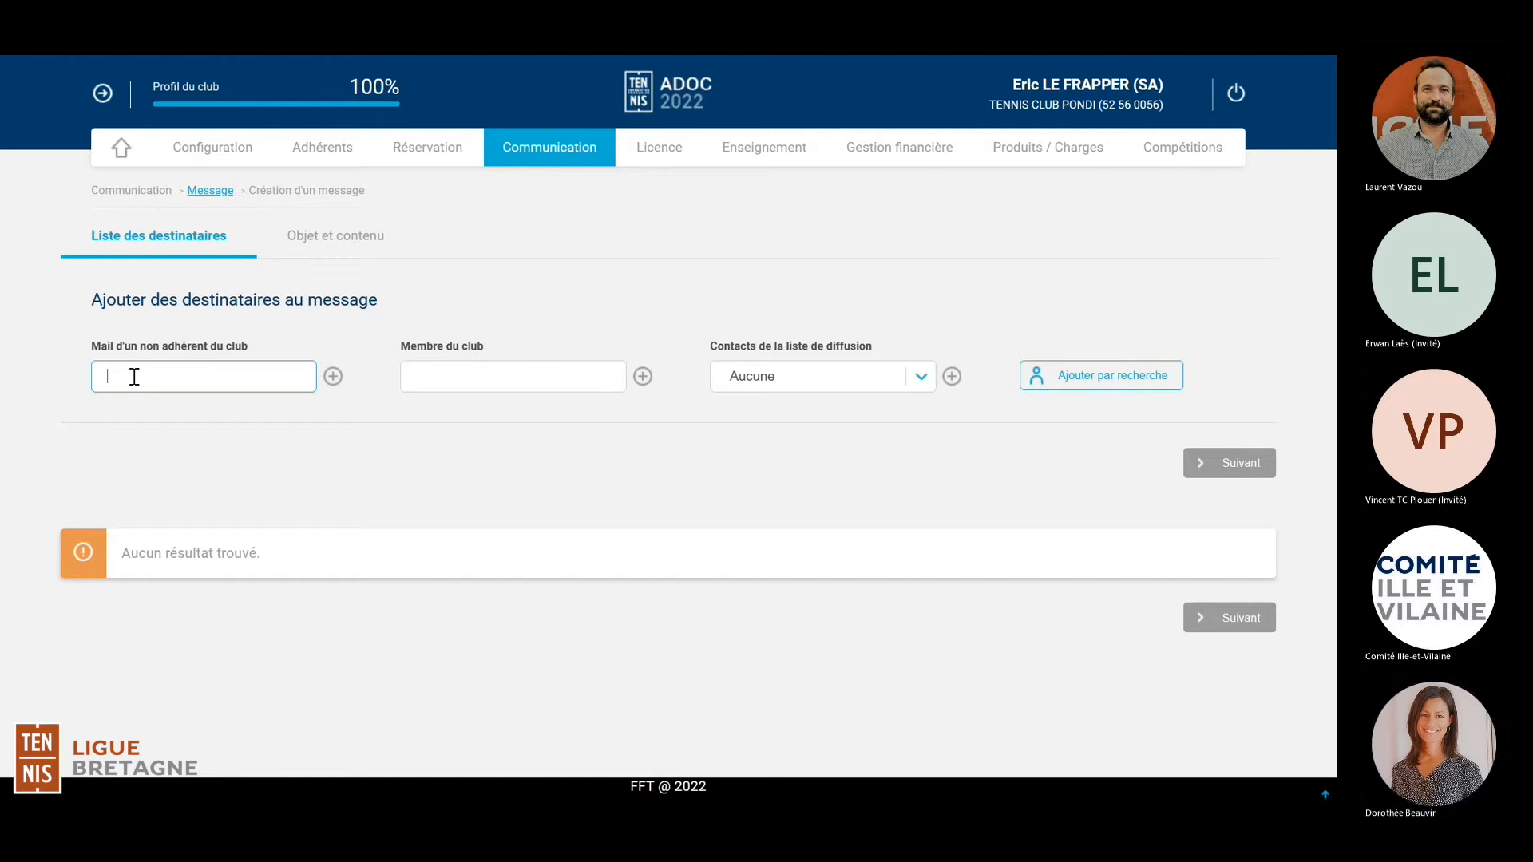
Step: Find the club member by surname and add the second suggested match as a recipient of the message
left_click(420, 375)
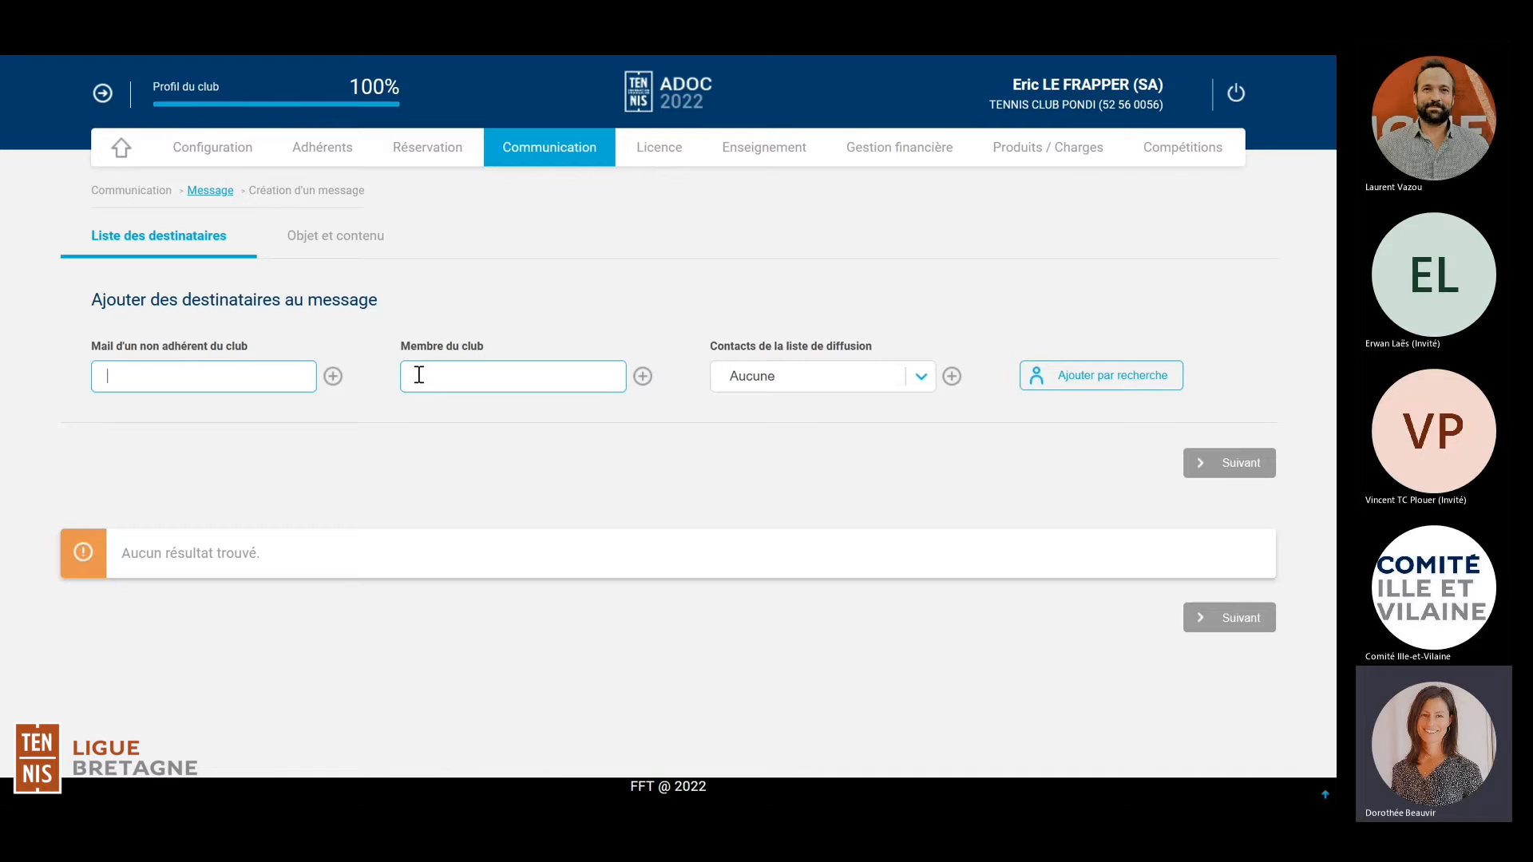
left_click(419, 374)
type("bea")
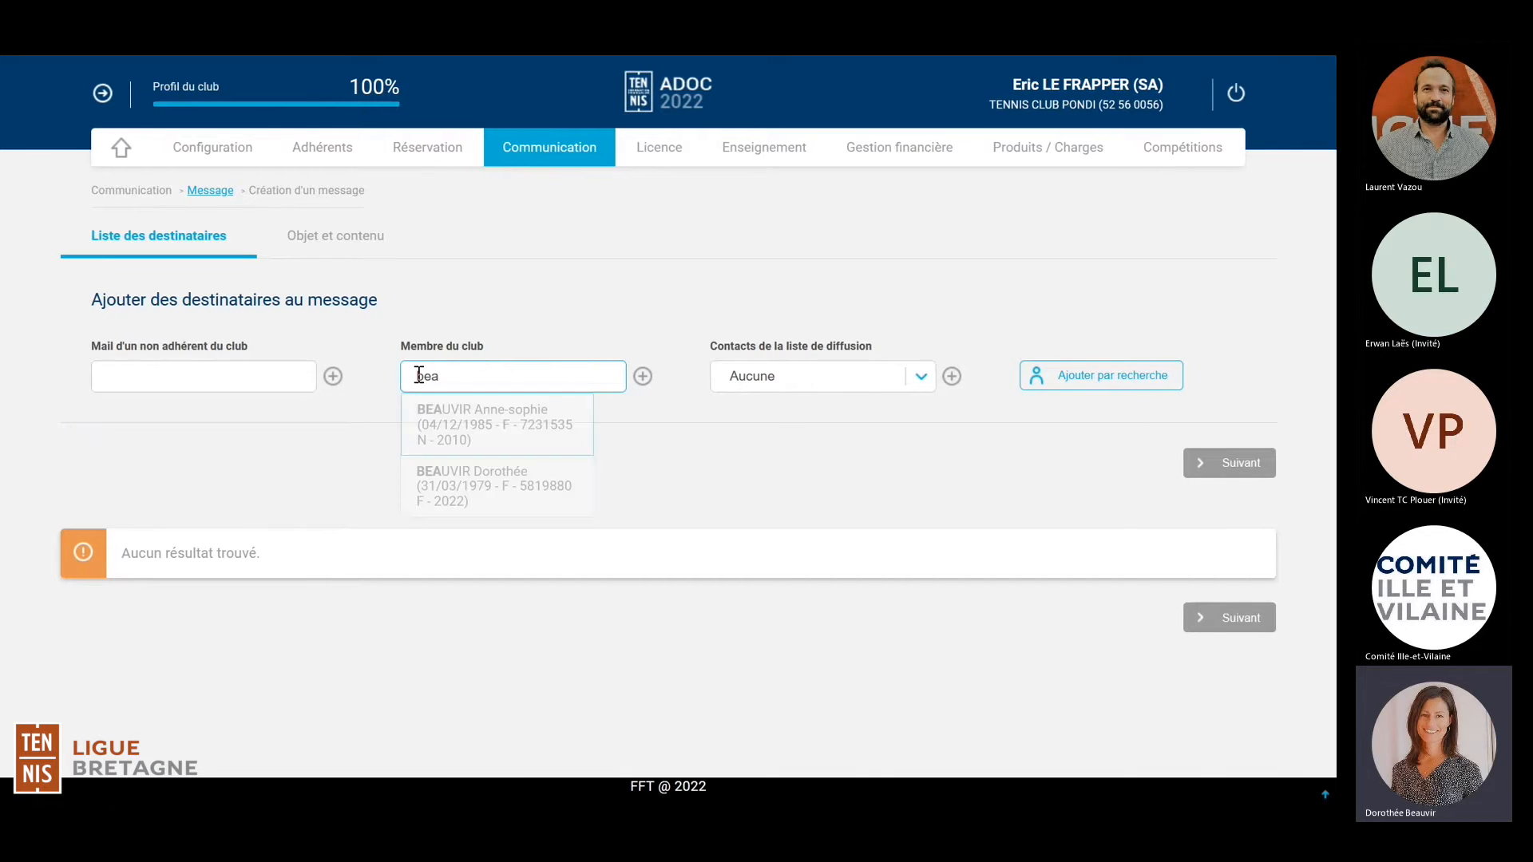
type("u")
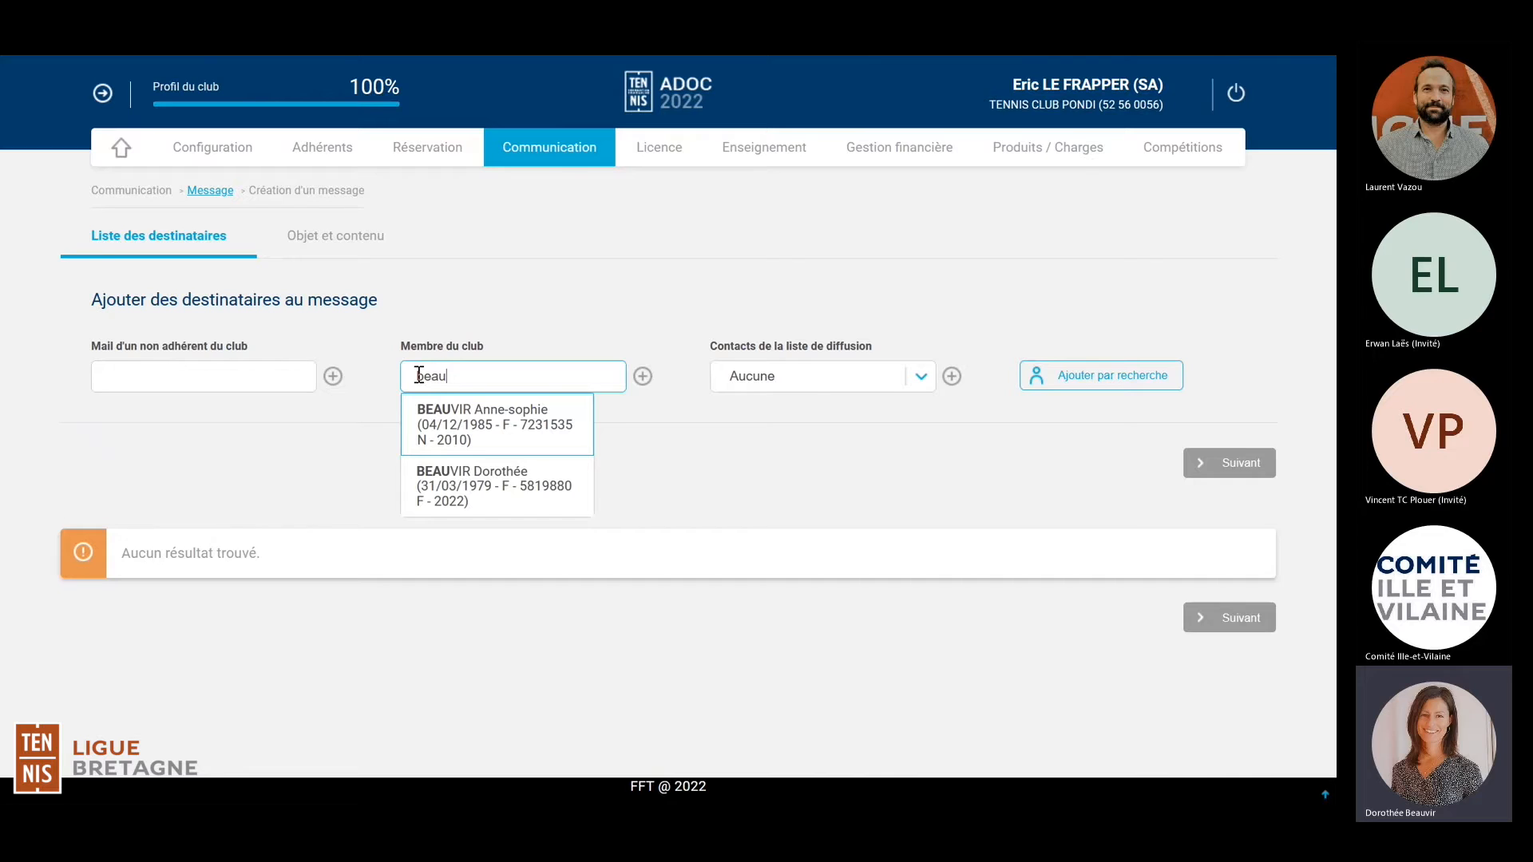
left_click(462, 482)
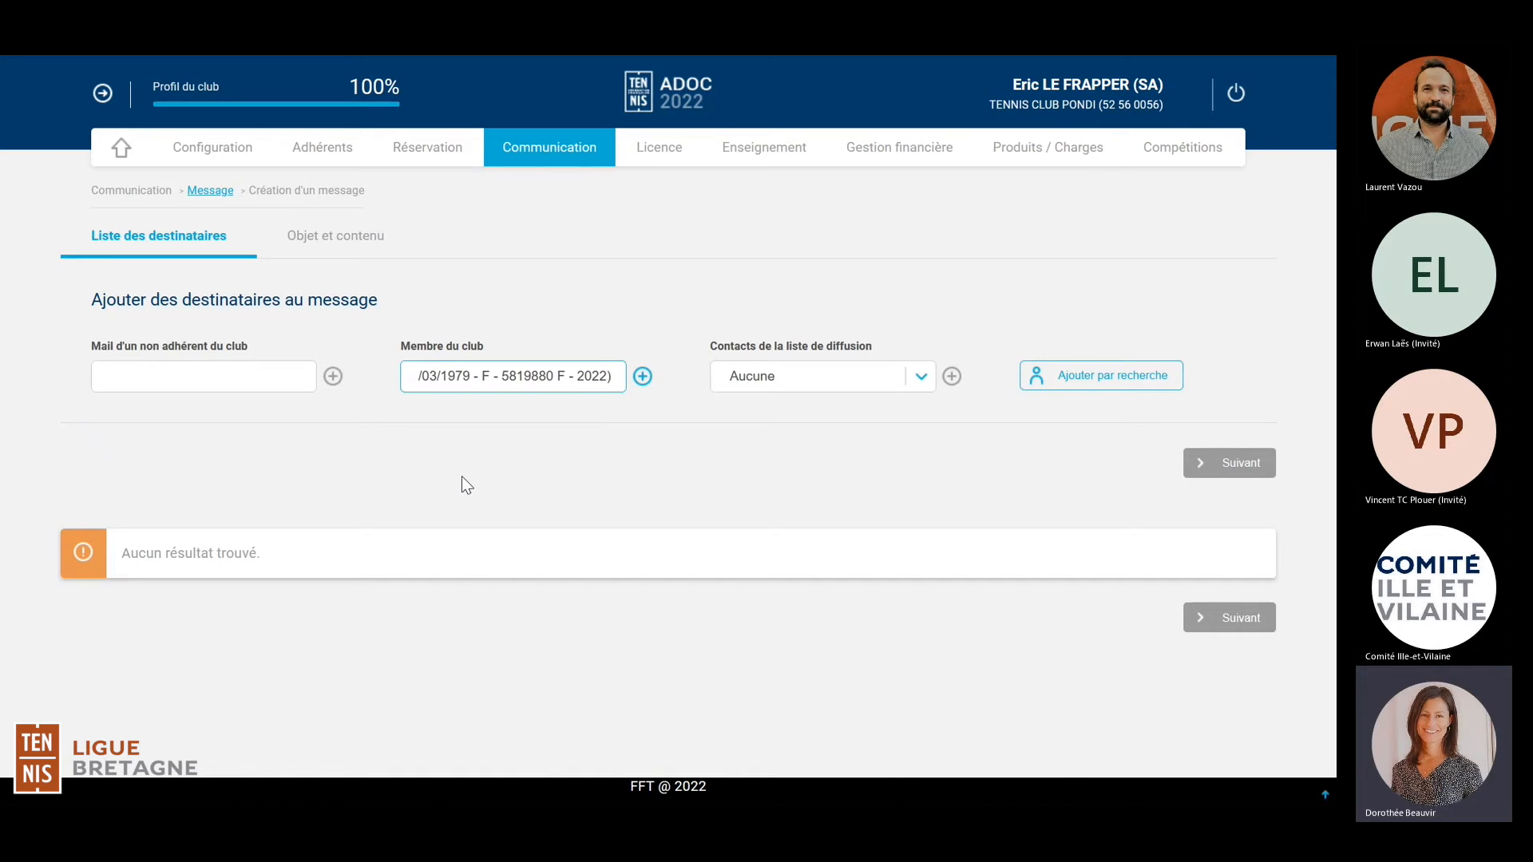
left_click(642, 377)
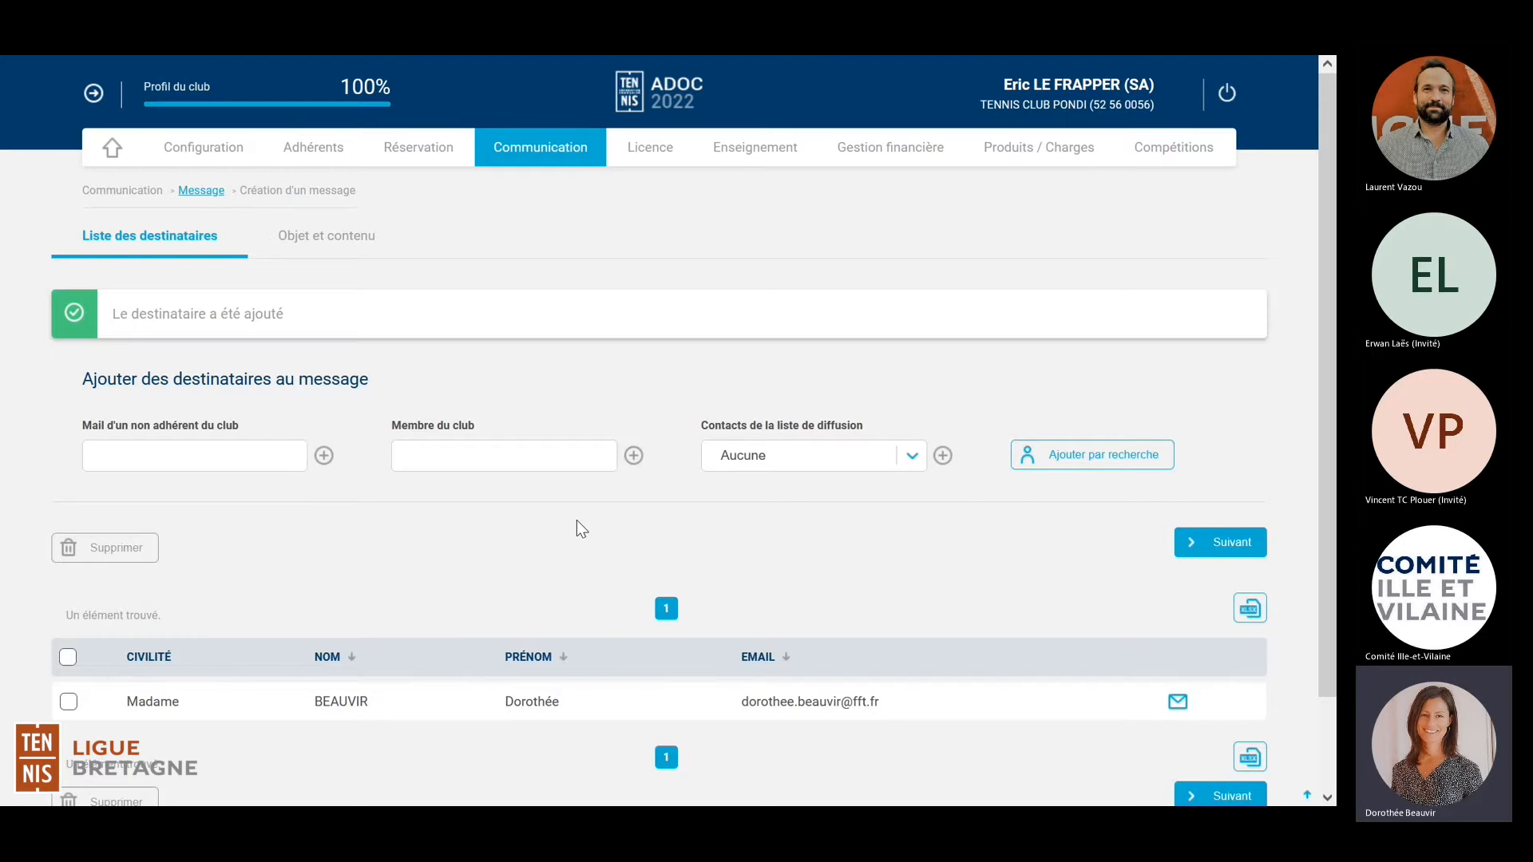
Step: Check which distribution lists are available and open the search form for adding recipients
scroll(576, 520, "down", 1)
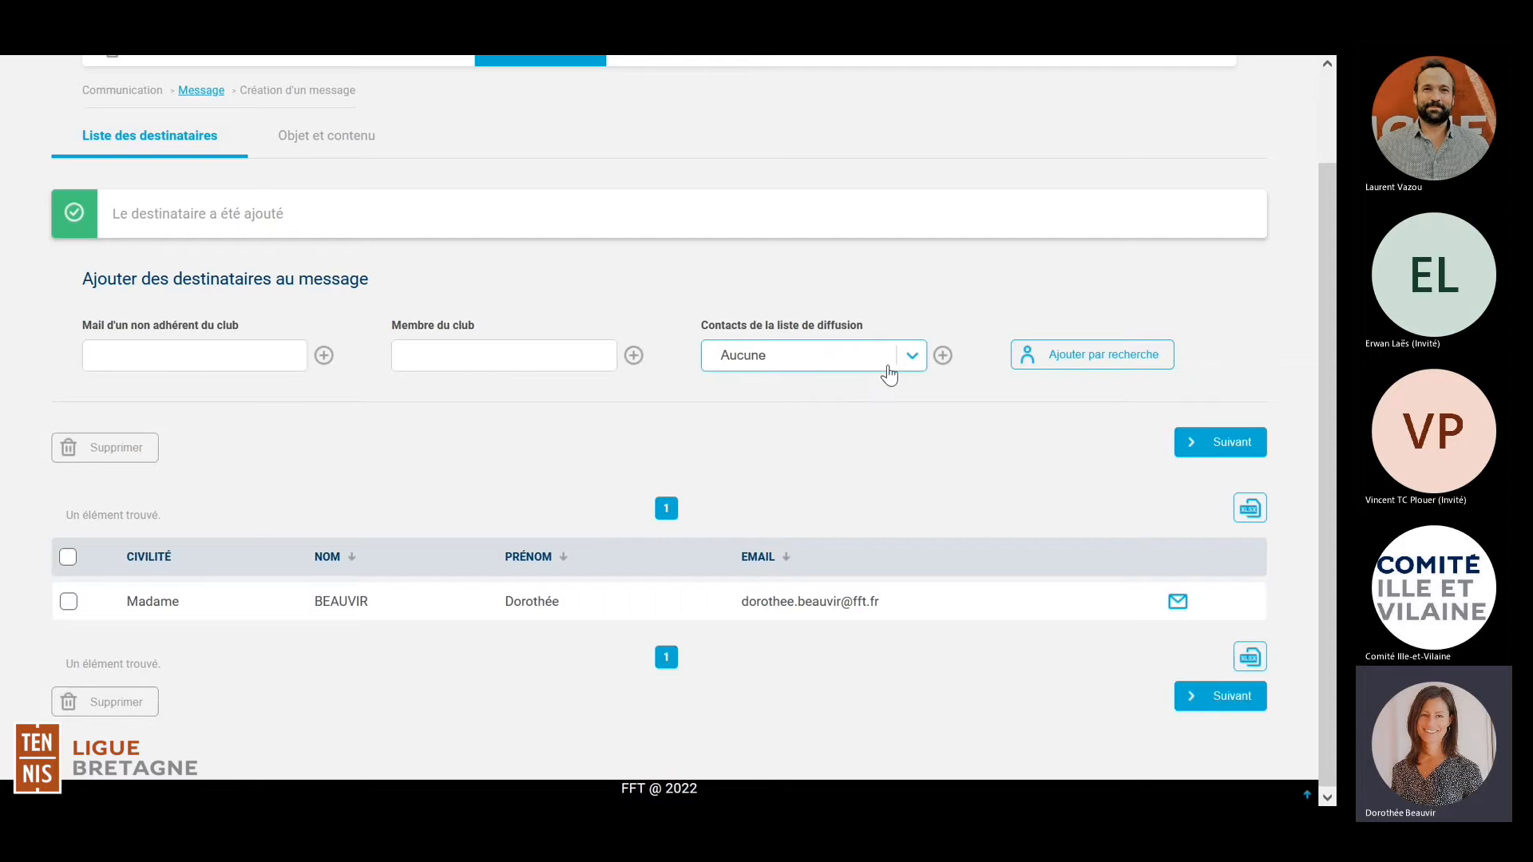
left_click(915, 360)
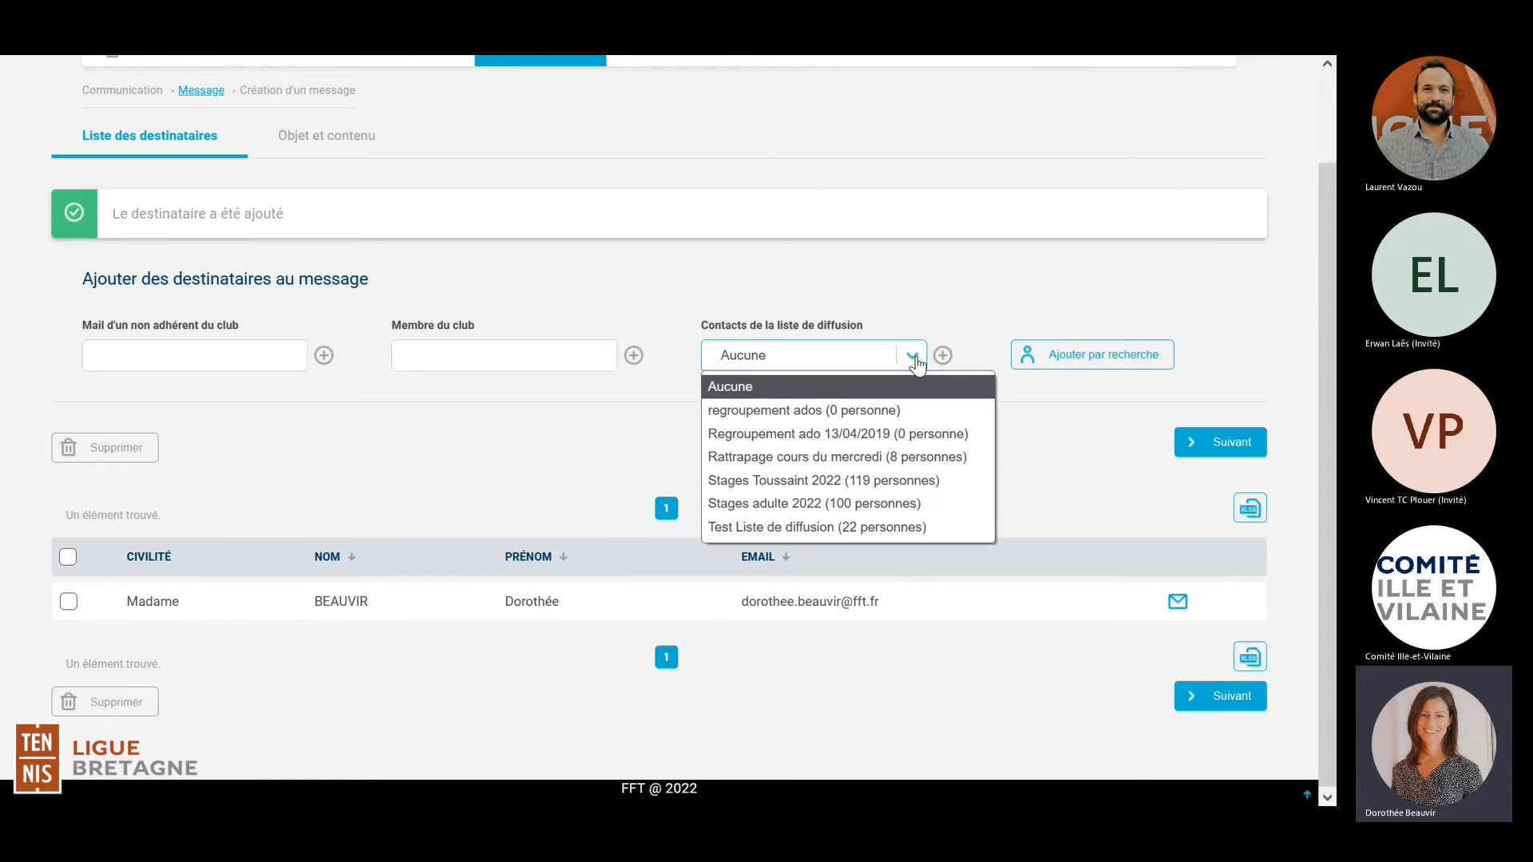
left_click(1096, 361)
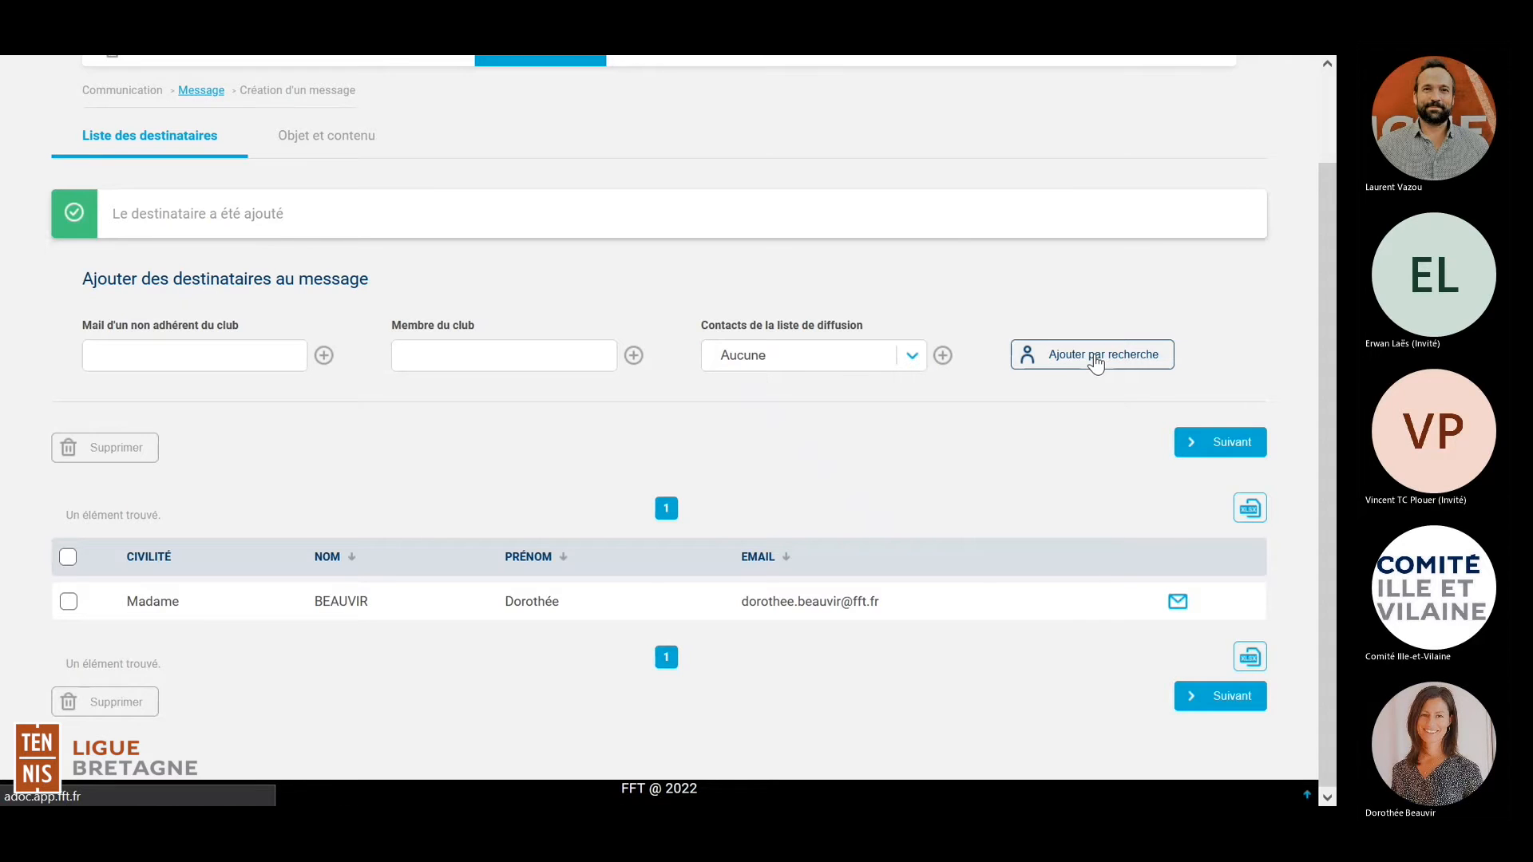
left_click(1095, 357)
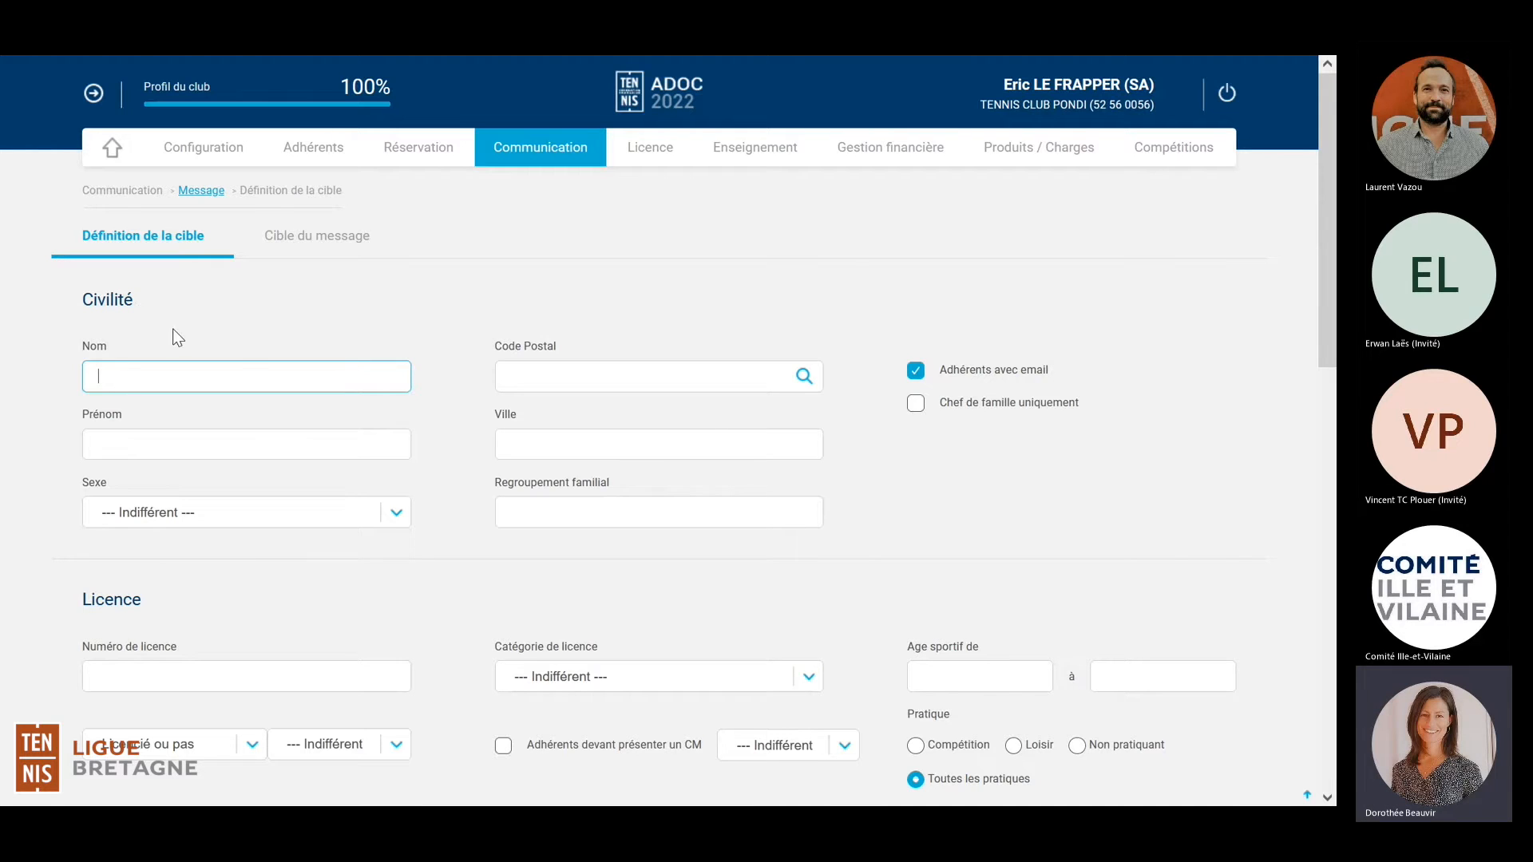
Step: Review the Civilité and Licence search criteria, including the sex, licence status and sporting age range options
left_click(395, 517)
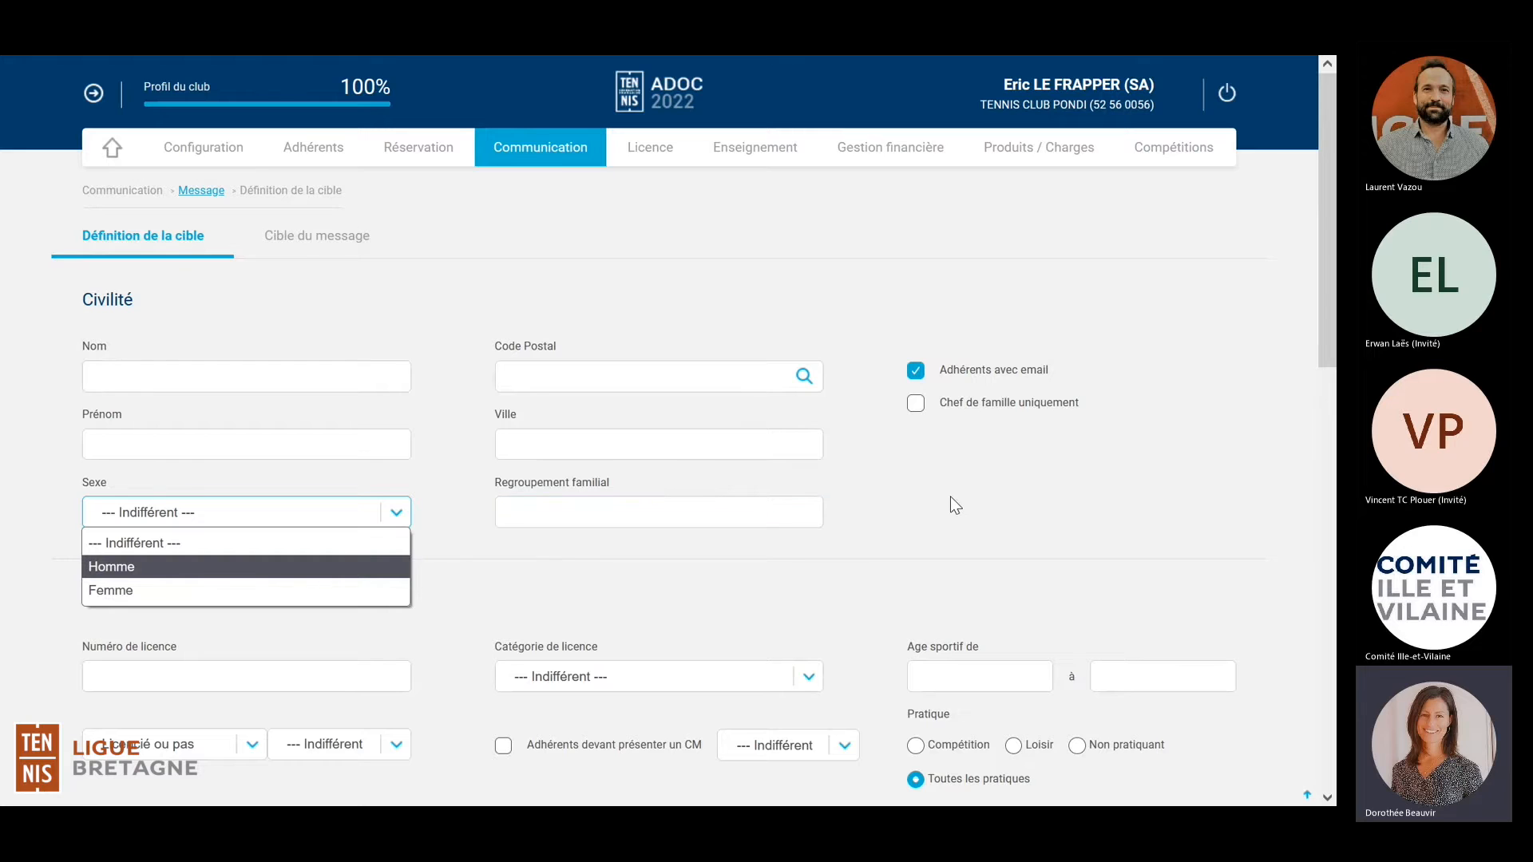
scroll(951, 497, "down", 3)
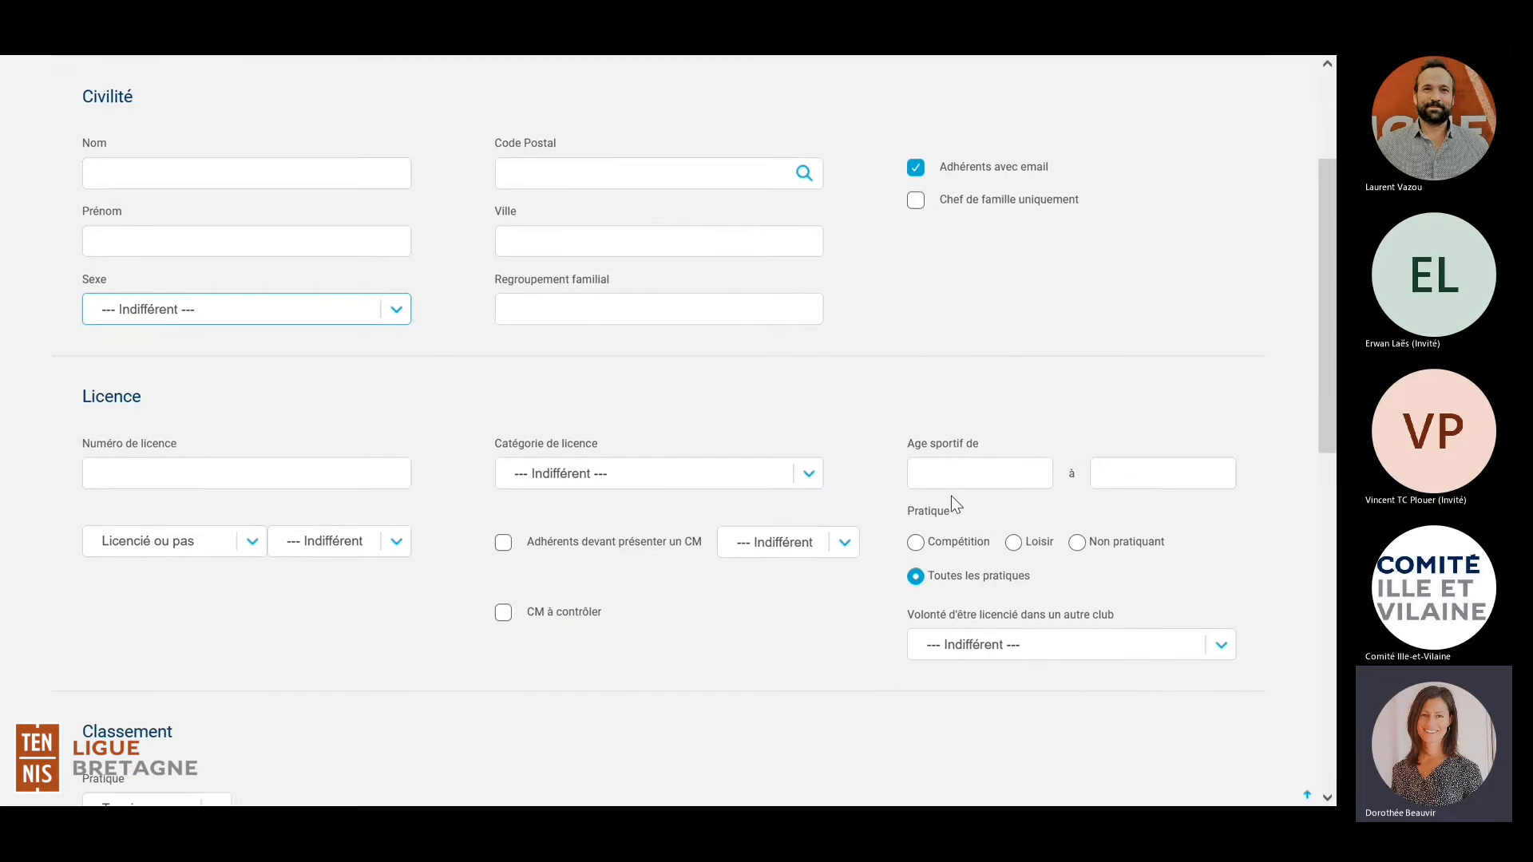
scroll(951, 495, "down", 3)
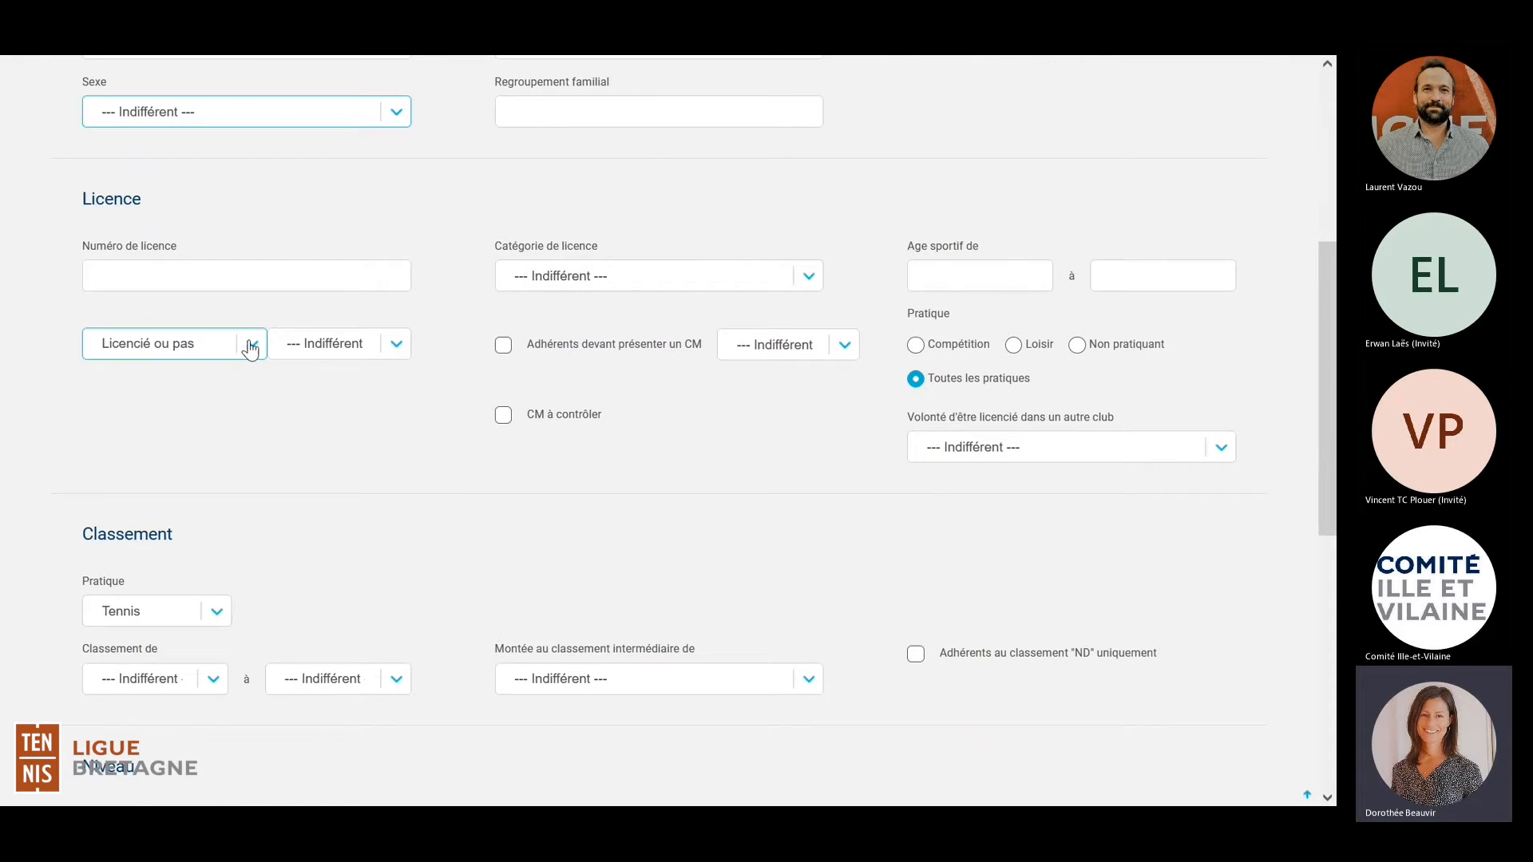
left_click(251, 350)
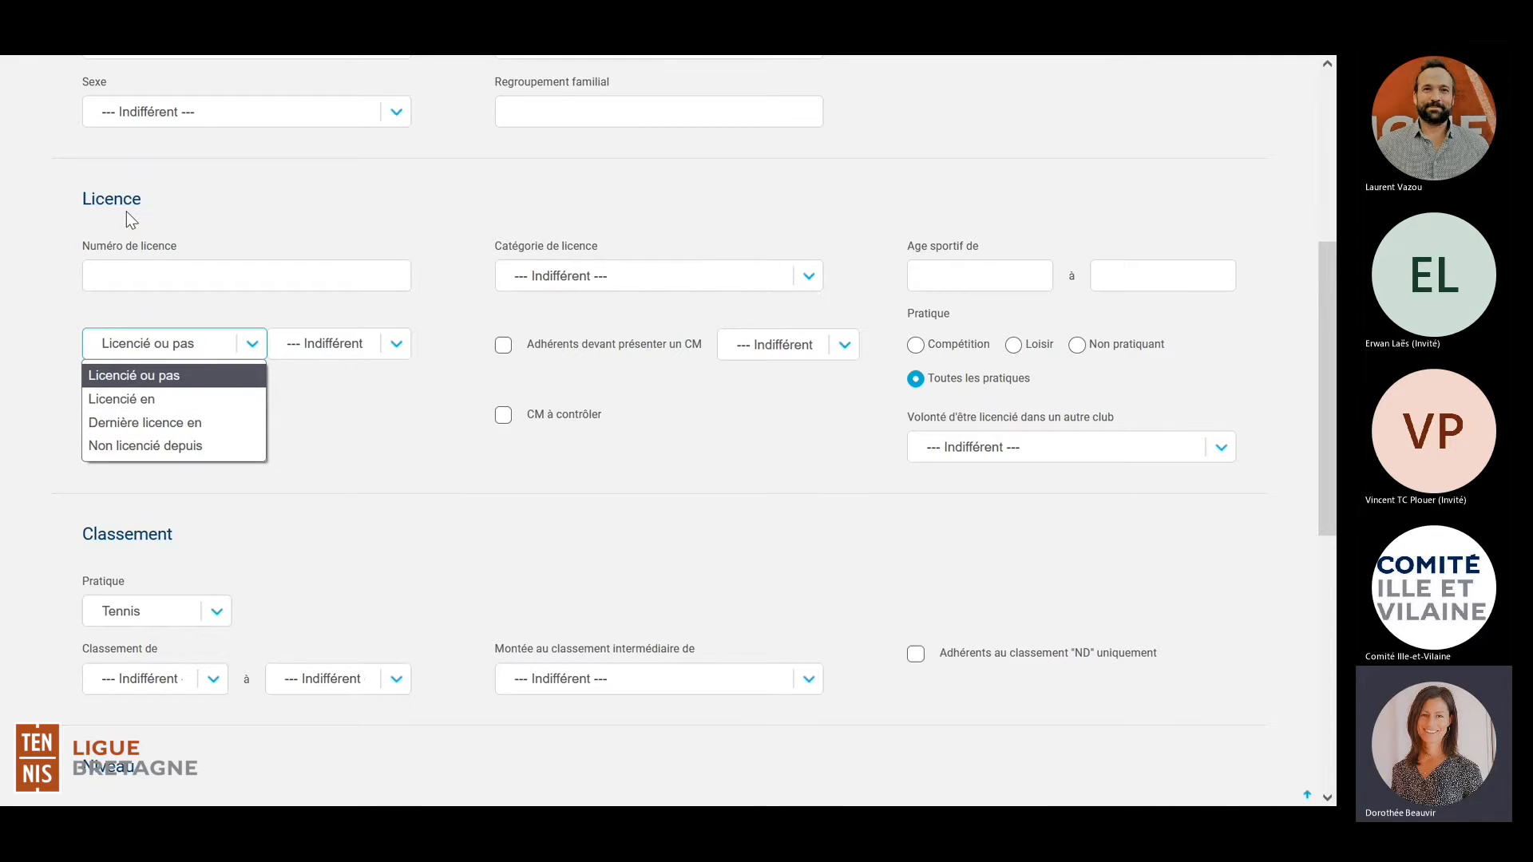
left_click(936, 278)
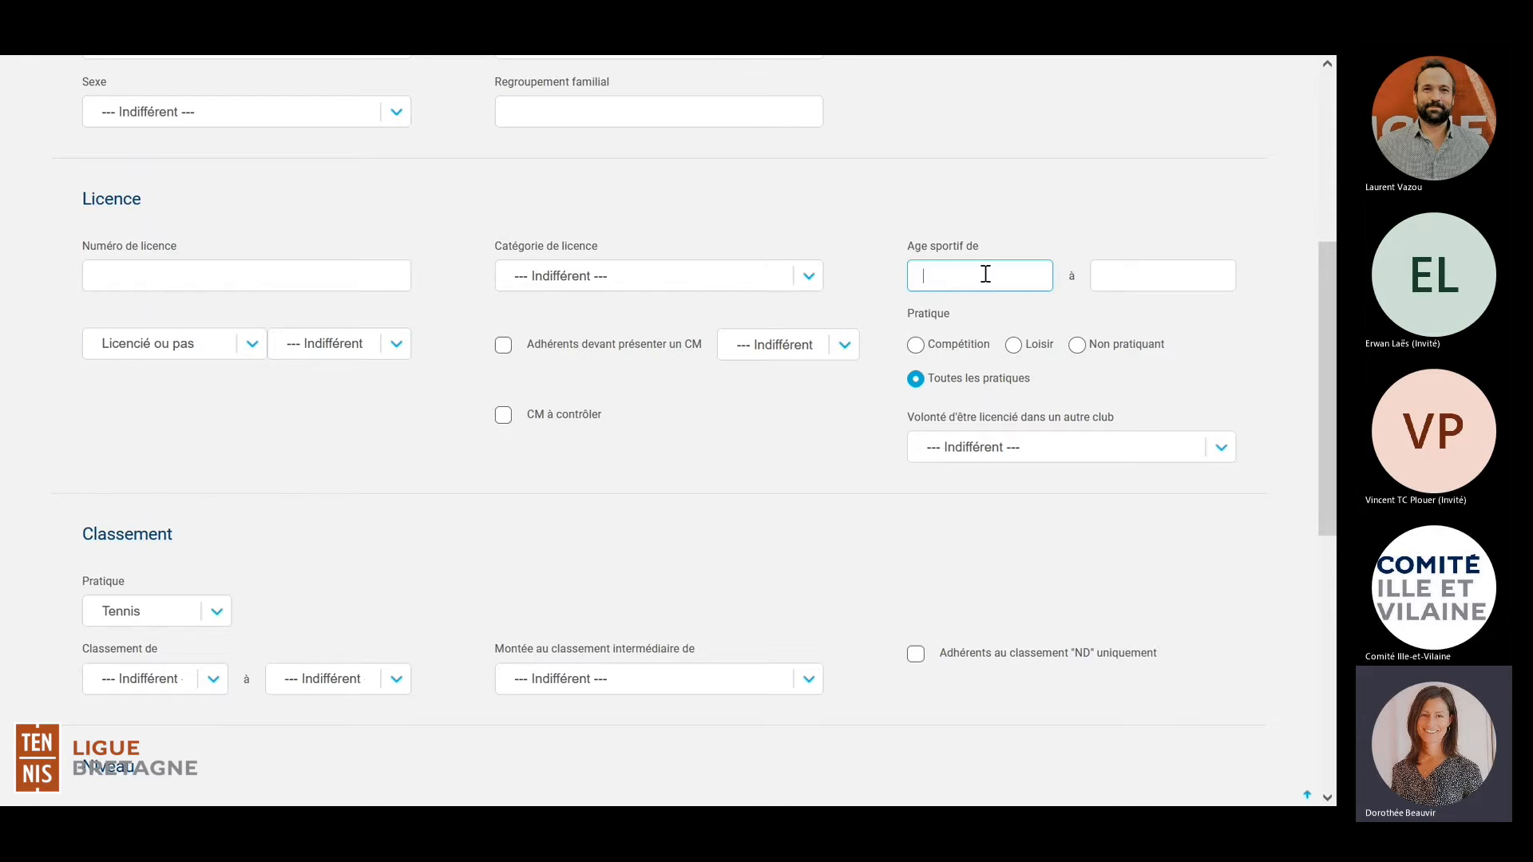
left_click(1113, 278)
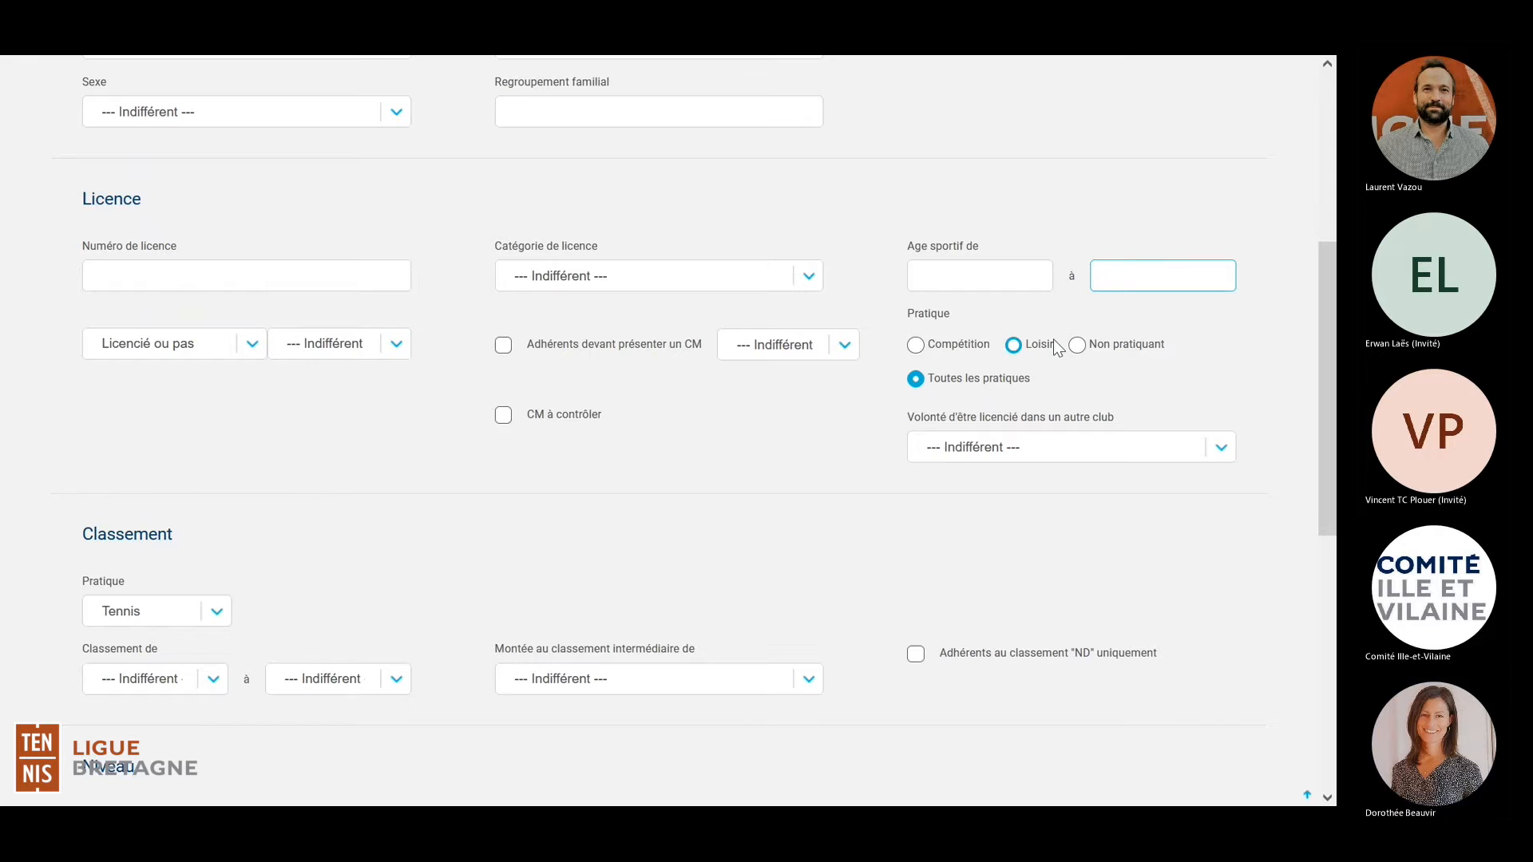
scroll(1050, 351, "down", 1)
scroll(1049, 356, "down", 2)
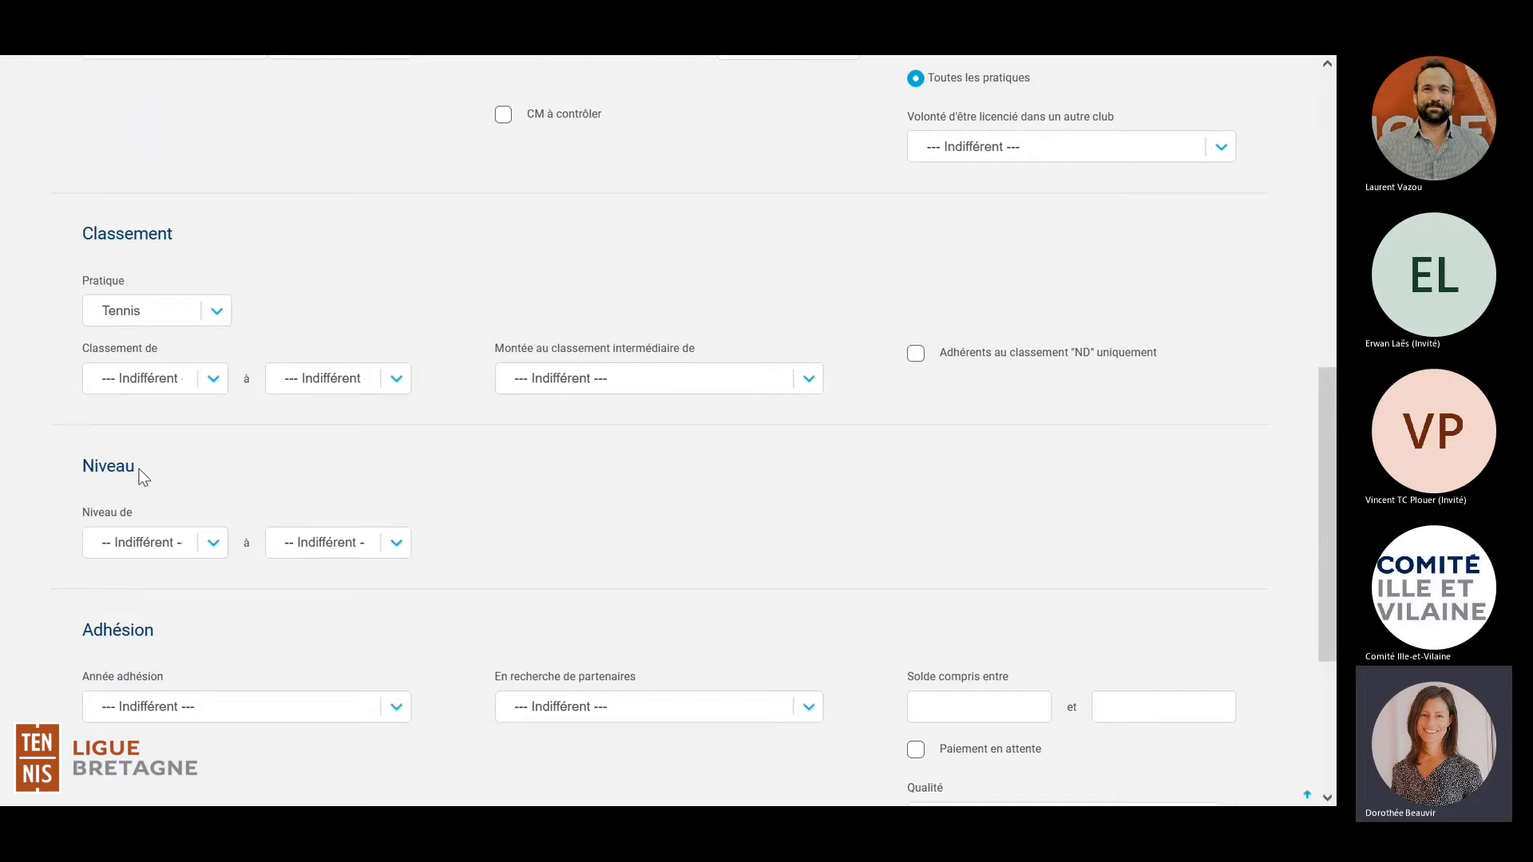
Step: Examine the Classement and Niveau criteria: the available practices, ranking ranges and level ranges
left_click(223, 318)
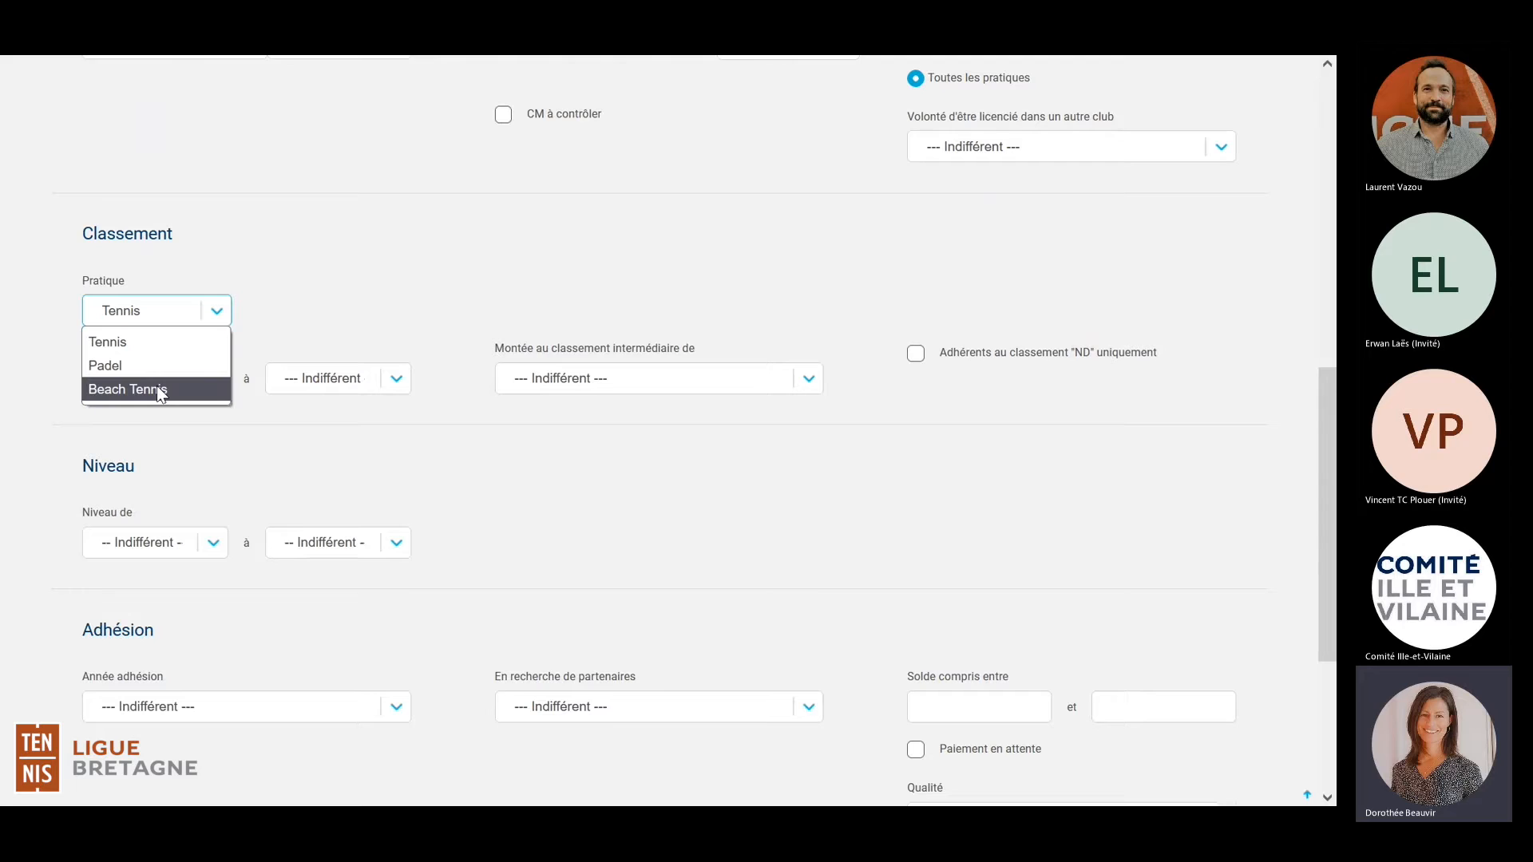
left_click(299, 276)
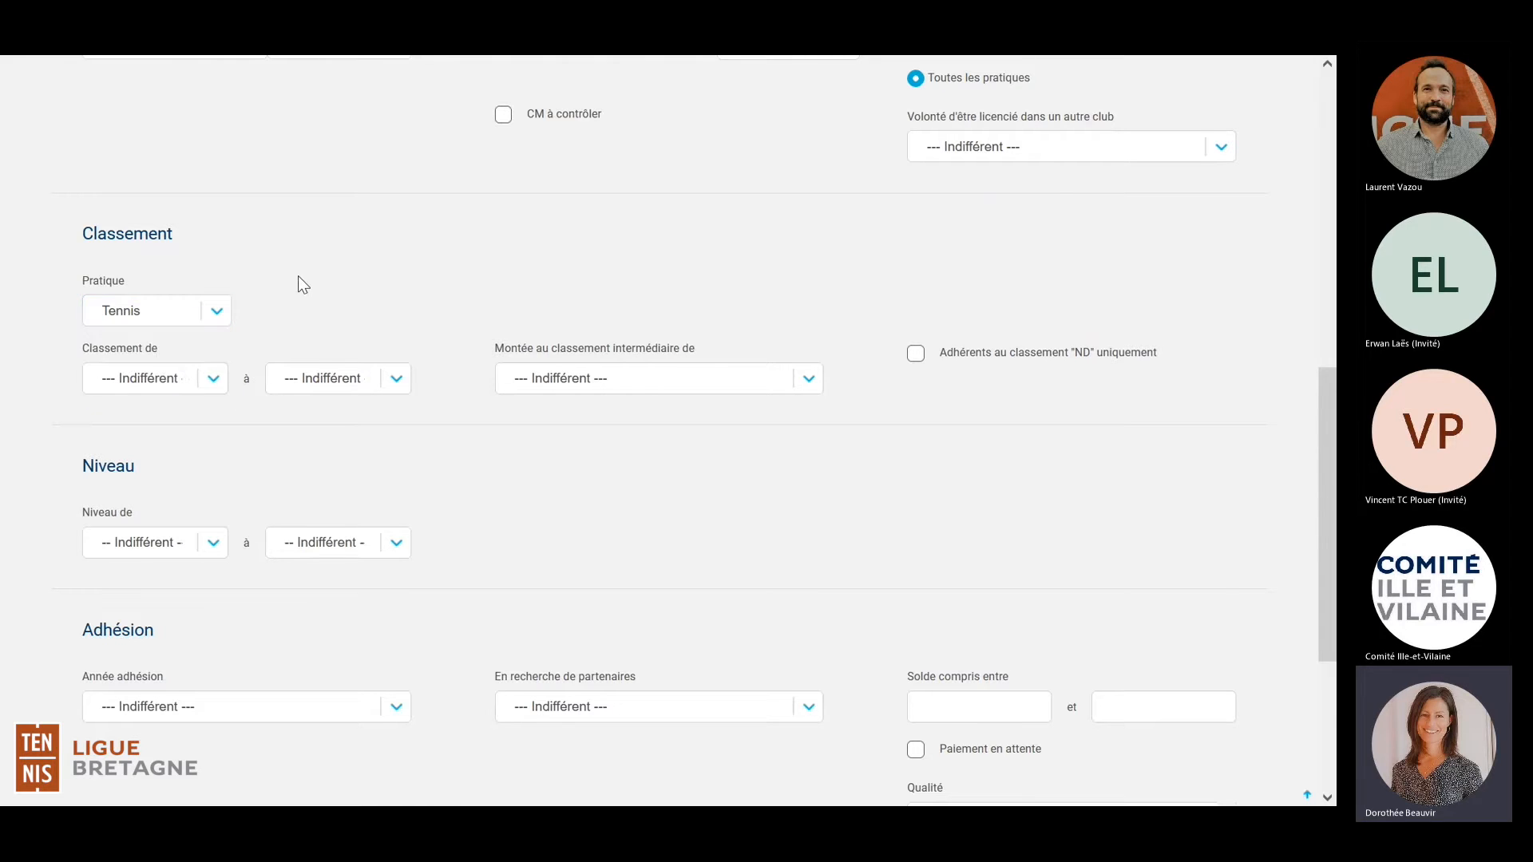
left_click(212, 377)
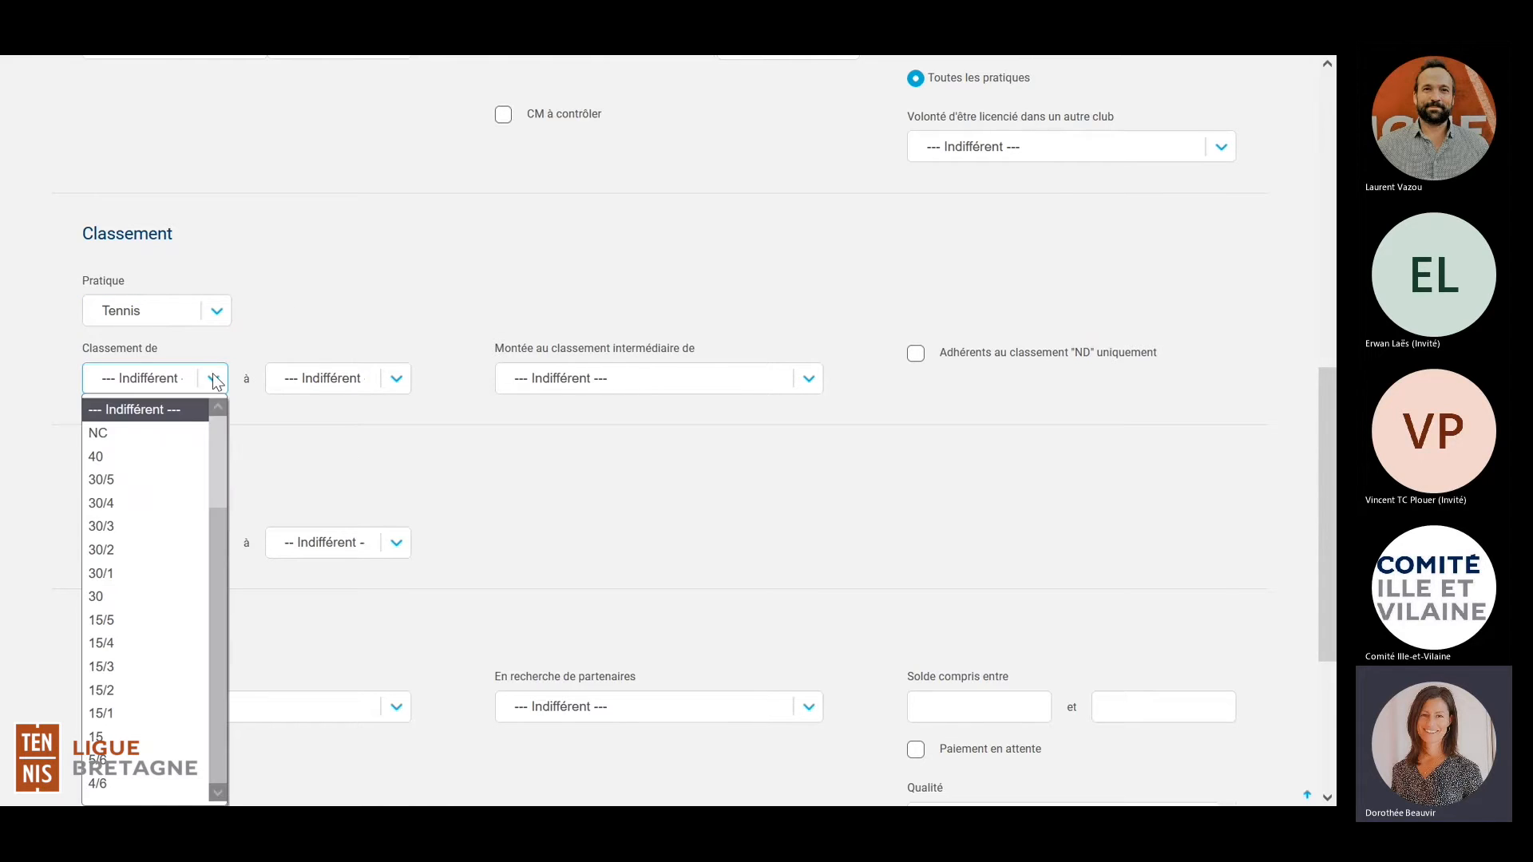
left_click(397, 380)
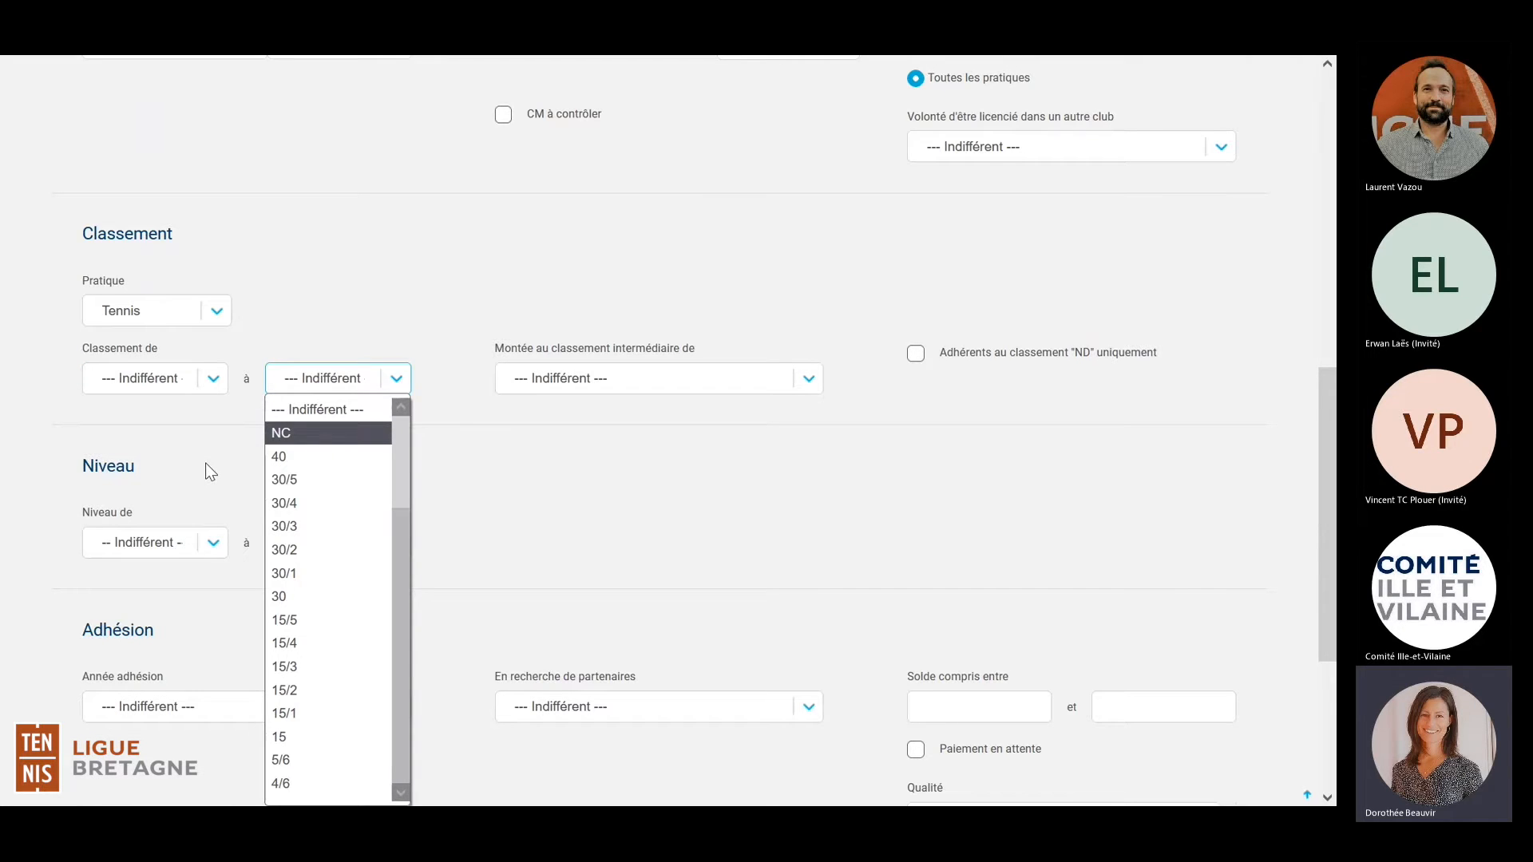
scroll(209, 471, "down", 1)
left_click(213, 442)
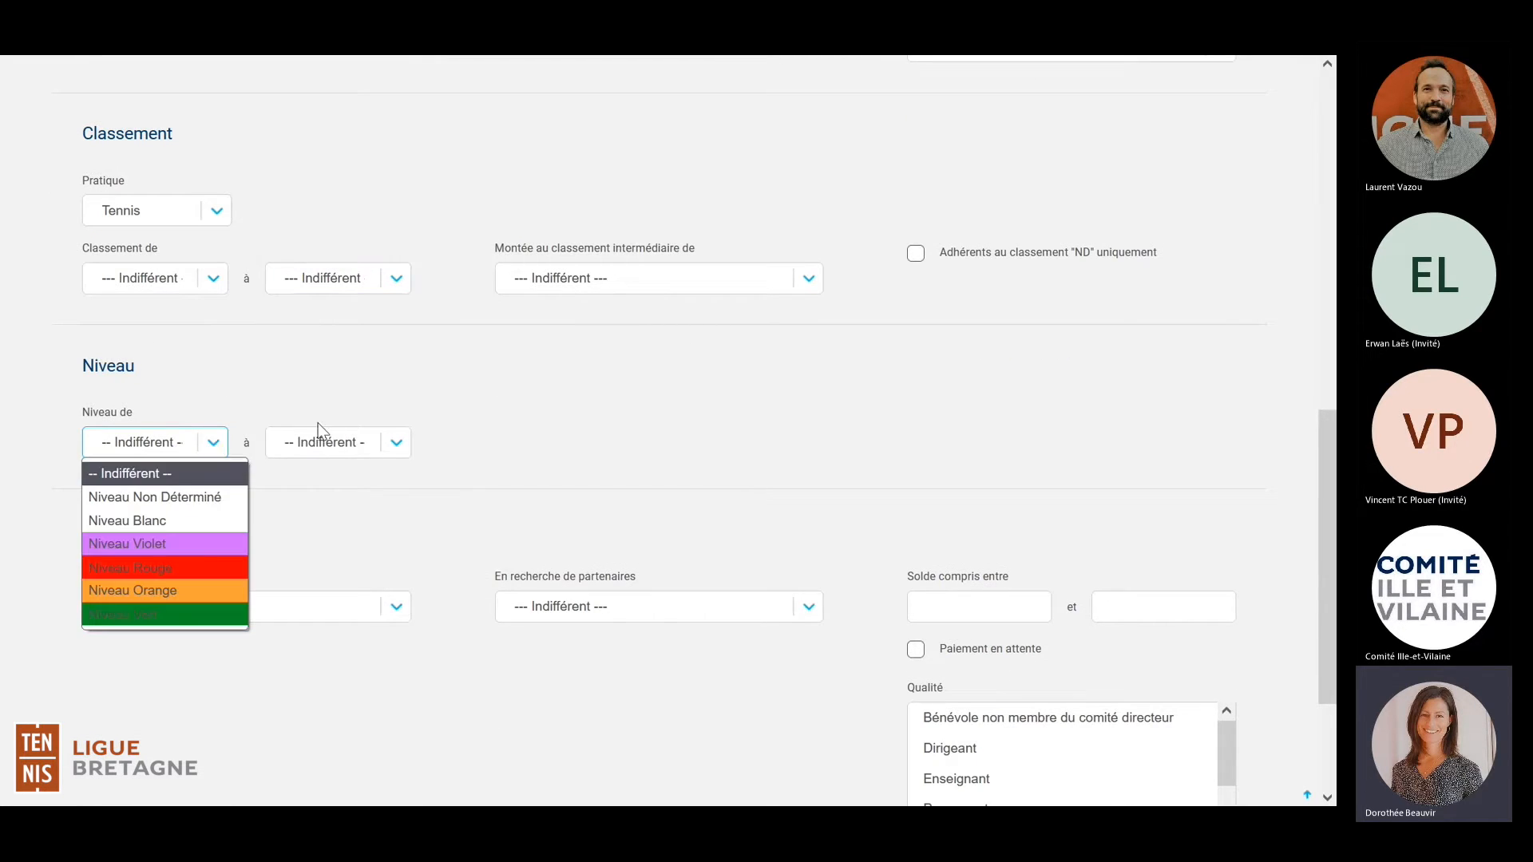
left_click(395, 441)
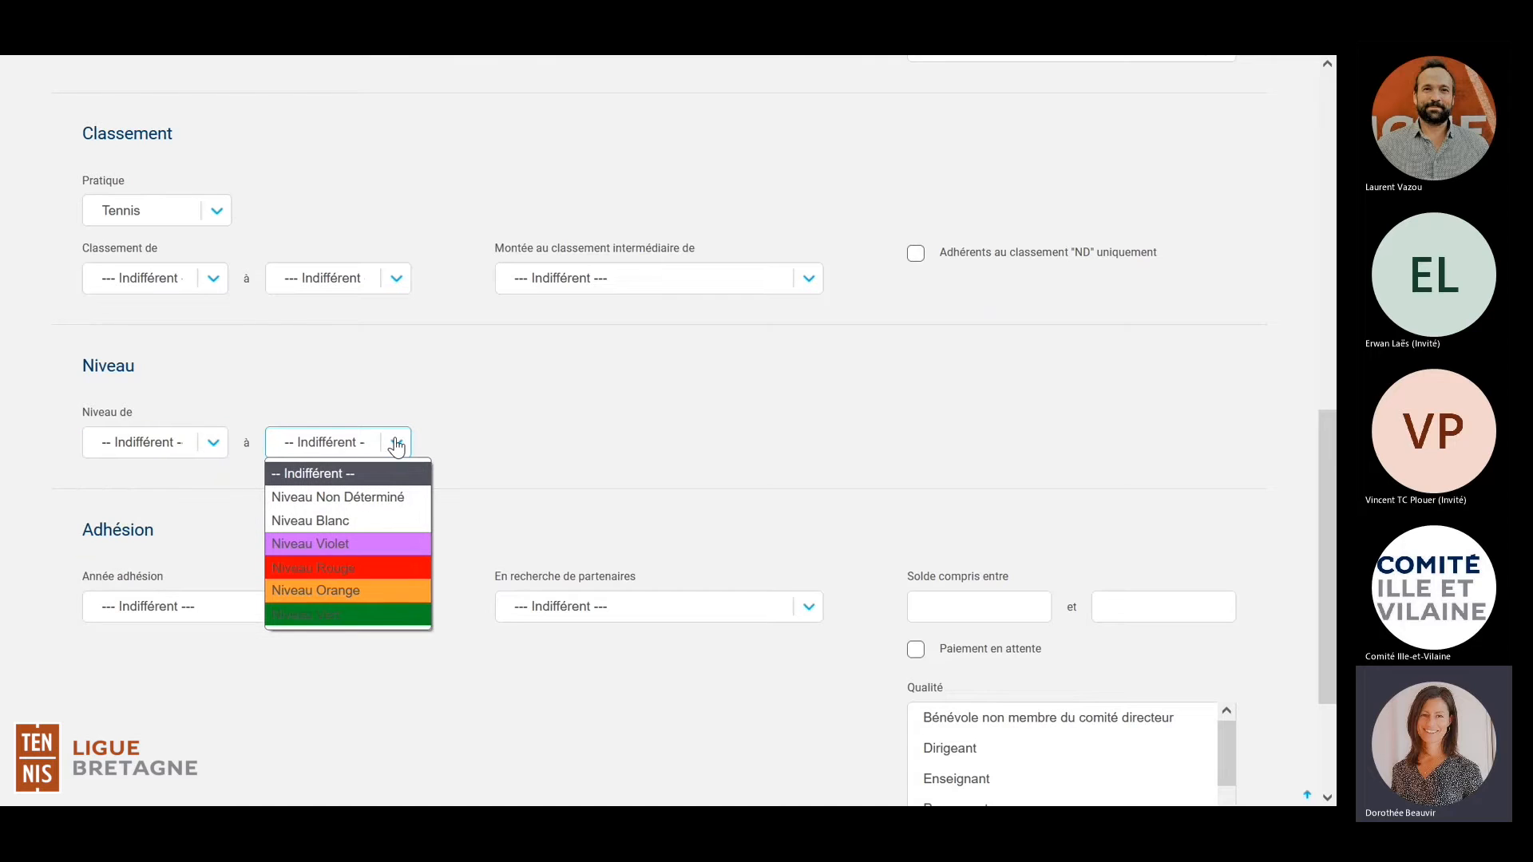
left_click(533, 383)
Step: Set the membership year criterion to 2022 in the Adhésion section
scroll(533, 383, "down", 1)
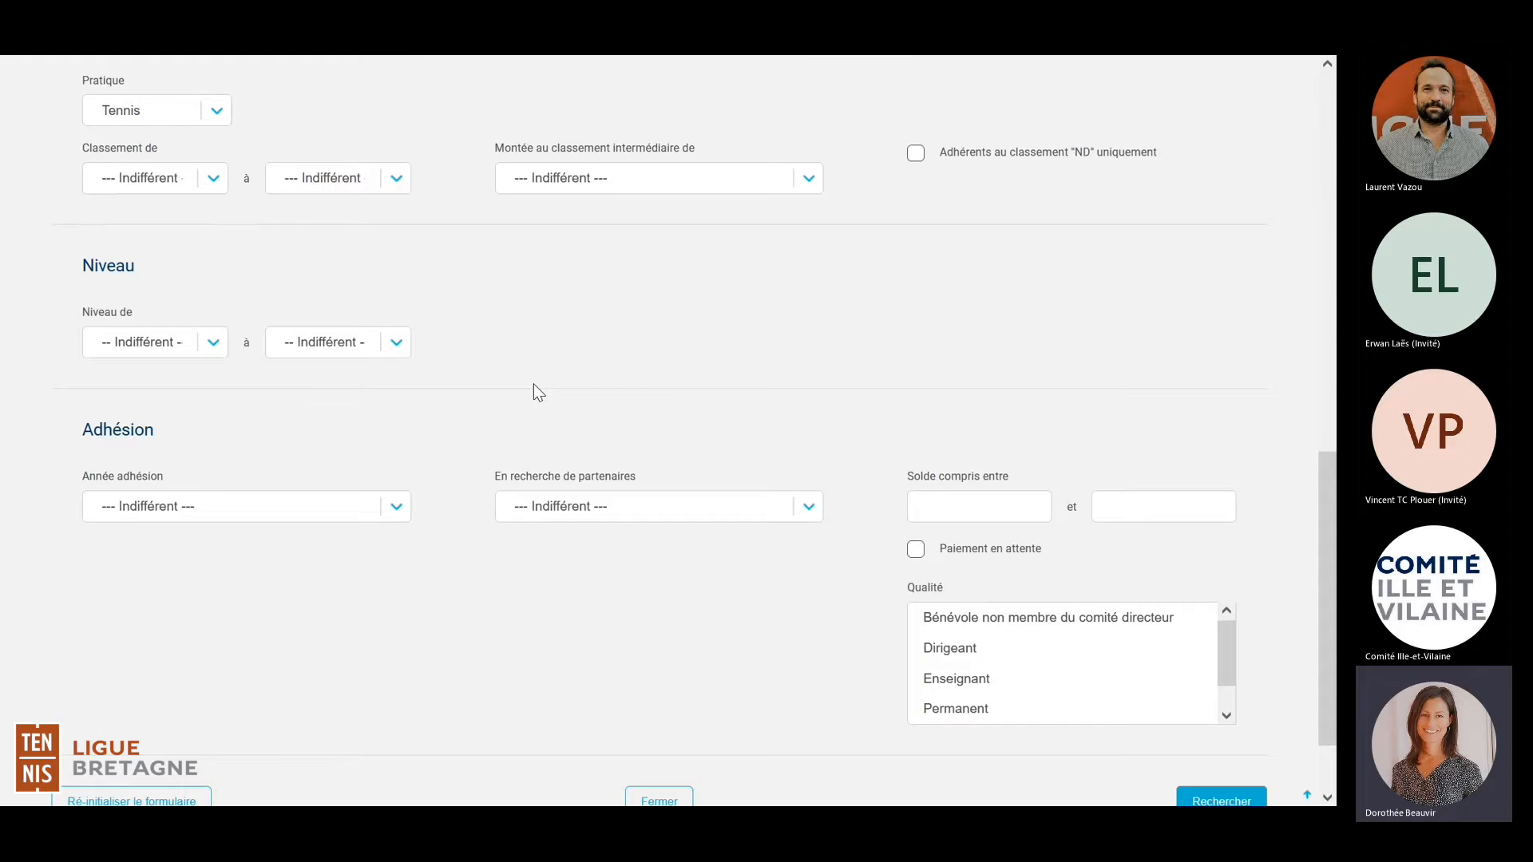
scroll(534, 389, "down", 1)
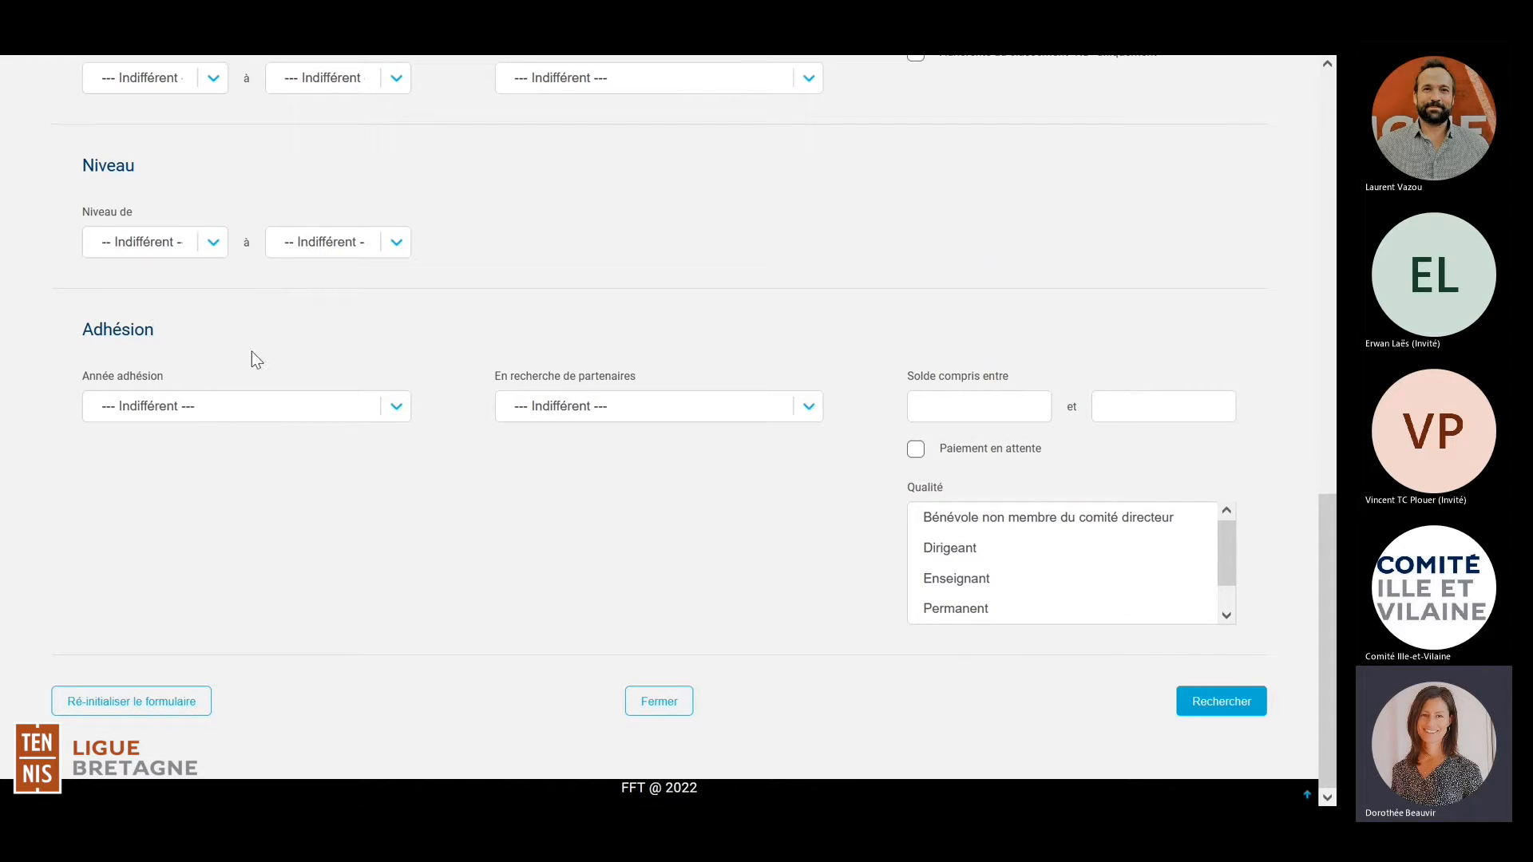
left_click(399, 411)
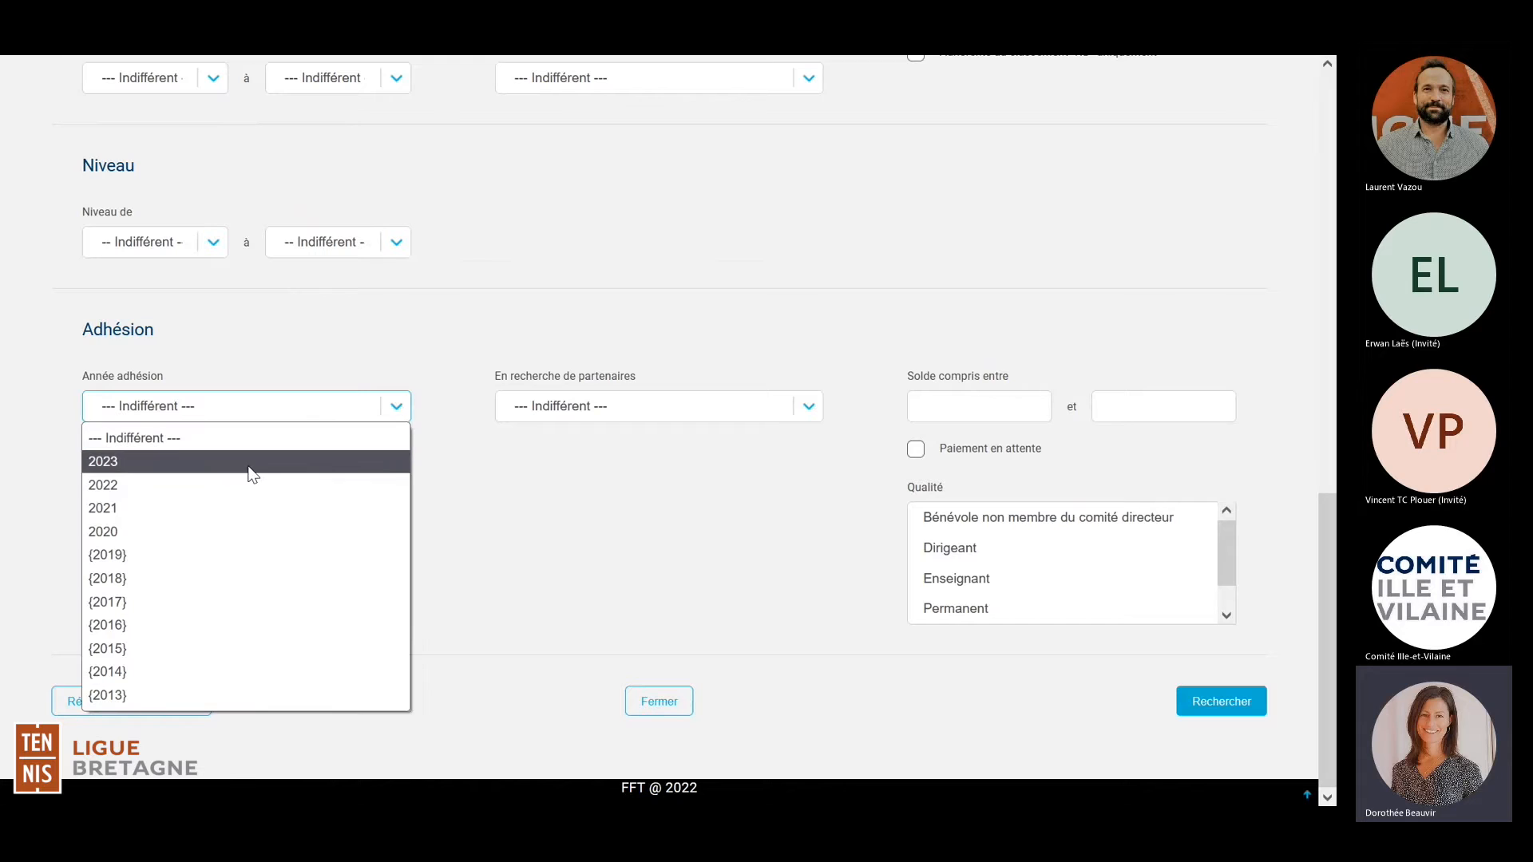
left_click(115, 487)
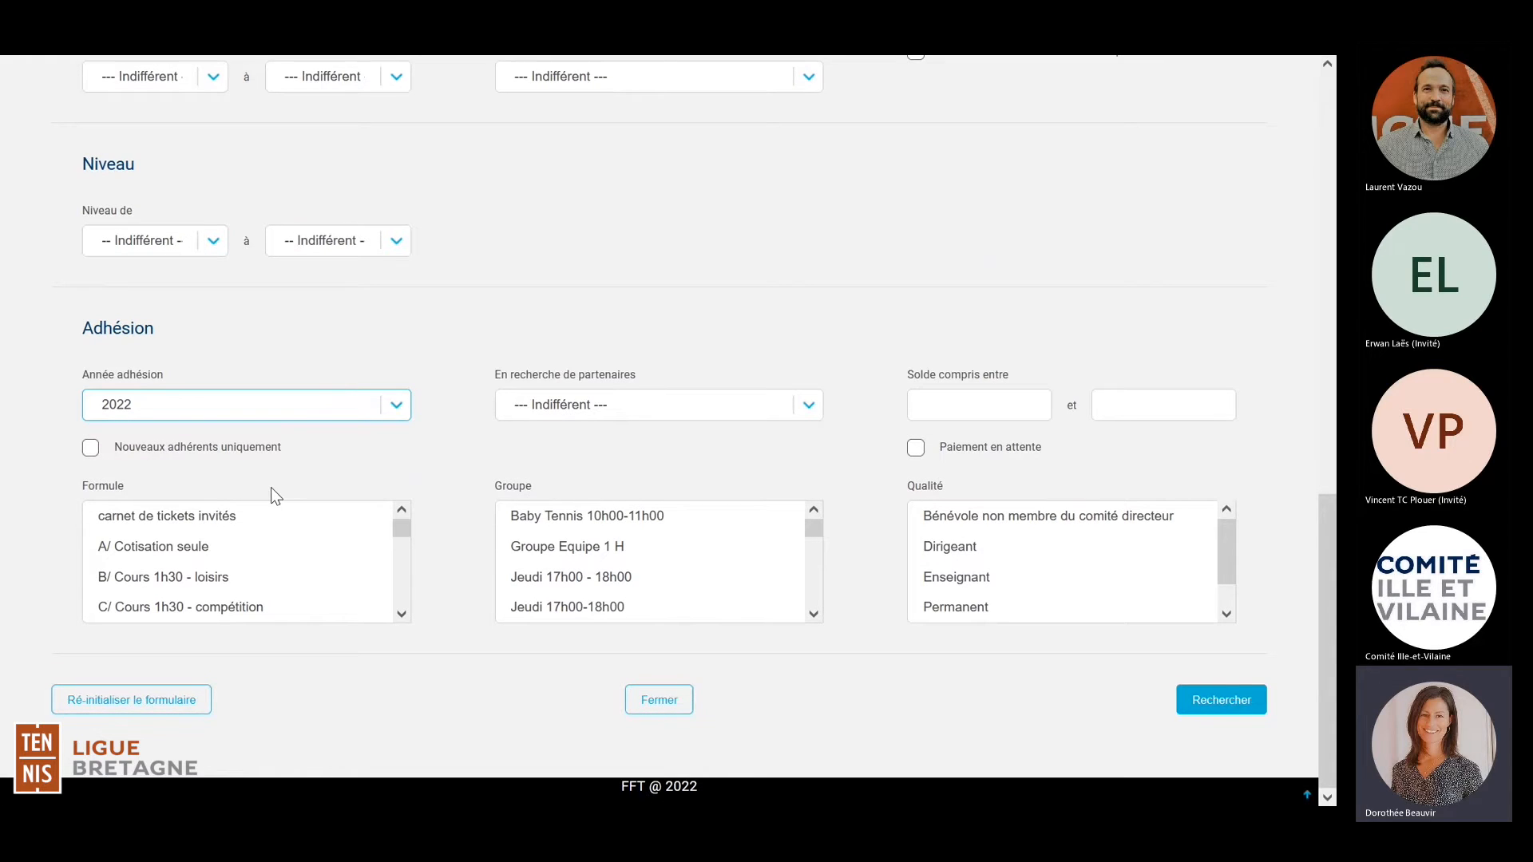
Step: Review the Formule, Groupe and Qualité choices offered for the selected membership year
left_click_drag(257, 511, 226, 576)
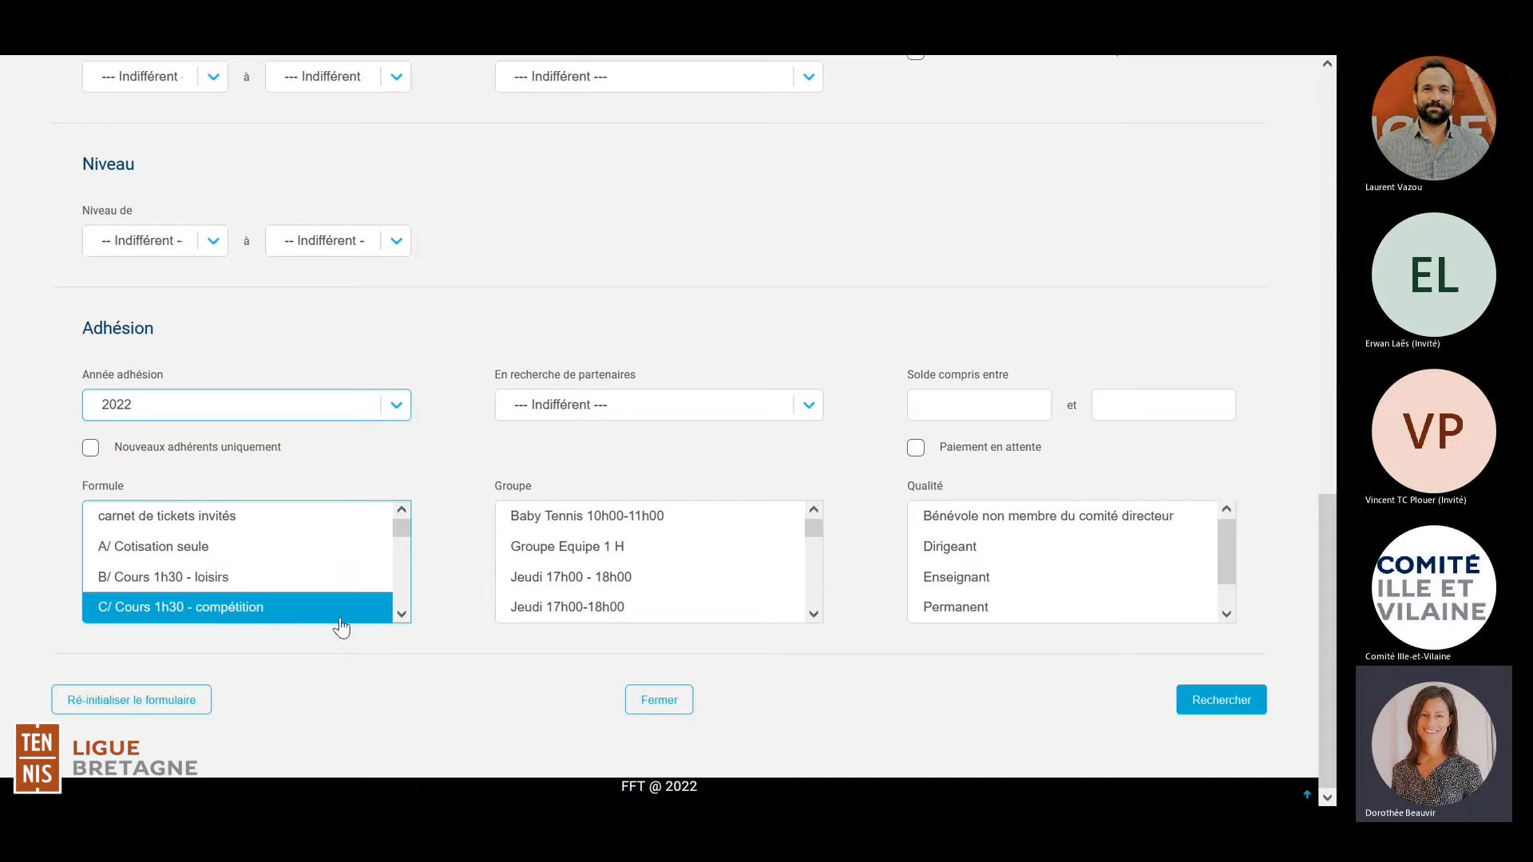
left_click(401, 614)
left_click(401, 614)
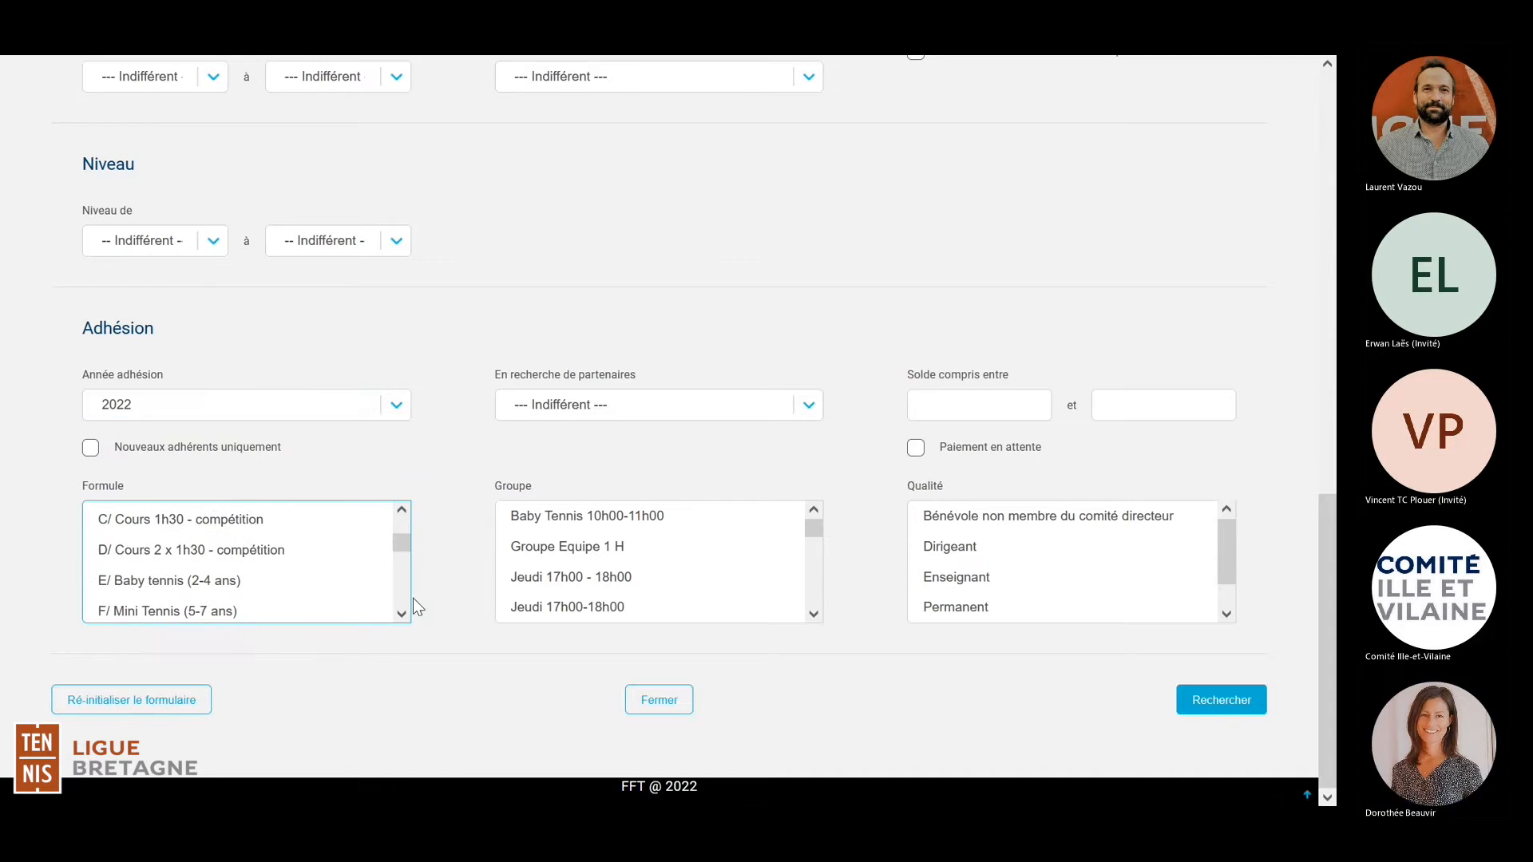
left_click(516, 519)
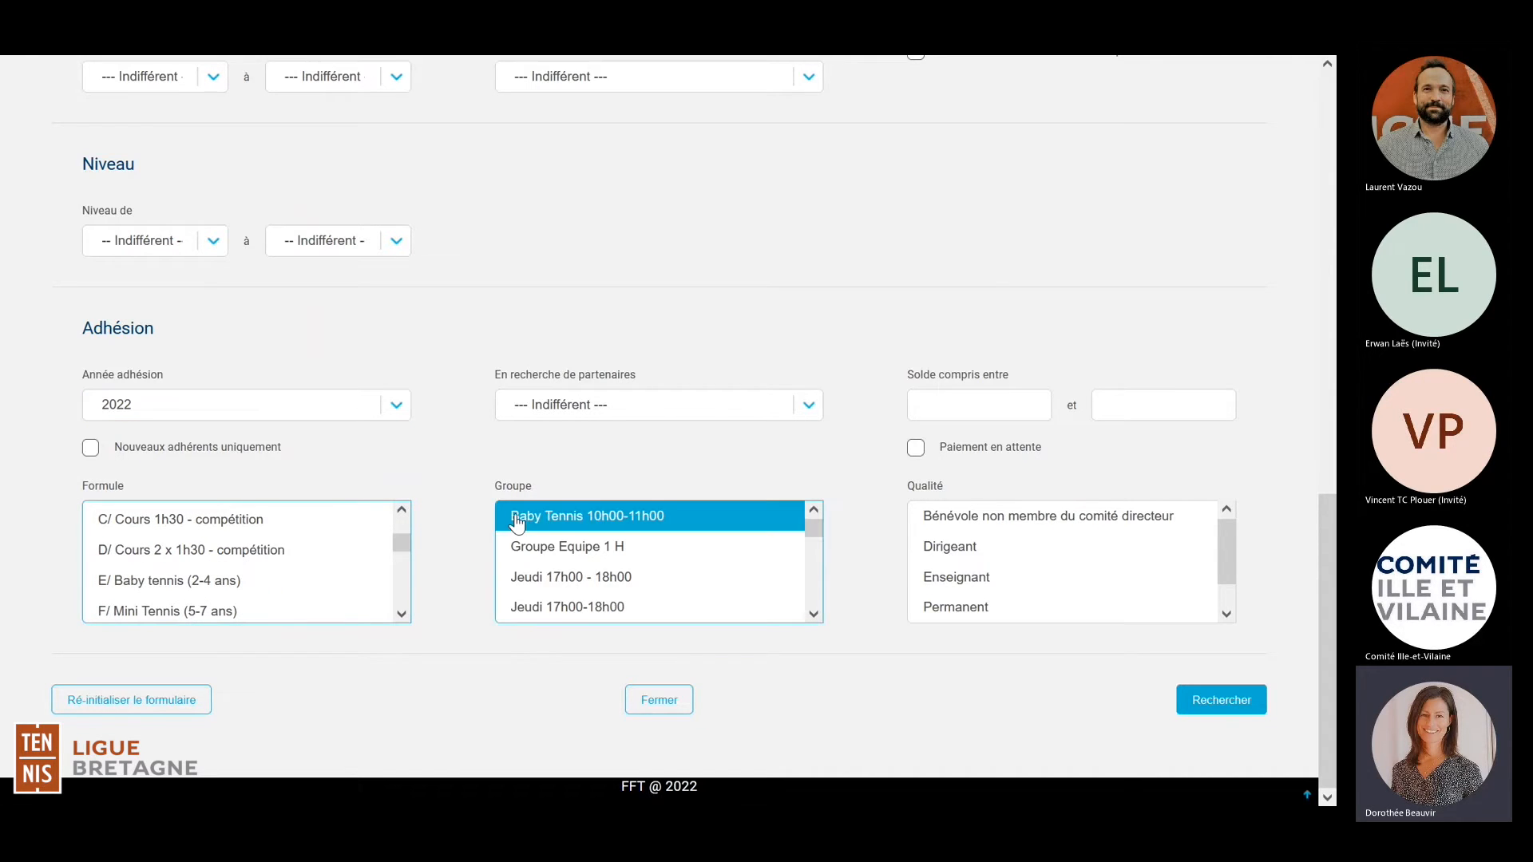
left_click(814, 615)
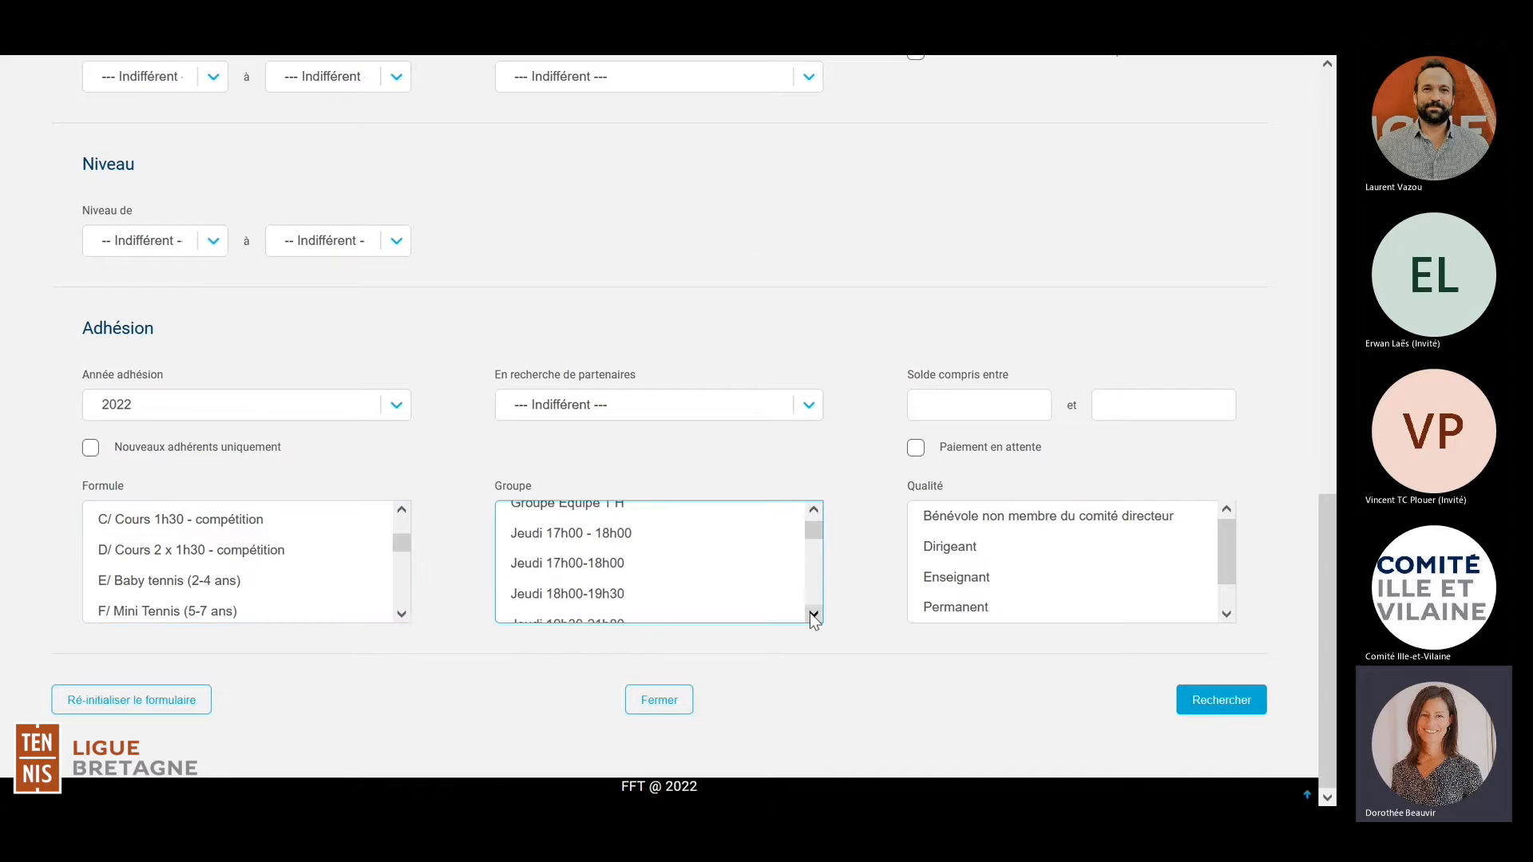
left_click(814, 615)
left_click(813, 615)
left_click(814, 616)
left_click(814, 616)
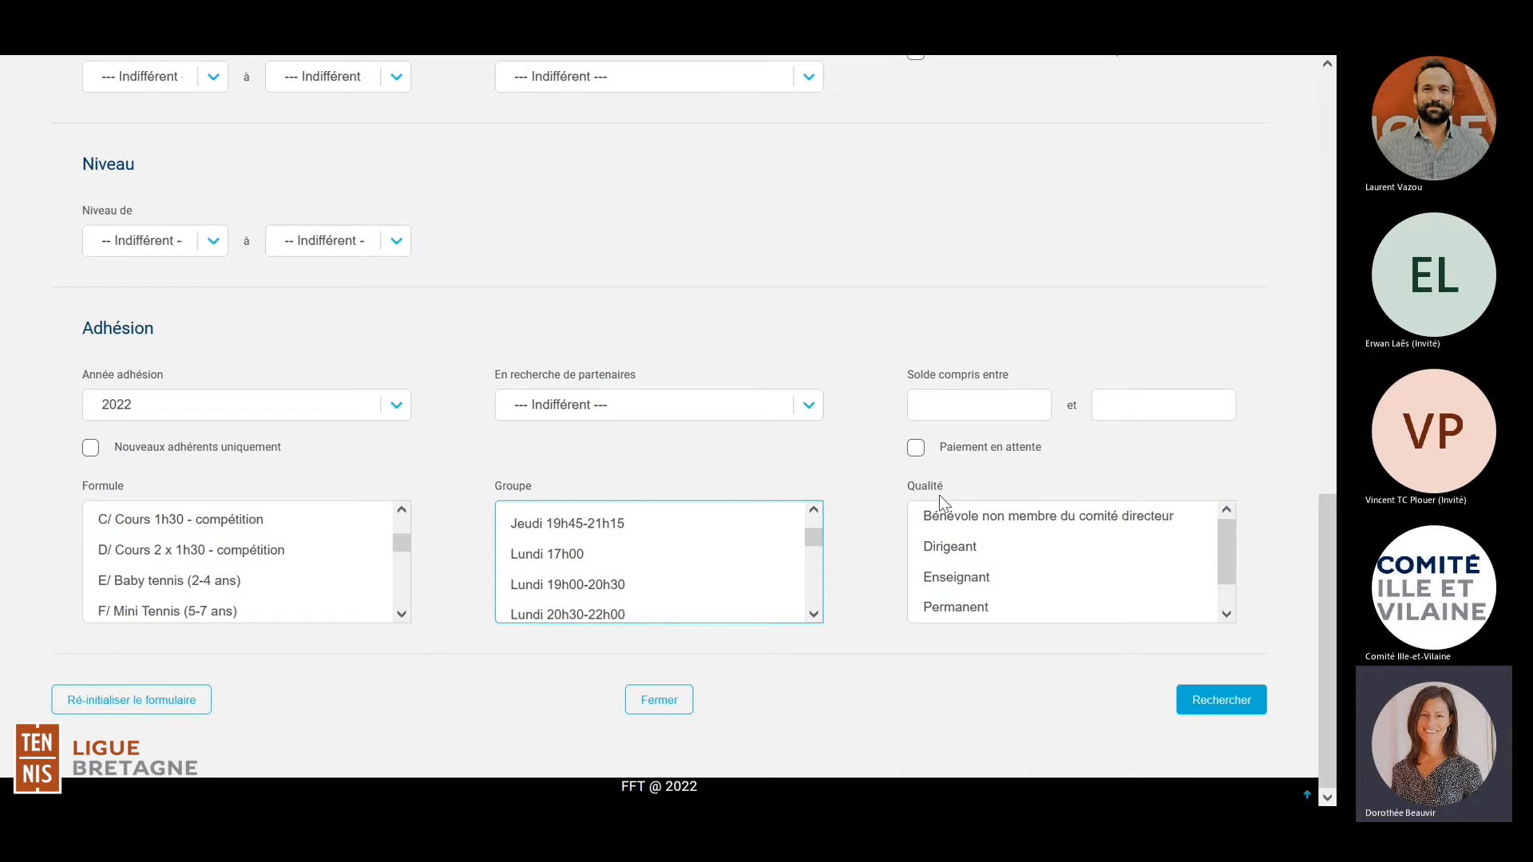
left_click_drag(941, 517, 970, 611)
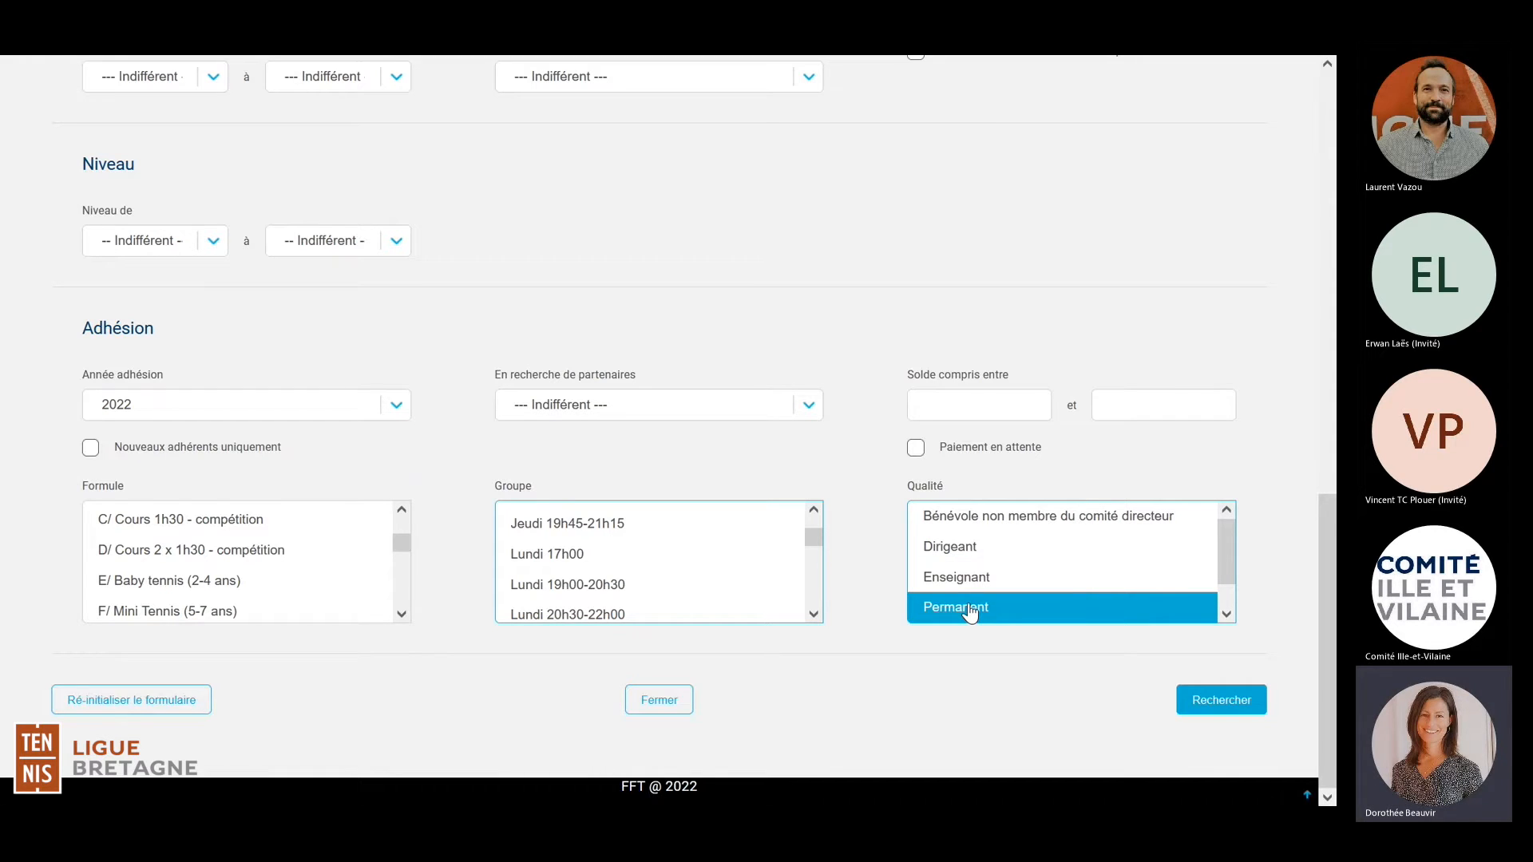
Step: Review the Formule choices from C/ Cours 1h30 - compétition to F/ Mini Tennis (5-7 ans)
left_click(253, 523)
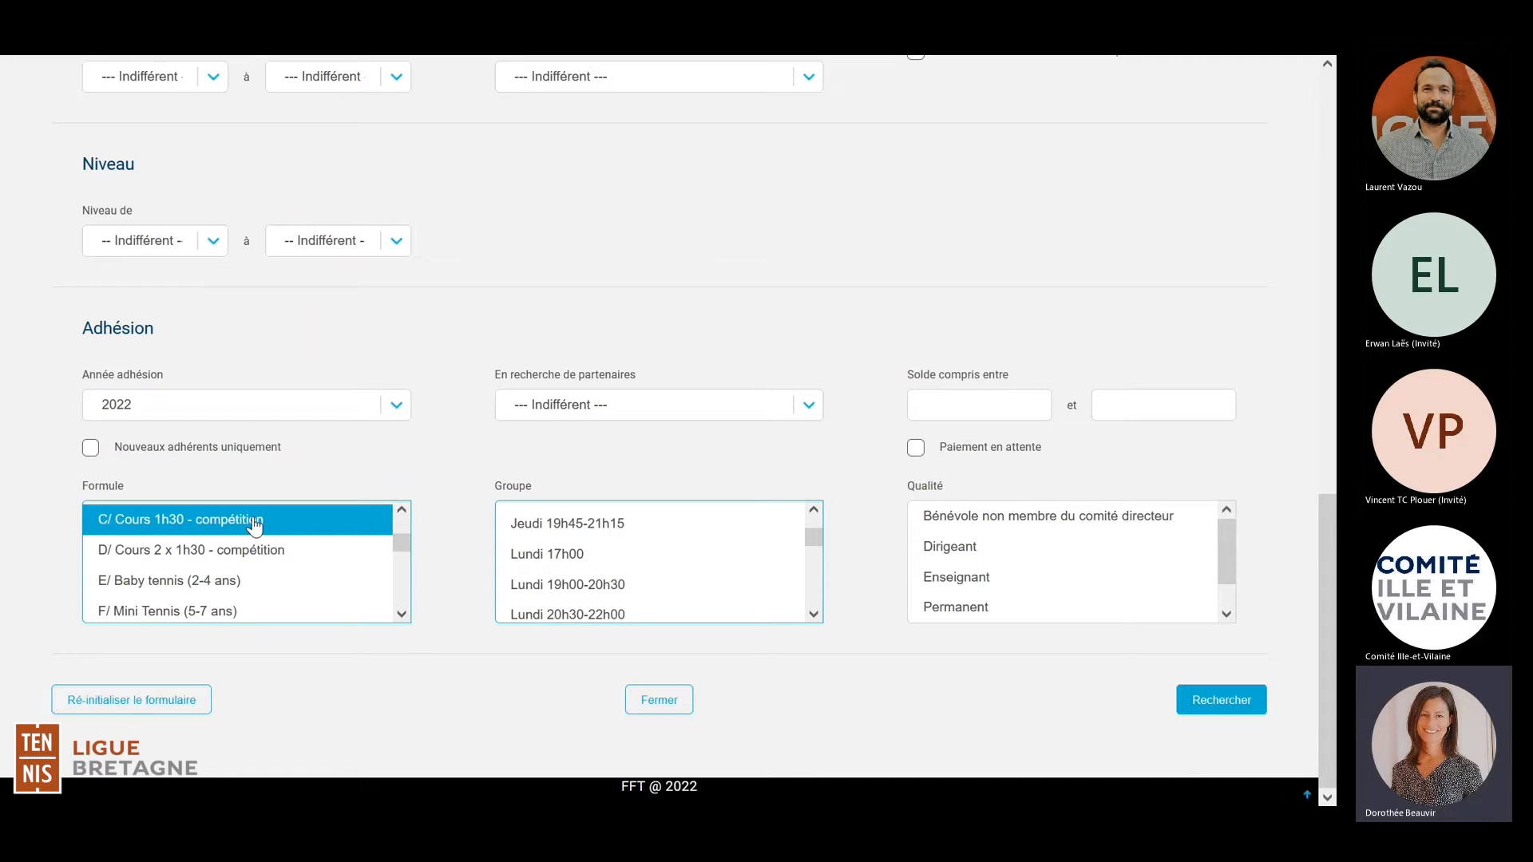
left_click(257, 551)
left_click(259, 580)
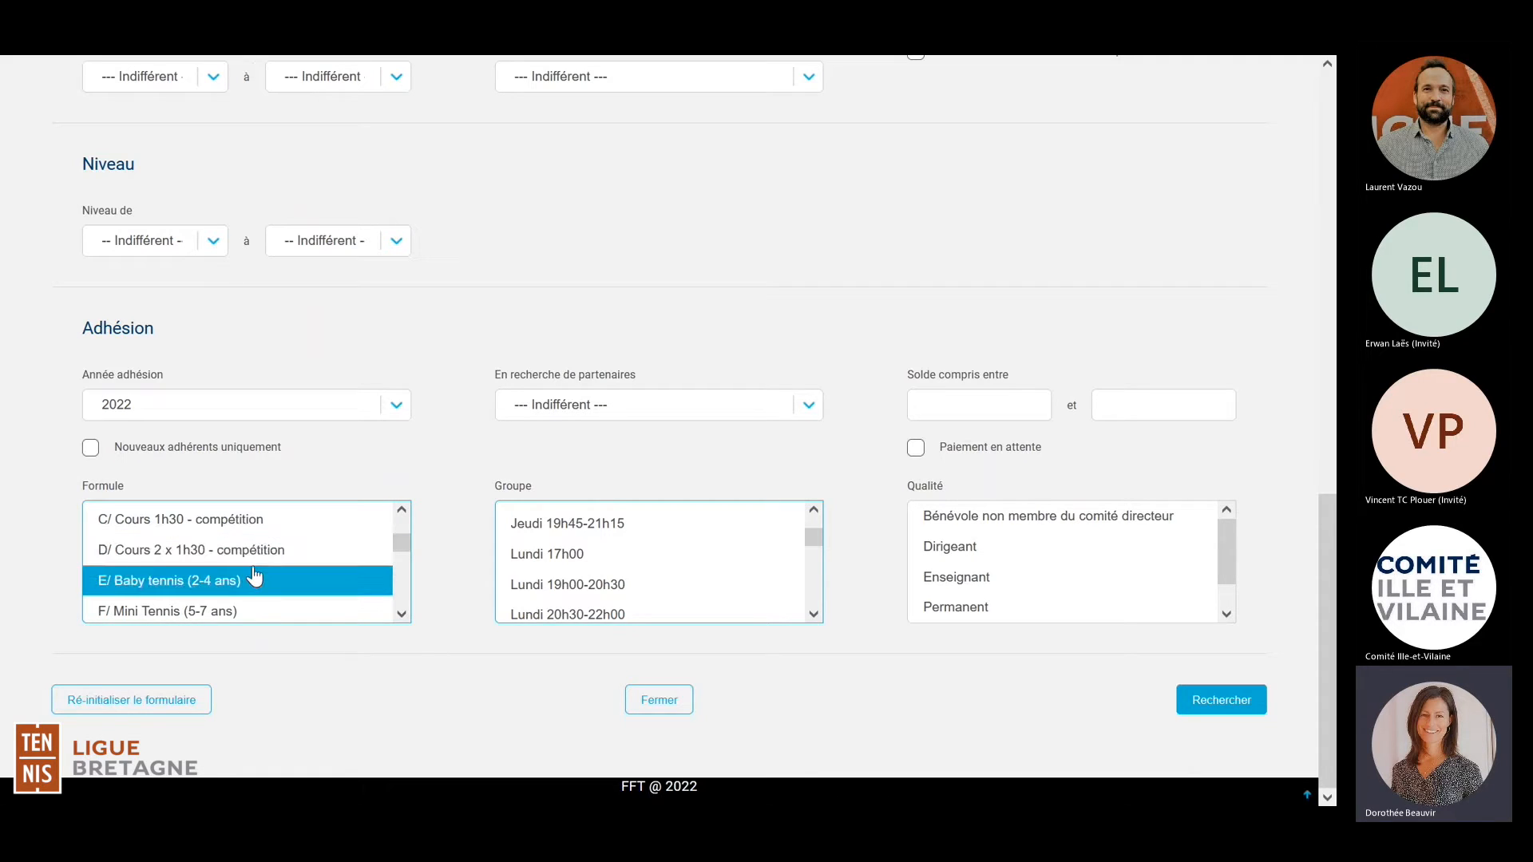
left_click(257, 609)
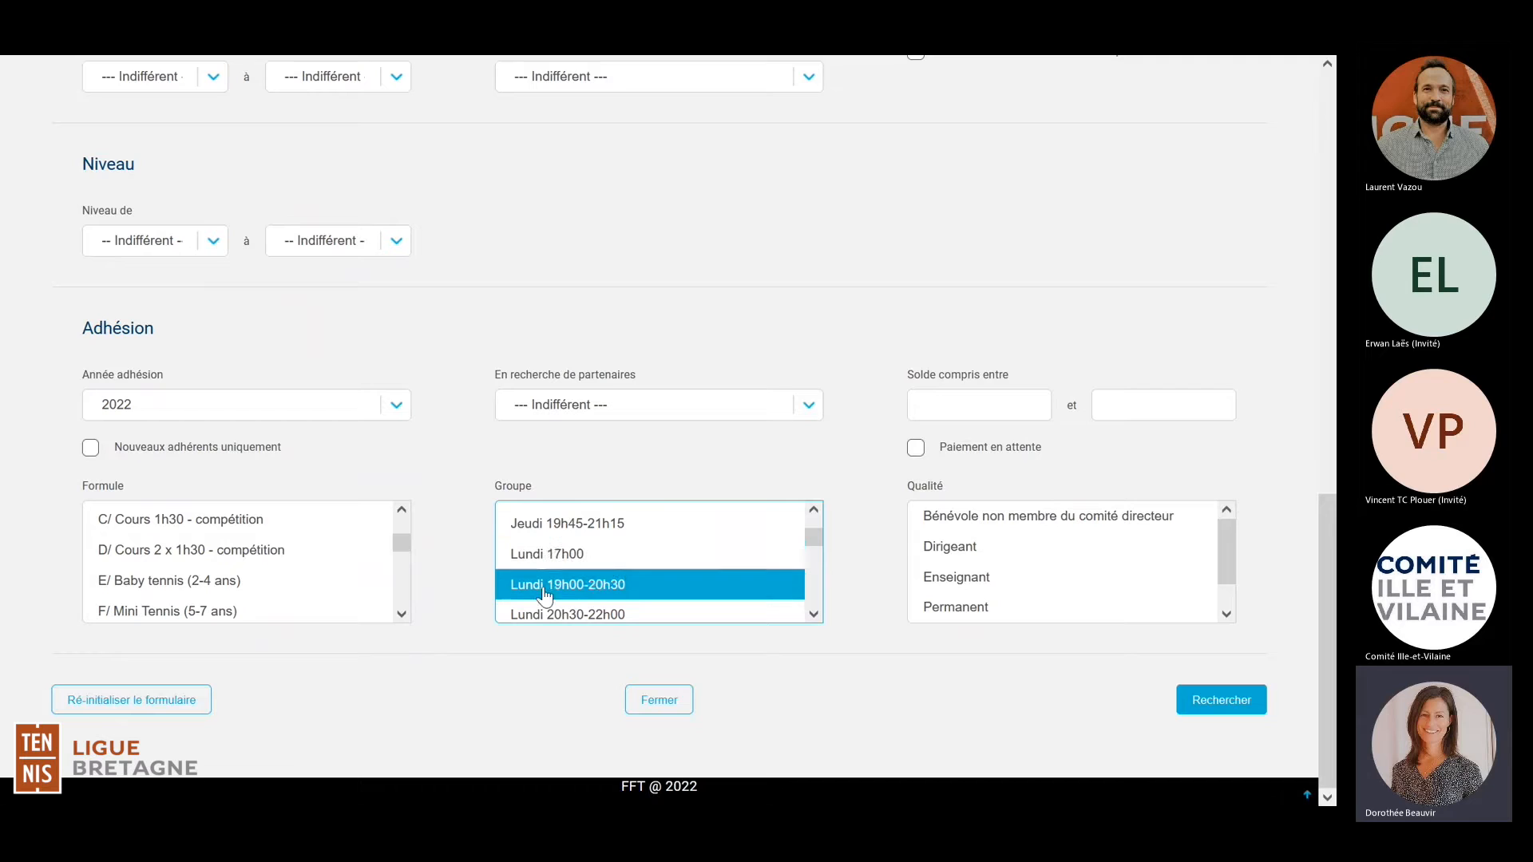
Step: Select the groups Mercredi 10h00-11h00, 10h00-11h00 (2), 11h00-12h00 and 11h00-12h30 together as the Groupe criterion
left_click(813, 614)
left_click(814, 615)
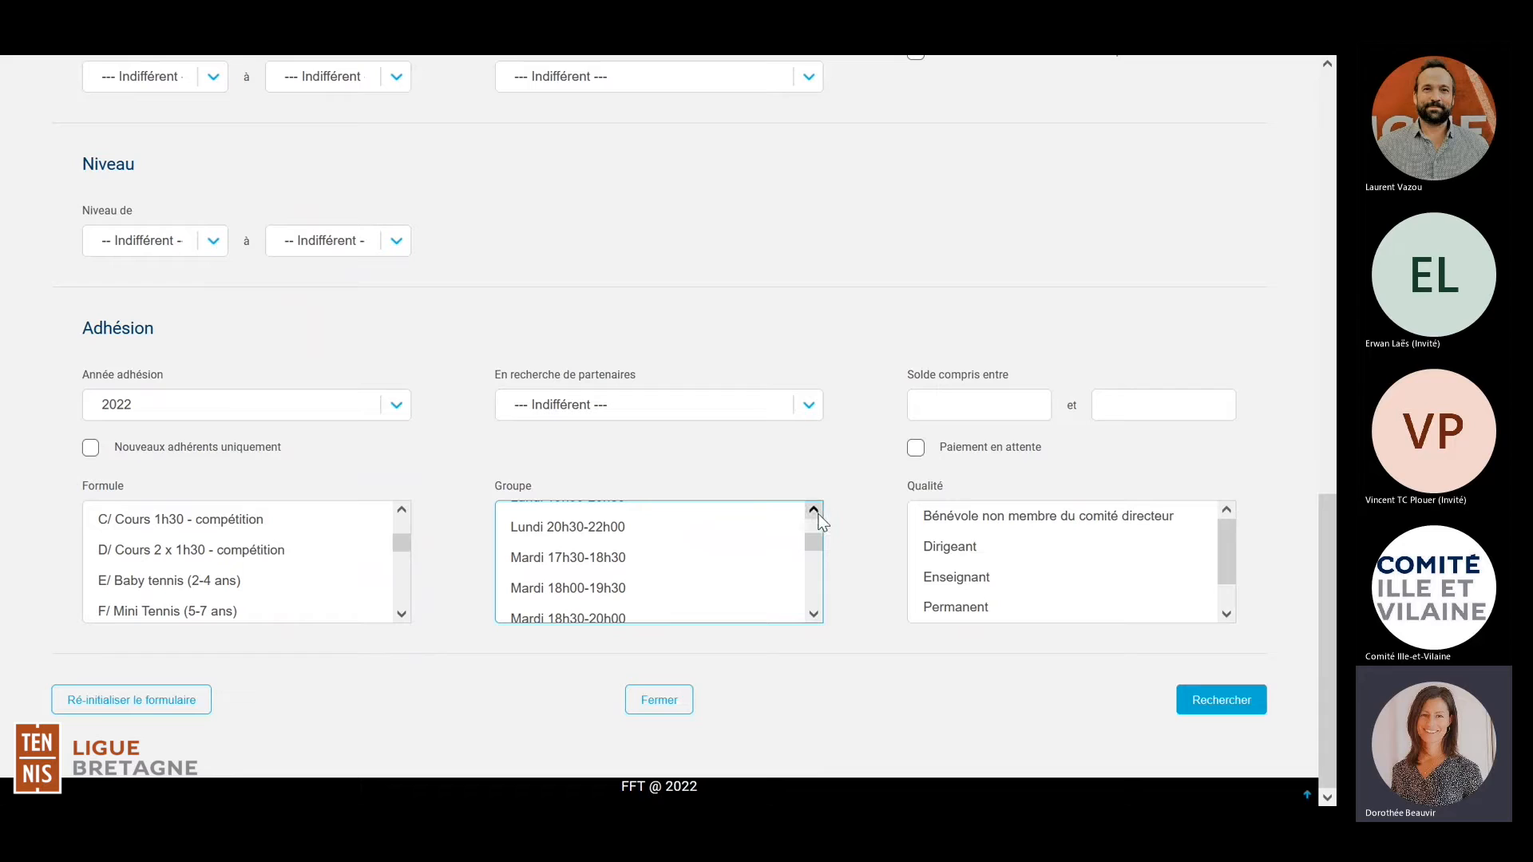
left_click(815, 614)
left_click(815, 614)
left_click(814, 615)
left_click(814, 615)
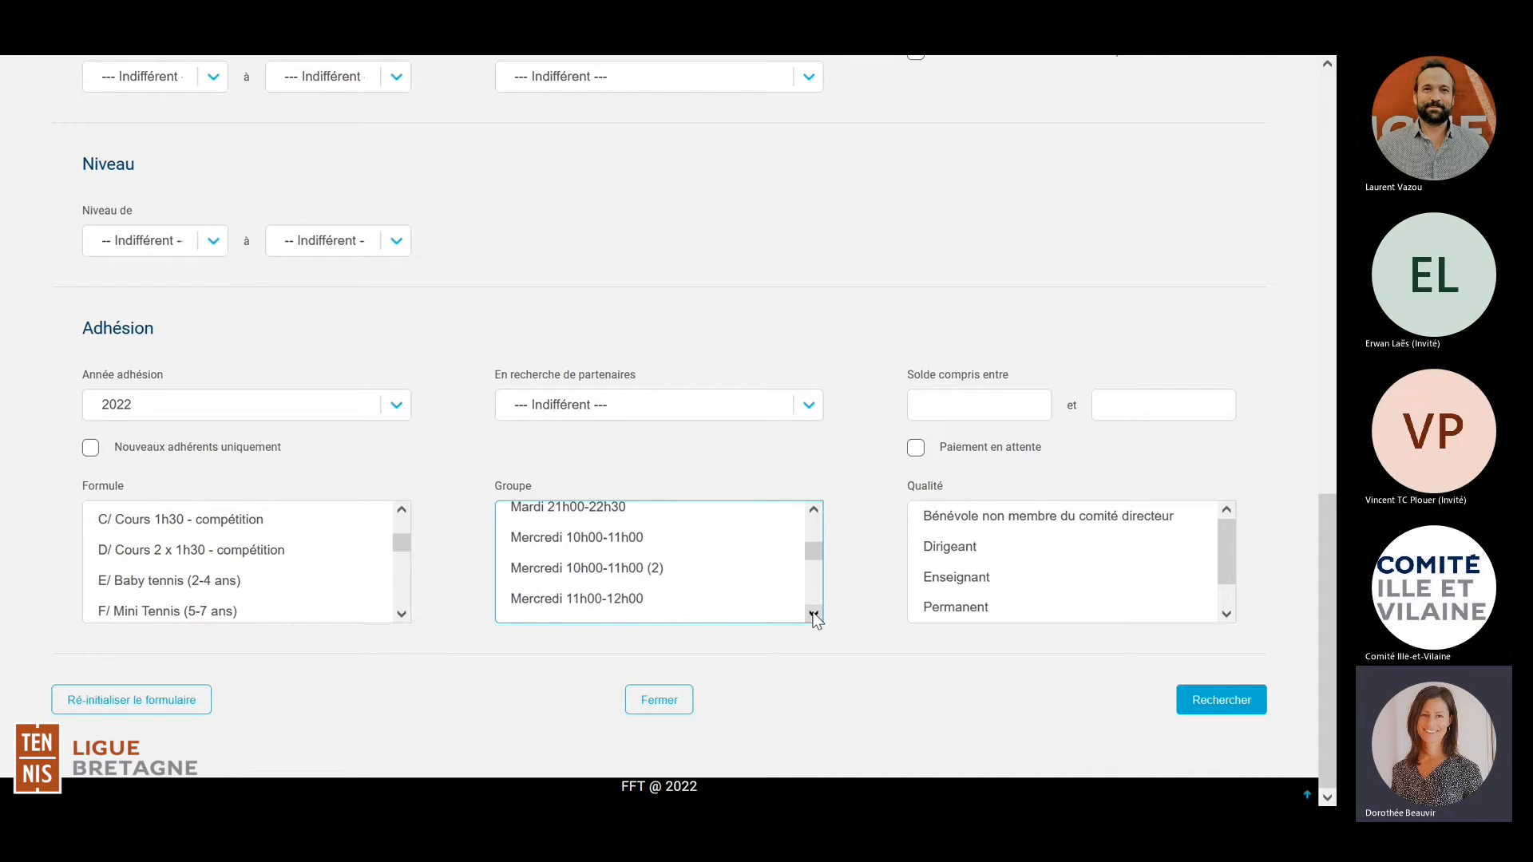
left_click(595, 543)
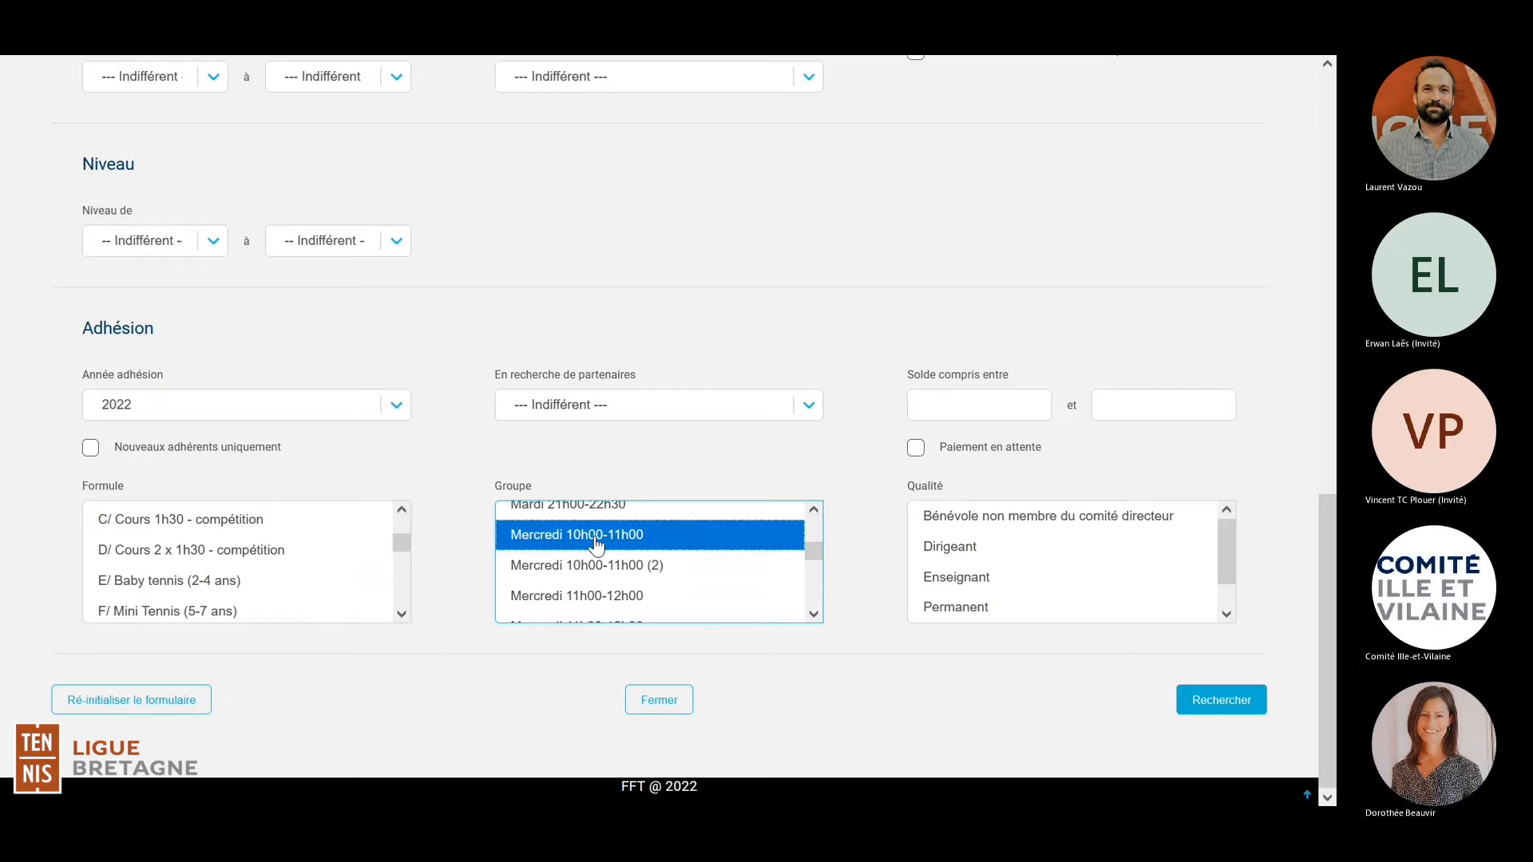
left_click(603, 568, "ctrl")
left_click(598, 595, "ctrl")
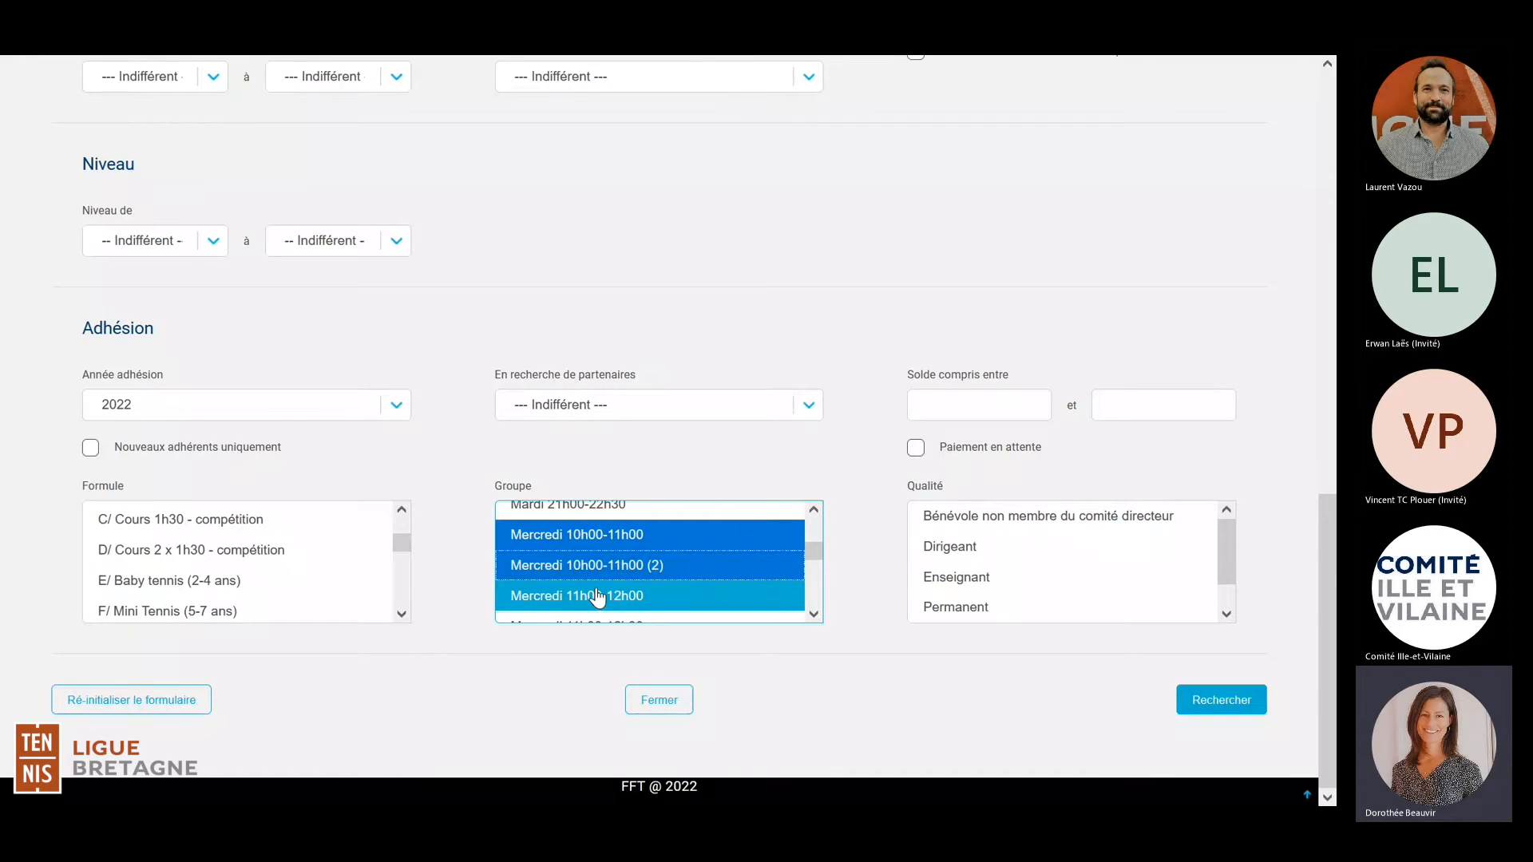
left_click(814, 615)
left_click(711, 595, "ctrl")
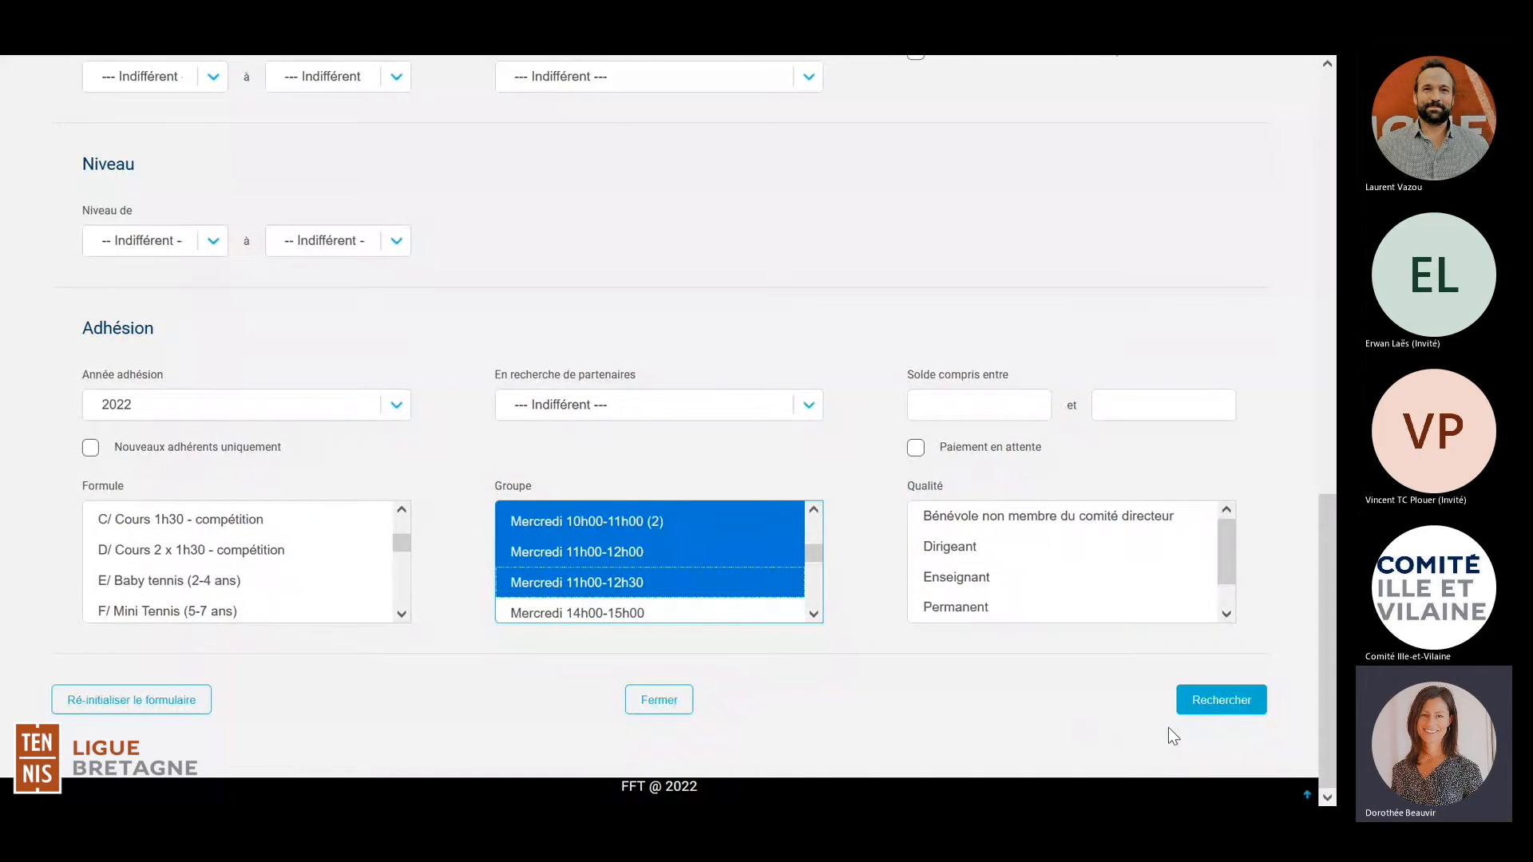
Step: Run the member search, look through the results and validate all members found as the message's target
left_click(1220, 709)
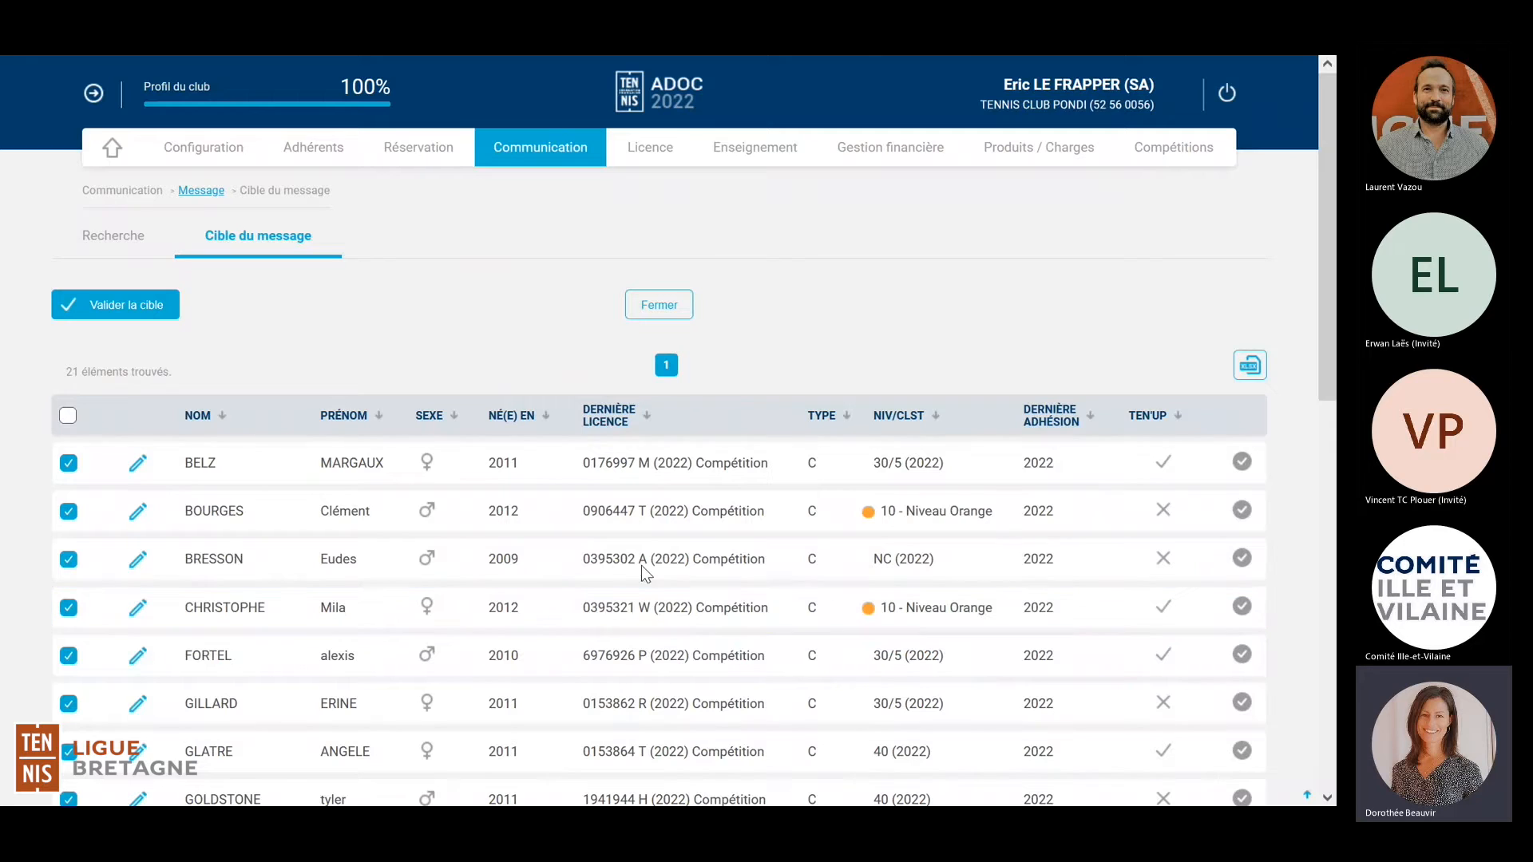
scroll(636, 528, "down", 1)
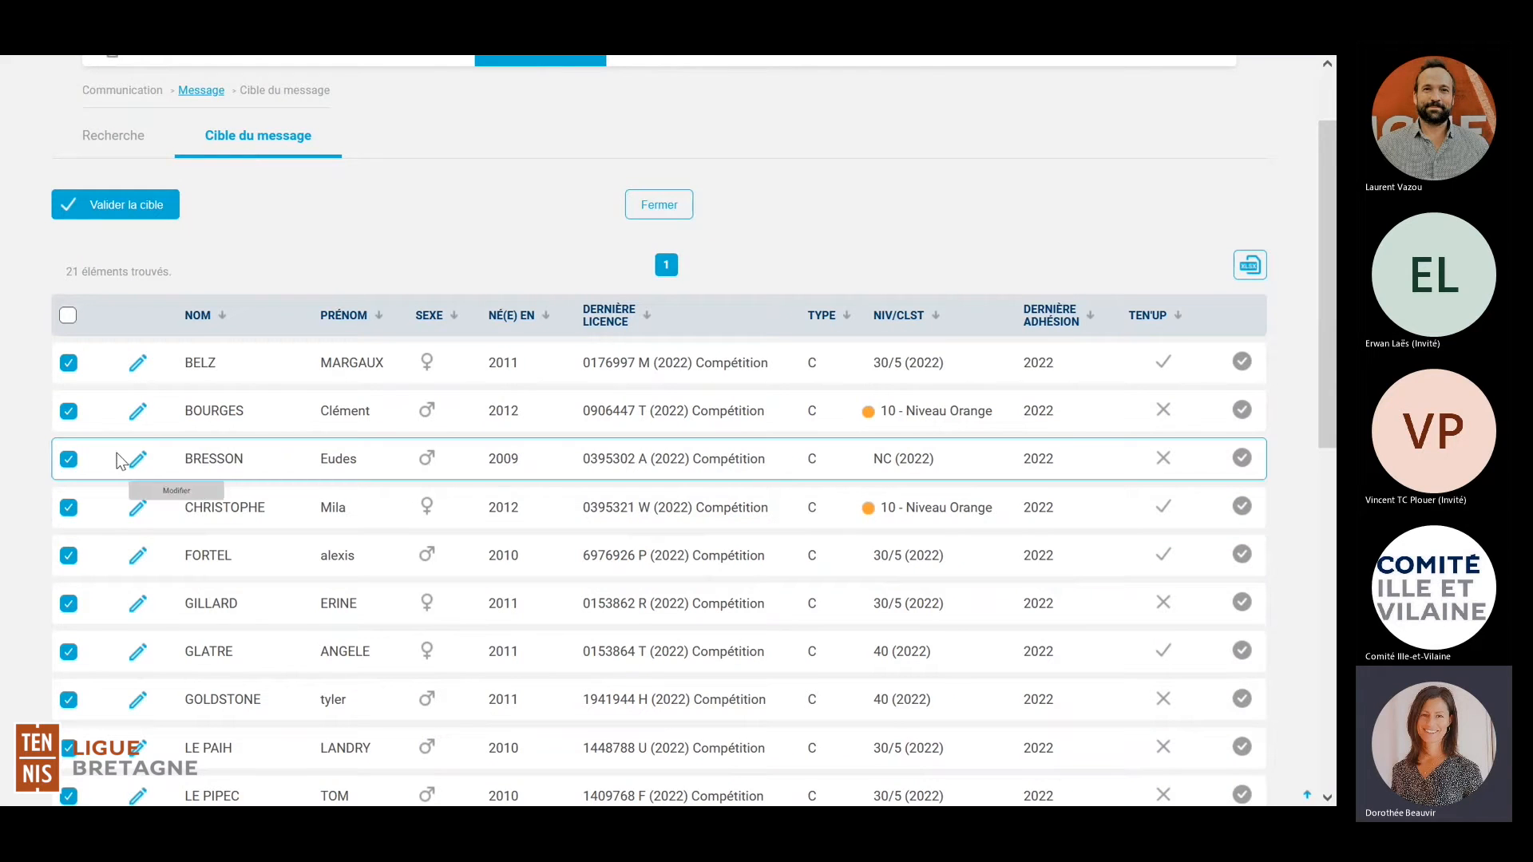
scroll(70, 469, "down", 1)
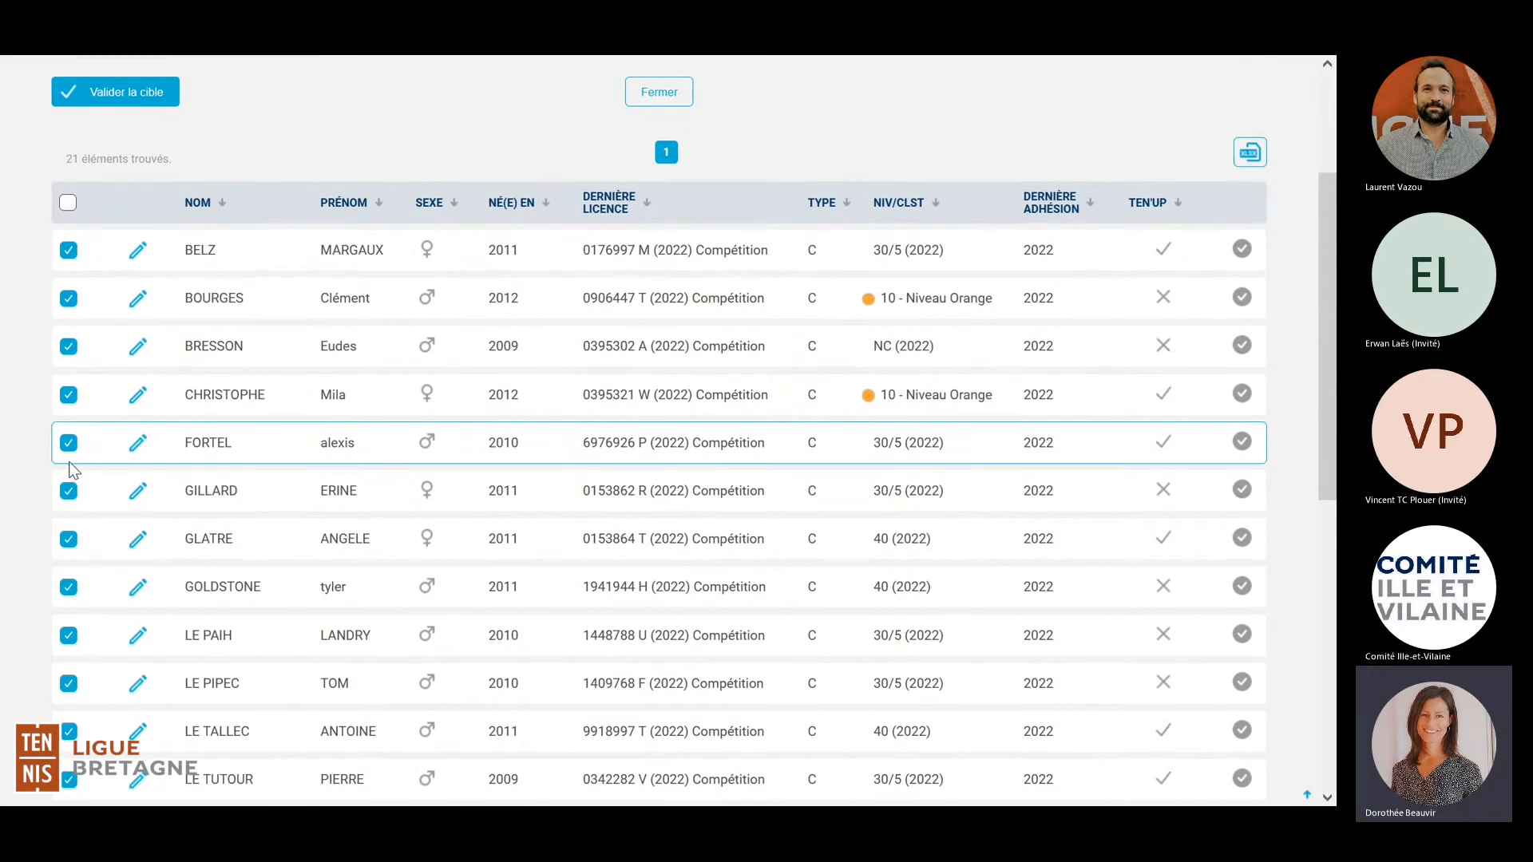
scroll(70, 470, "down", 1)
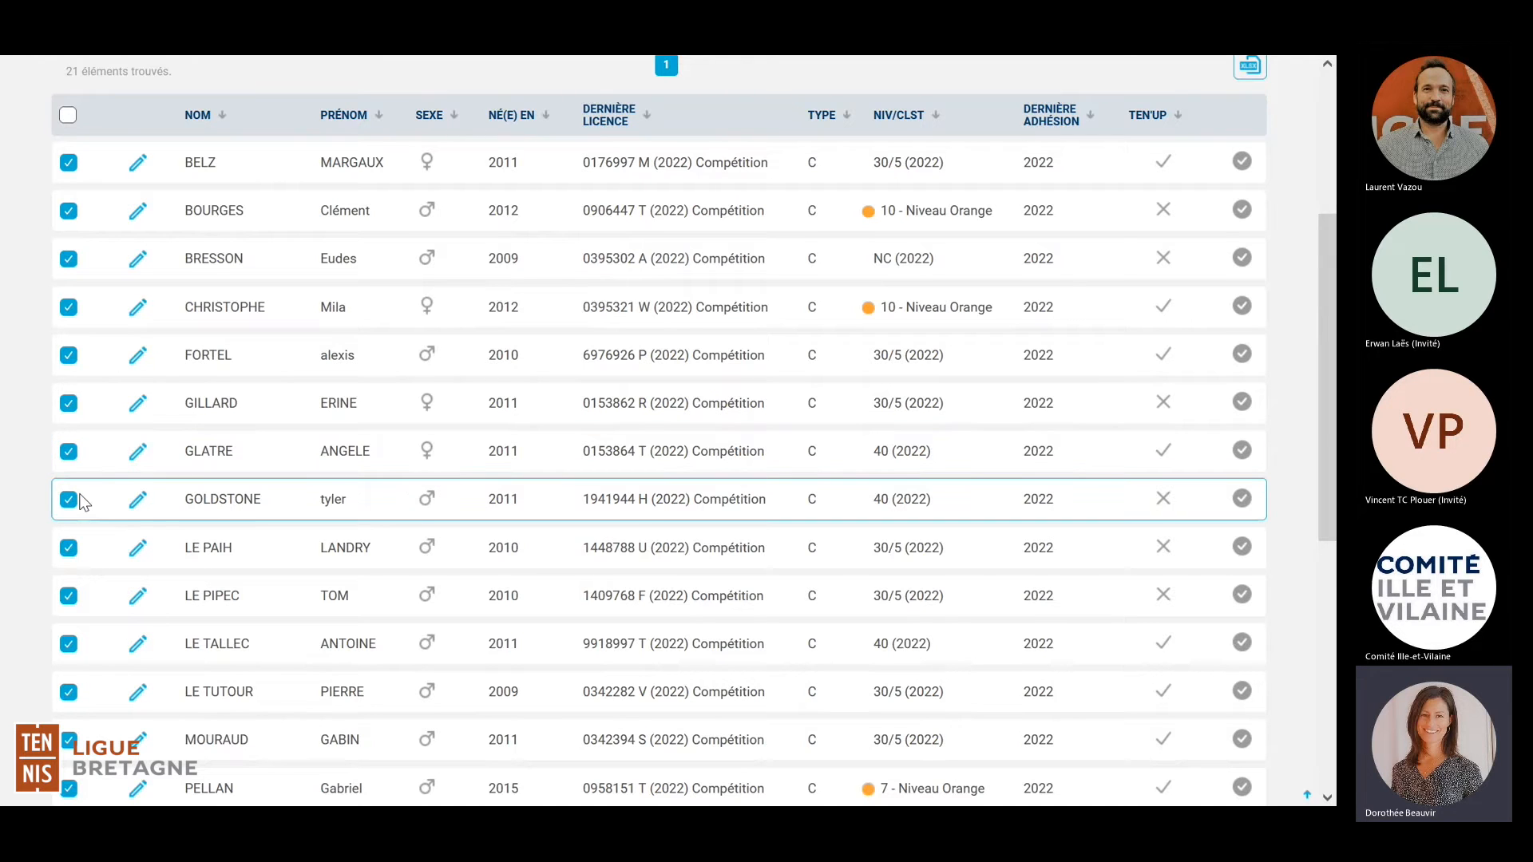
scroll(83, 502, "down", 3)
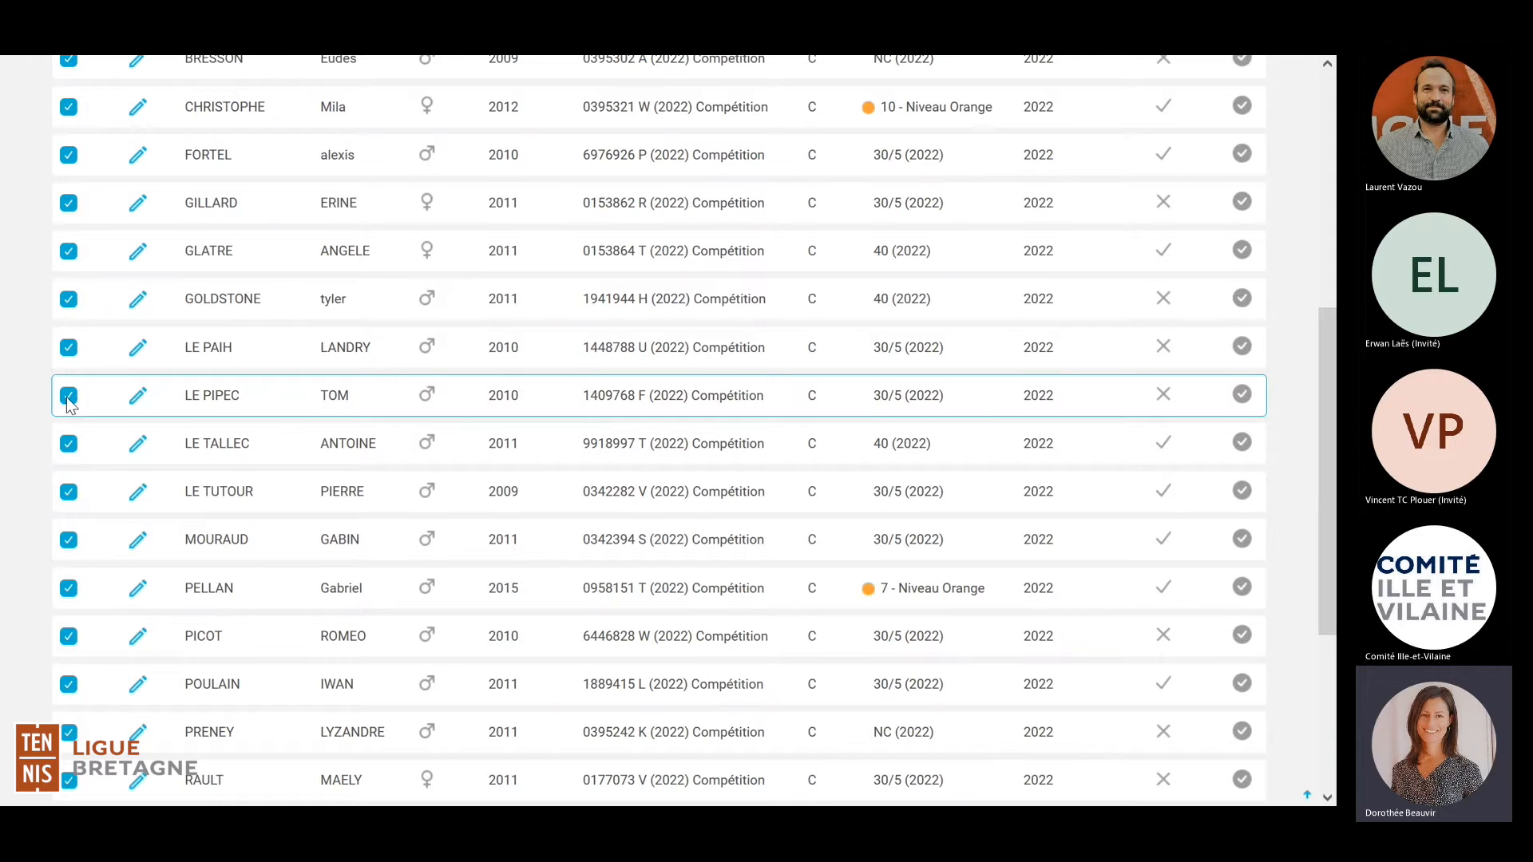
scroll(69, 404, "up", 1)
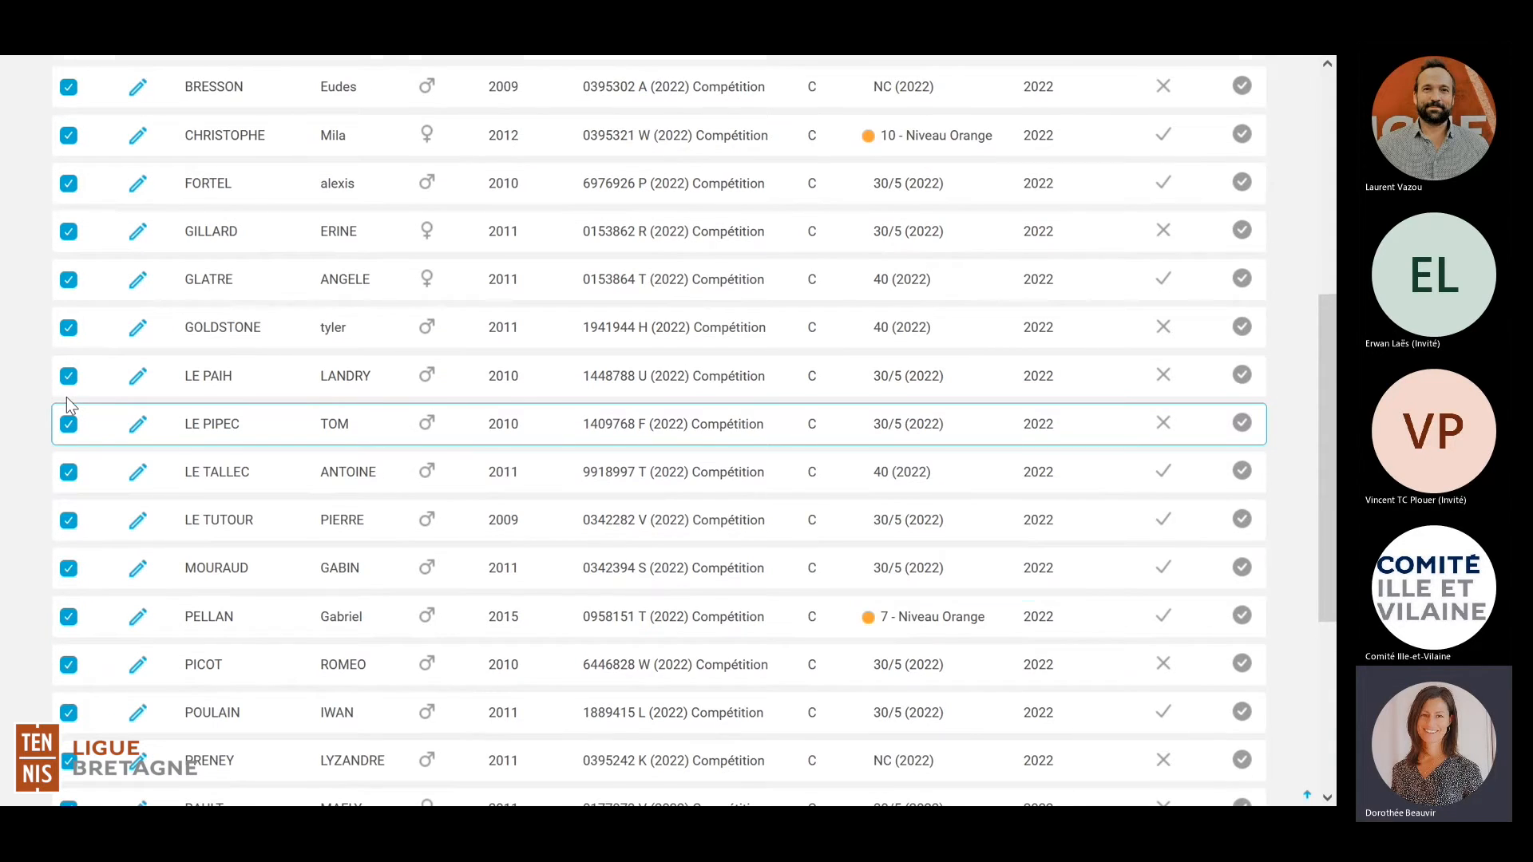
scroll(67, 404, "up", 5)
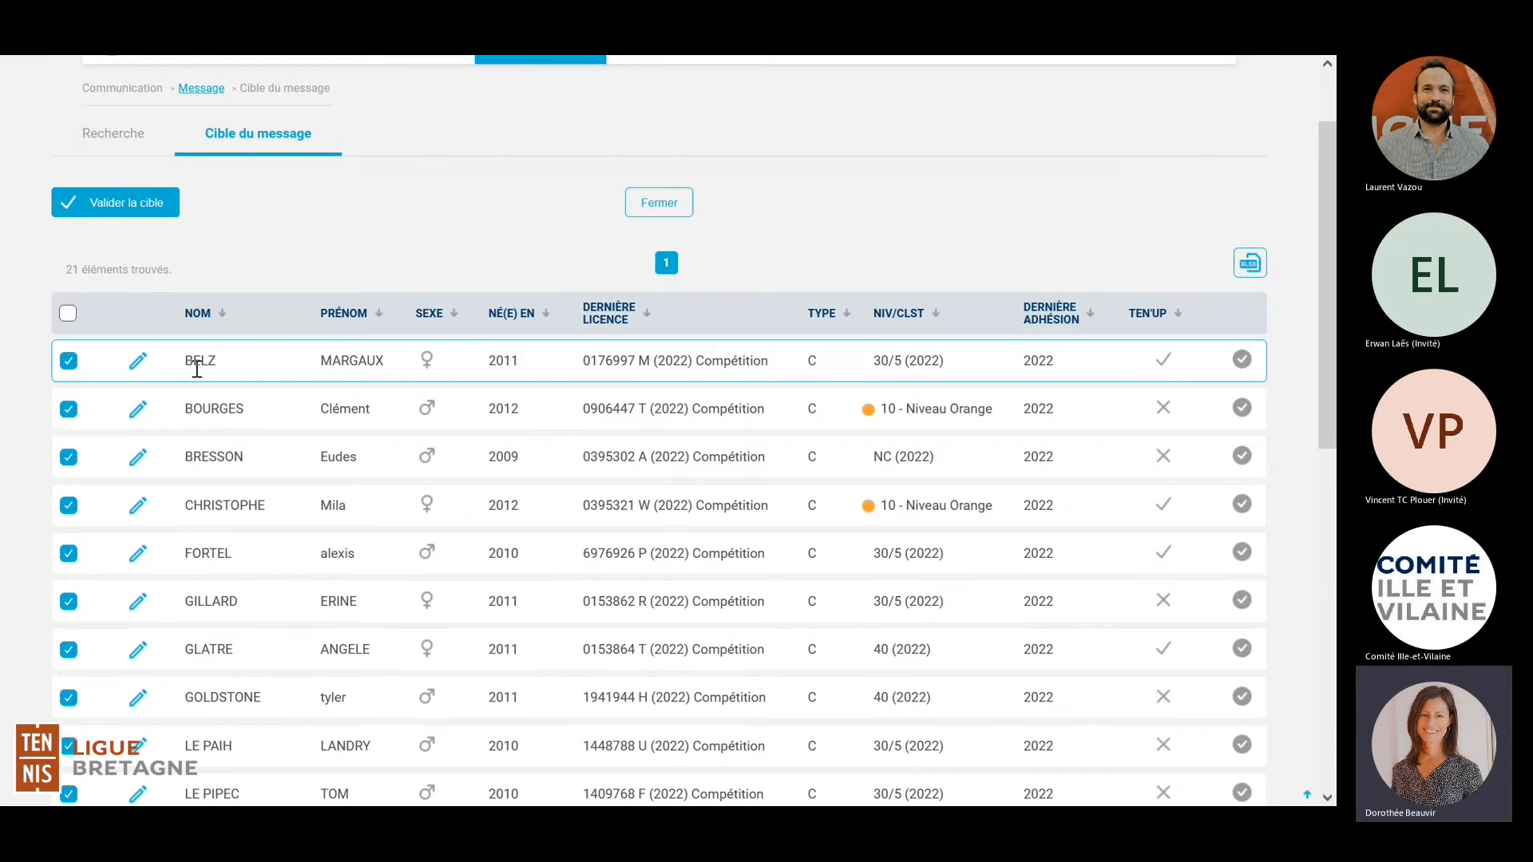
scroll(196, 369, "down", 4)
scroll(198, 372, "down", 6)
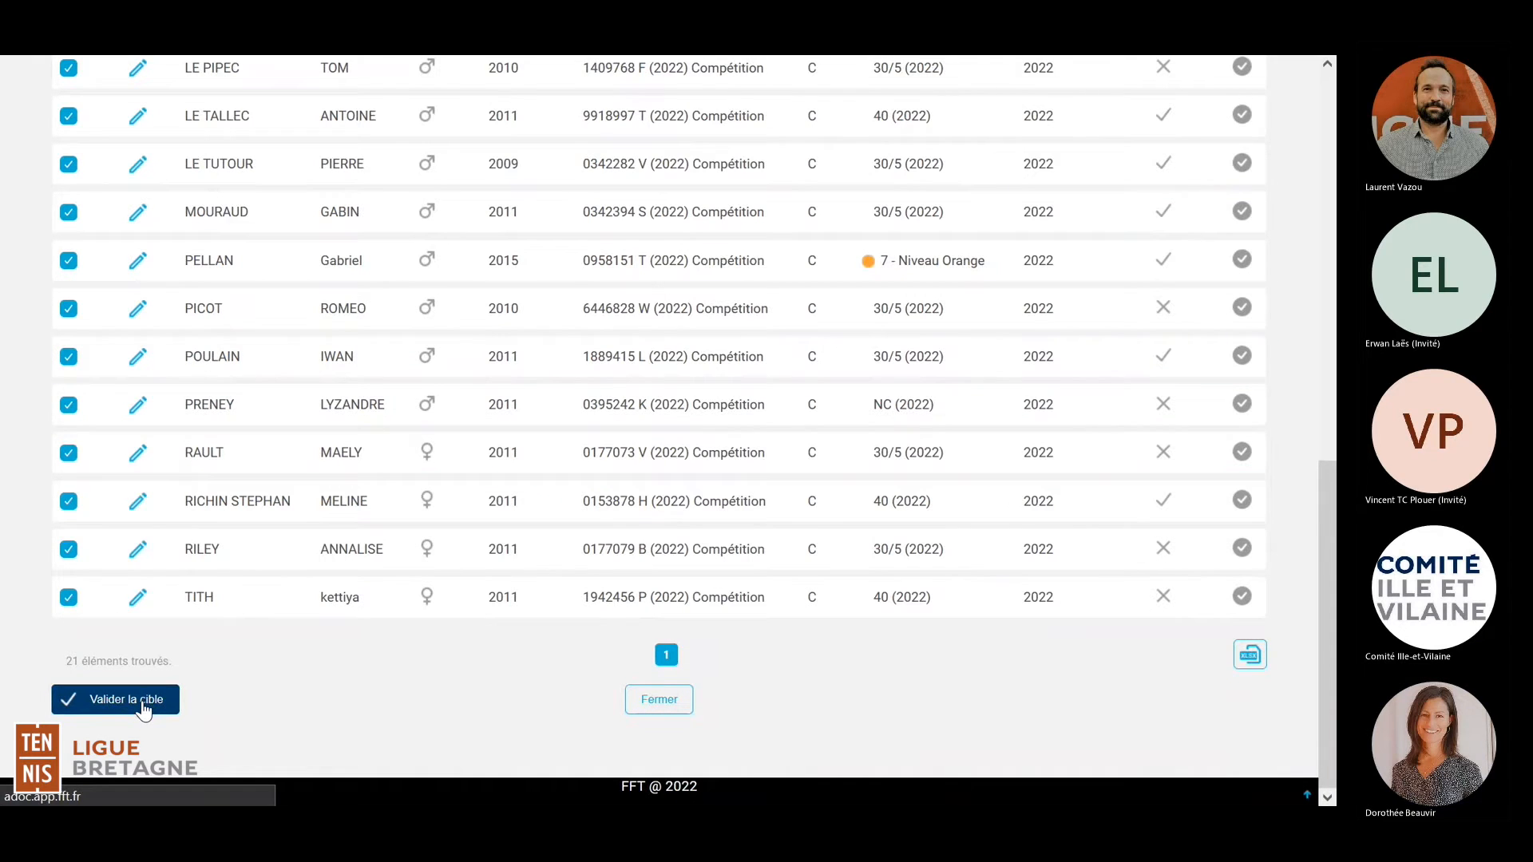
left_click(144, 707)
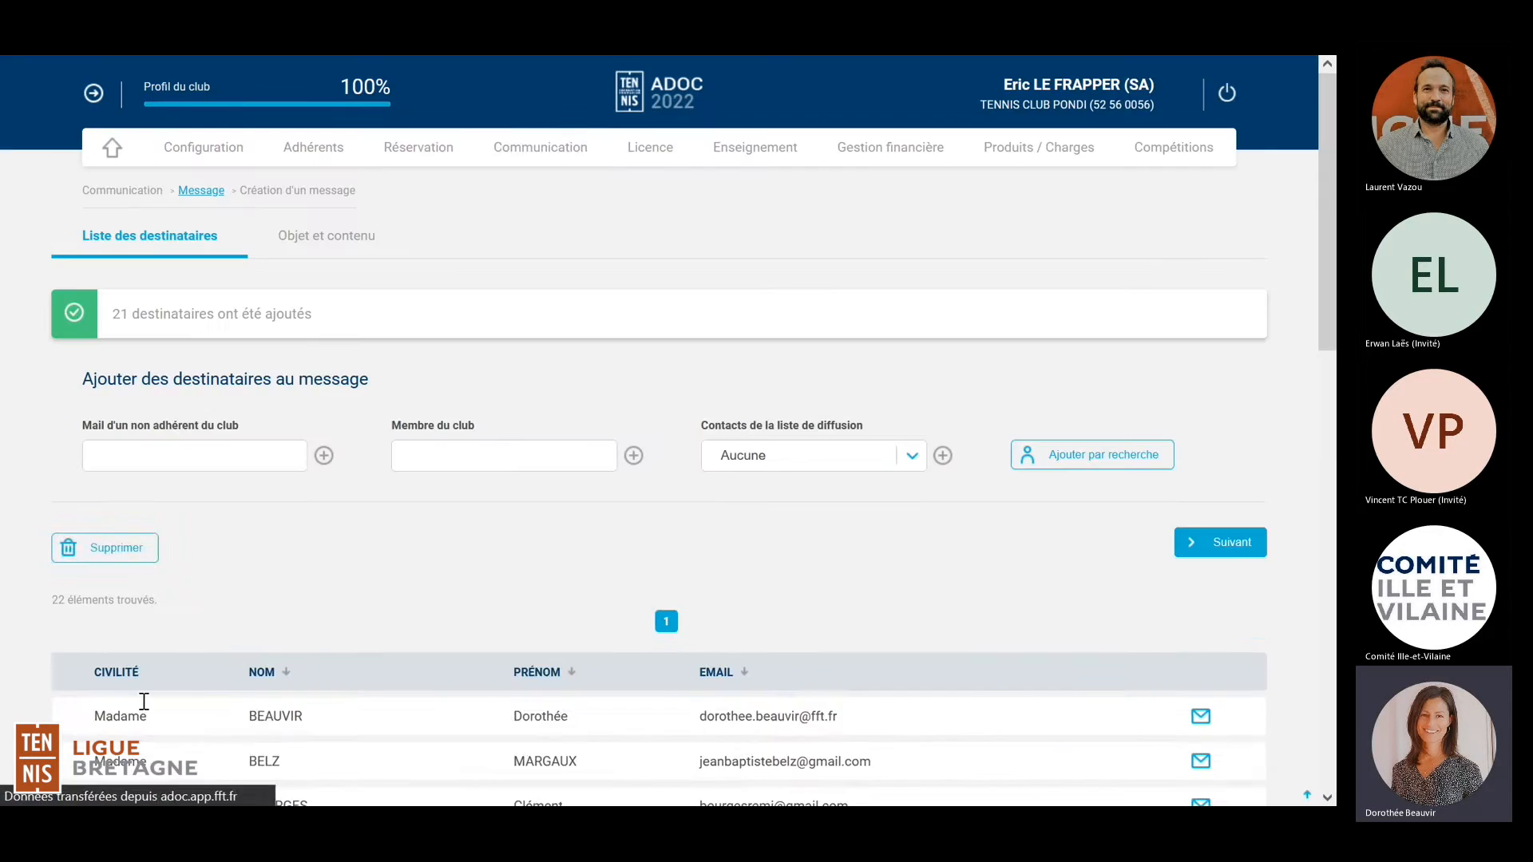
Step: Add one more club member individually by name to the message's recipients and check the entry in the recipient list
scroll(428, 587, "down", 3)
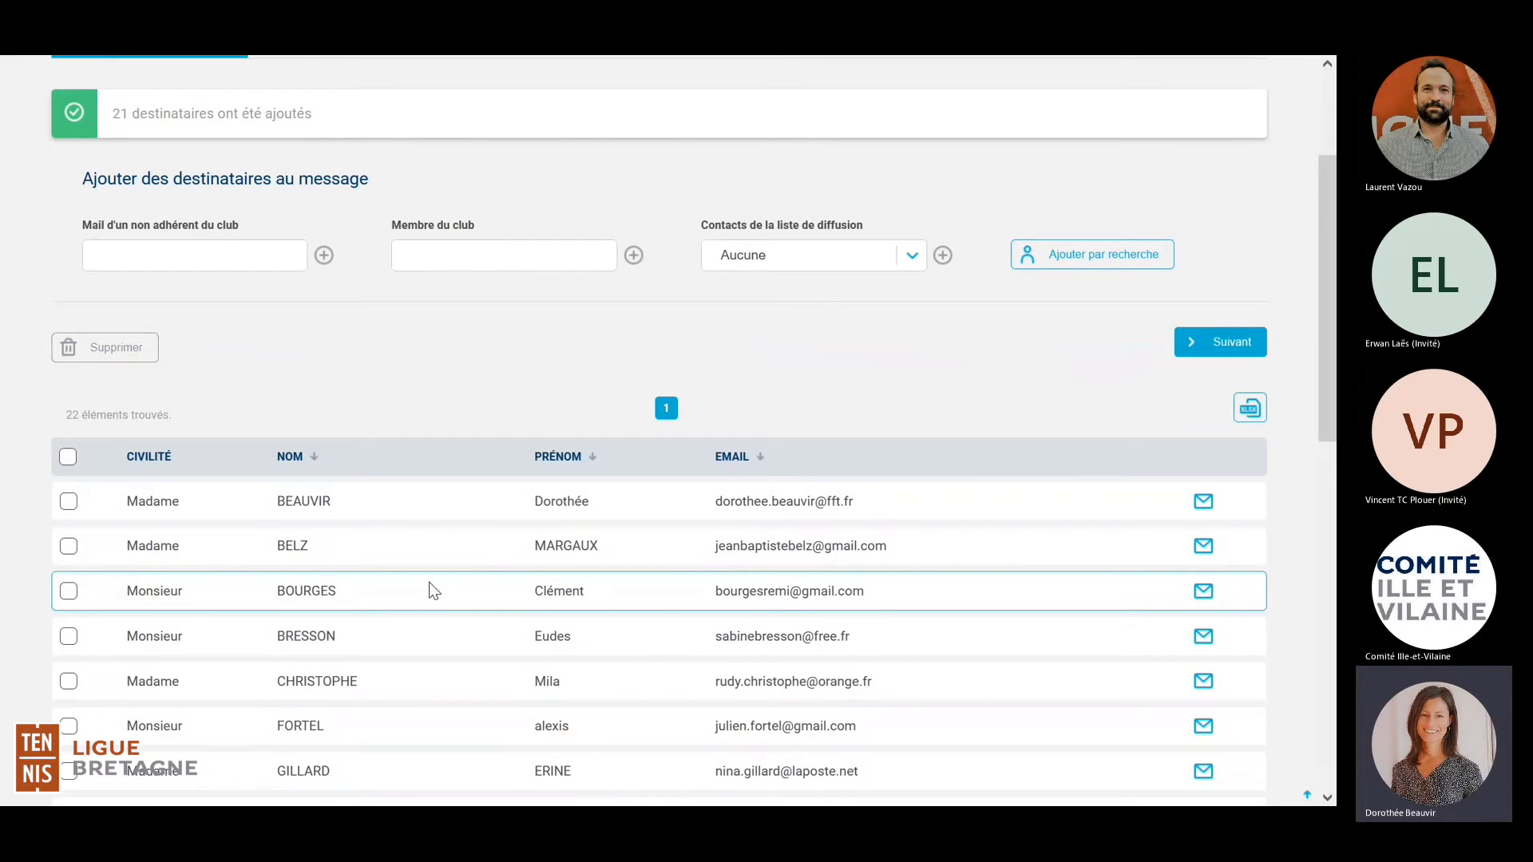
left_click(414, 253)
type("kere")
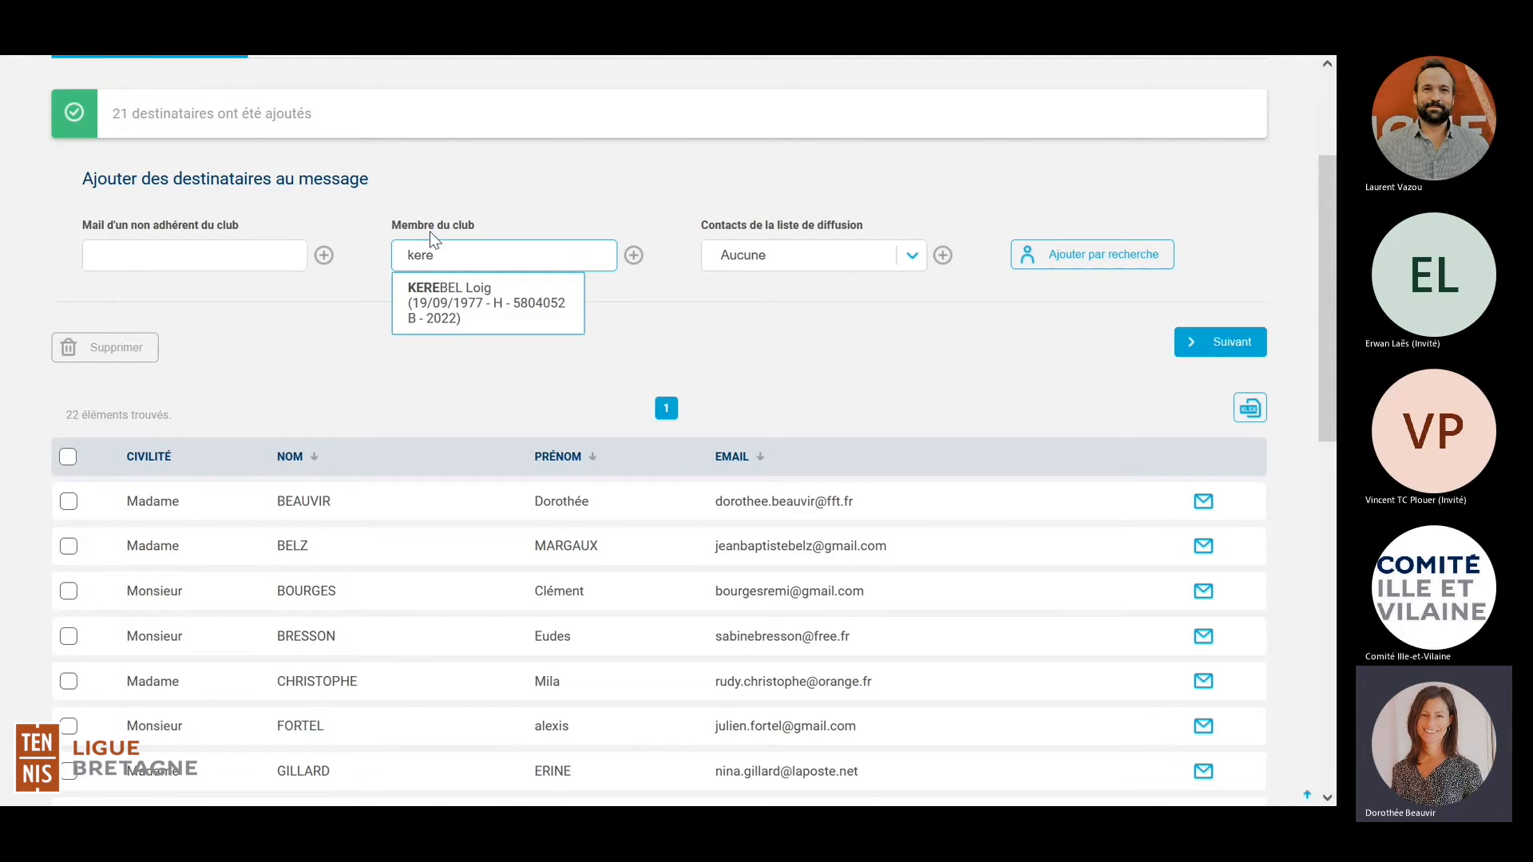
left_click(469, 302)
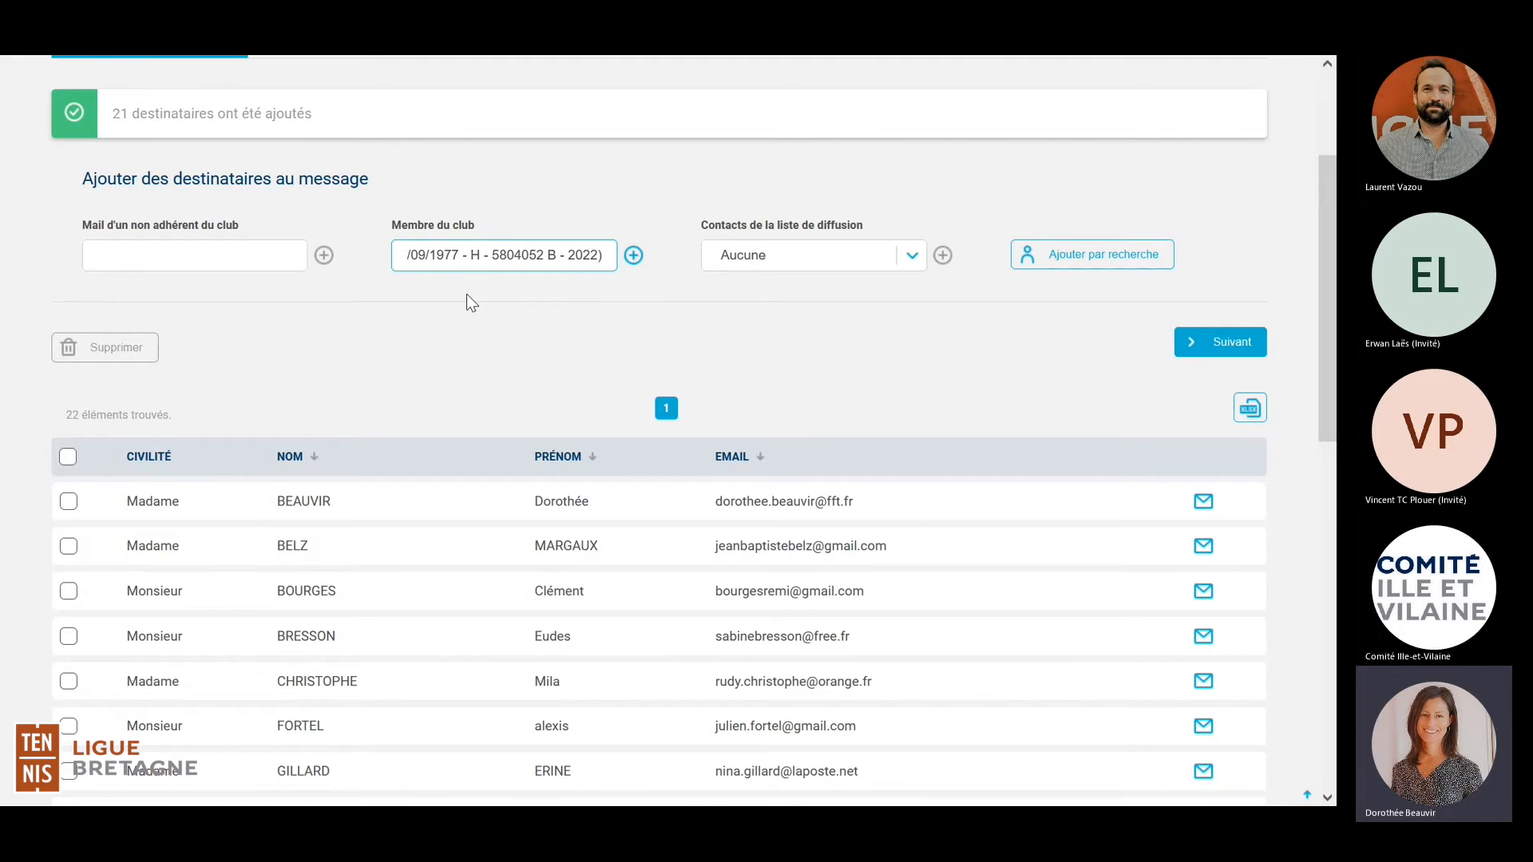
left_click(634, 256)
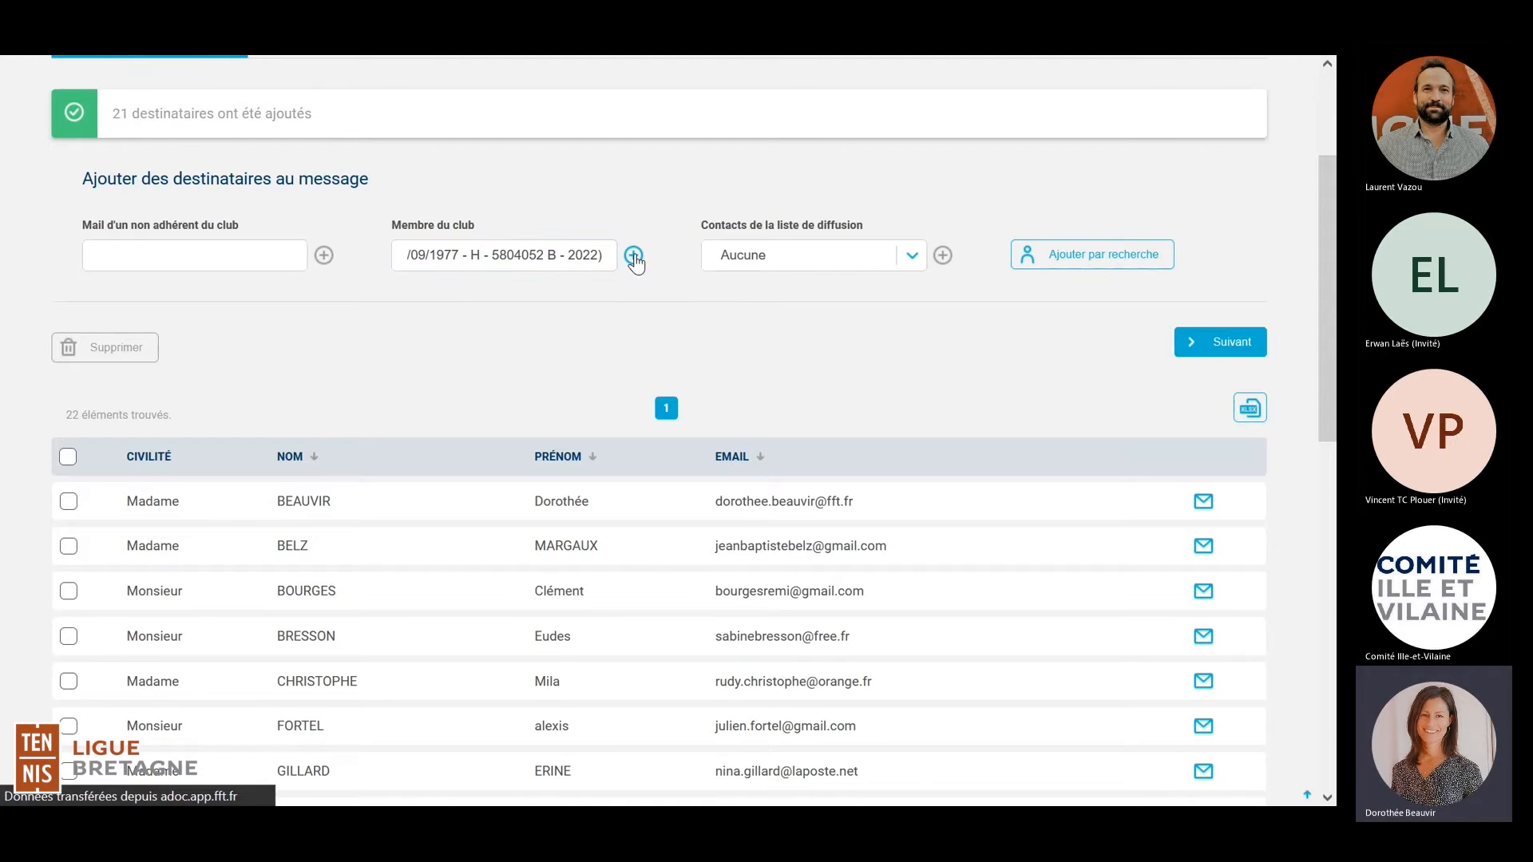
scroll(661, 411, "down", 3)
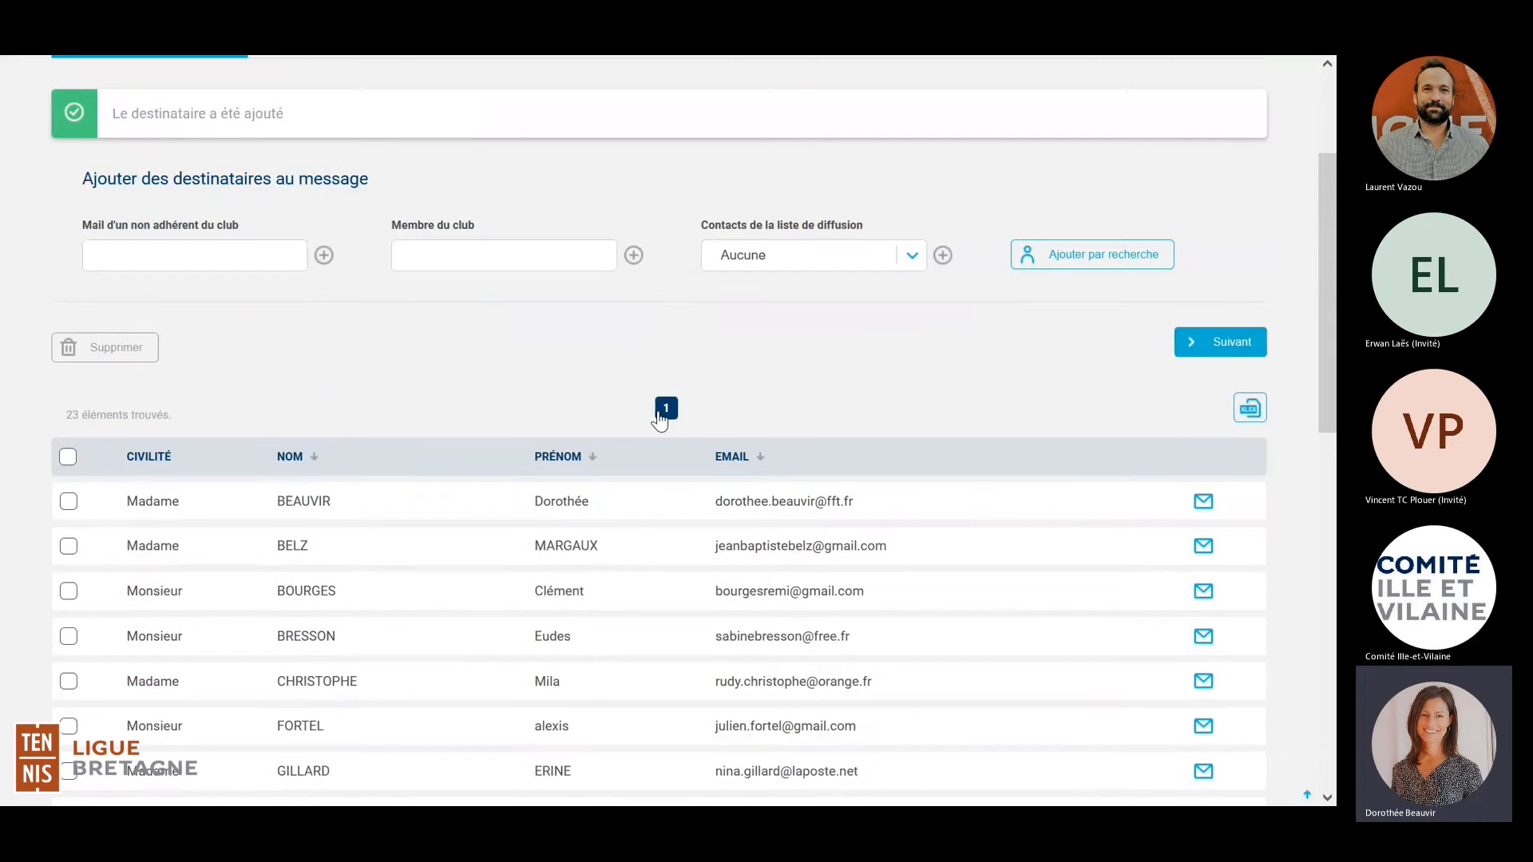
scroll(659, 414, "down", 6)
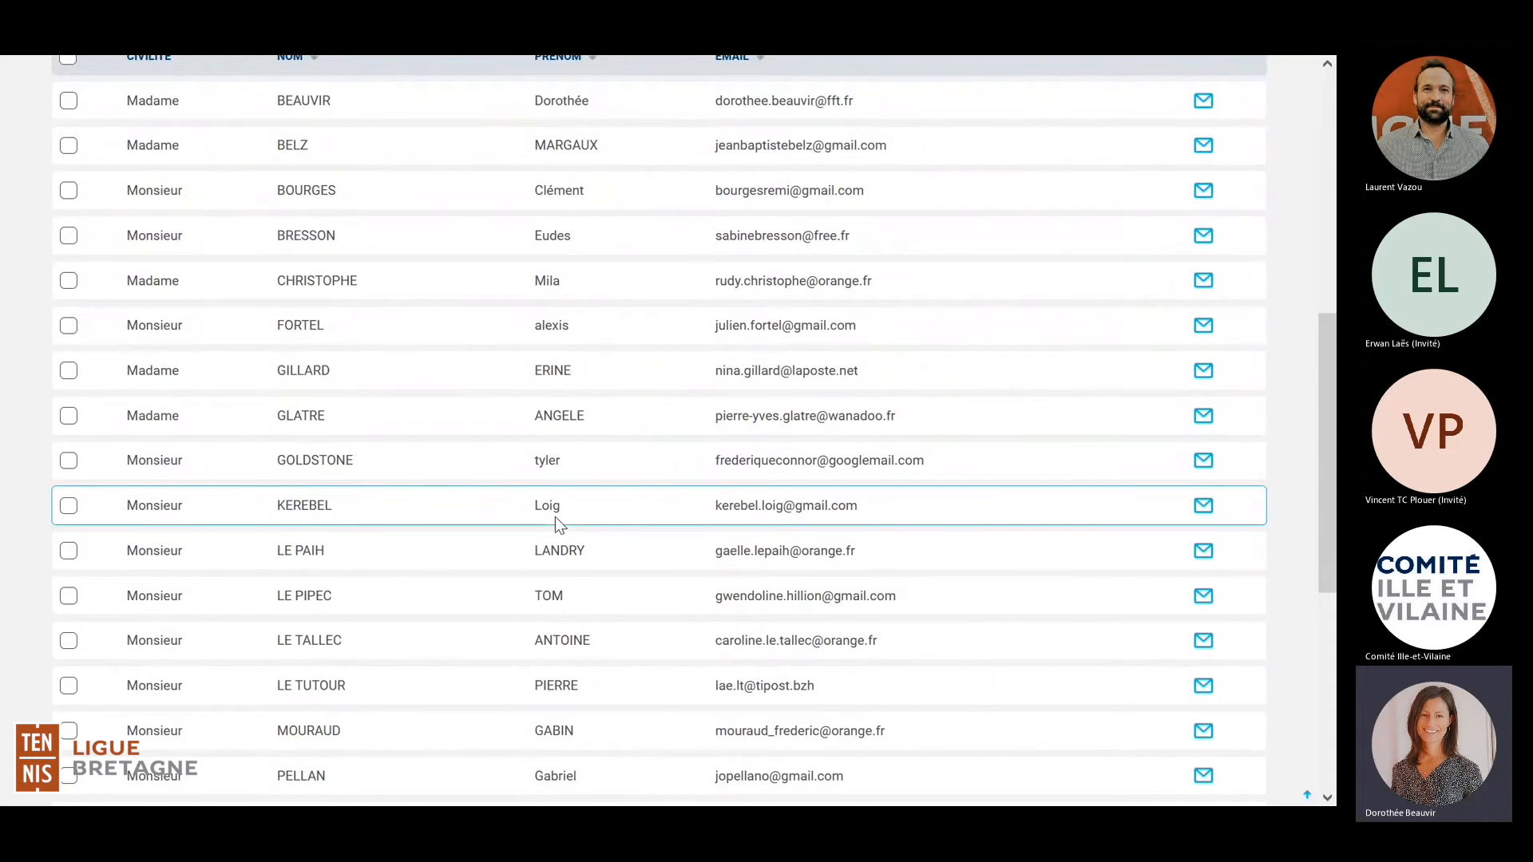
scroll(555, 515, "up", 2)
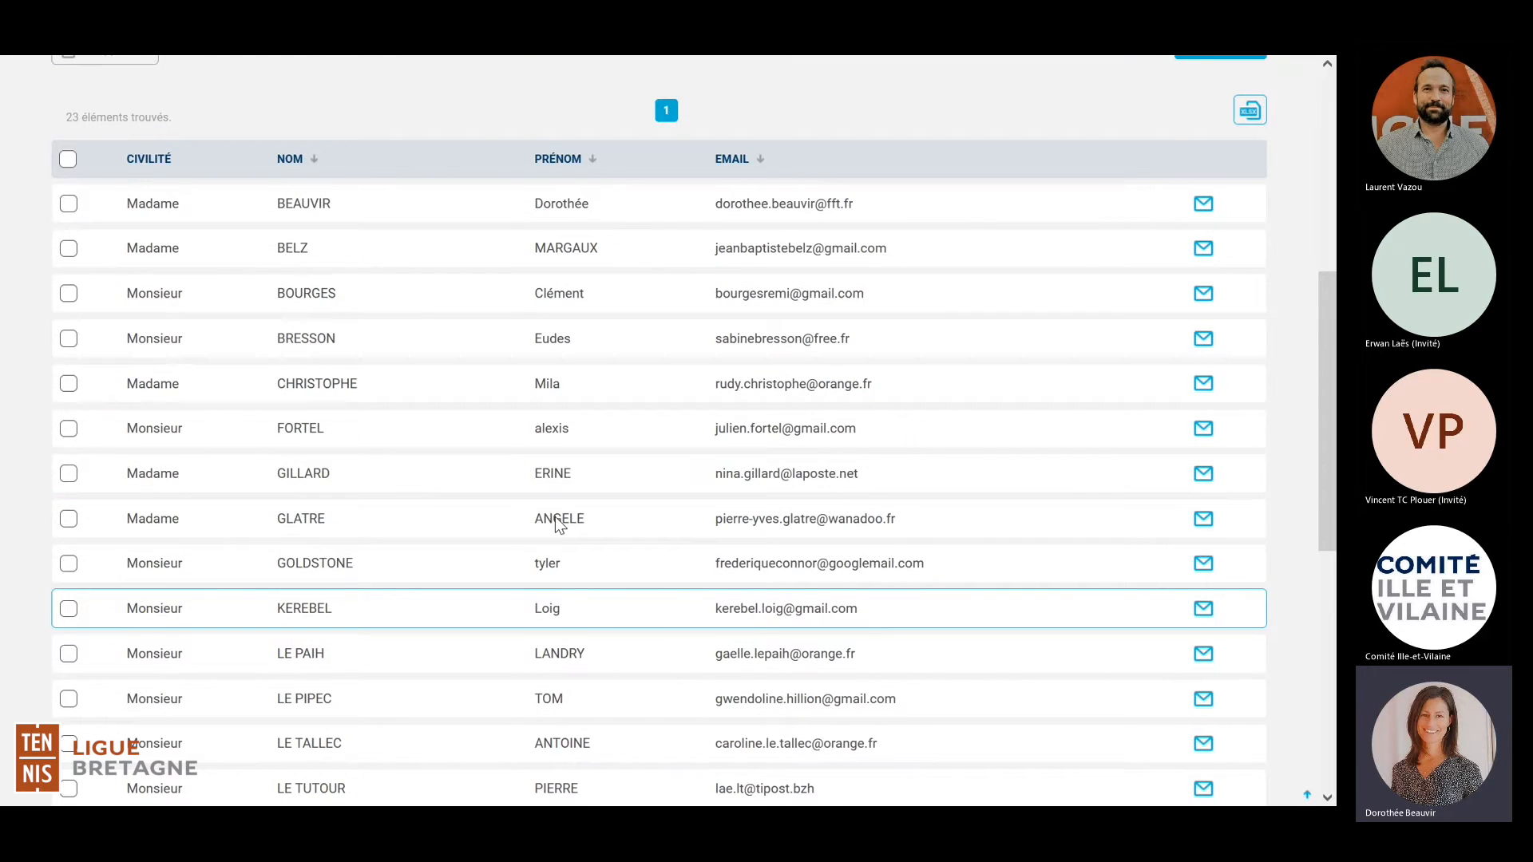
scroll(554, 516, "up", 5)
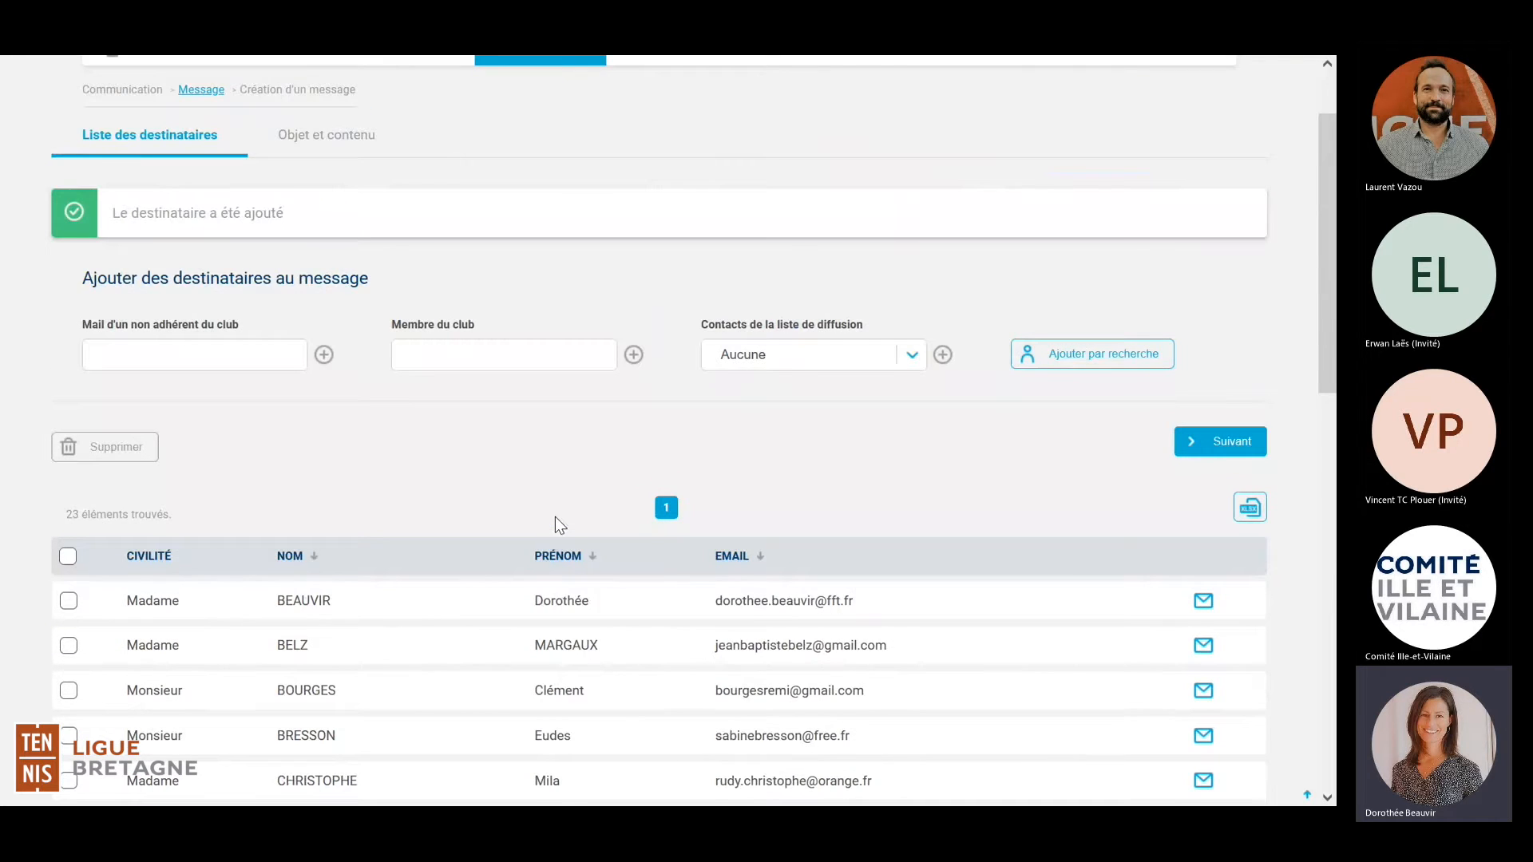
scroll(554, 515, "up", 2)
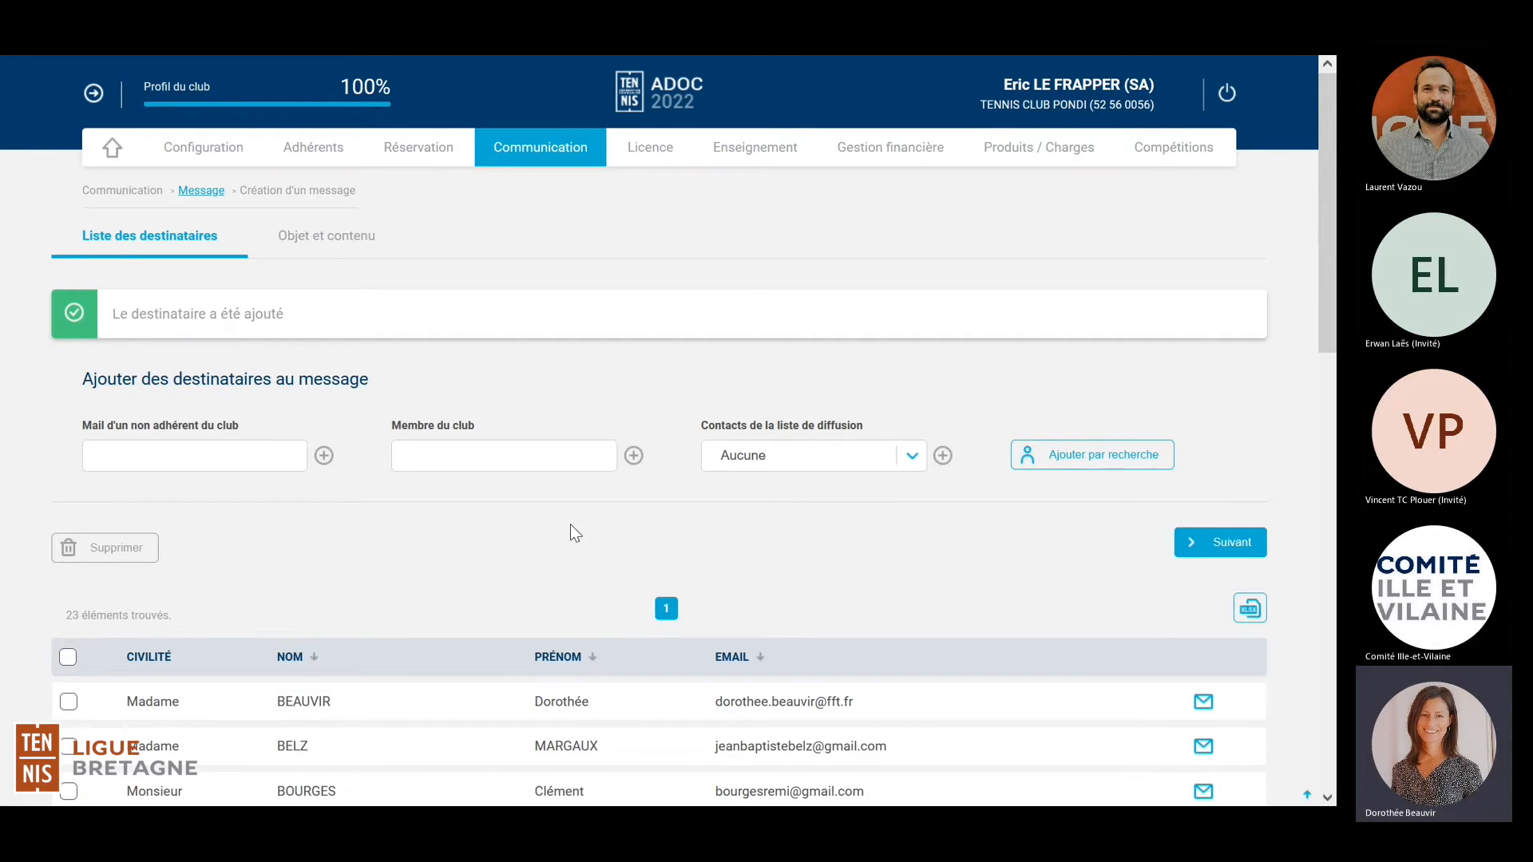
Step: Go on to the message's subject and content, and set the subject to "Test - Report des cours du 19 janvier au 9 février 2022"
left_click(1228, 546)
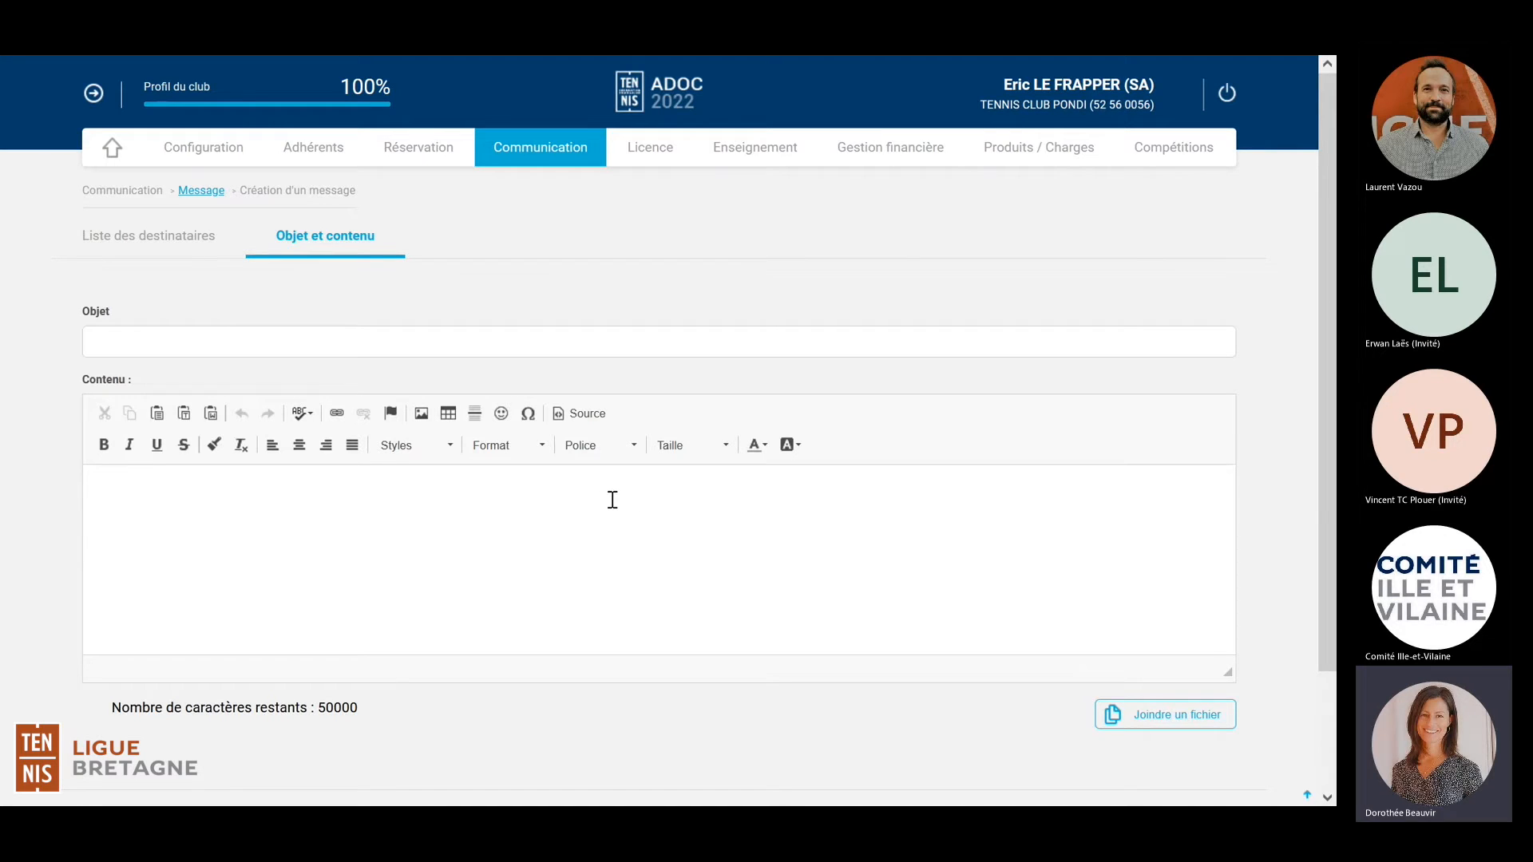
left_click(109, 342)
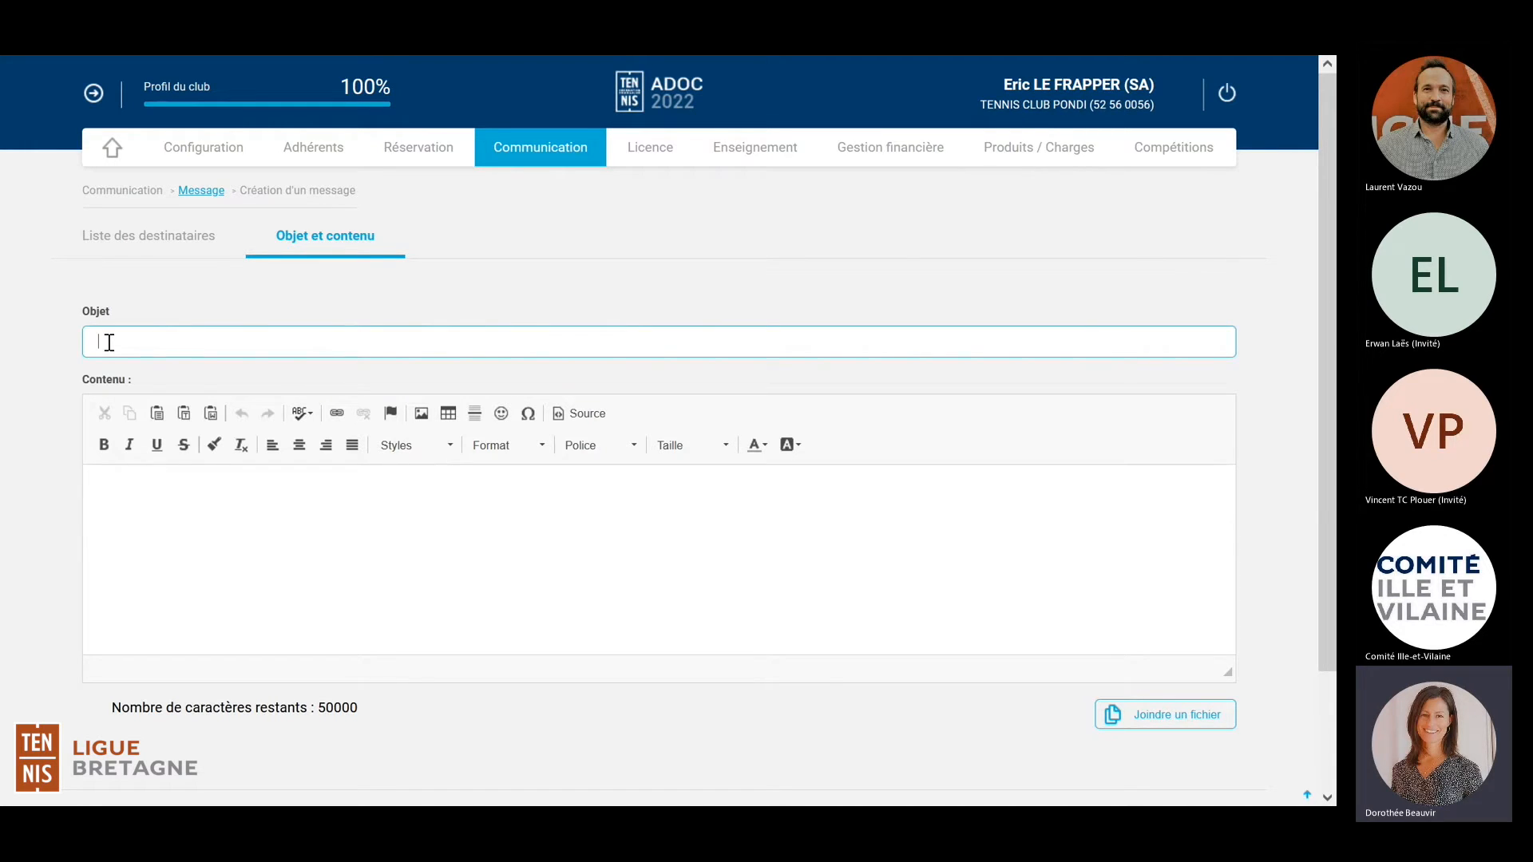
type("T")
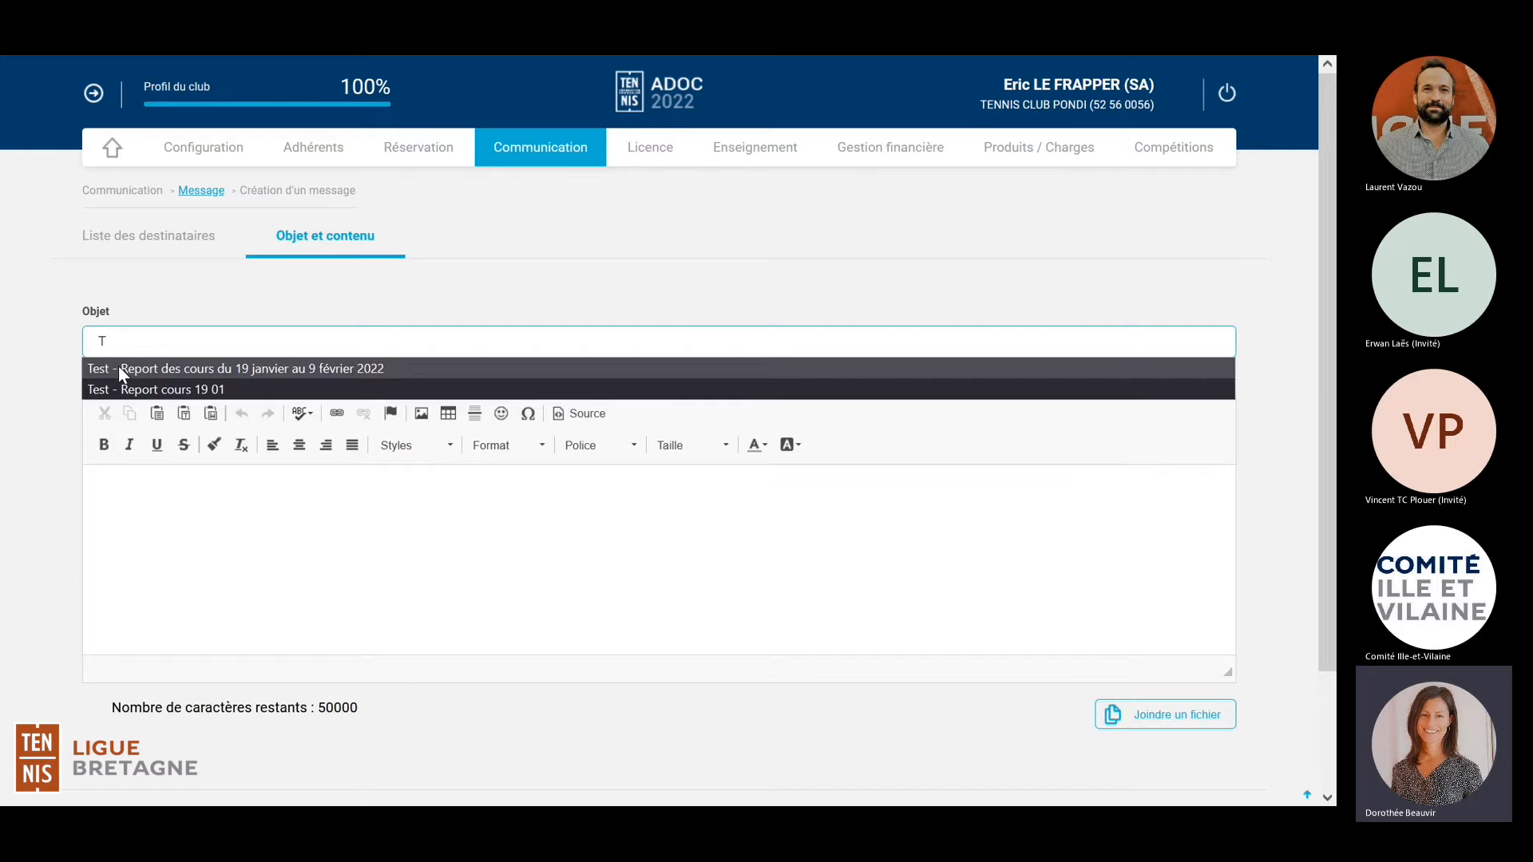
left_click(118, 368)
Step: Write the French body postponing the mercredi 19 janvier morning lessons to 9 février, ending with "programme d'animations 2022 proposées par le club :", and remove any text below
left_click(106, 483)
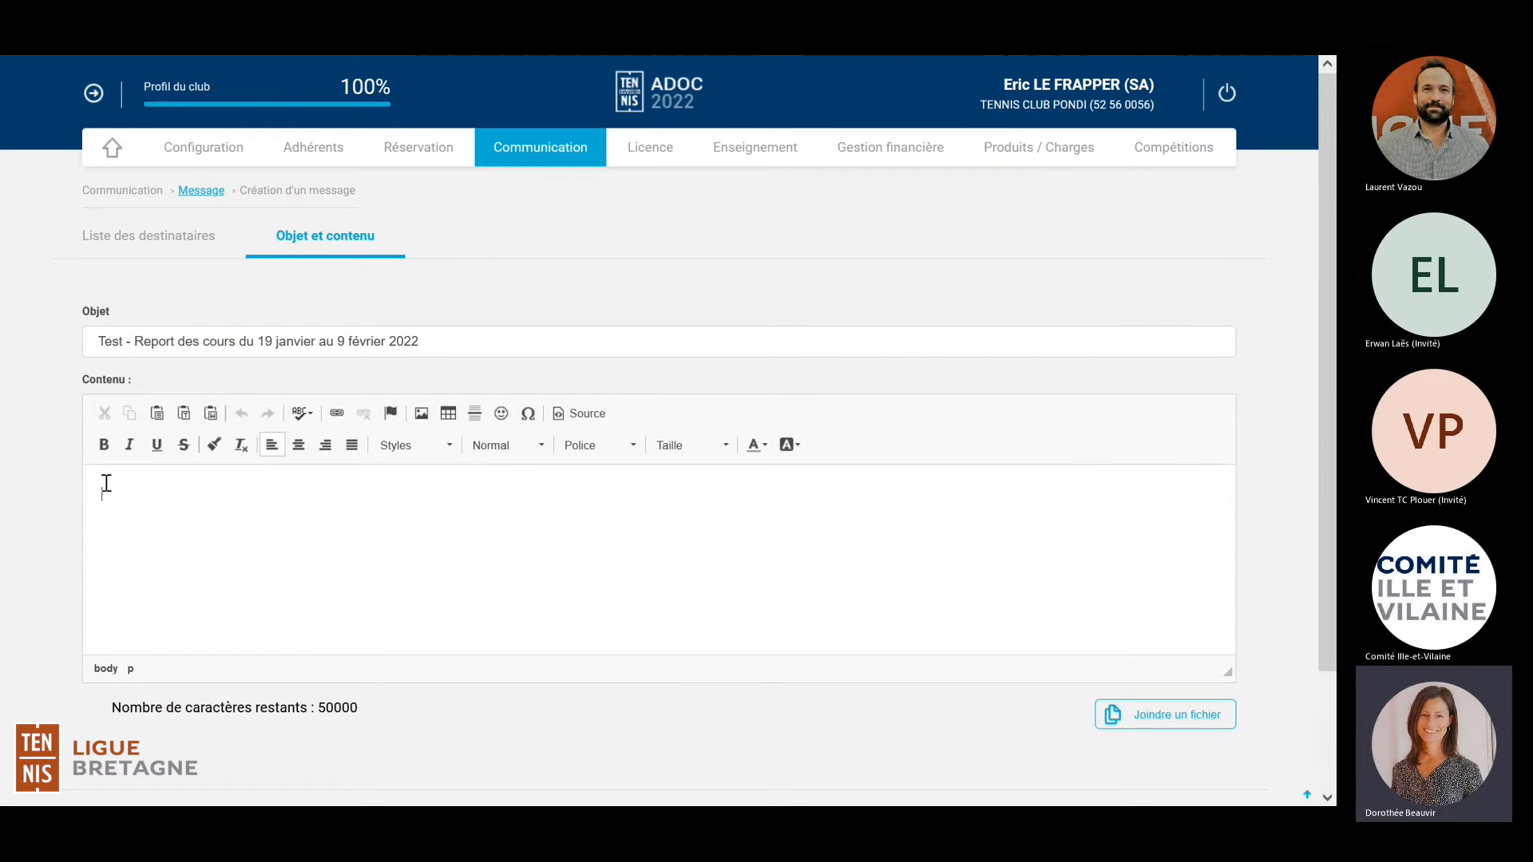
type("Bonjour, En raison de l'absence du moniteur de tennis le matin du mercredi 19 janvier, les cours sont annulés et reportés le 1er mercredi des vacances scolaires, le 9 février, aux mêmes horaires. Nous vous remercions de votre compréhension. Nous vous rappelons le programme d'animations 2022 proposées par le club : Tous les enfants du club sont invités pour un après-midi de matches libres suivi d'une galette des rois. L'animation sera encadrée par les moniteurs du club.")
left_click_drag(104, 576, 980, 582)
key("Delete")
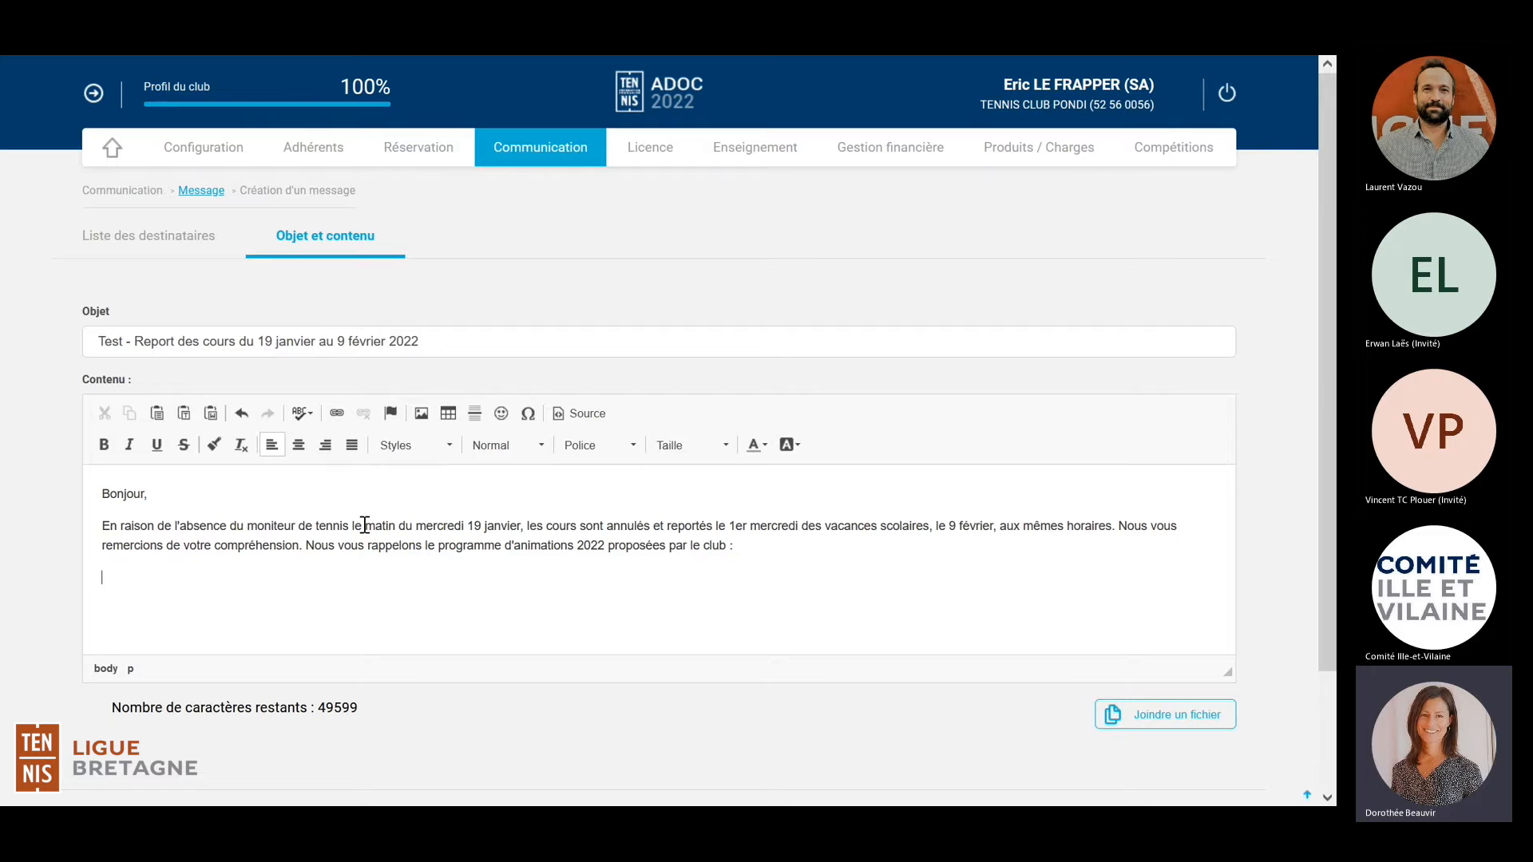
Step: Bold and underline the passage from "matin du mercredi 19 janvier" to "le 9 février," and start a new paragraph at "Nous vous rappelons"
left_click_drag(364, 523, 998, 530)
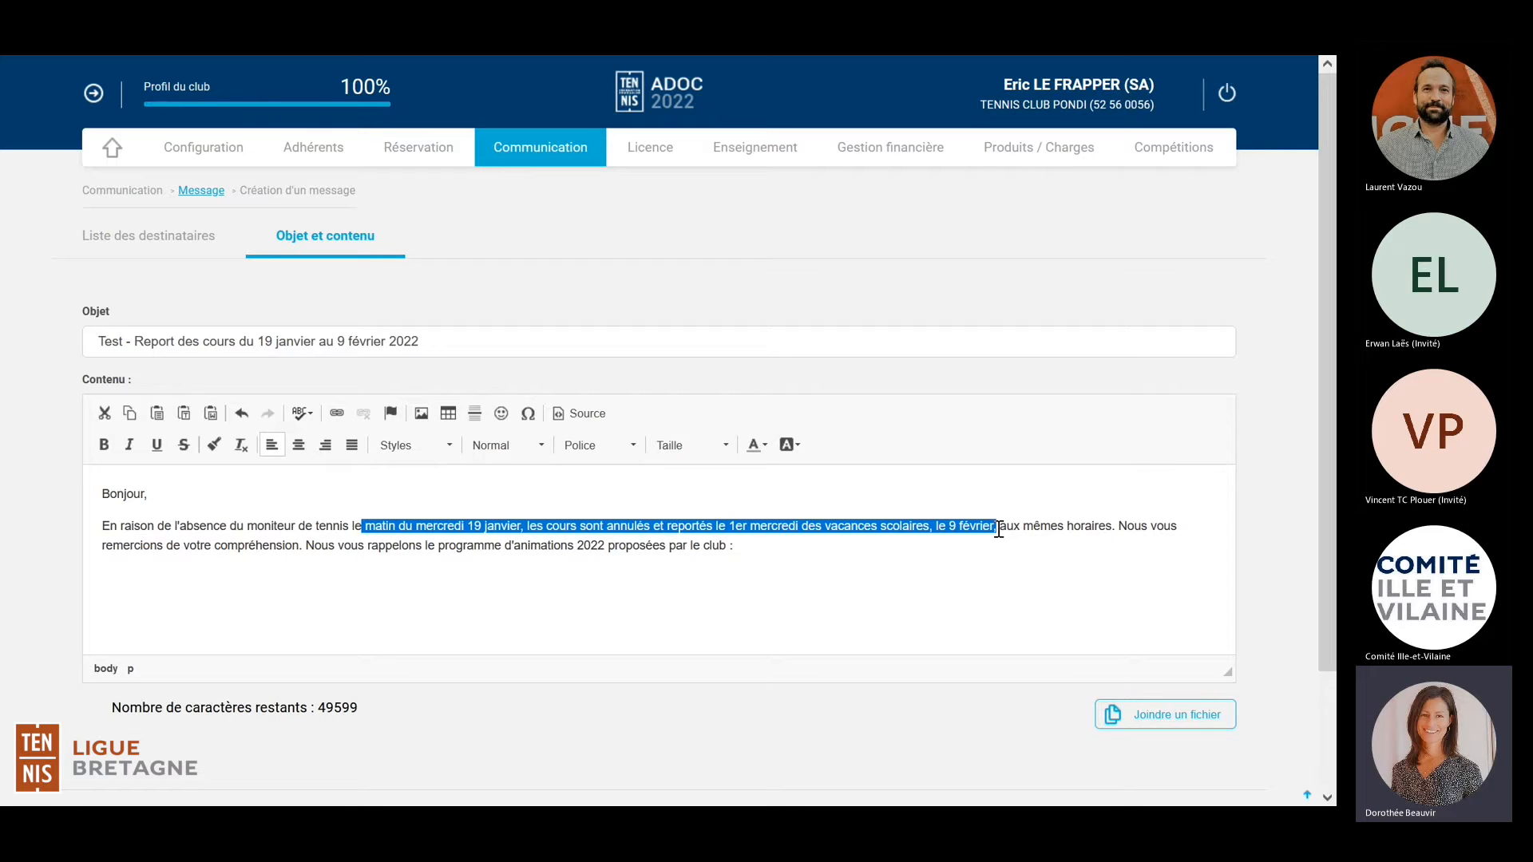
left_click(107, 444)
left_click(157, 445)
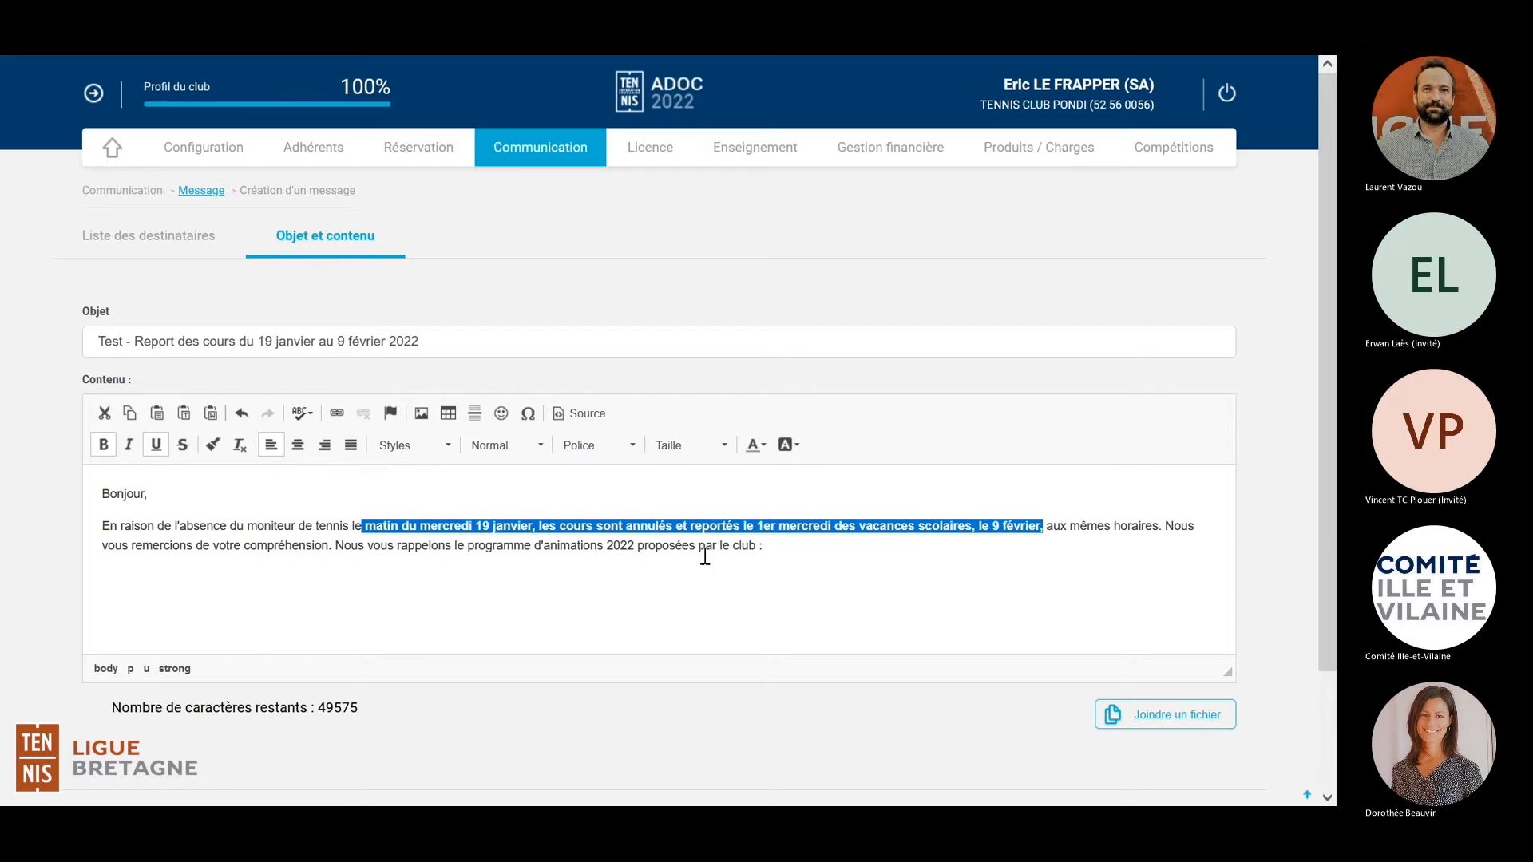
left_click(794, 558)
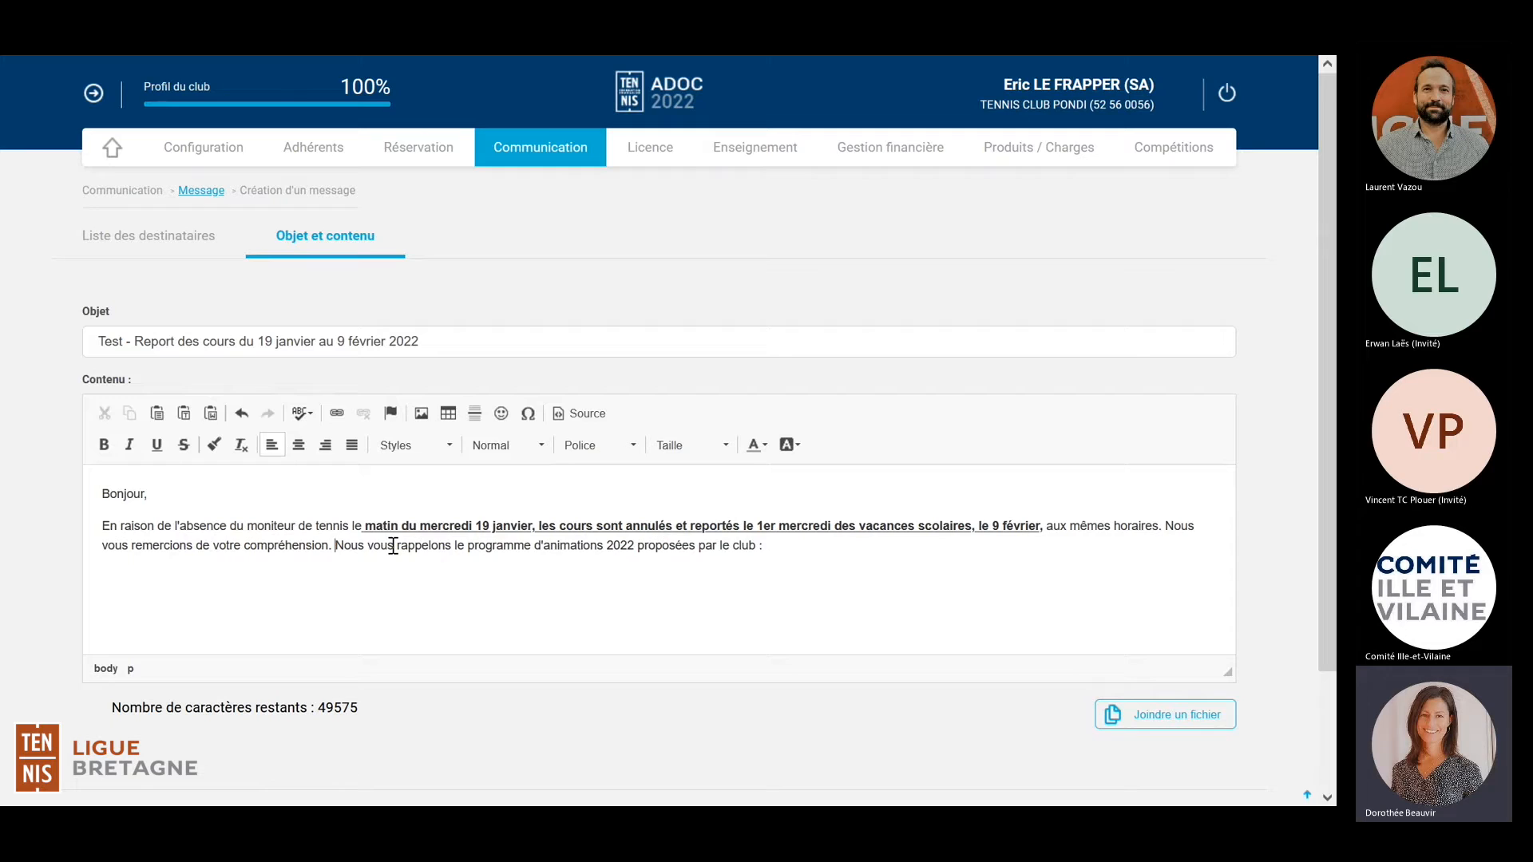
key("Return")
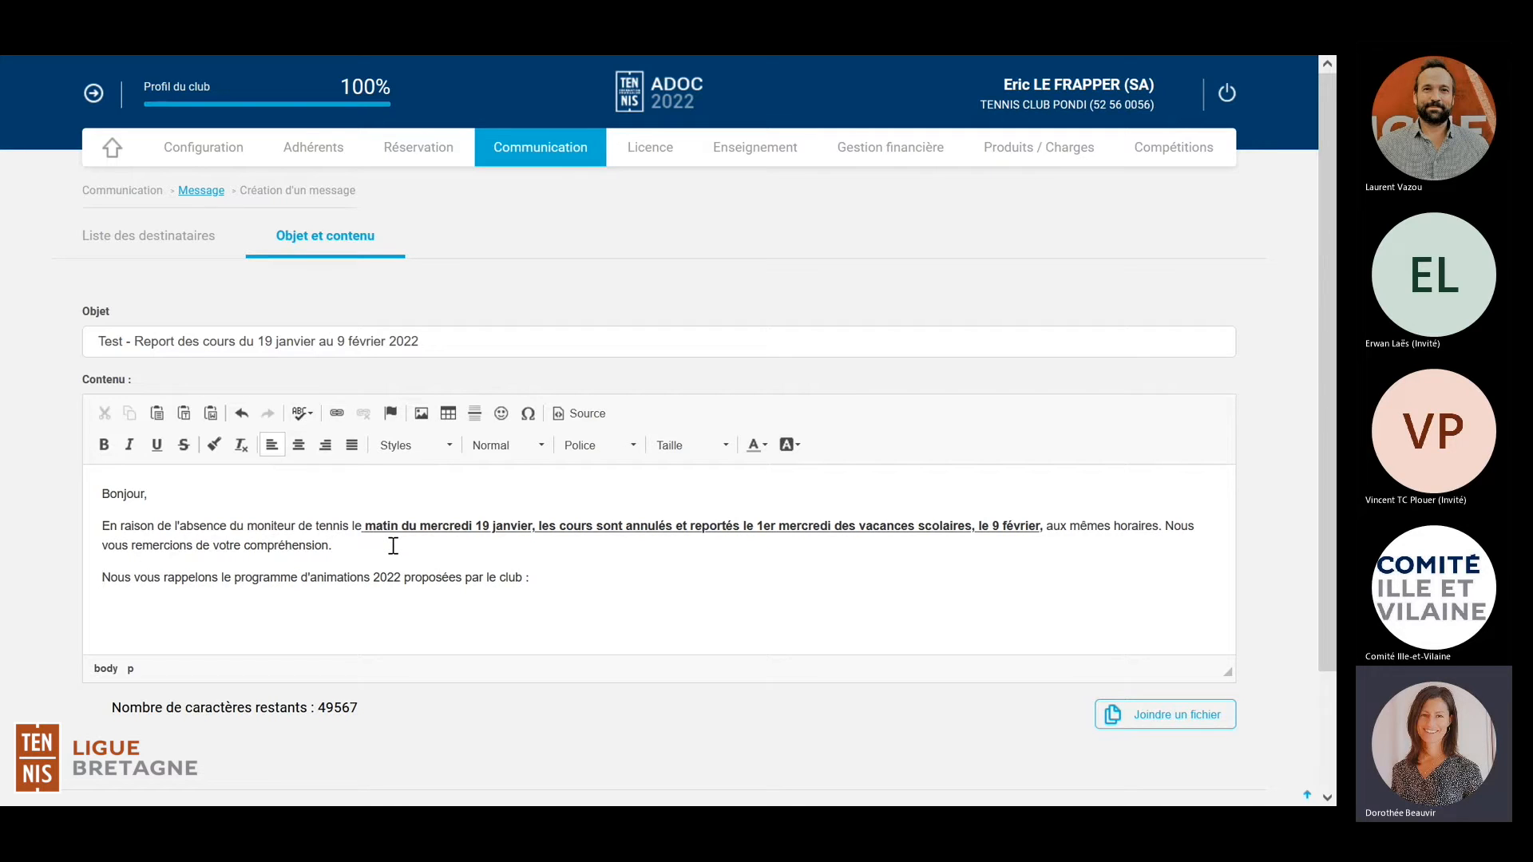
Step: Start attaching a file at the end of the "Nous vous rappelons" line, choosing the PDF beginning "formationadoctenup20212022" from the ADOC documents folder
scroll(595, 580, "down", 1)
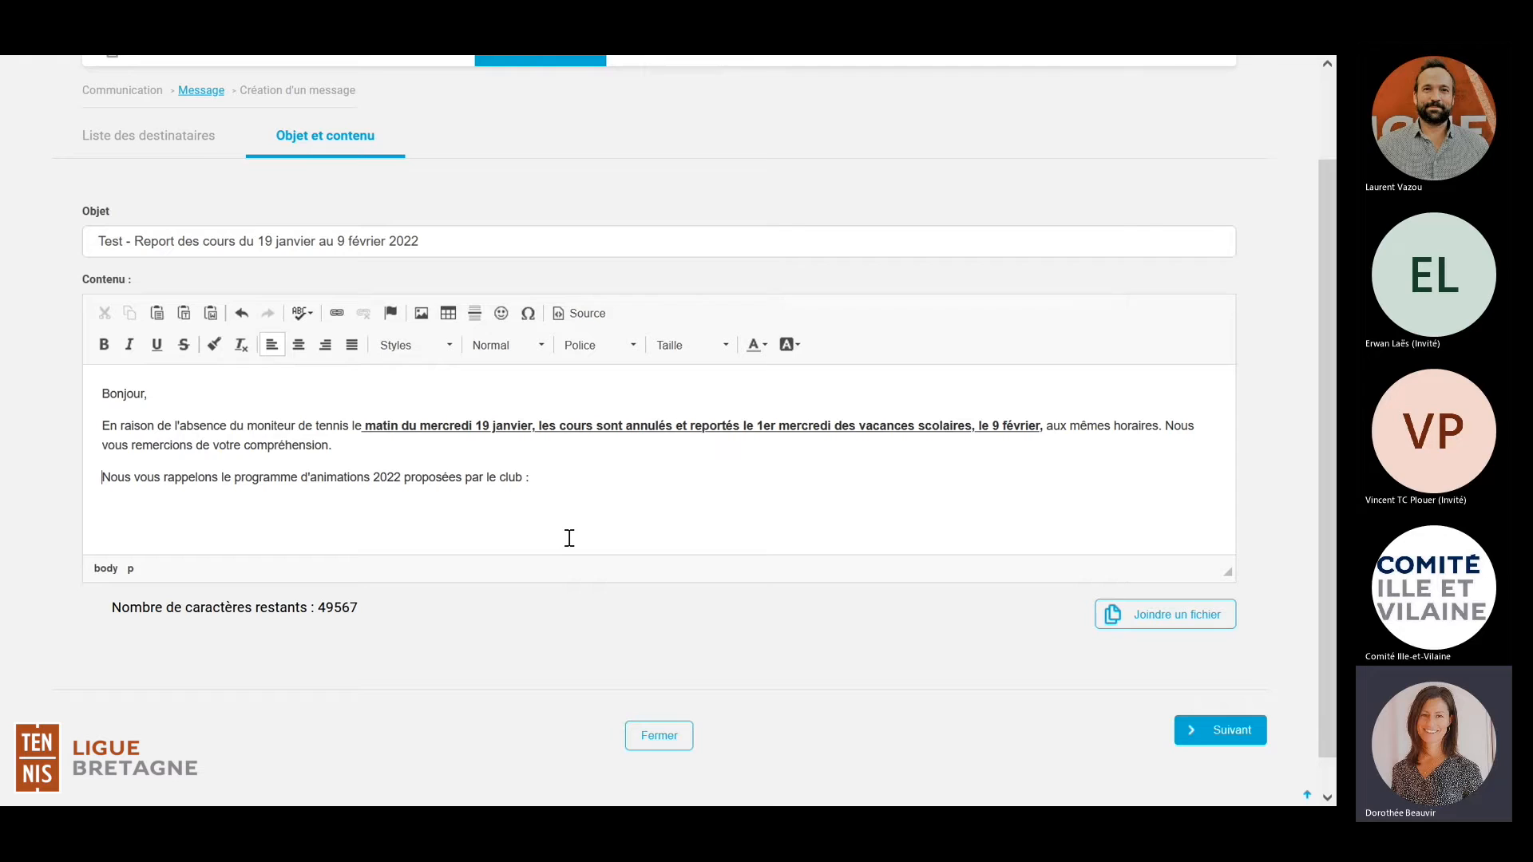
triple_click(540, 474)
left_click(540, 476)
left_click(1177, 620)
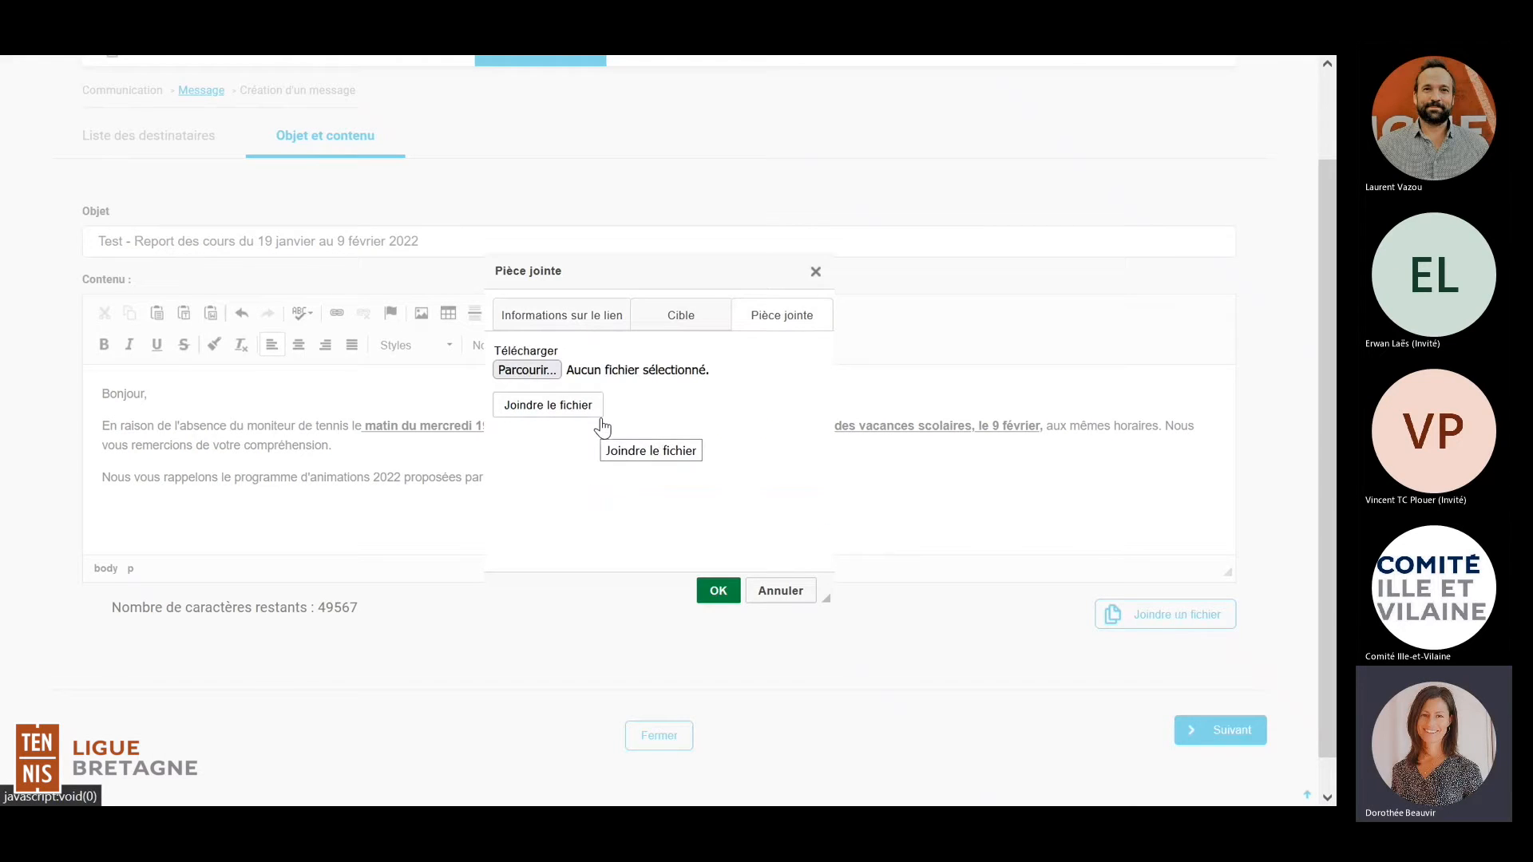
left_click(527, 370)
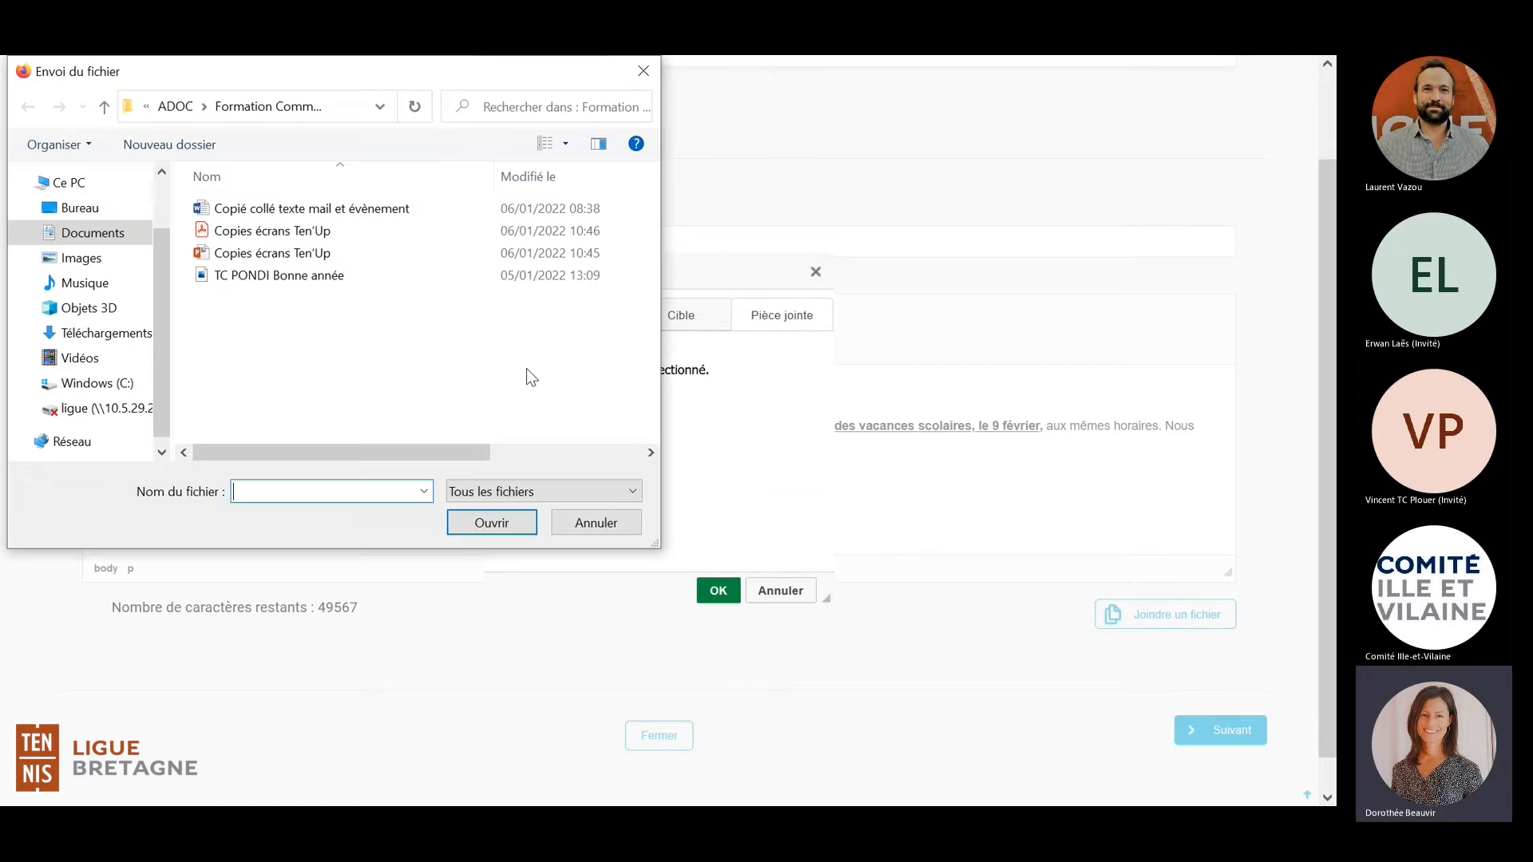
left_click(177, 108)
scroll(321, 280, "down", 3)
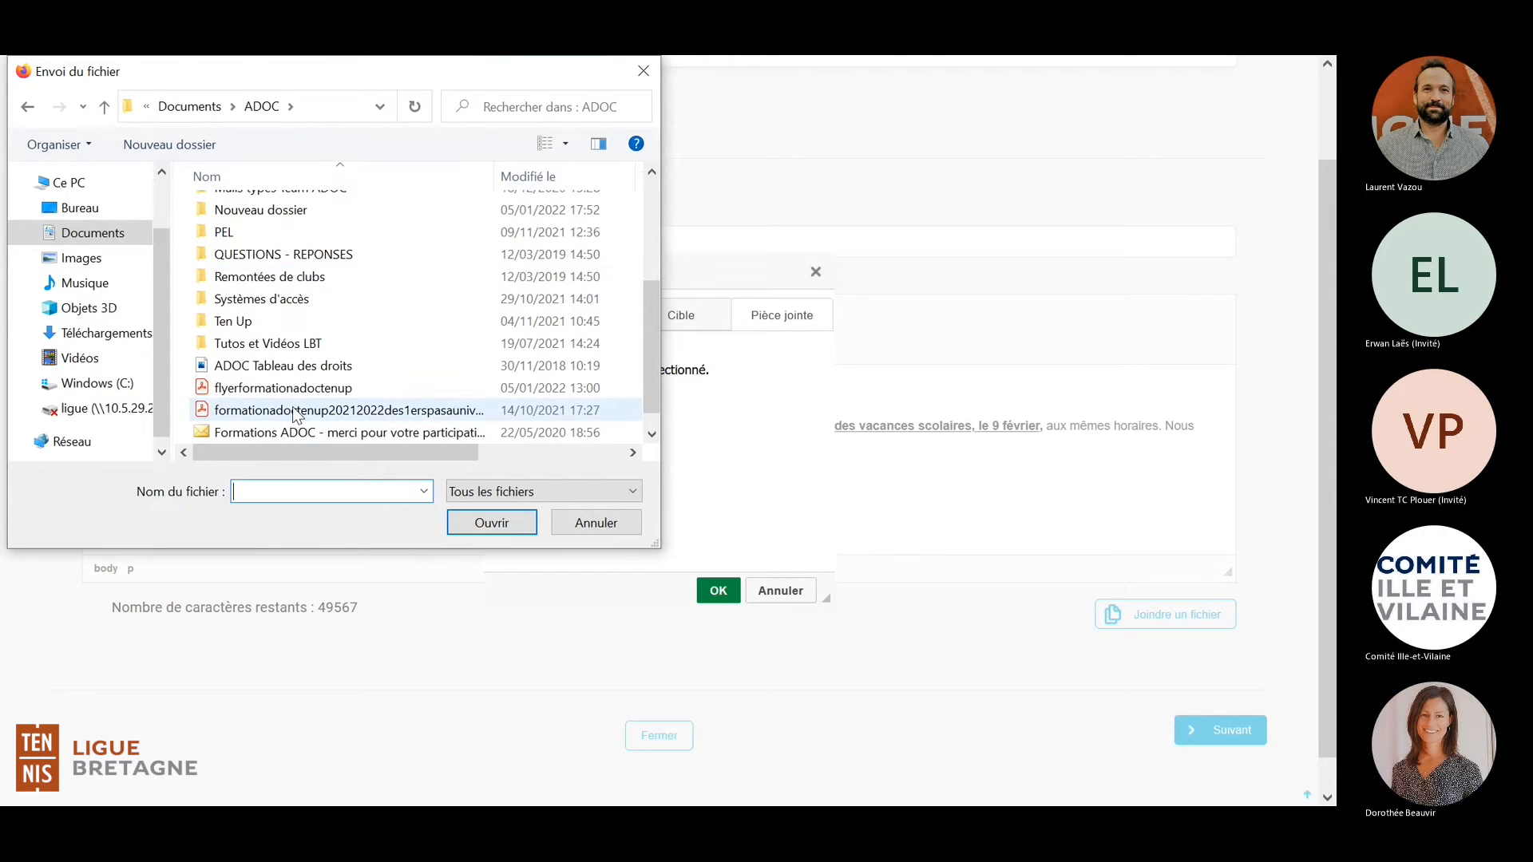
left_click(297, 412)
double_click(294, 412)
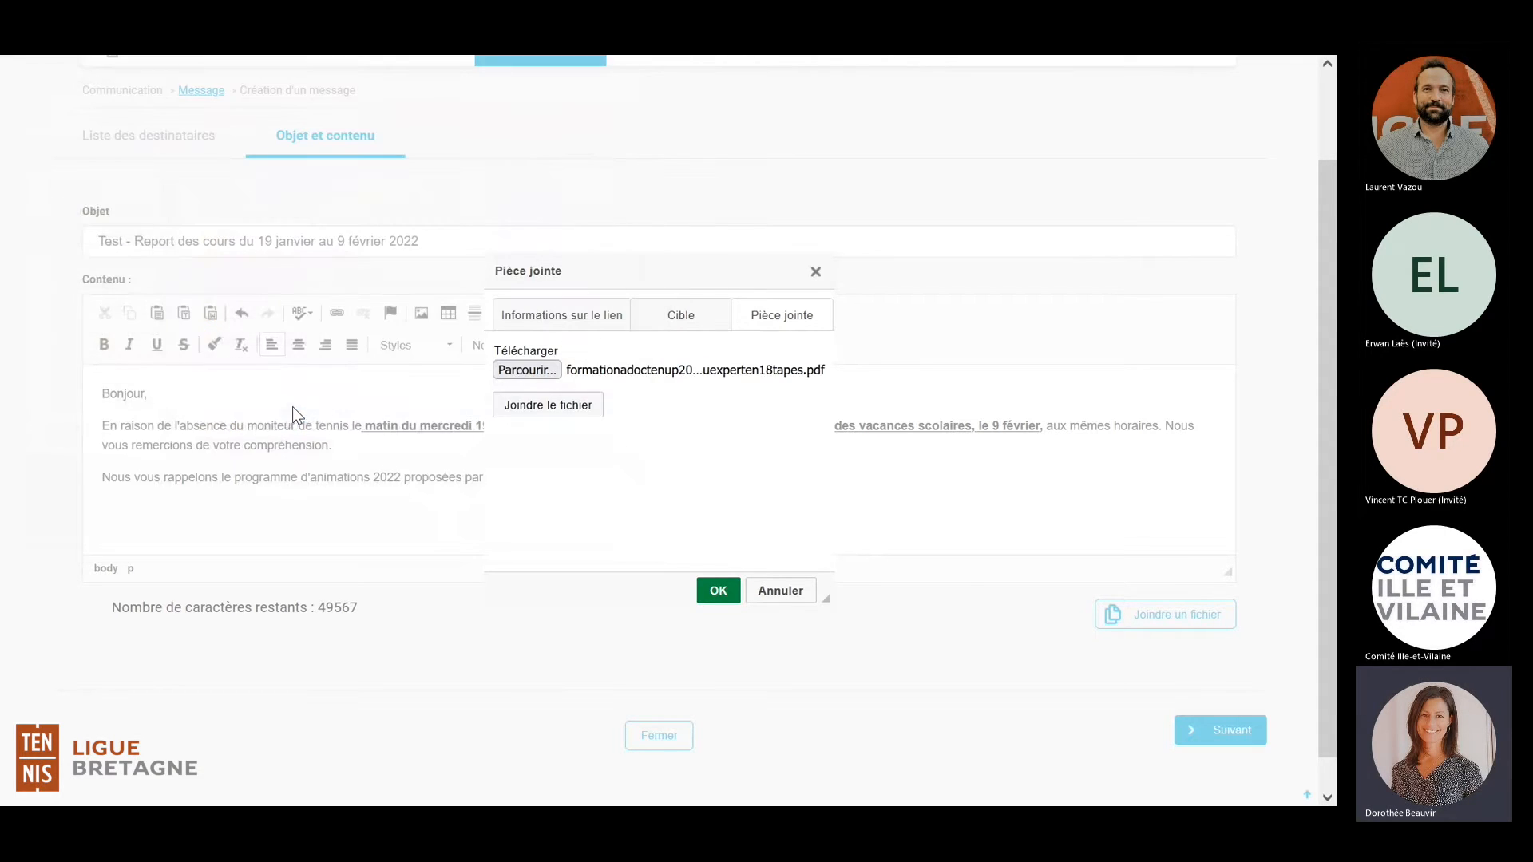
Step: Upload the chosen PDF as the message's attachment, selecting the same file again before submitting it
left_click(527, 411)
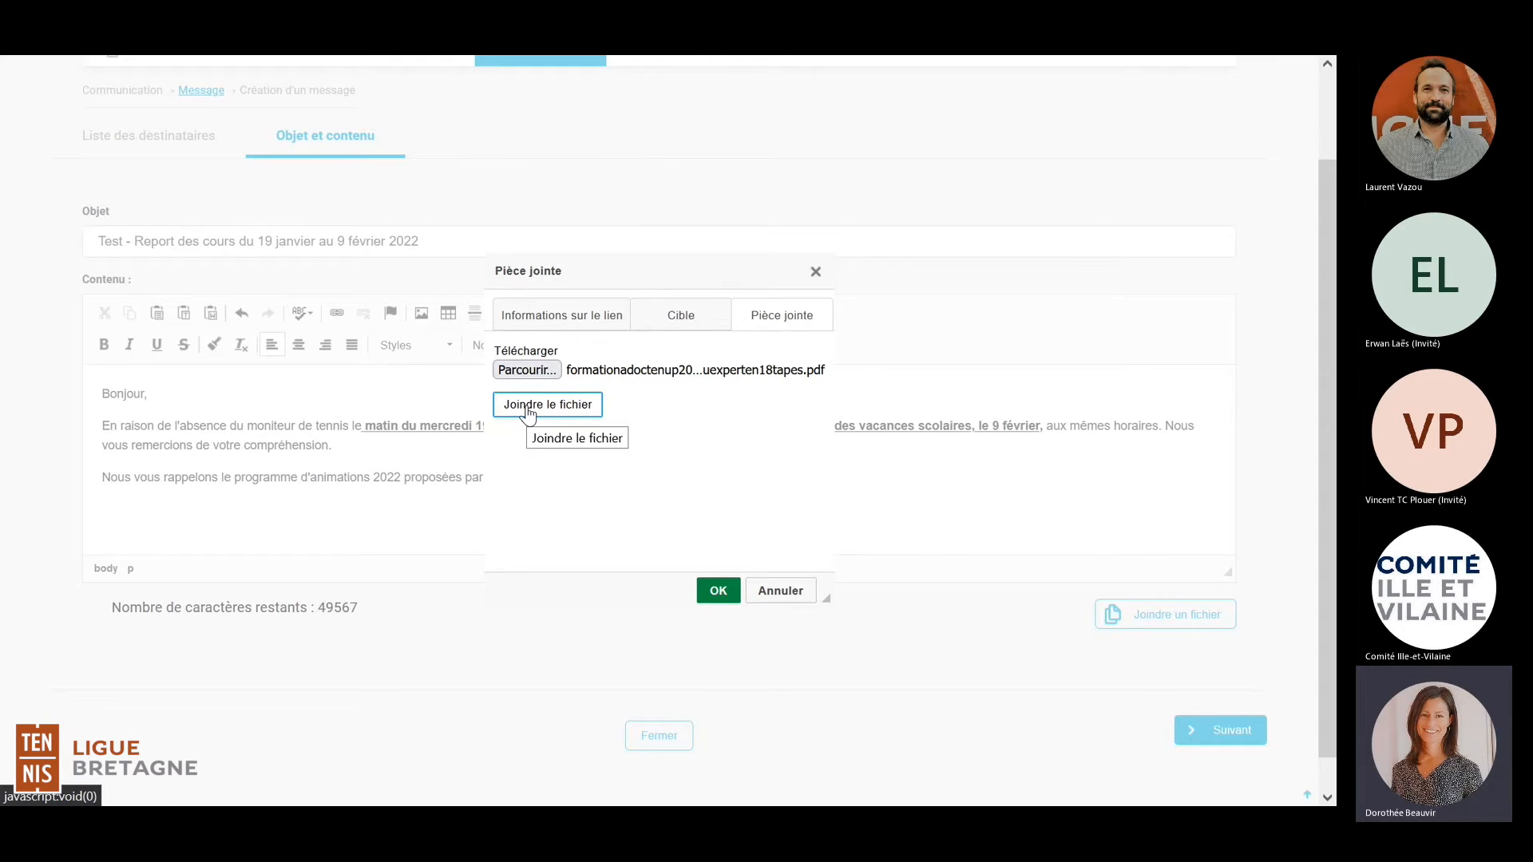
left_click(527, 370)
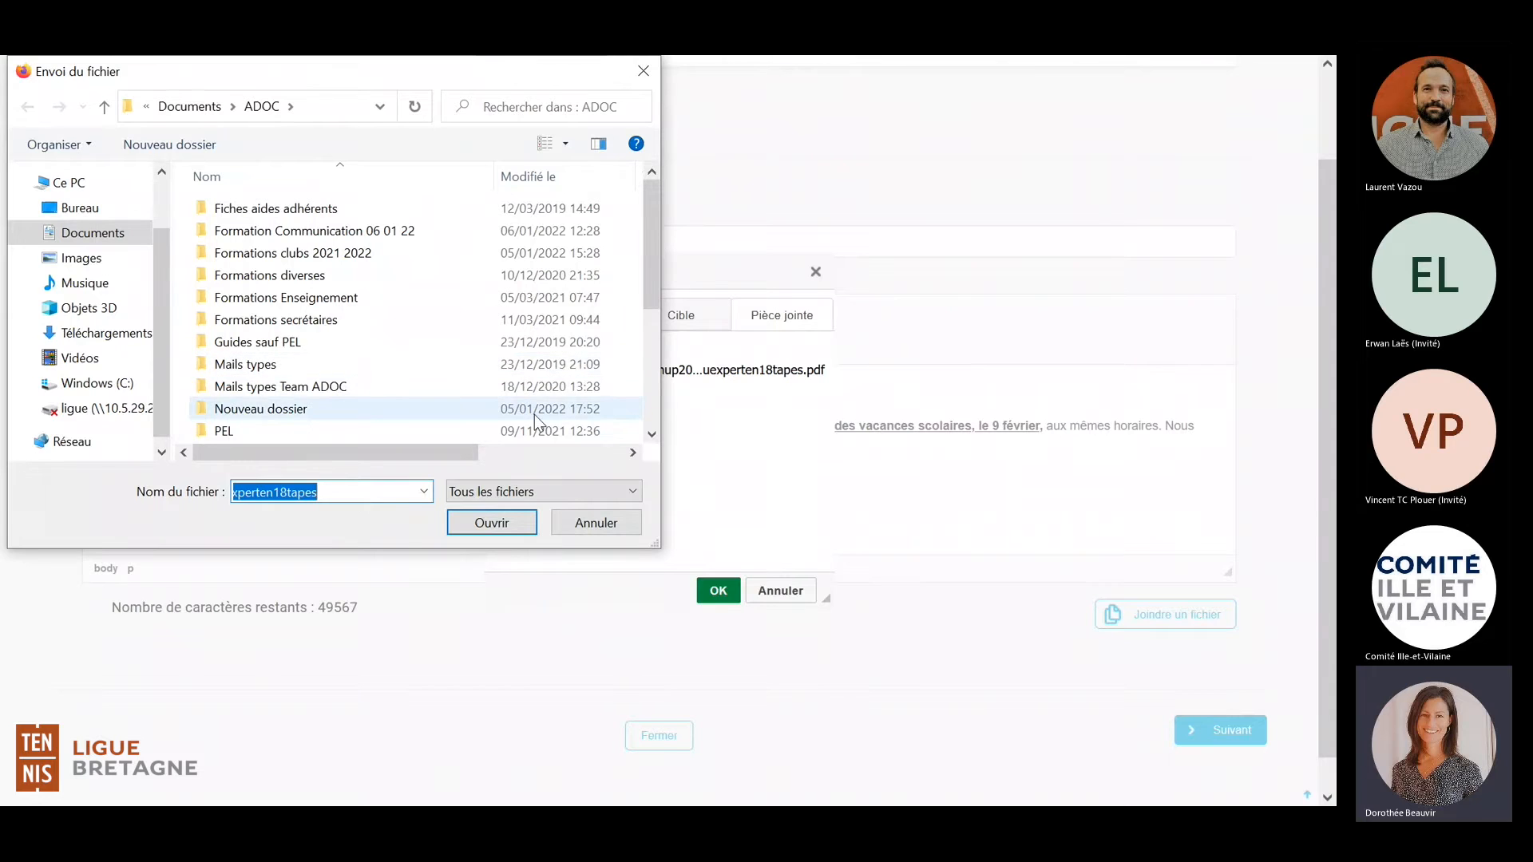
left_click(492, 524)
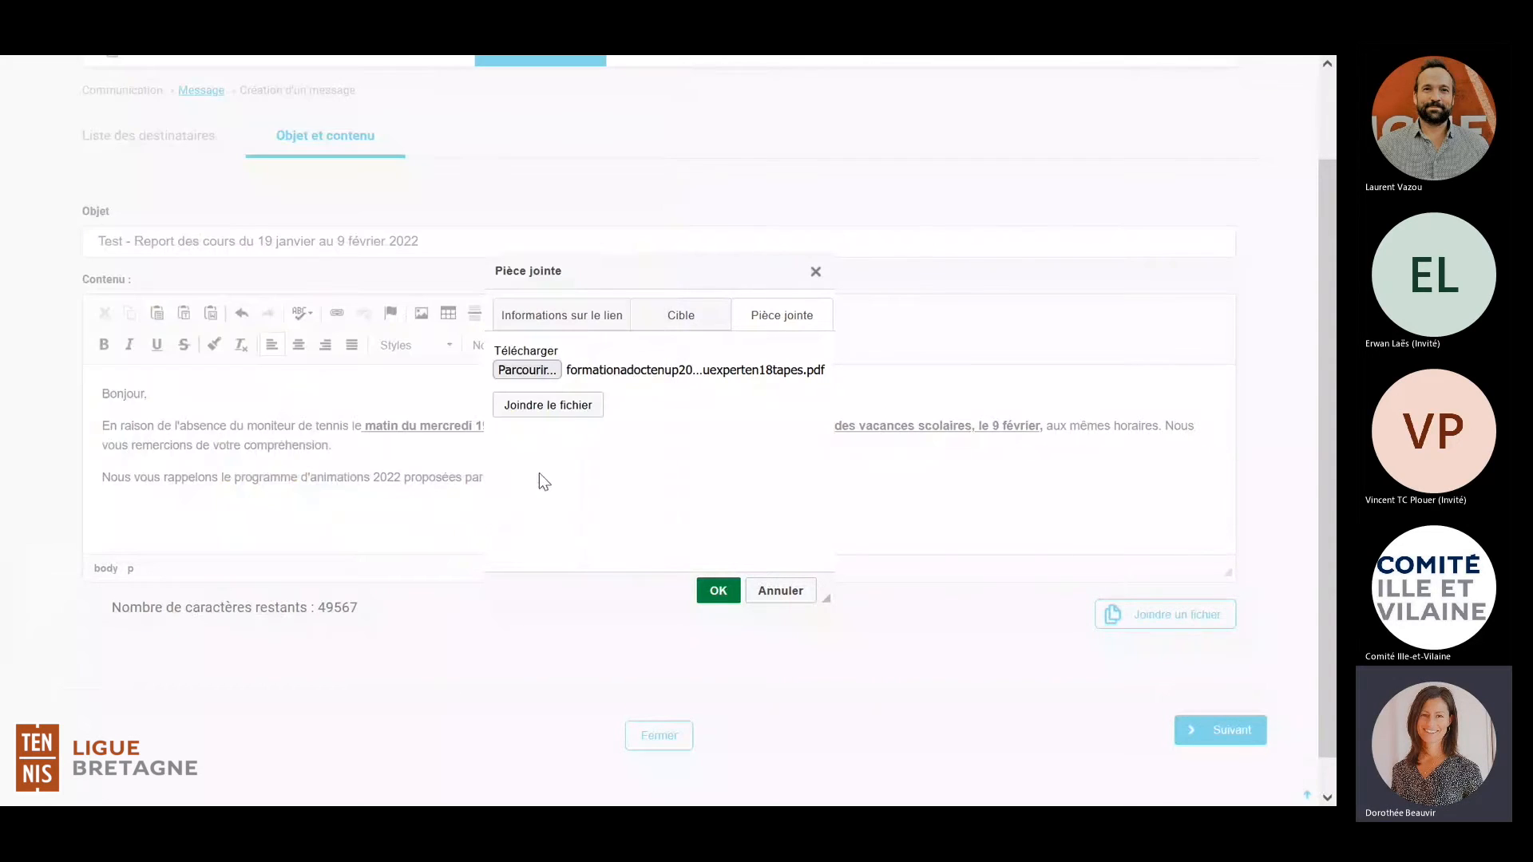
left_click(539, 413)
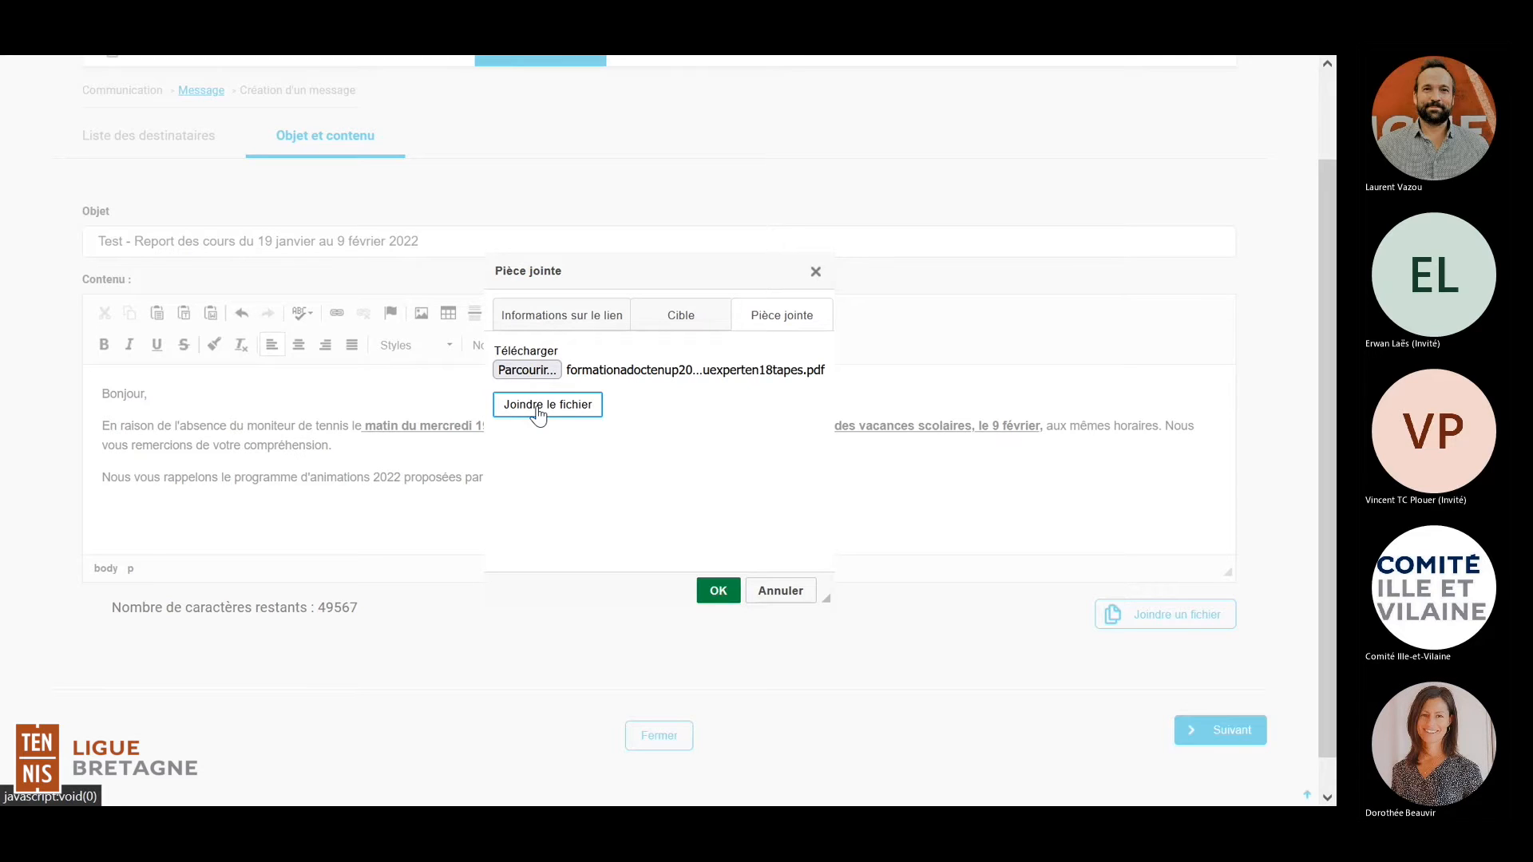
left_click(537, 409)
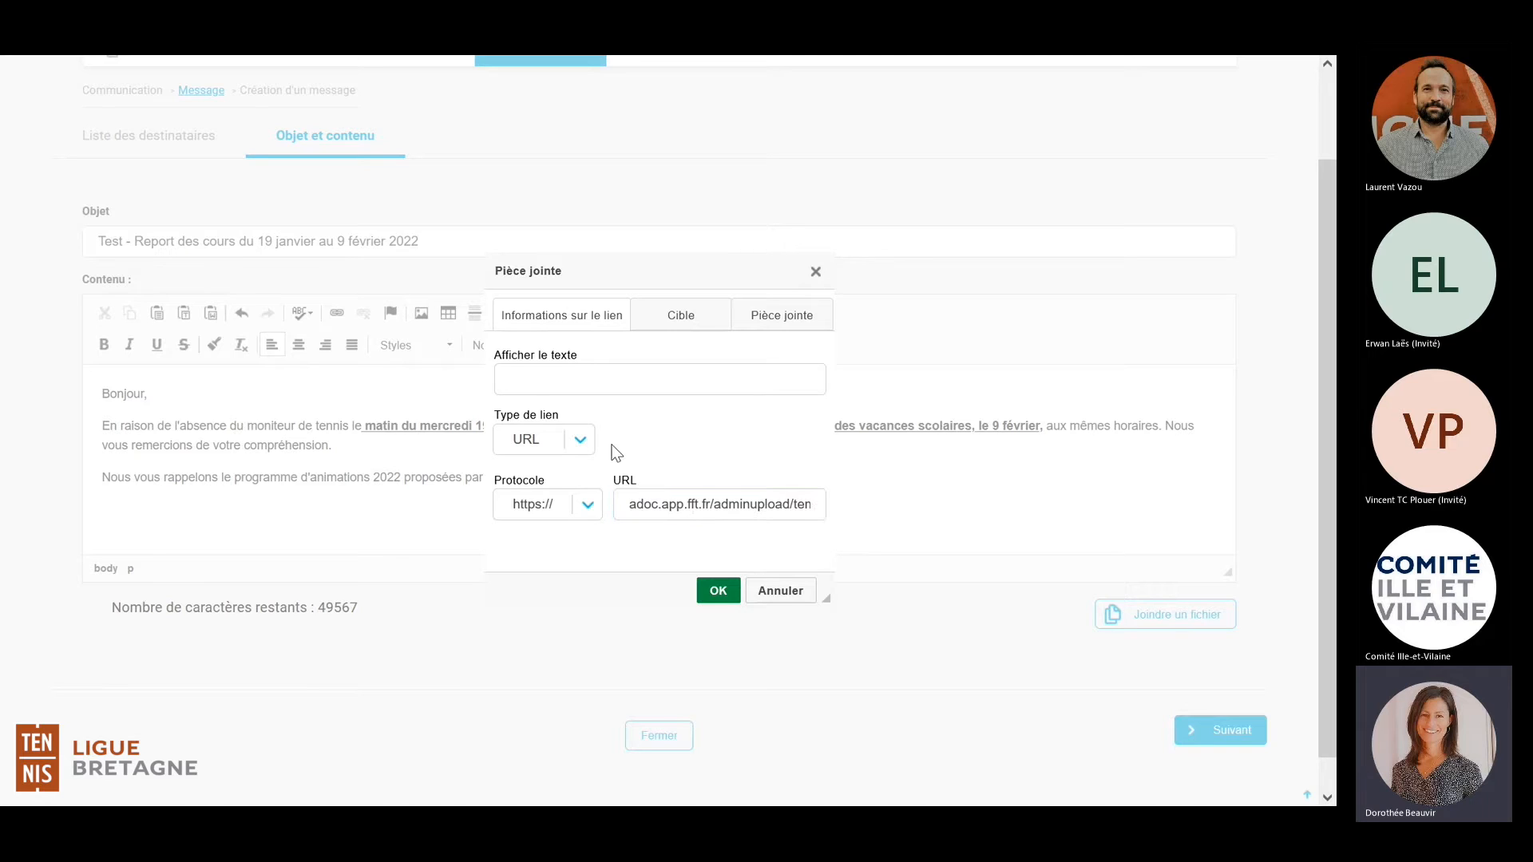
Step: Set the attachment link's display text to "cliquez ici", insert the link, and place the cursor on a new line below it
left_click(509, 378)
type("cliquez")
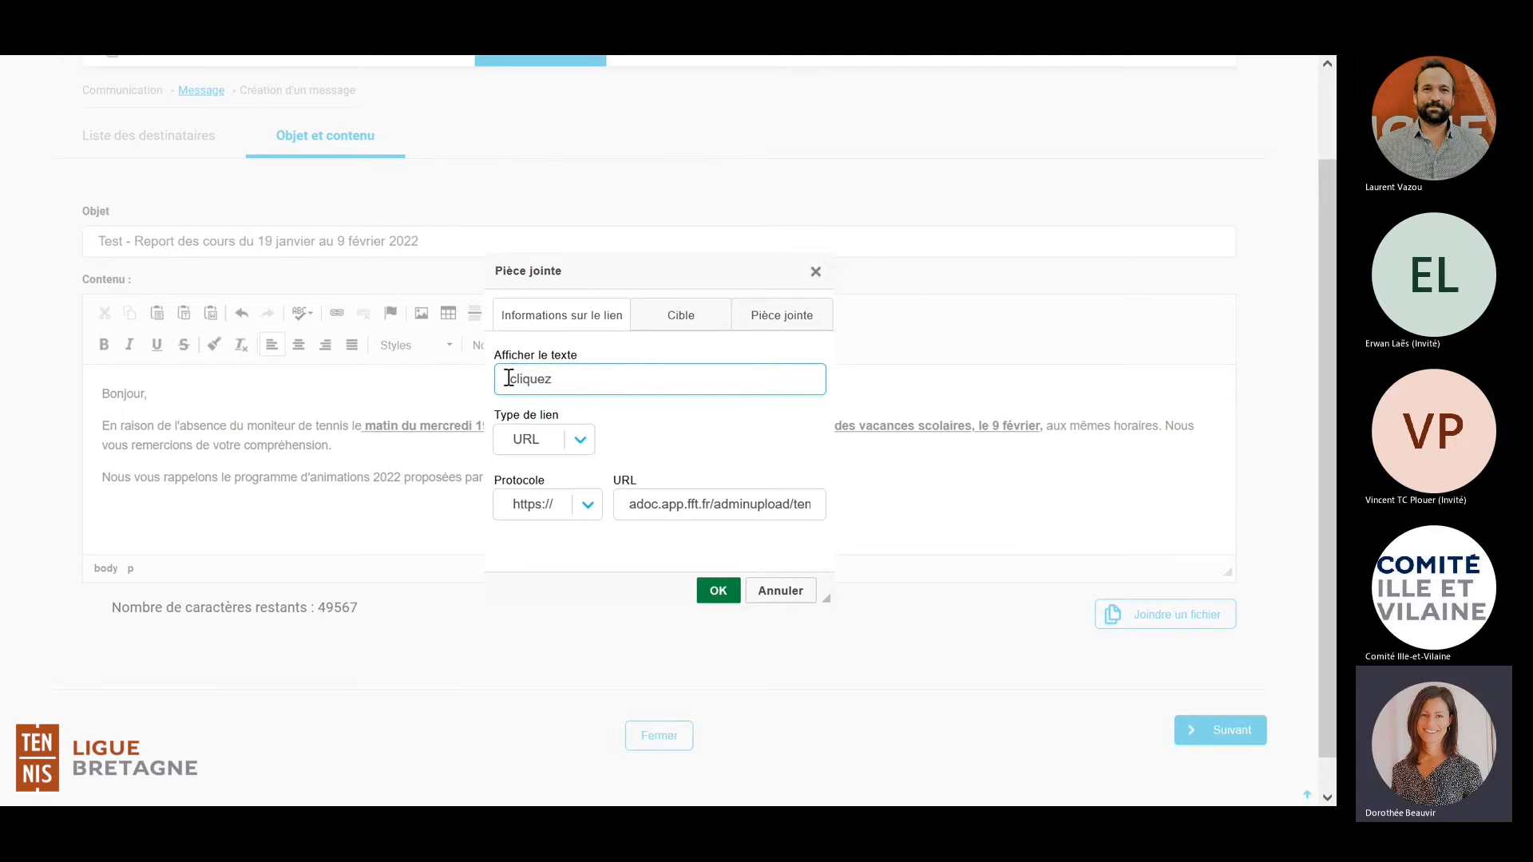
type(" ici")
left_click(718, 592)
left_click(567, 496)
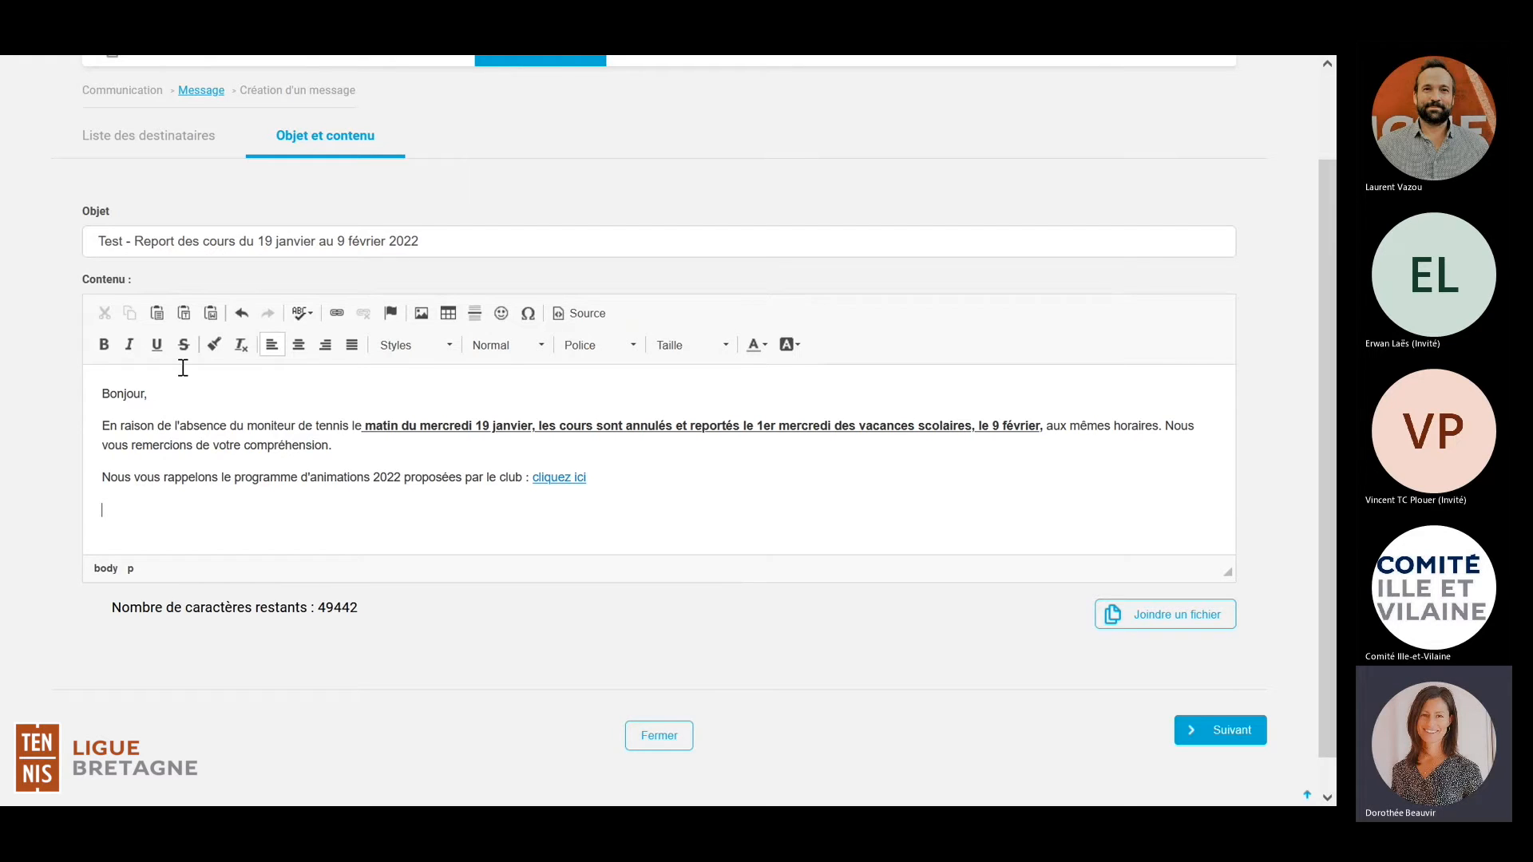
Step: Insert the image "TC PONDI Bonne année.jpg" from the Formation Communication 06 01 22 folder below the link, with its alignment set to Gauche
left_click(422, 316)
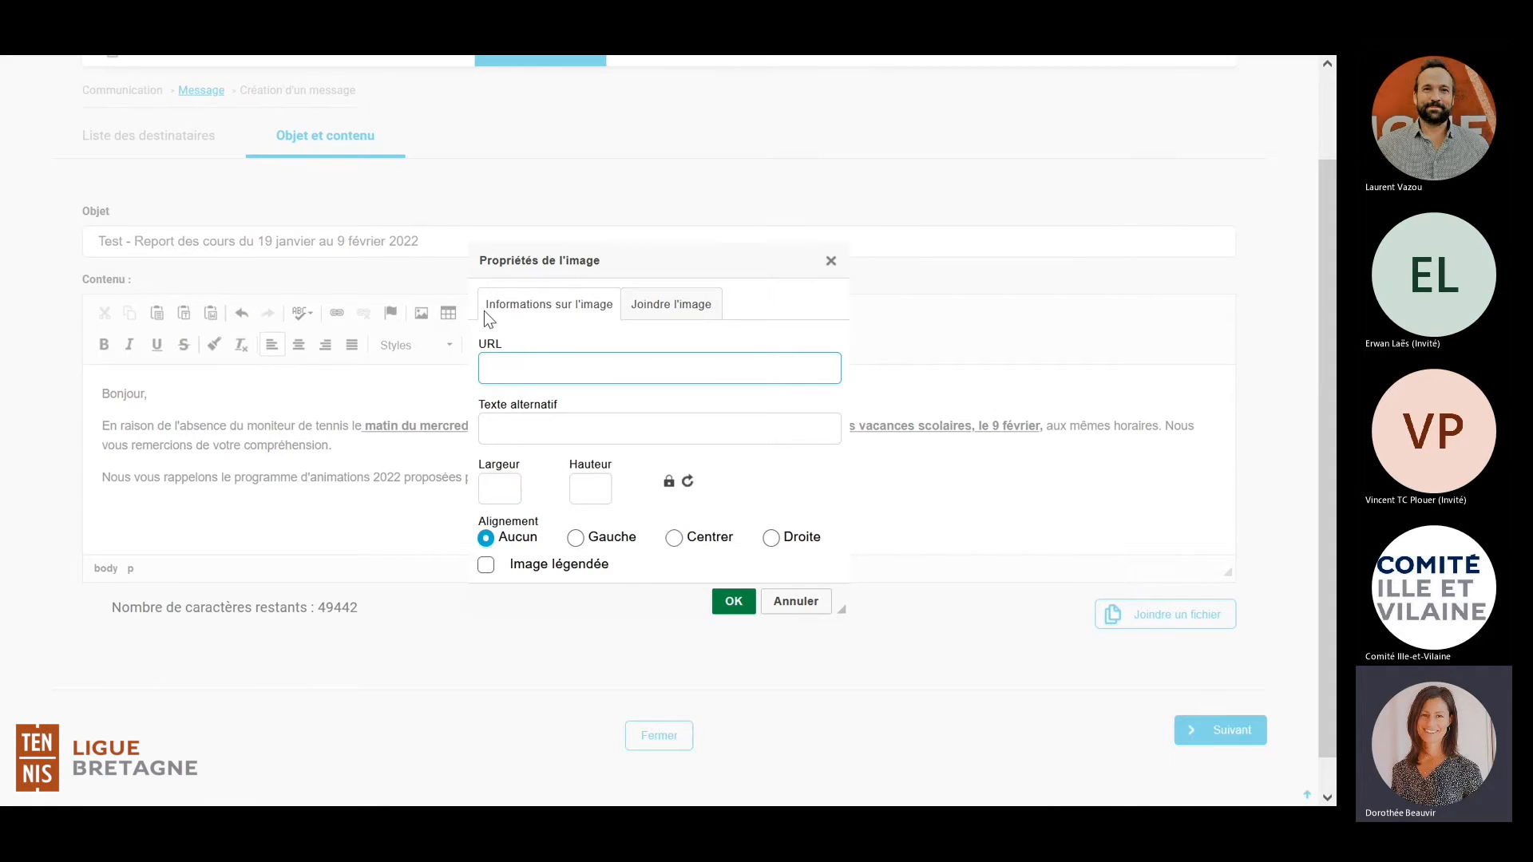
left_click(671, 309)
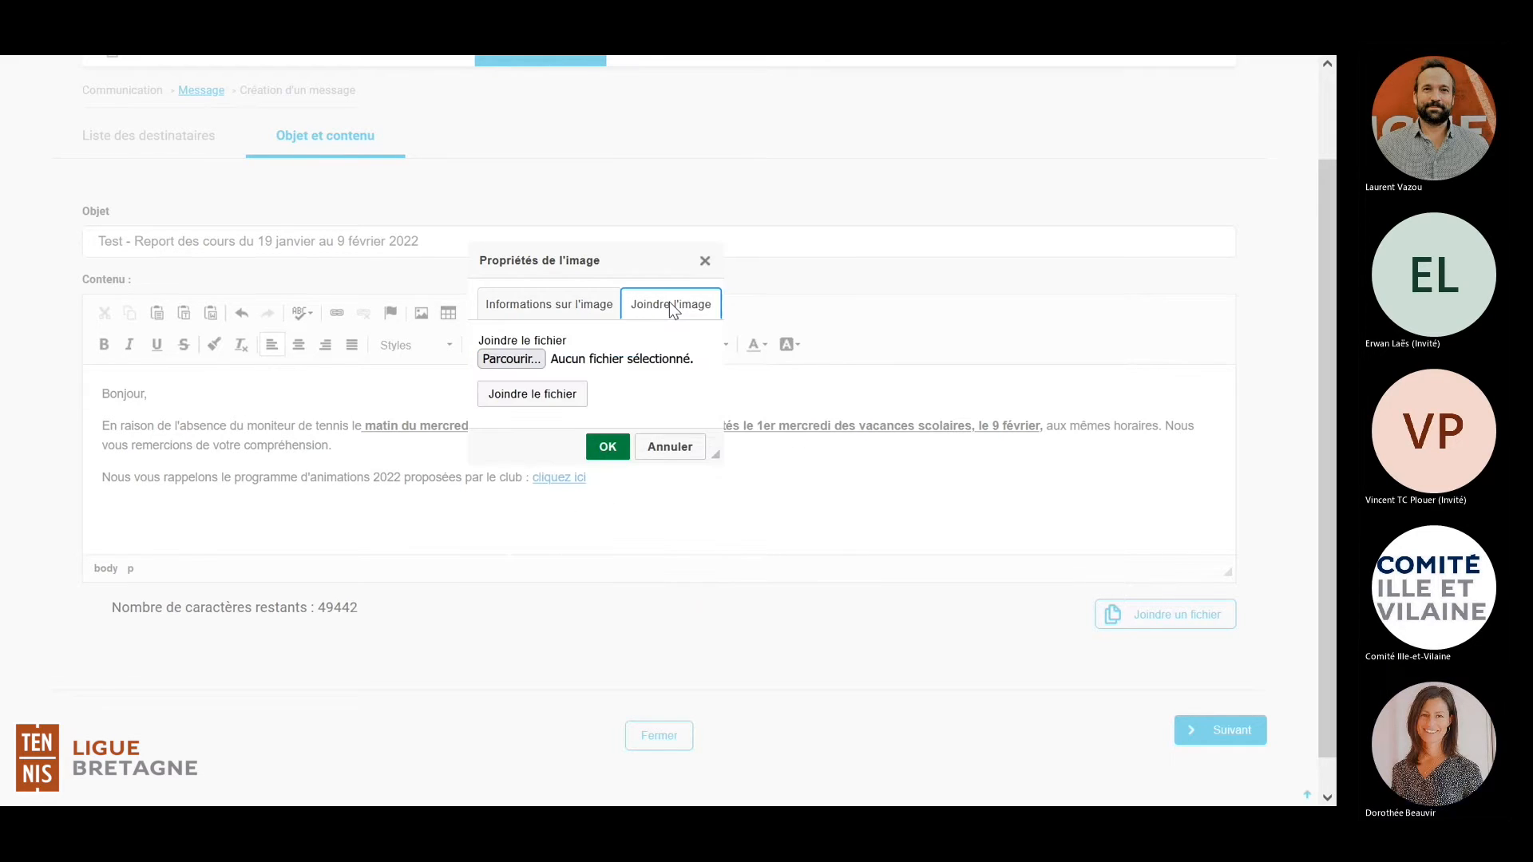
left_click(515, 359)
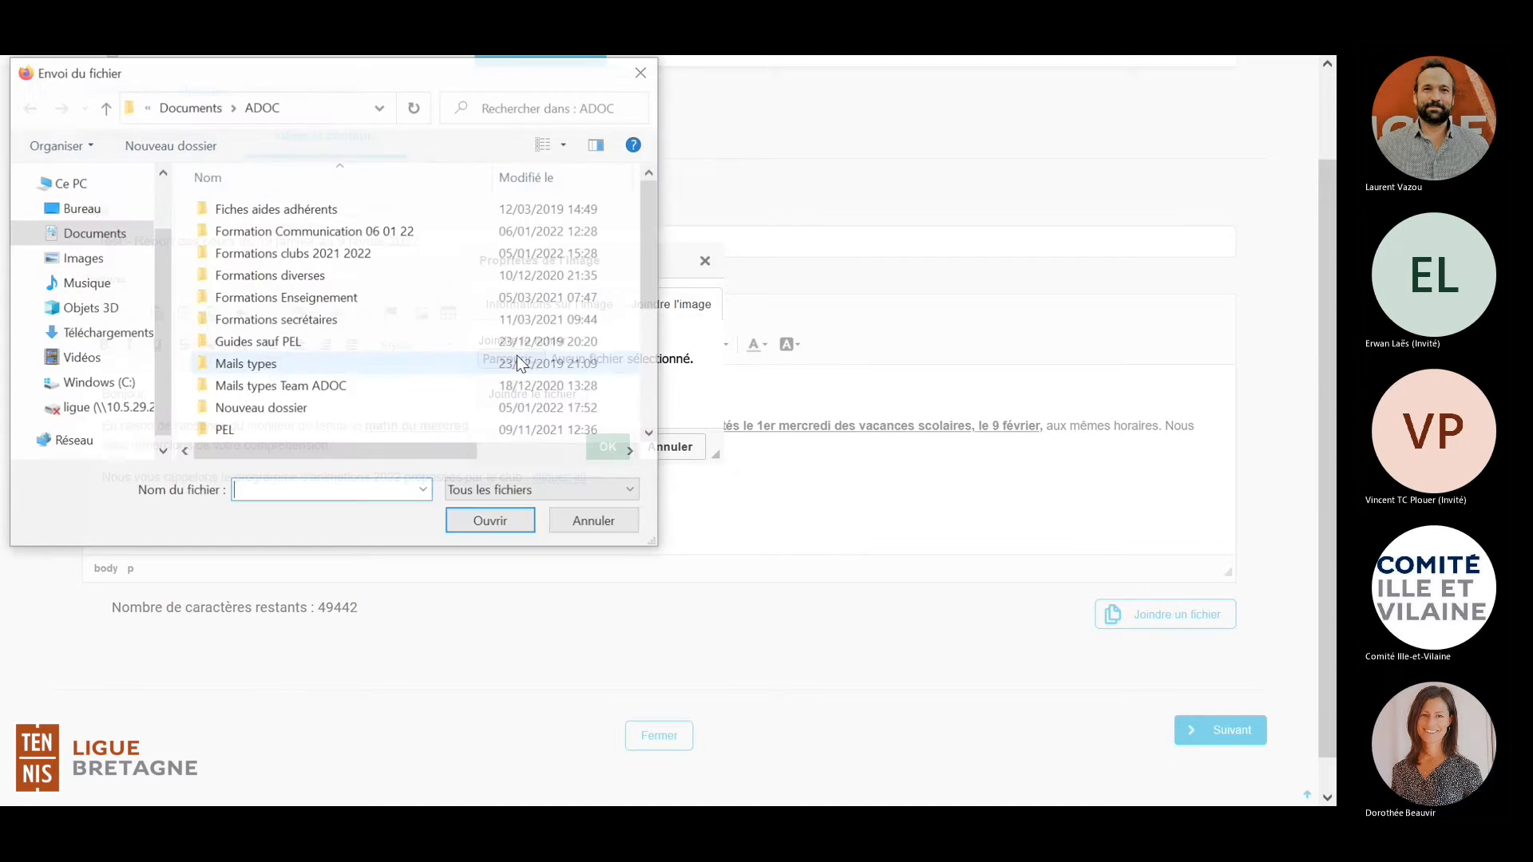
double_click(345, 233)
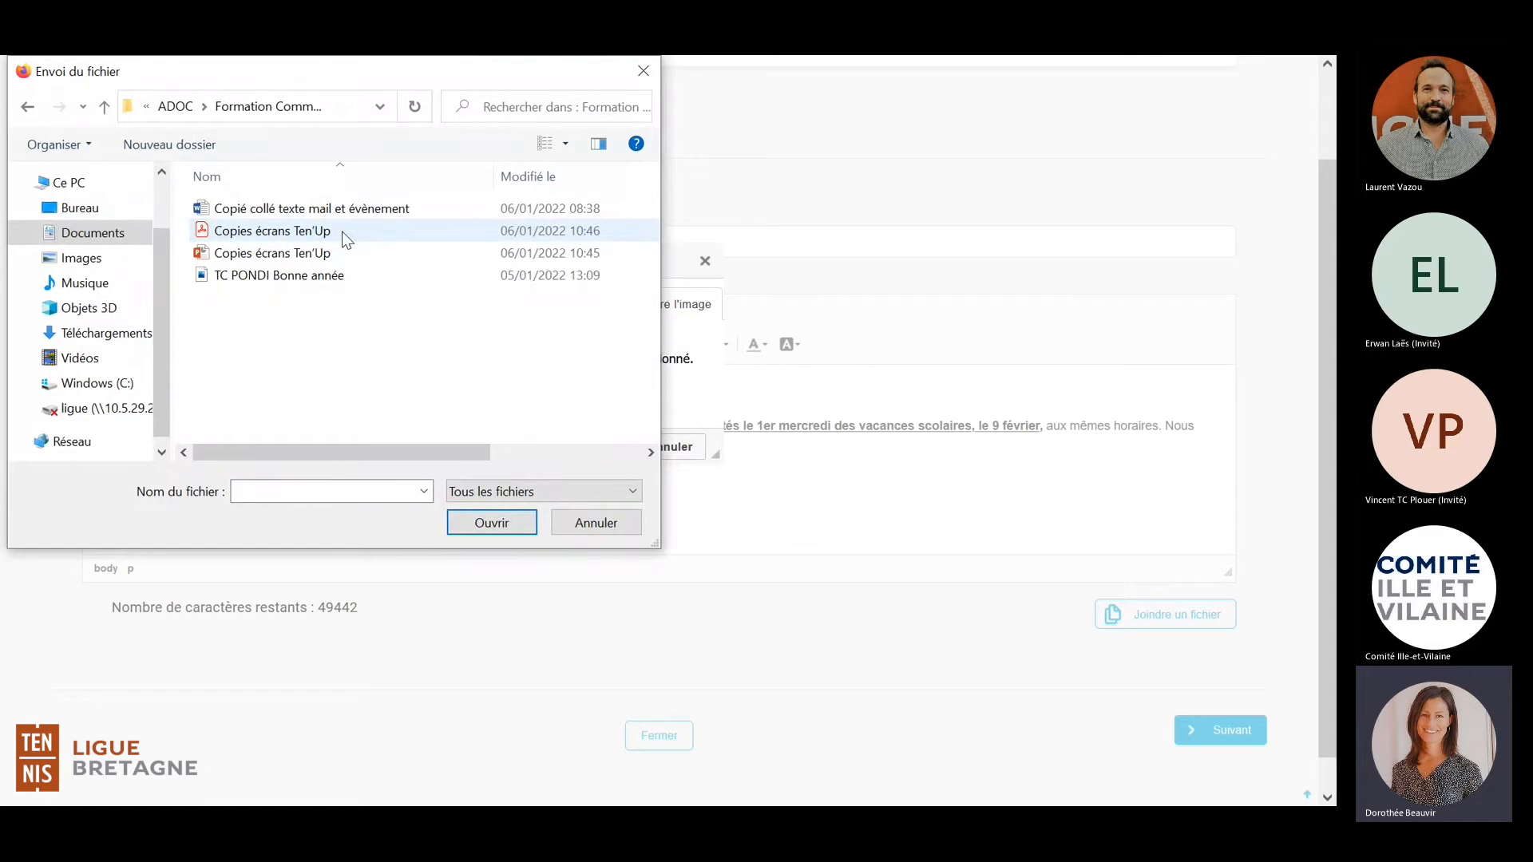
left_click(305, 281)
double_click(305, 280)
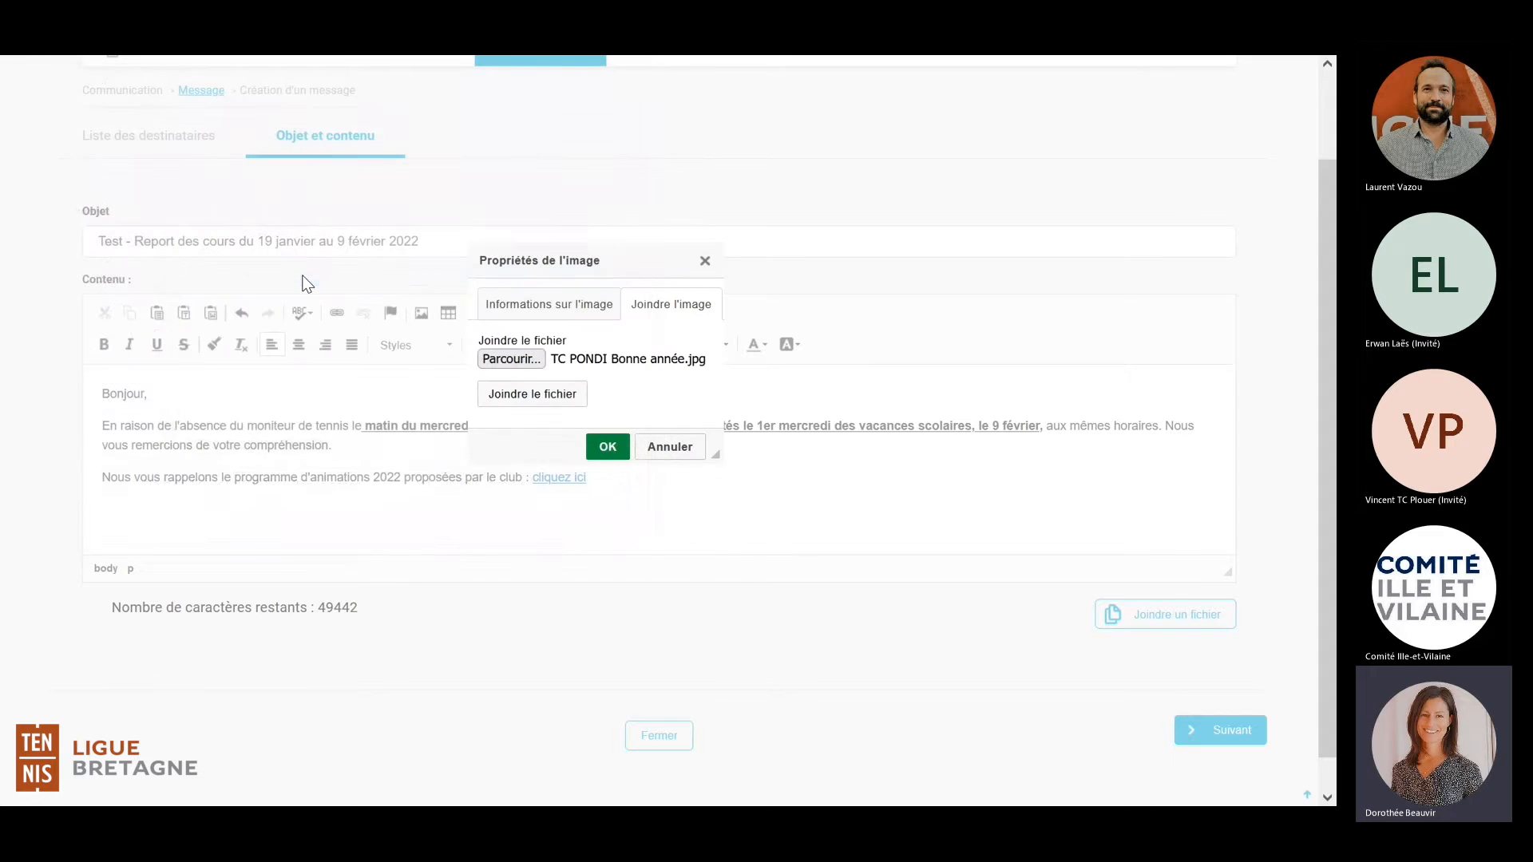
left_click(511, 405)
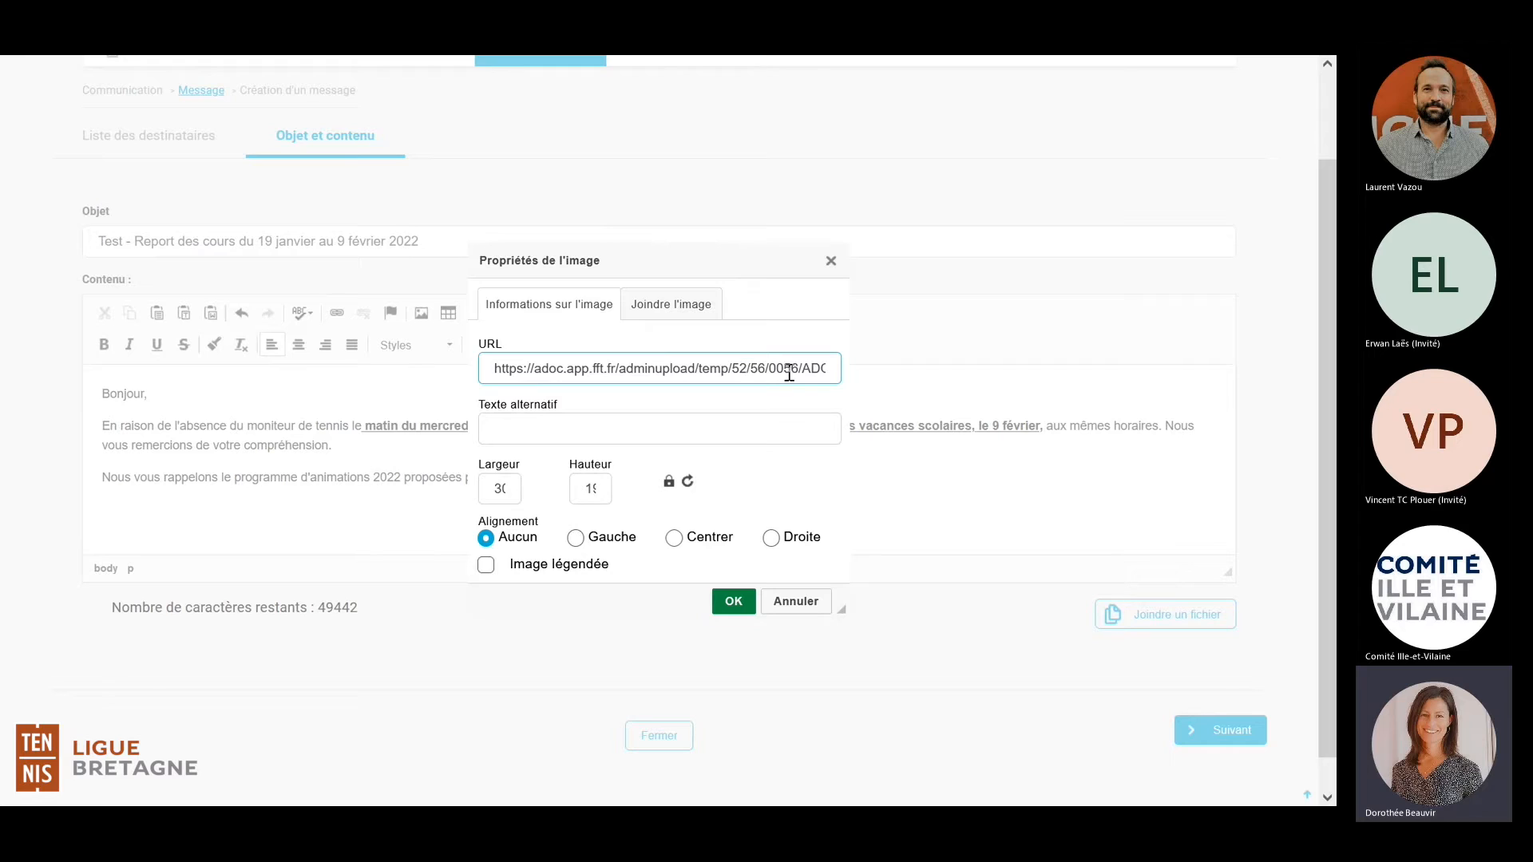
left_click(576, 539)
left_click(734, 603)
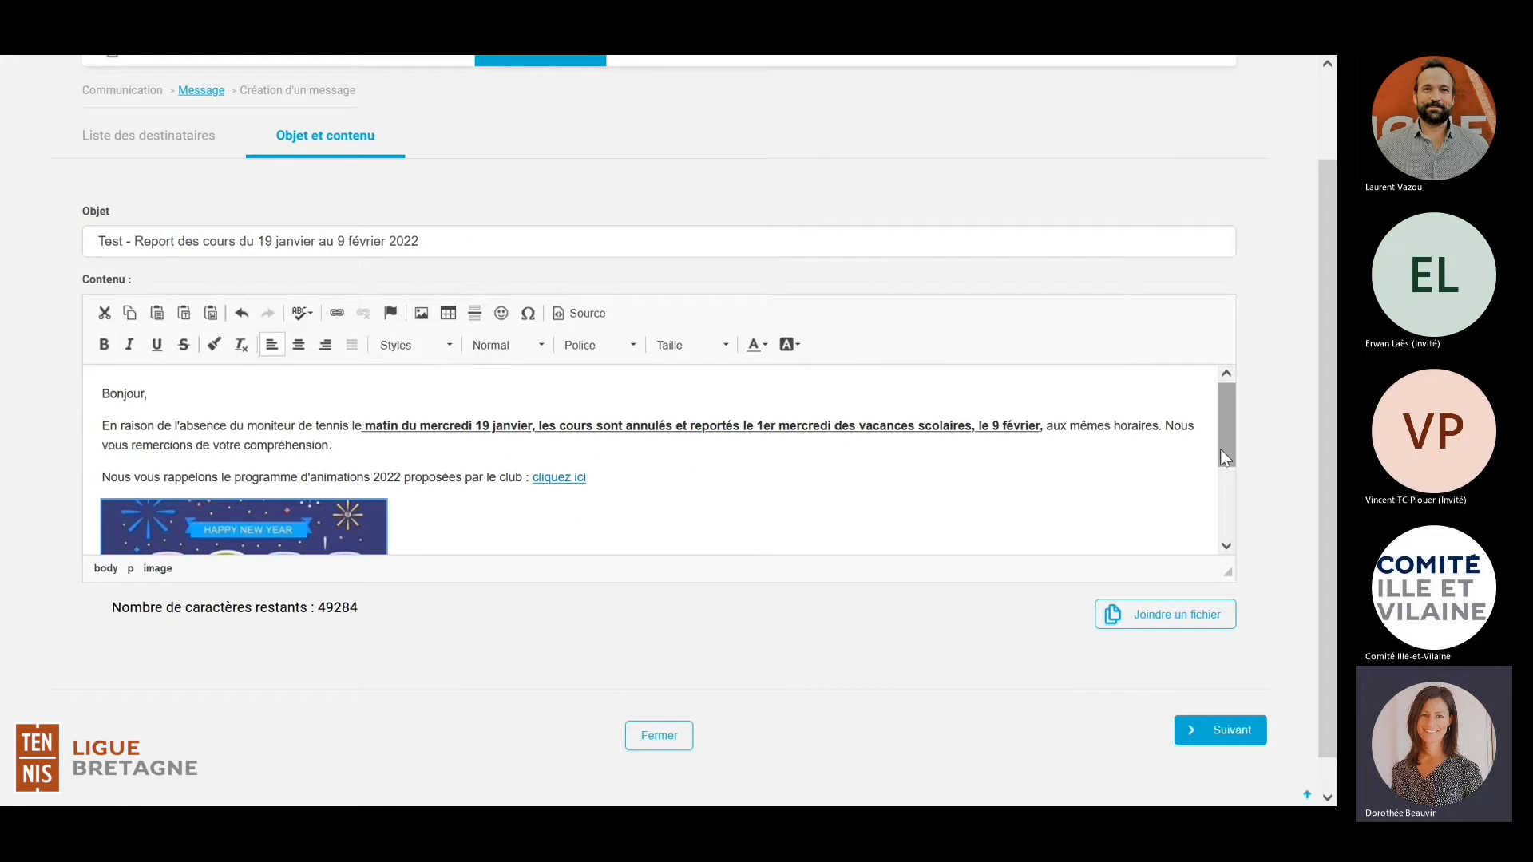
Step: Check the inserted image, preview the complete message, and save it as a draft
left_click_drag(1229, 454, 1239, 510)
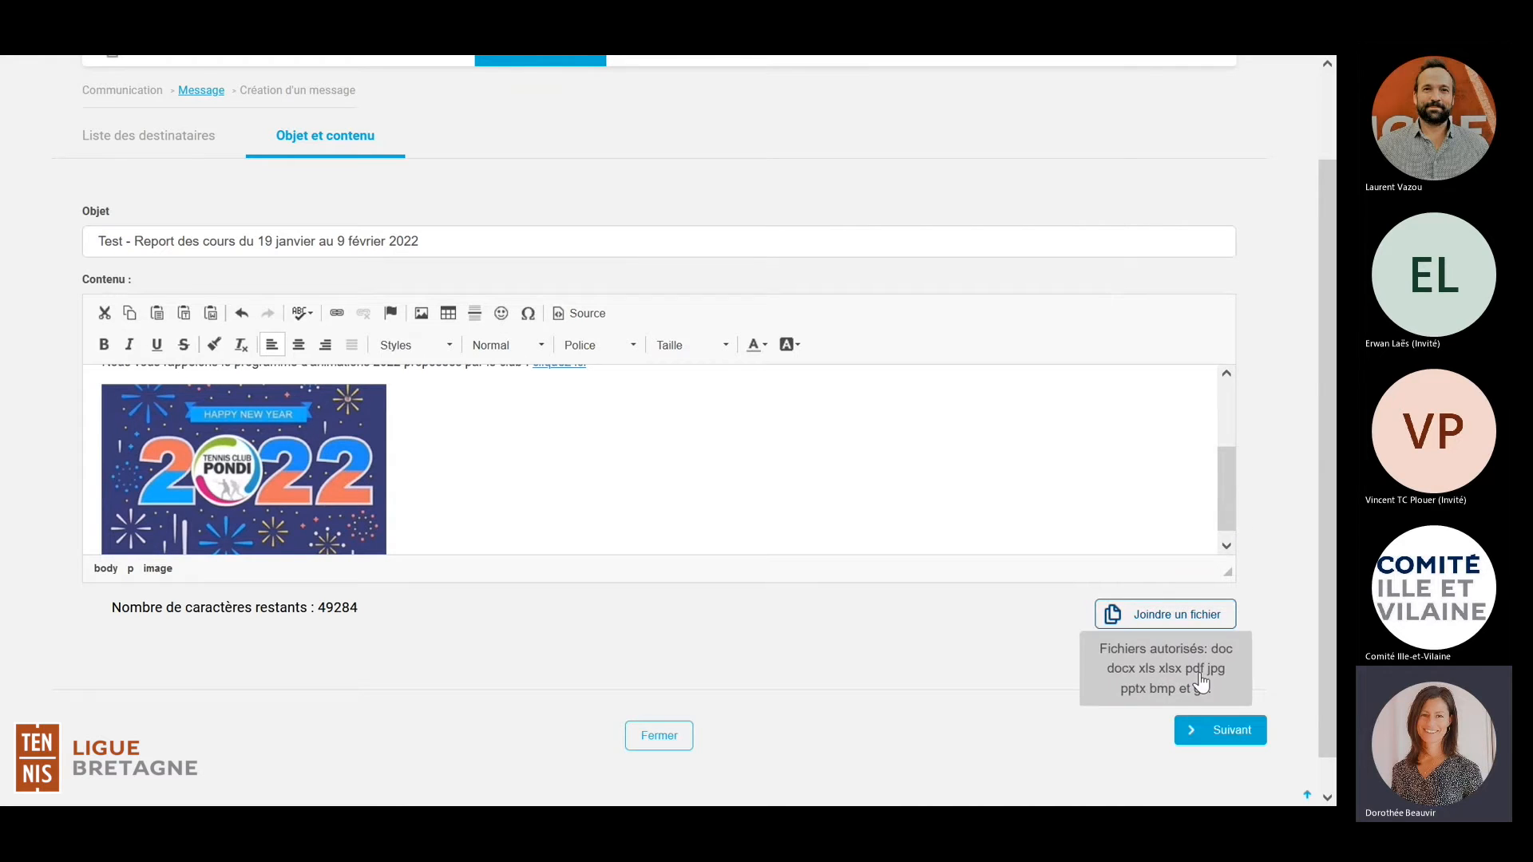
left_click(1230, 734)
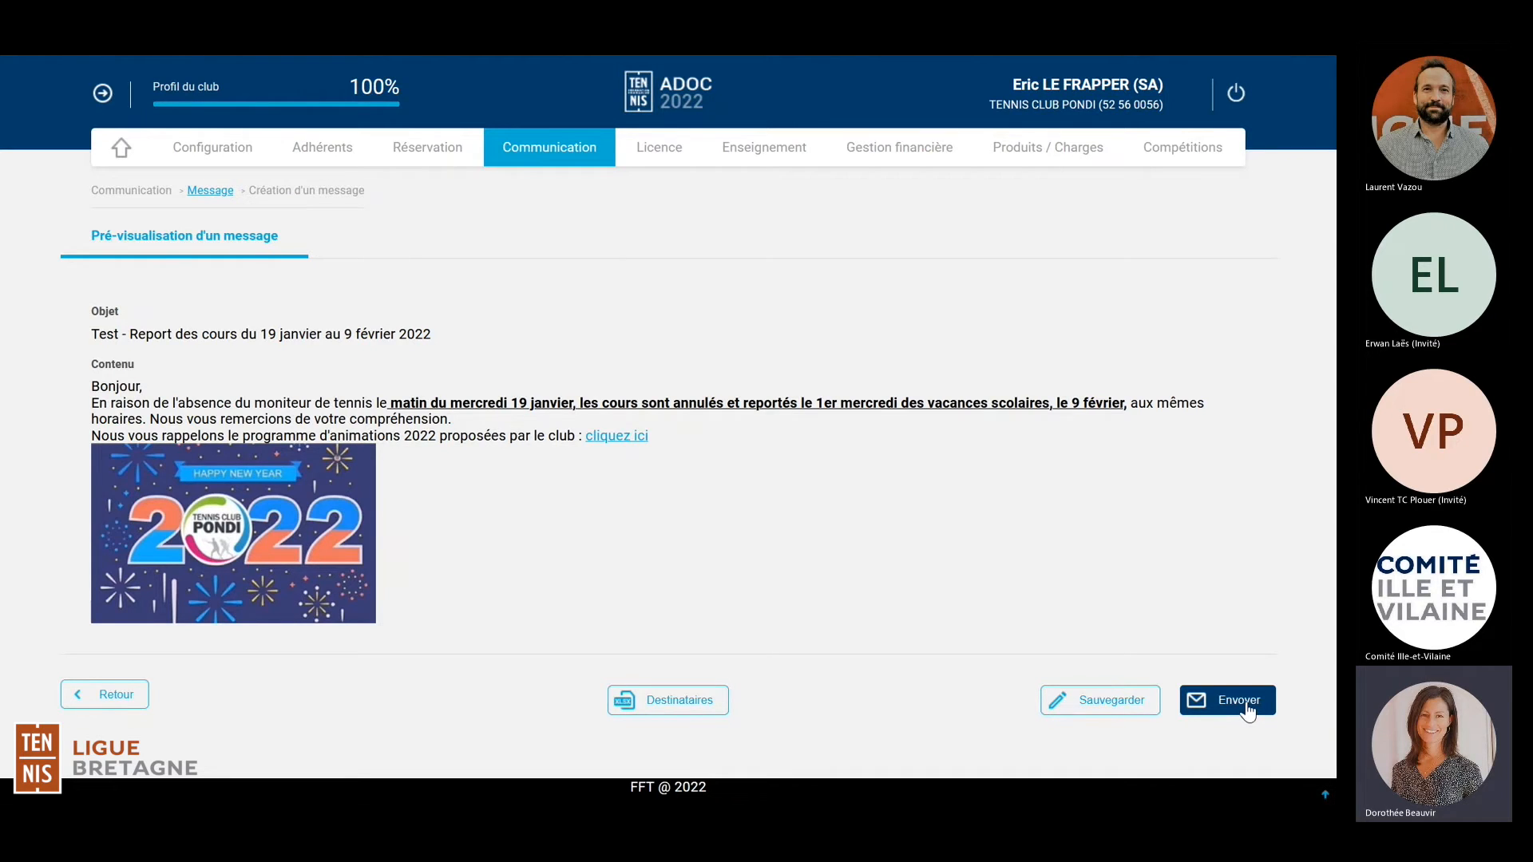
left_click(1107, 703)
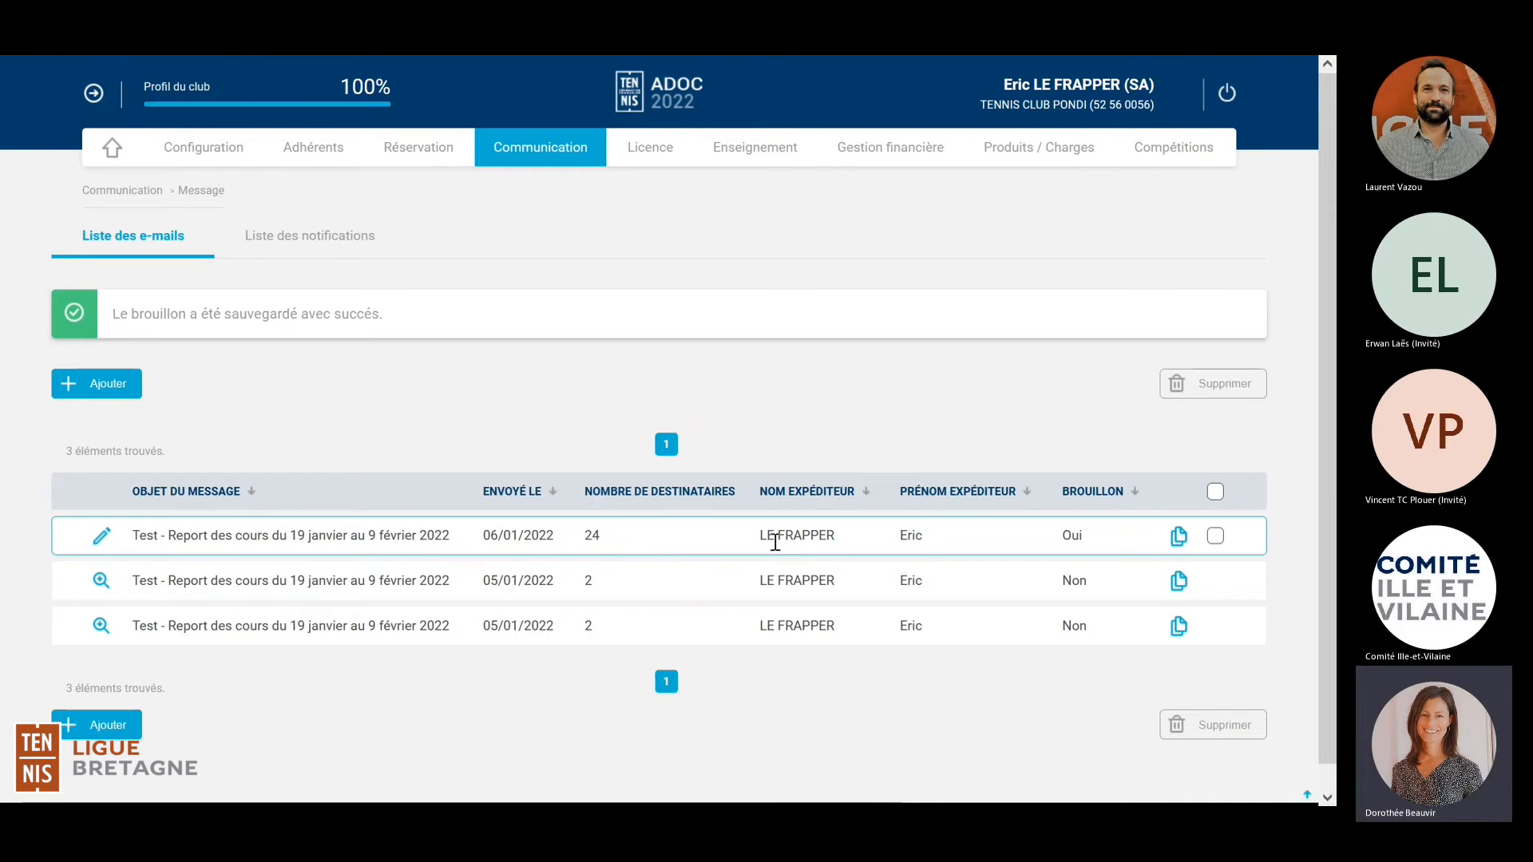
Step: Delete the draft message dated 06/01/2022 from the e-mail list
left_click(1216, 536)
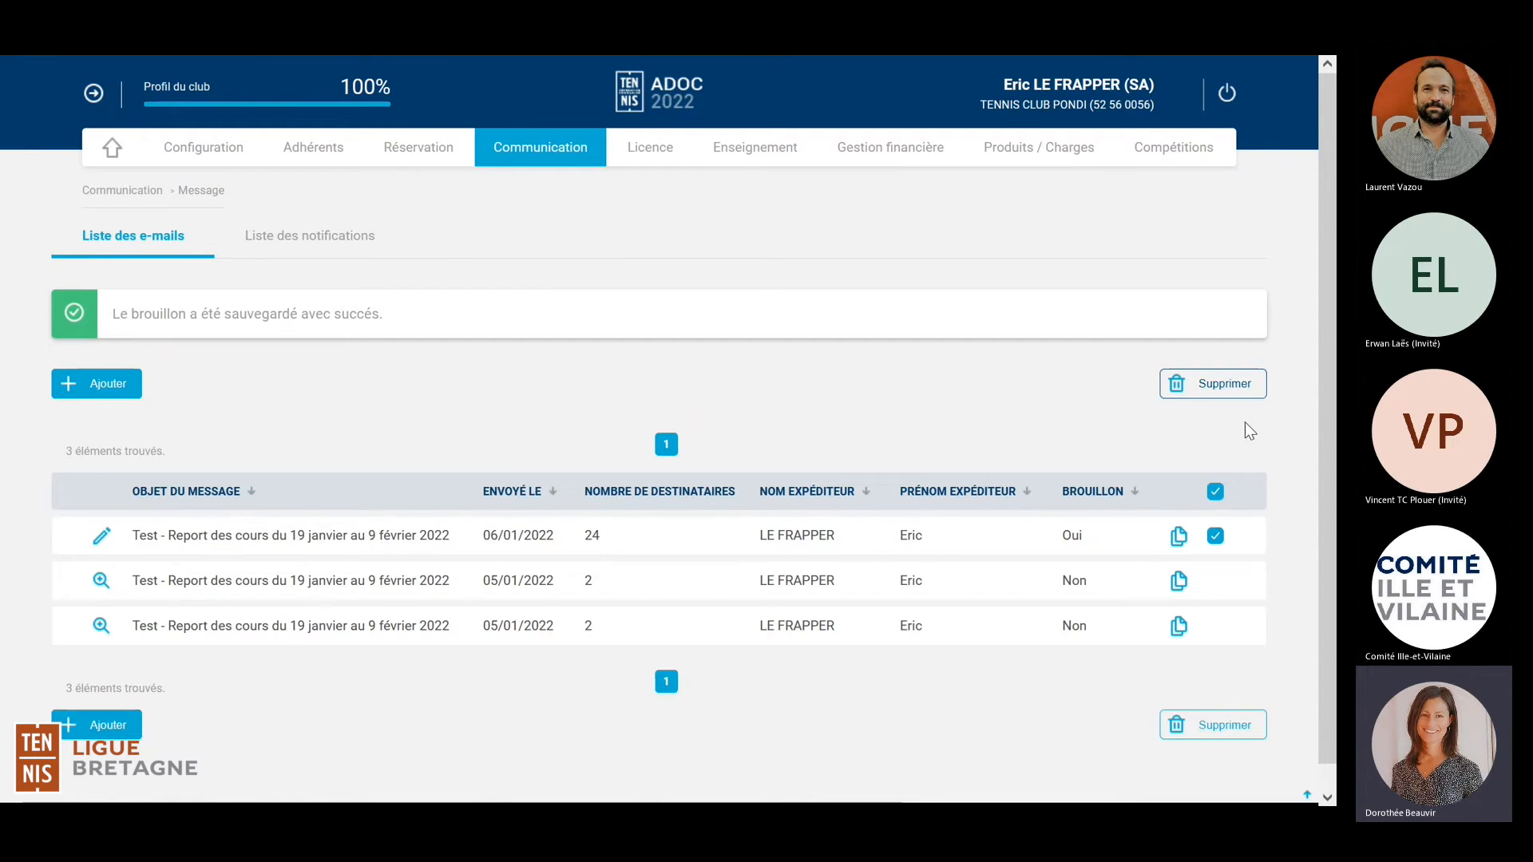
left_click(1237, 728)
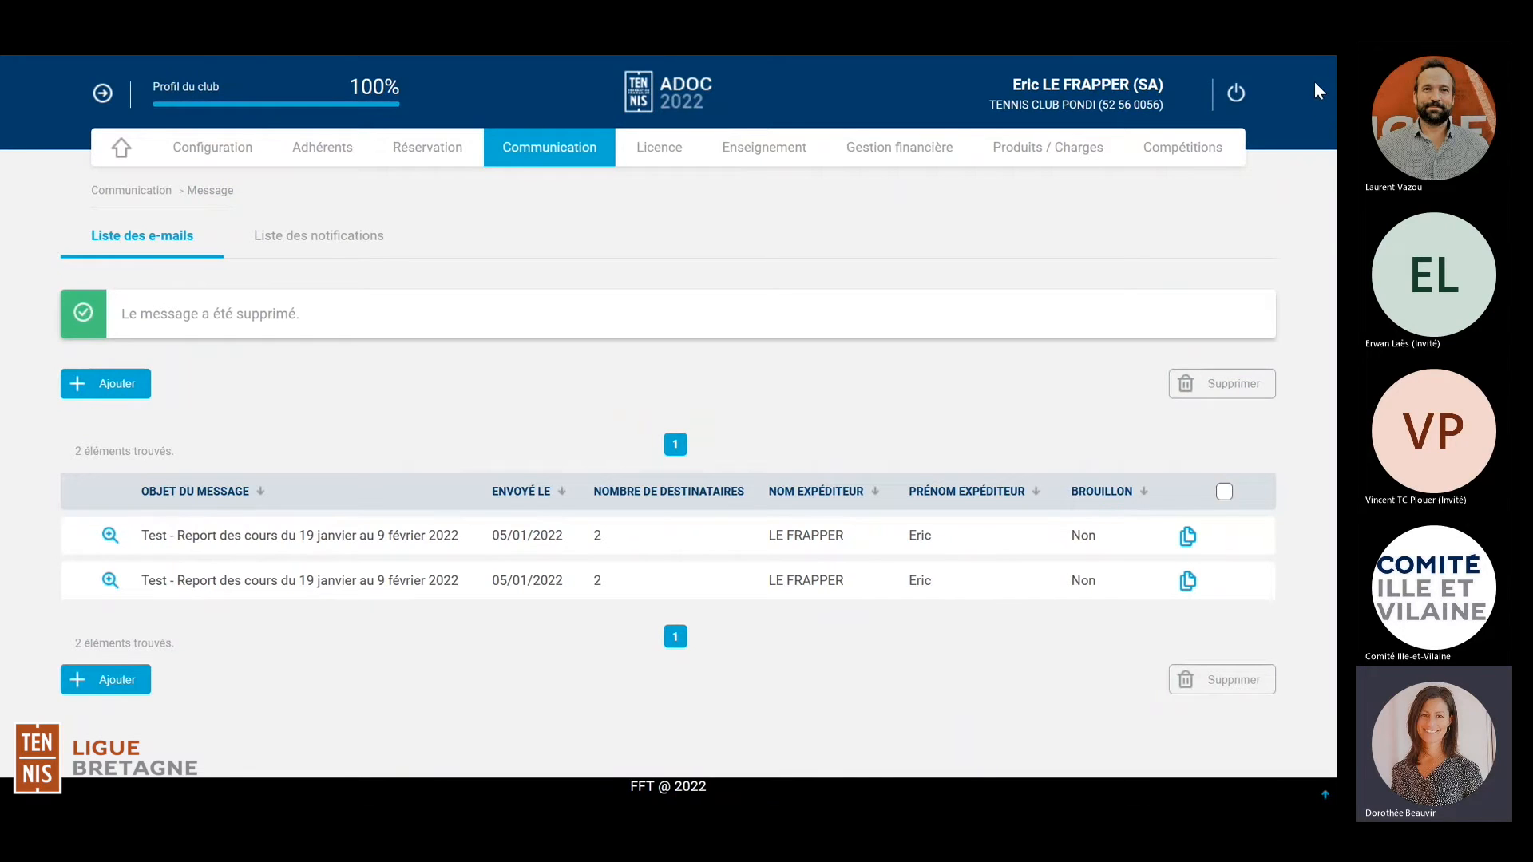
Step: Leave the browser's full screen, switch to Adobe Acrobat Reader, and view the received message in "Copies écrans Ten'Up.pdf" in full-screen mode
mouse_move(1306, 54)
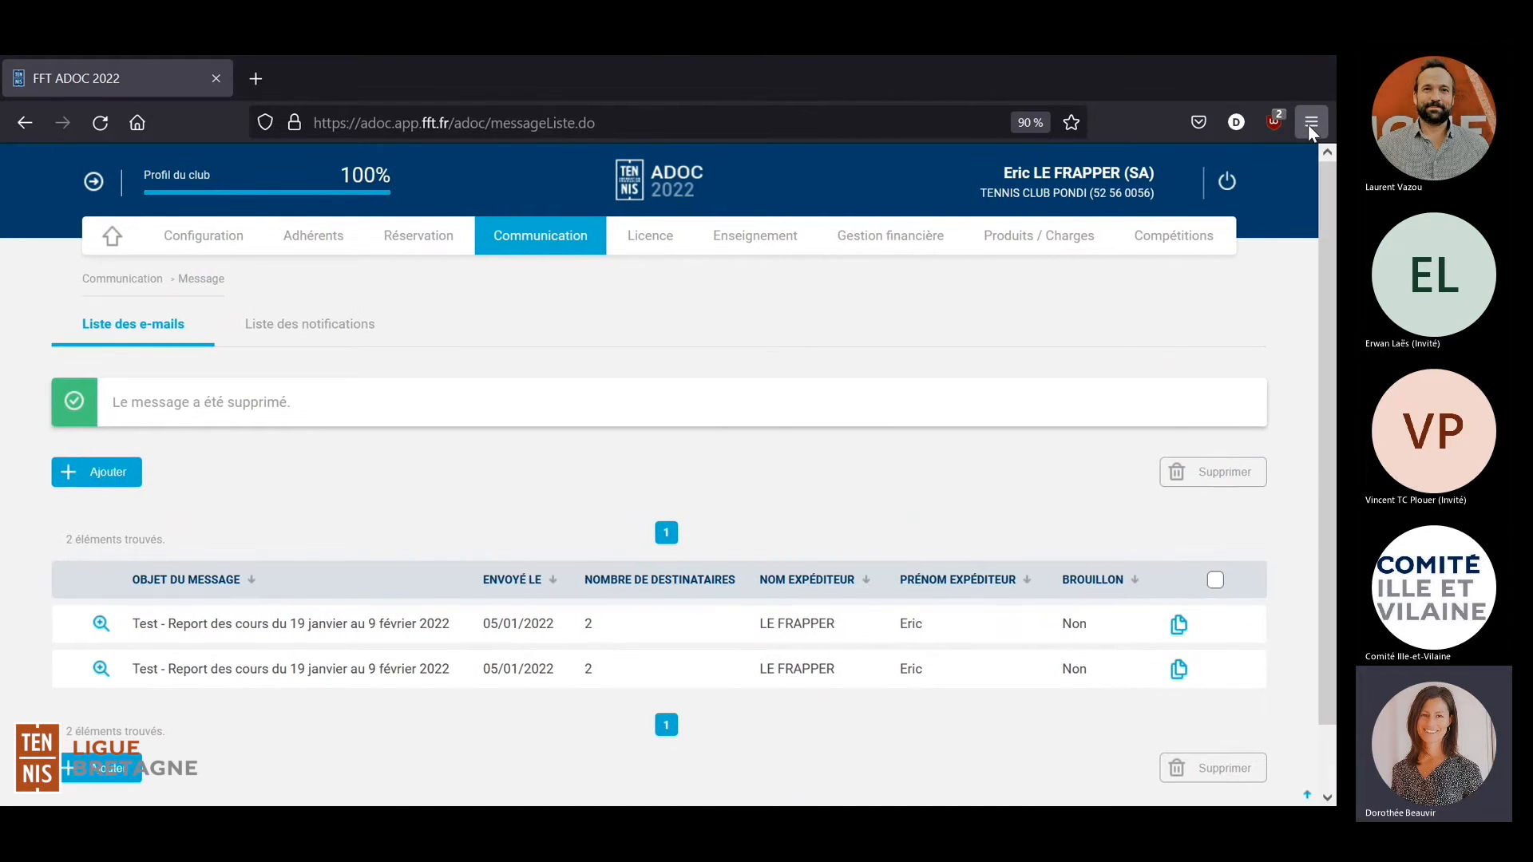
left_click(1310, 123)
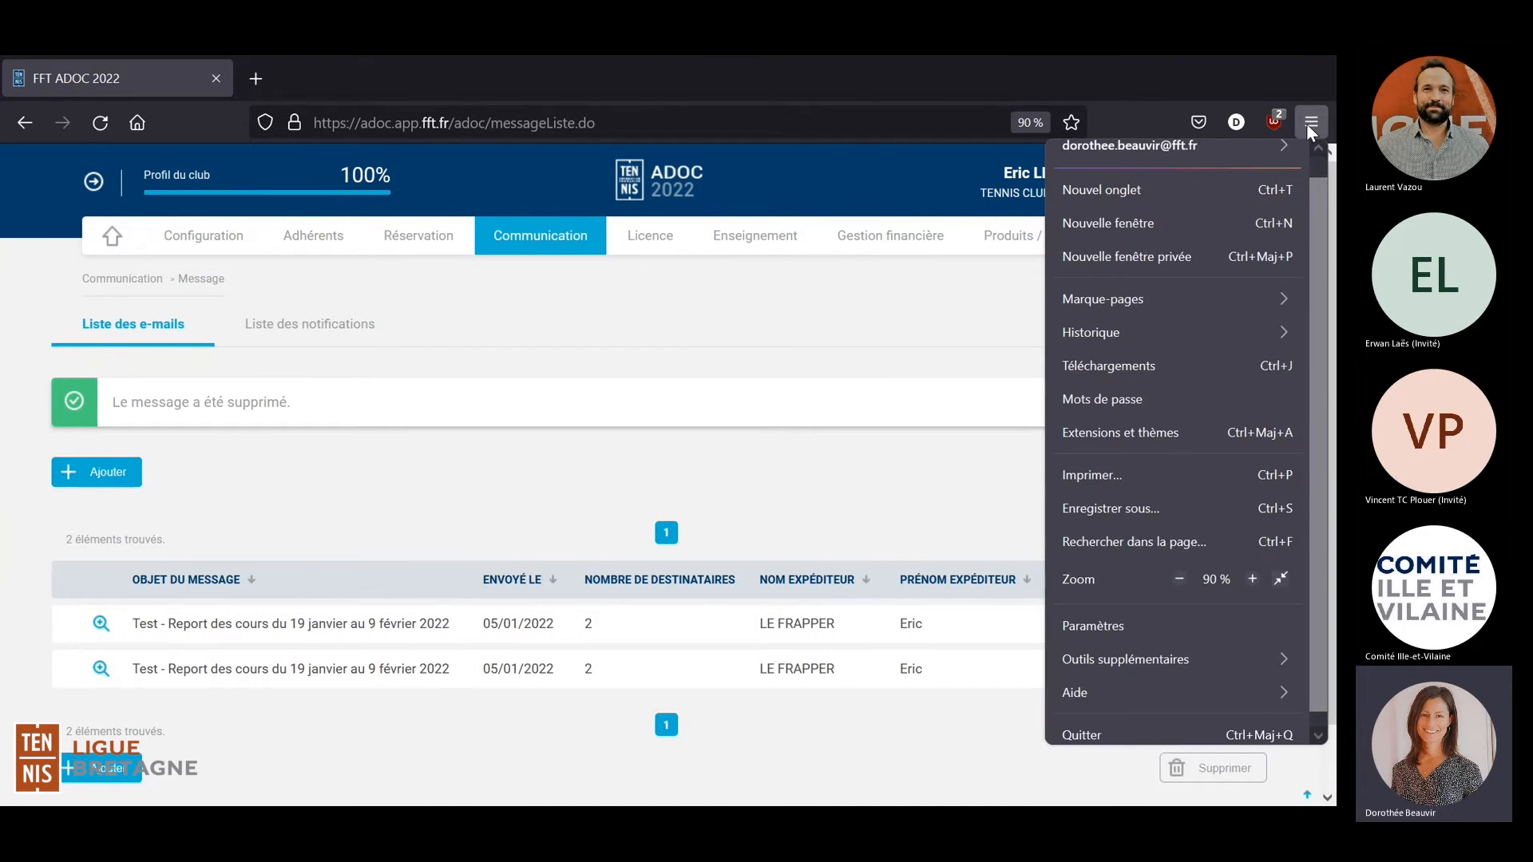
left_click(1281, 578)
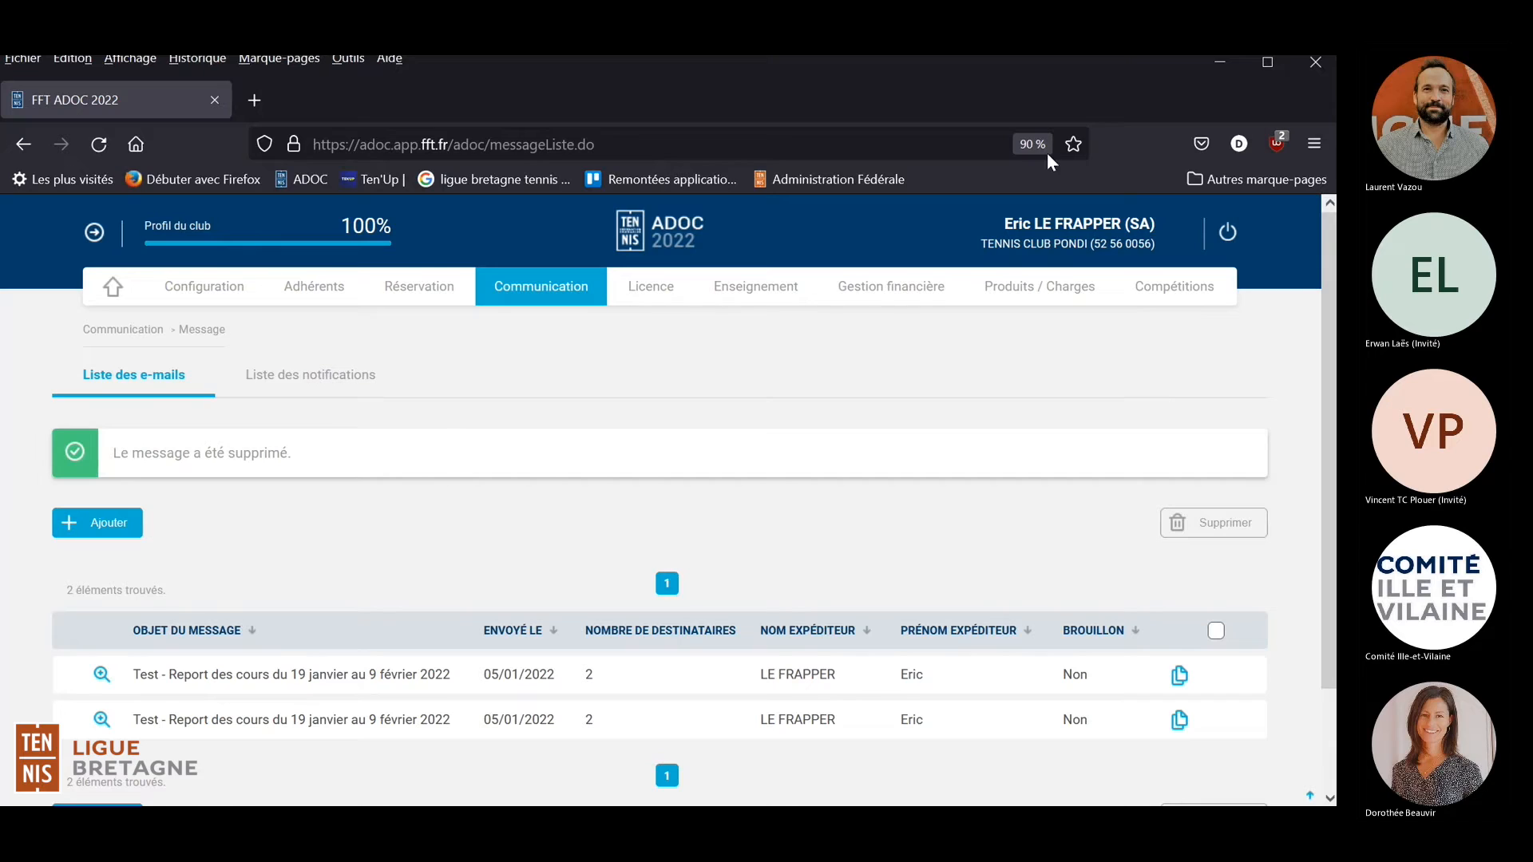
left_click(1314, 145)
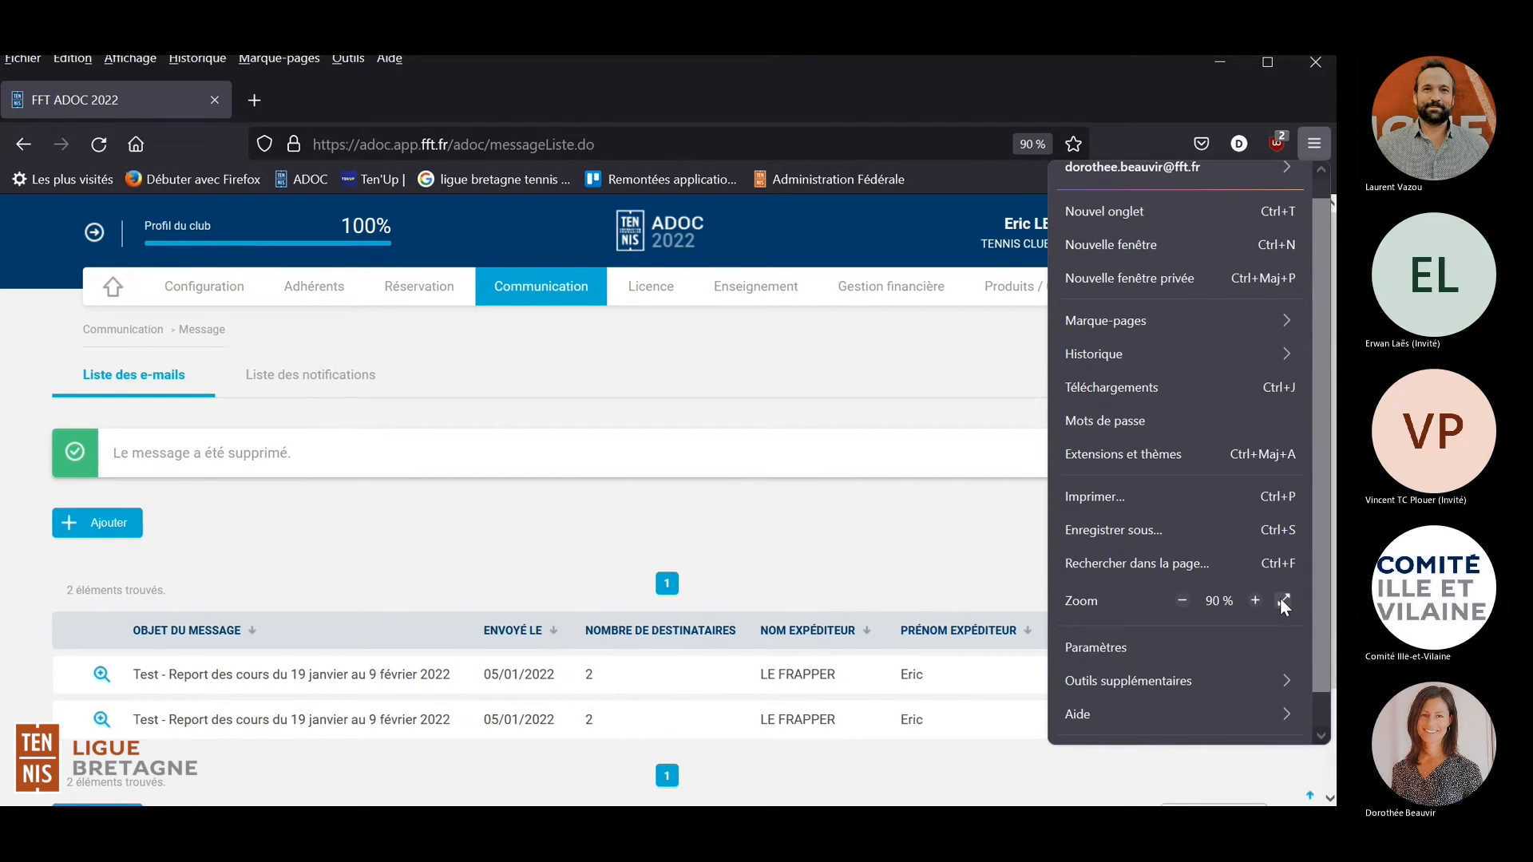
left_click(1217, 67)
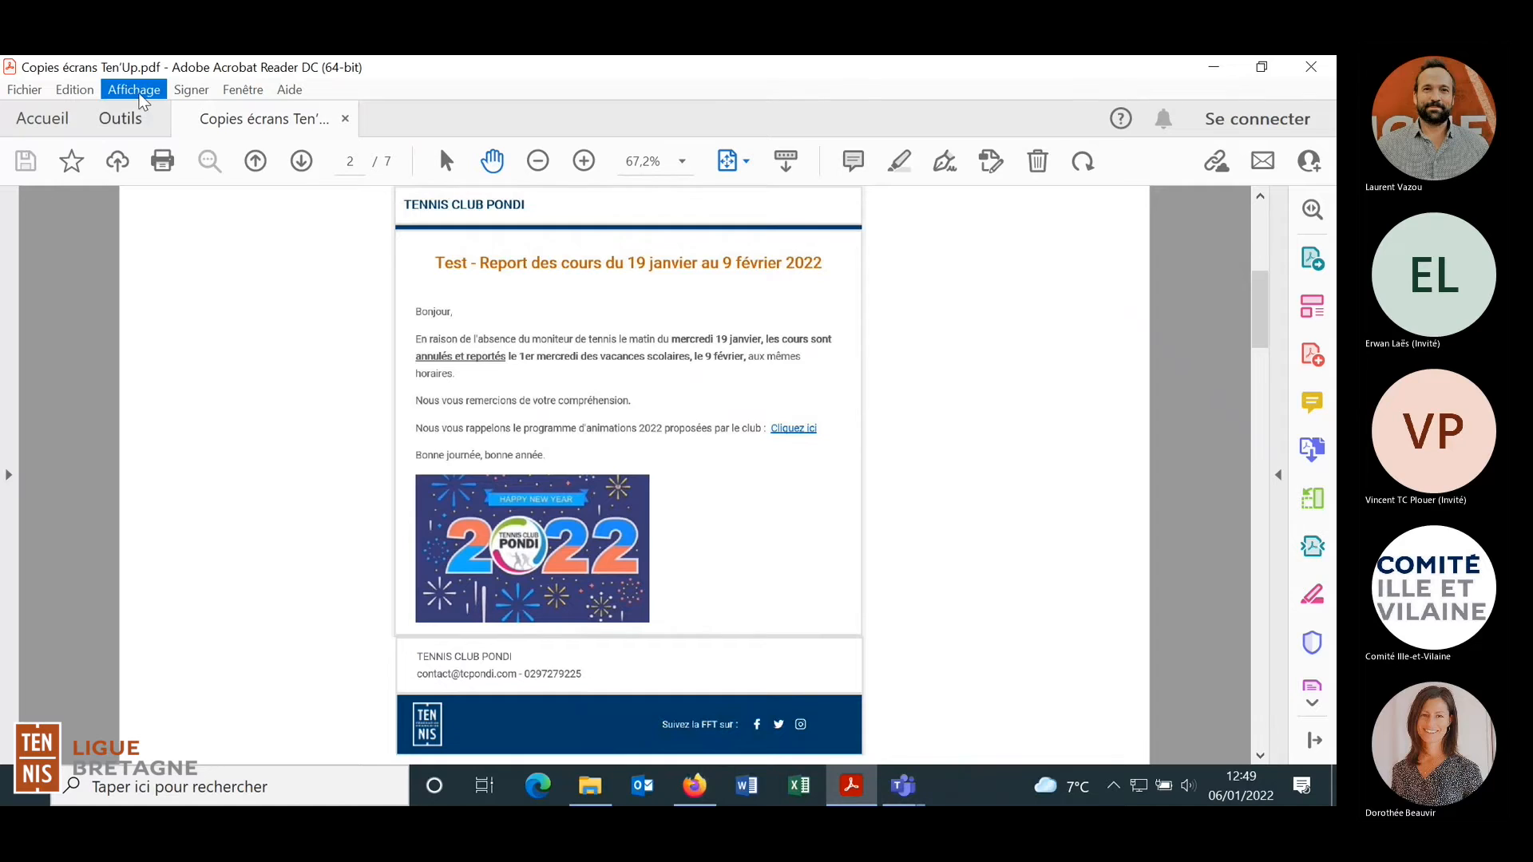
left_click(134, 90)
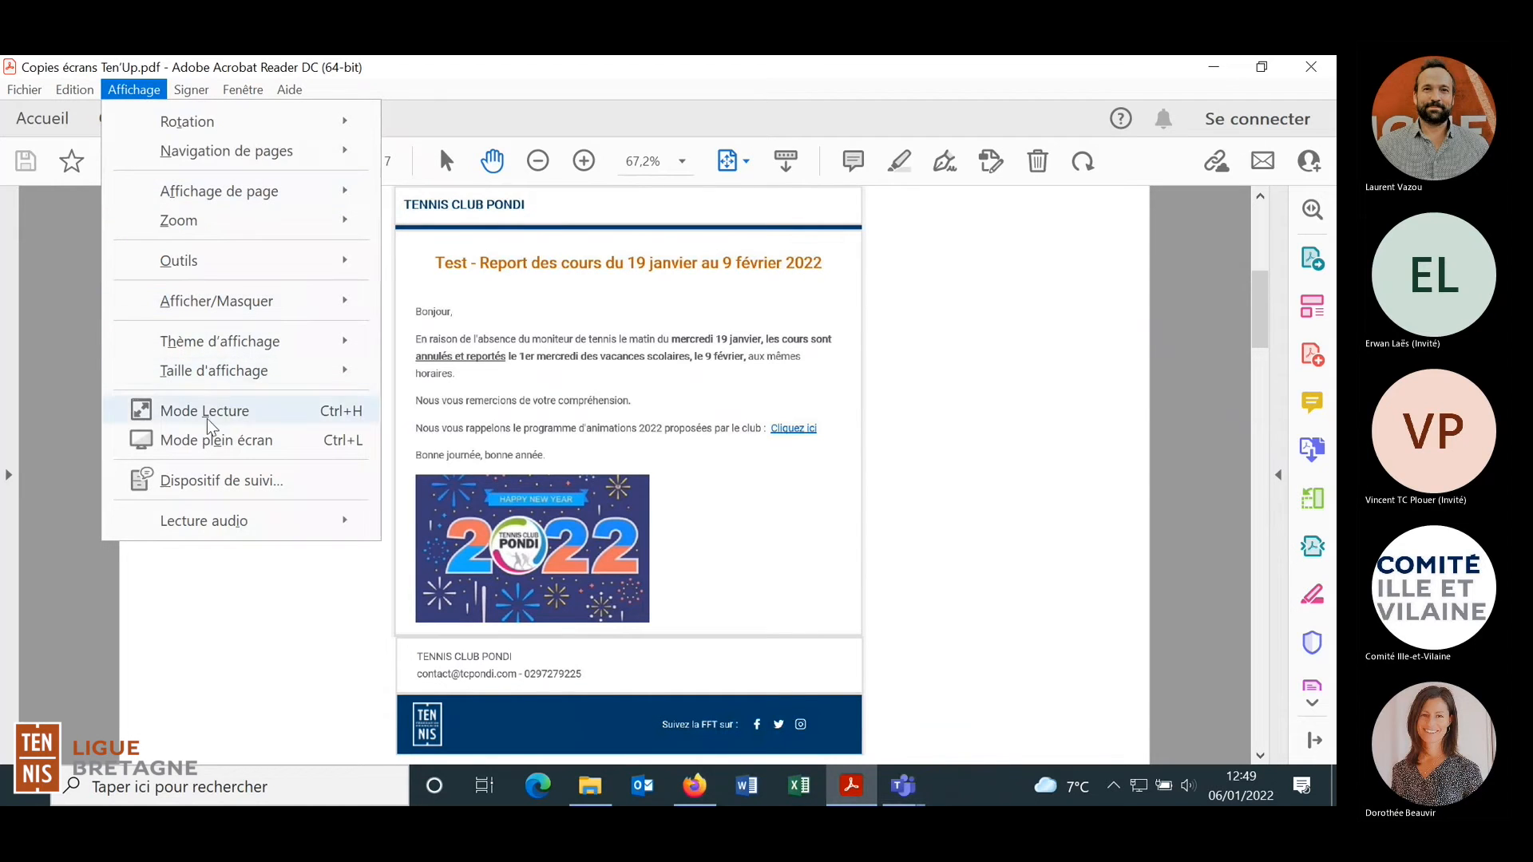
left_click(209, 440)
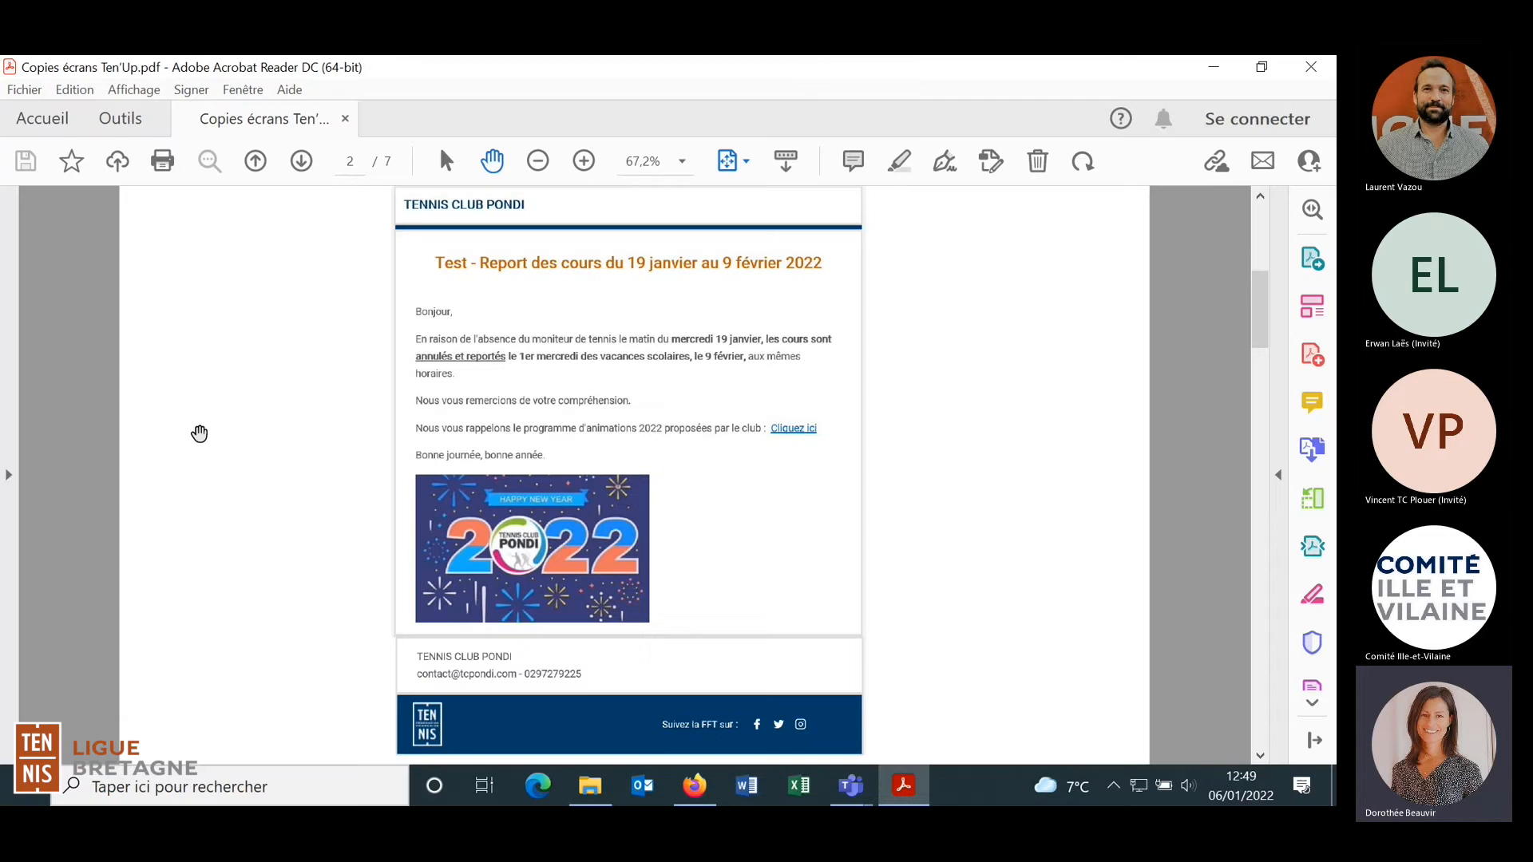
Step: Switch back to Firefox, display ADOC in full screen, and show the Communication sections
left_click(694, 786)
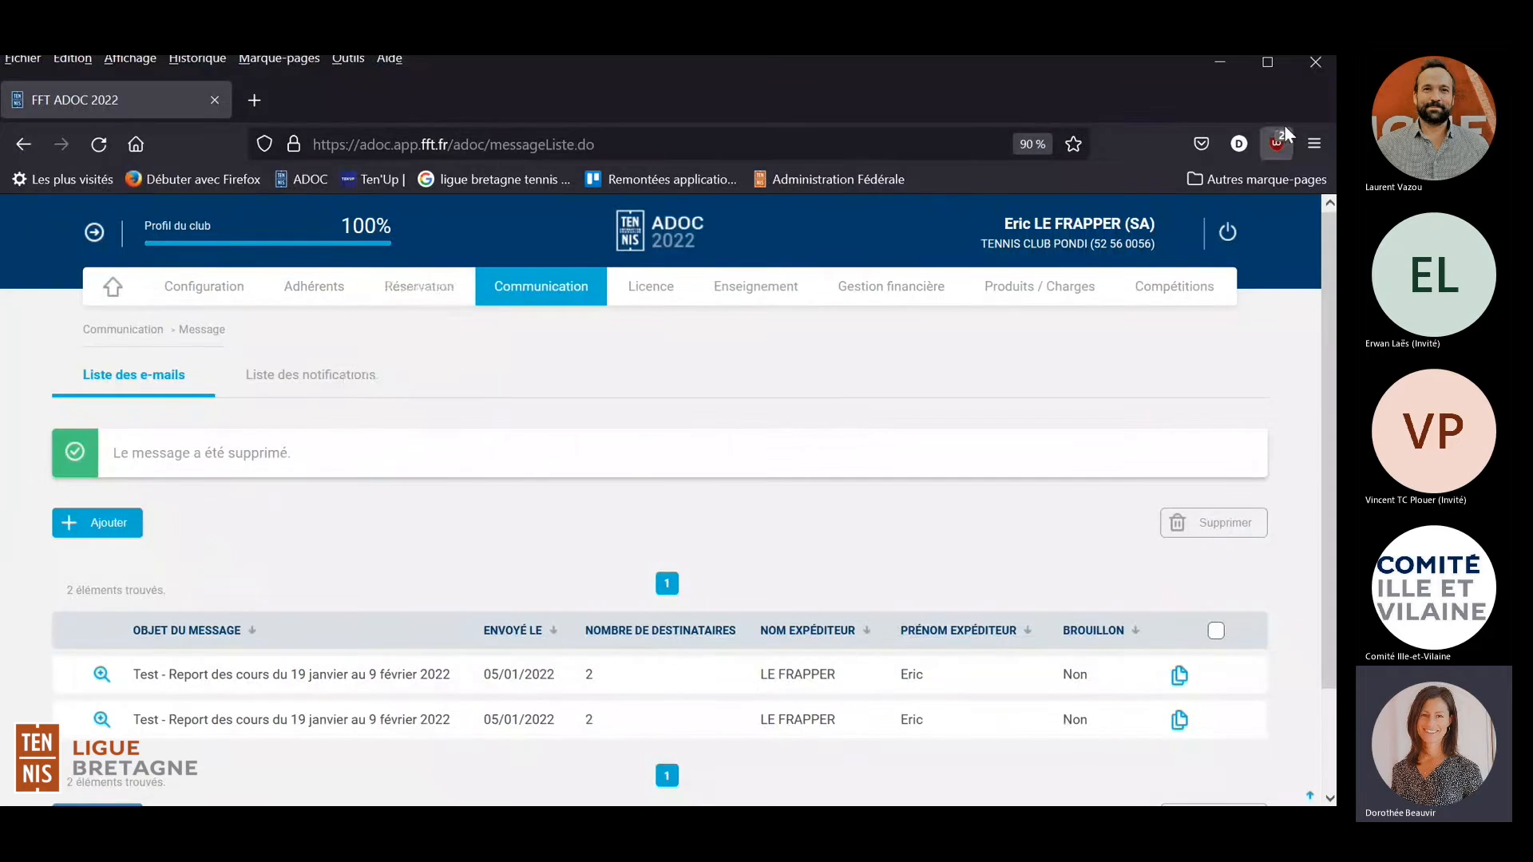
left_click(1315, 143)
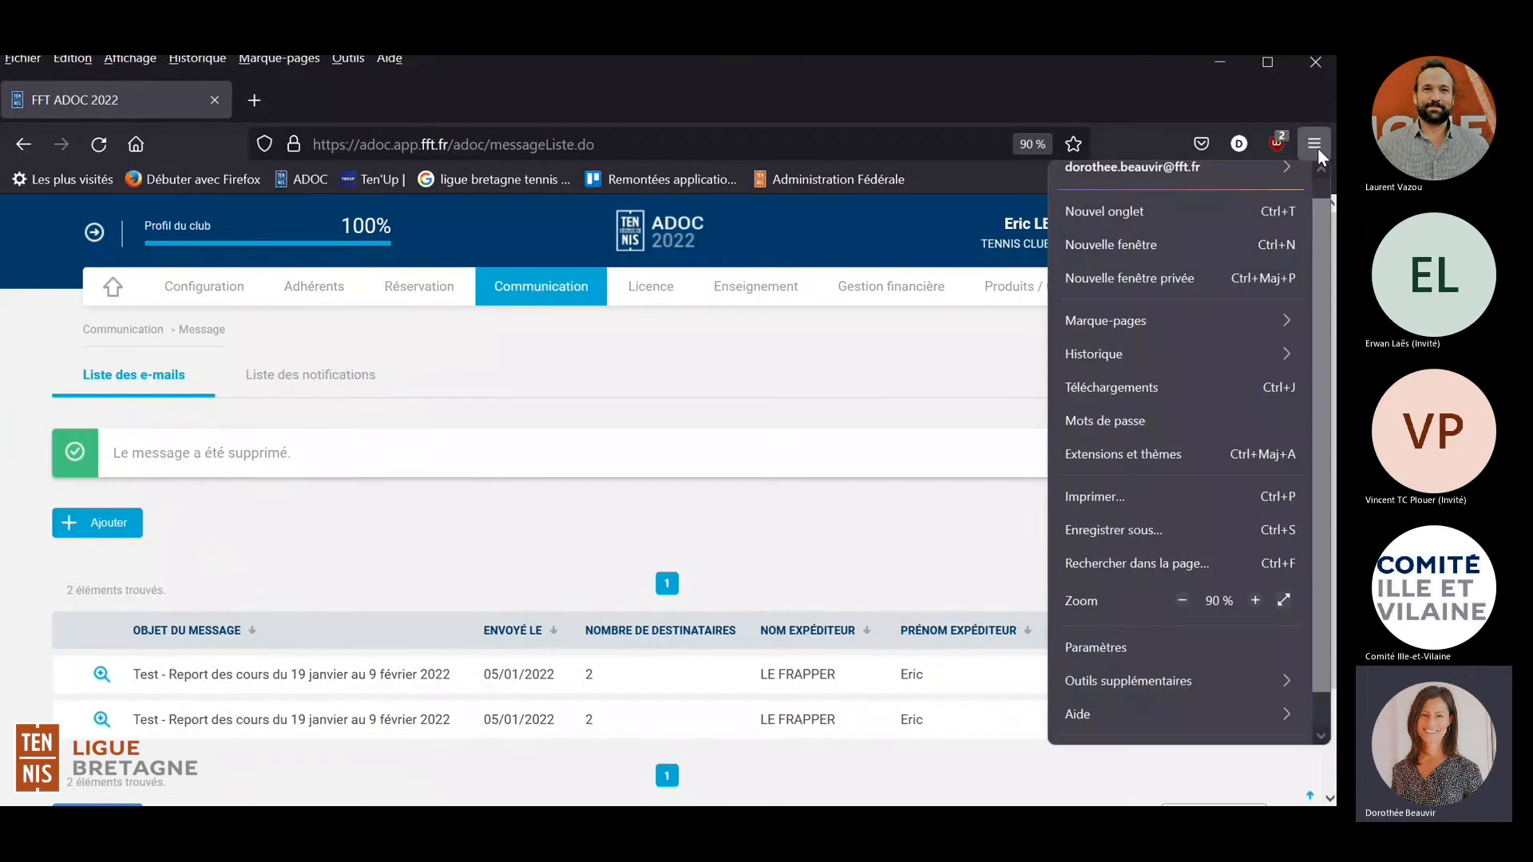
left_click(1284, 599)
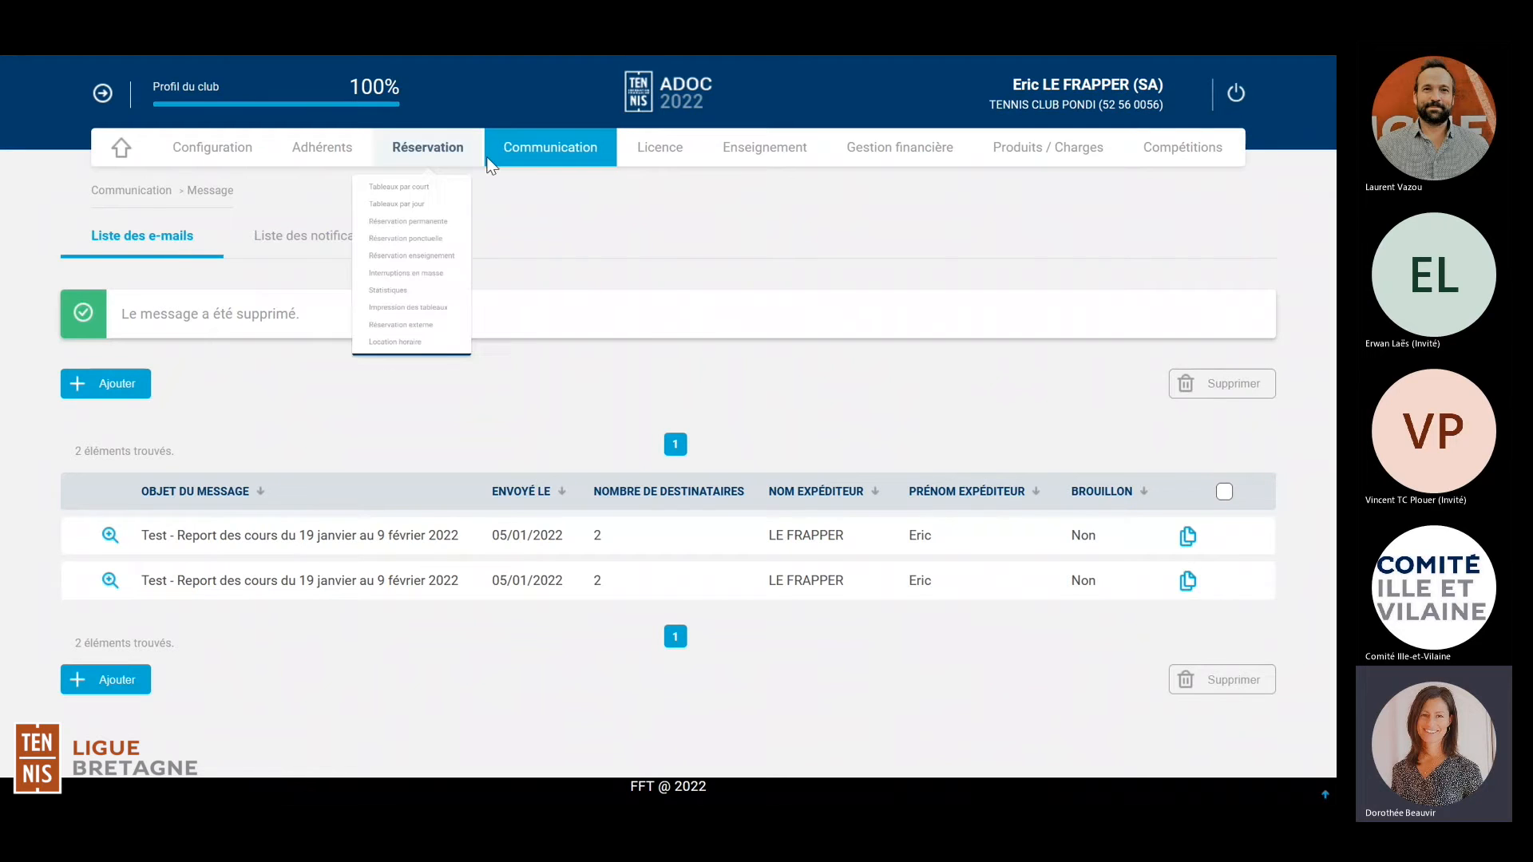
mouse_move(559, 156)
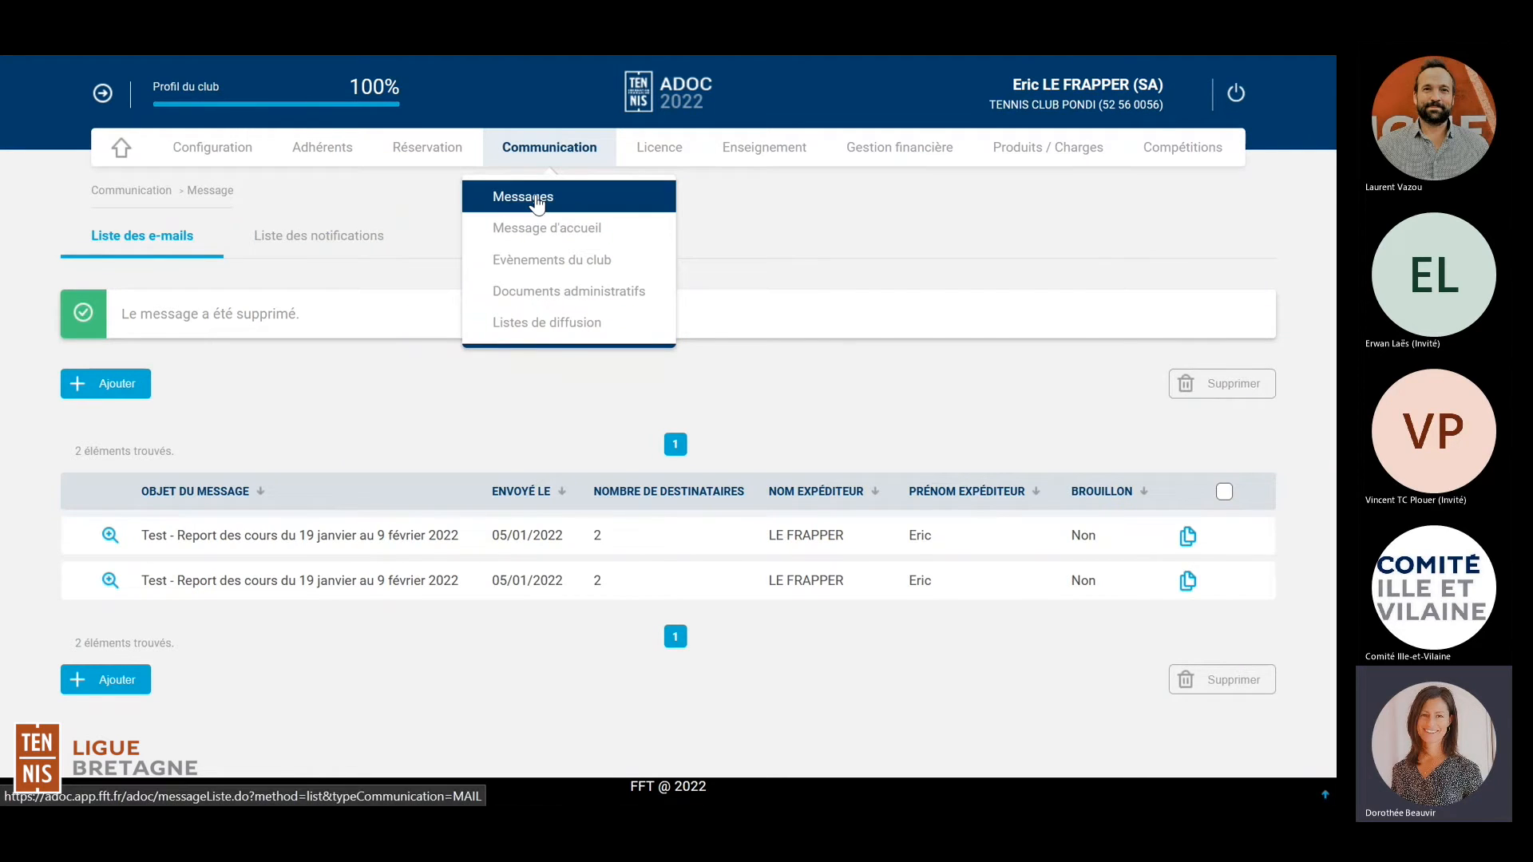
Step: Show the list of notifications and start creating a new notification
left_click(368, 244)
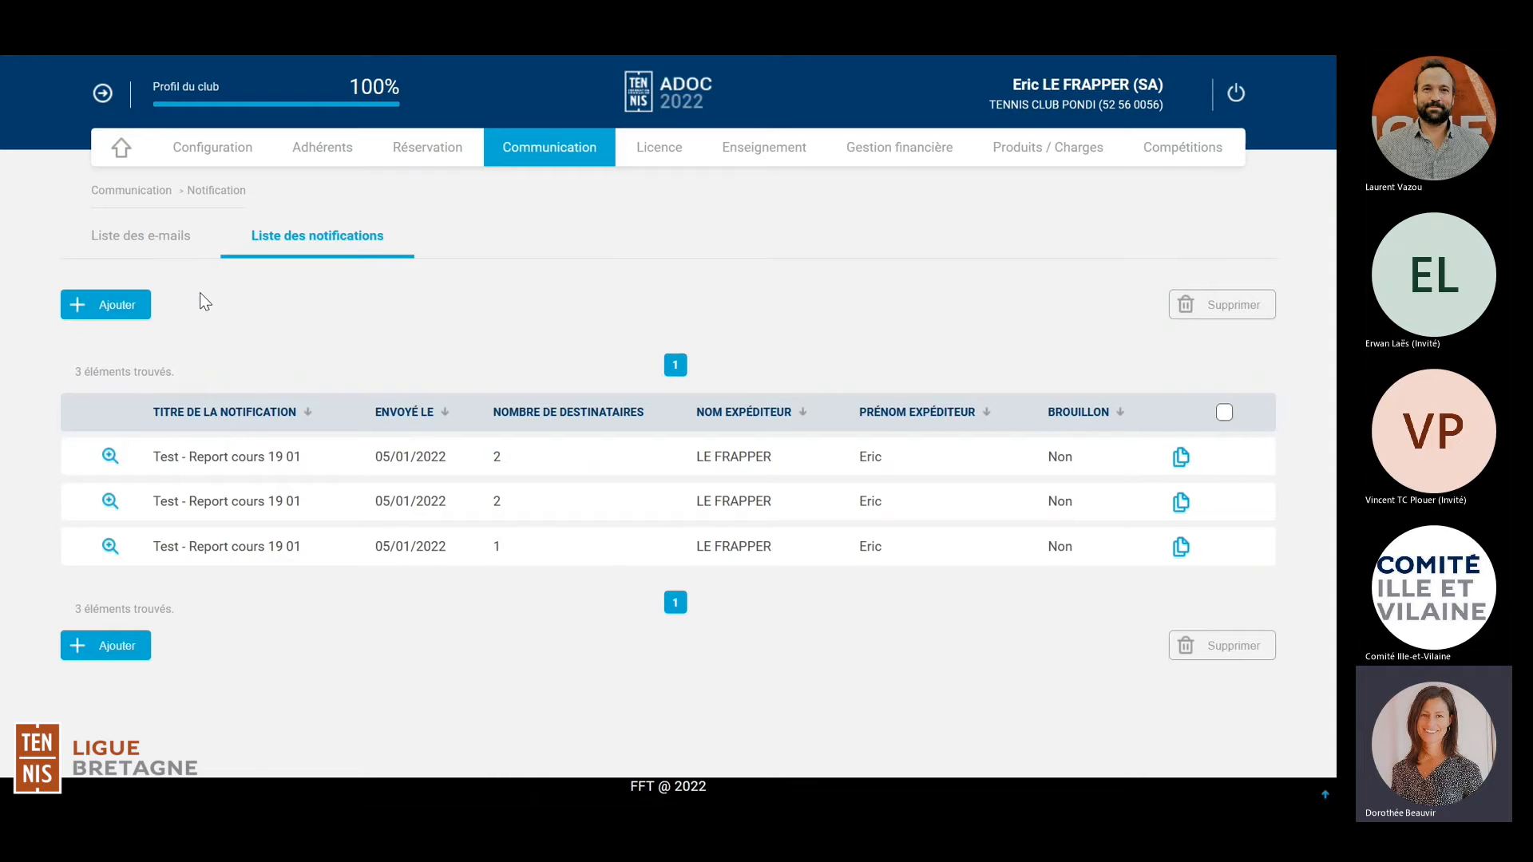
left_click(124, 308)
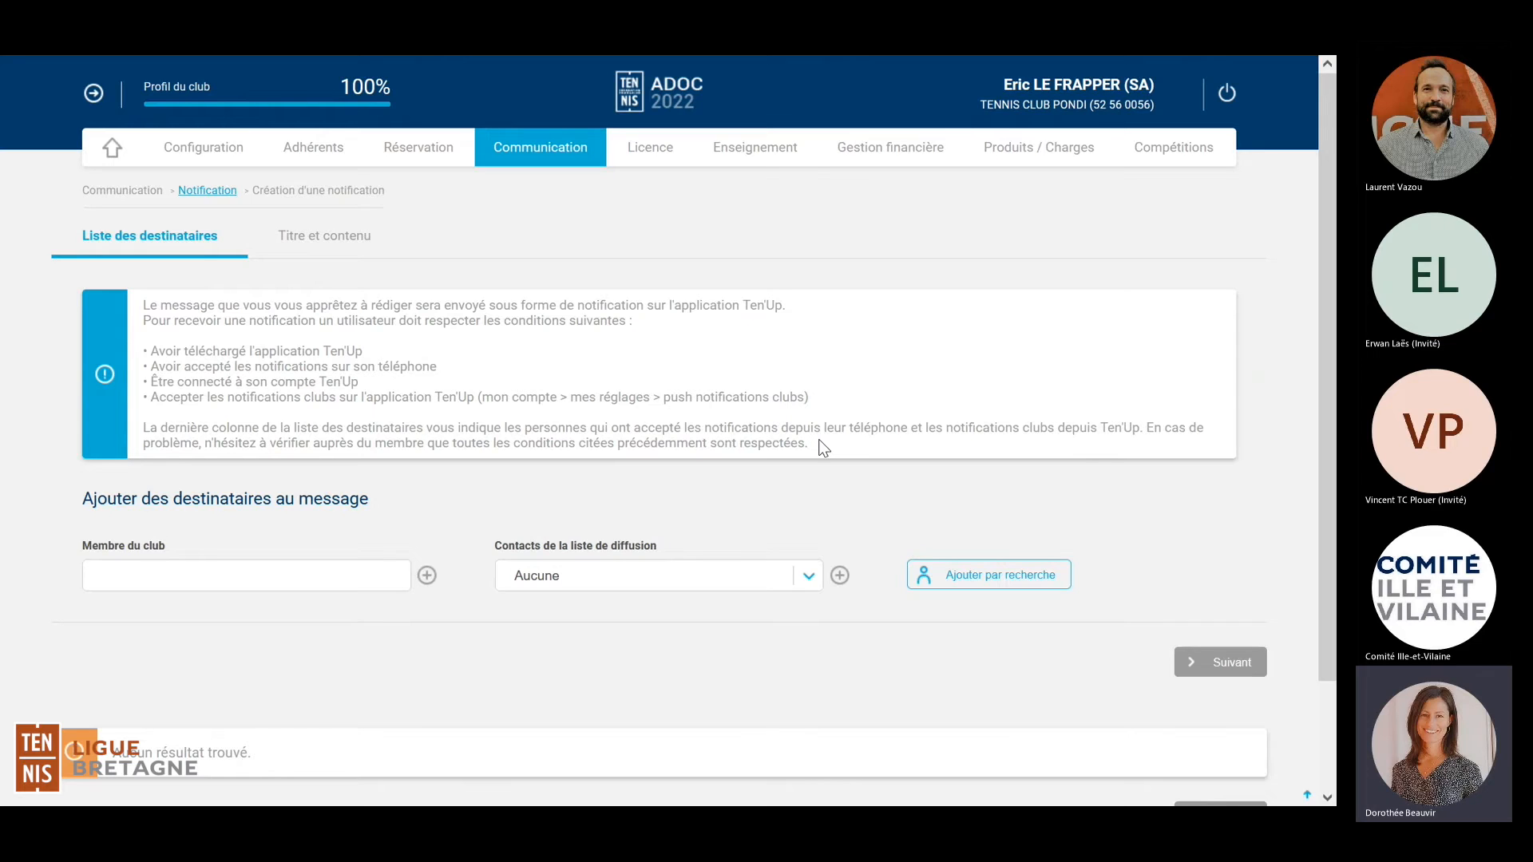
scroll(823, 447, "down", 2)
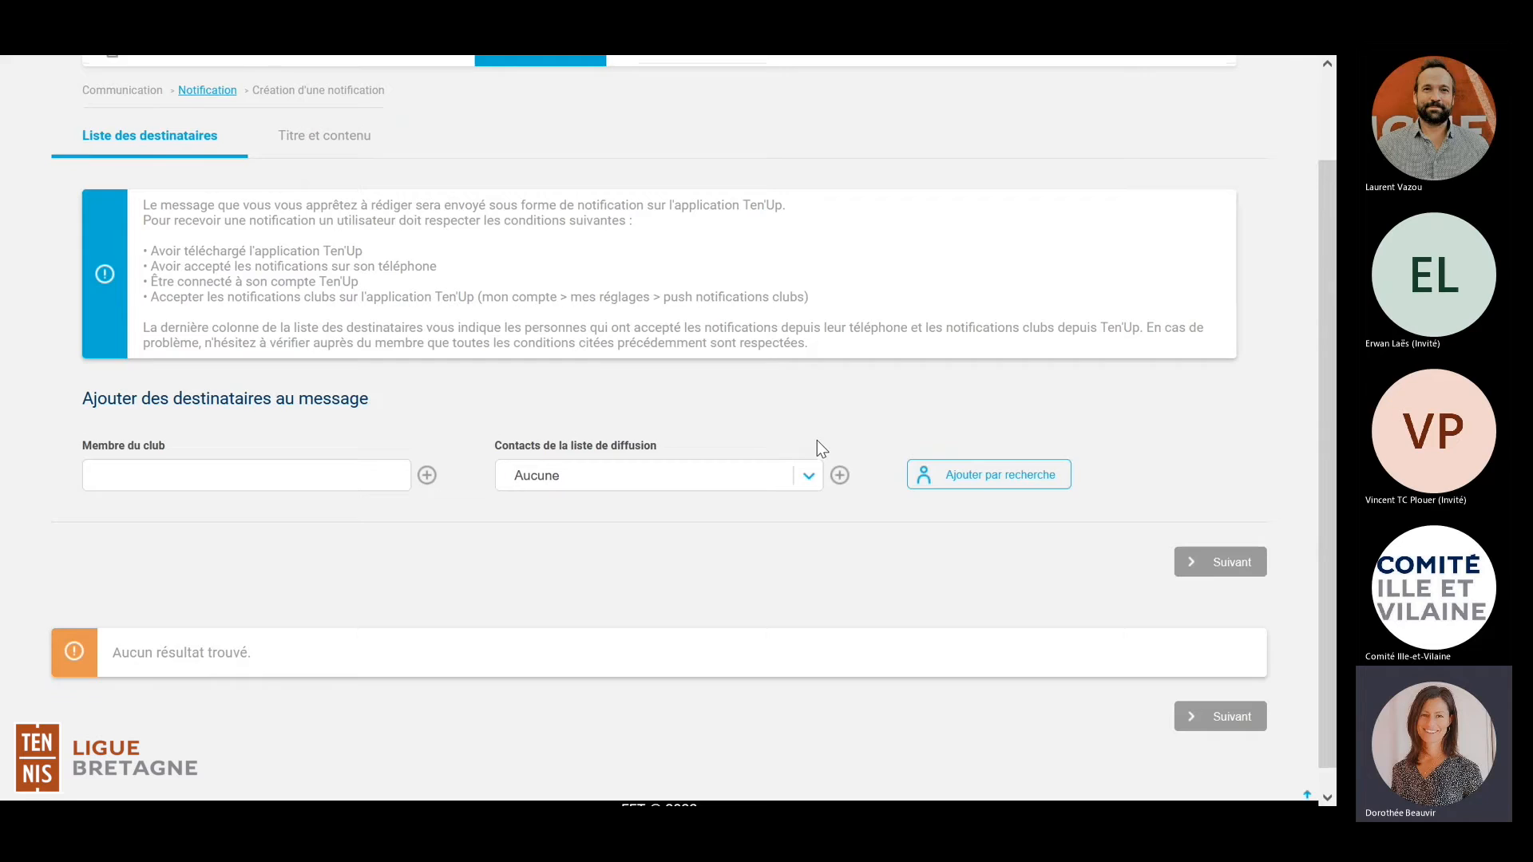
Step: Find a club member by surname and add them as a recipient, and look through the available distribution lists without choosing one
left_click(101, 453)
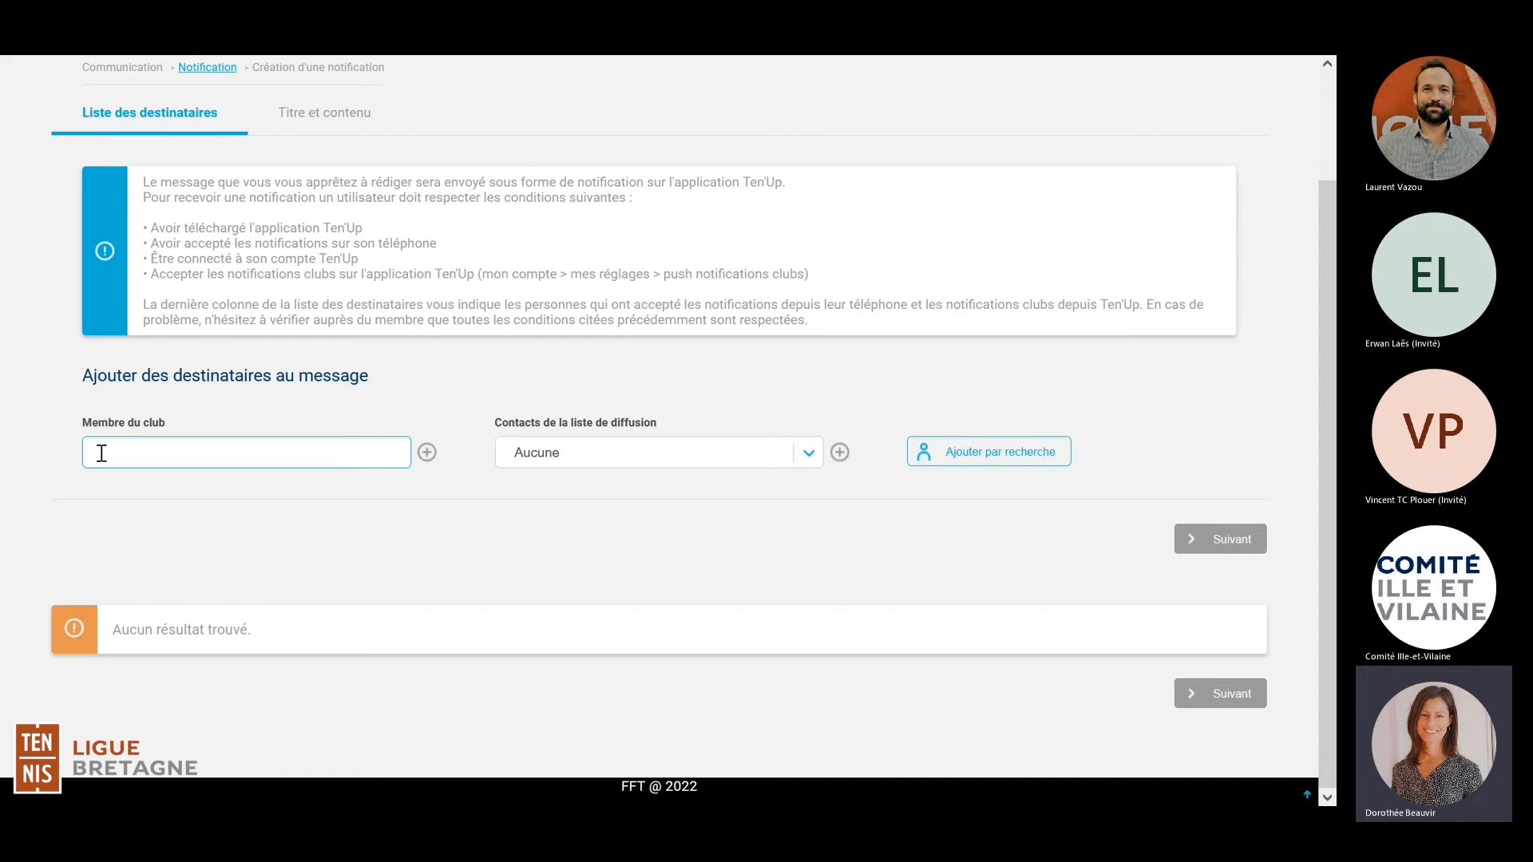
type("kere")
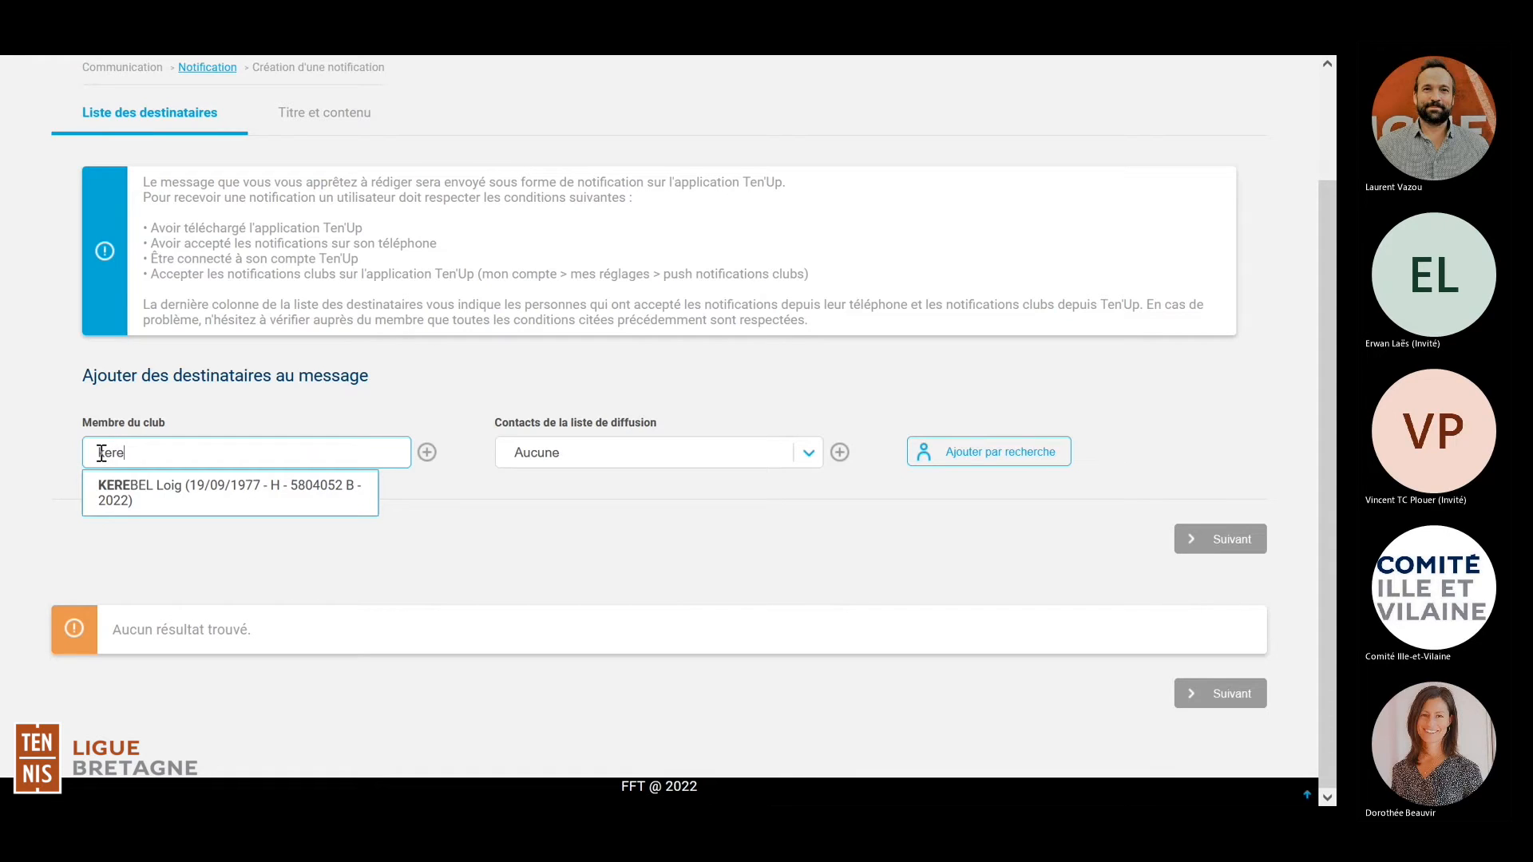
left_click(151, 493)
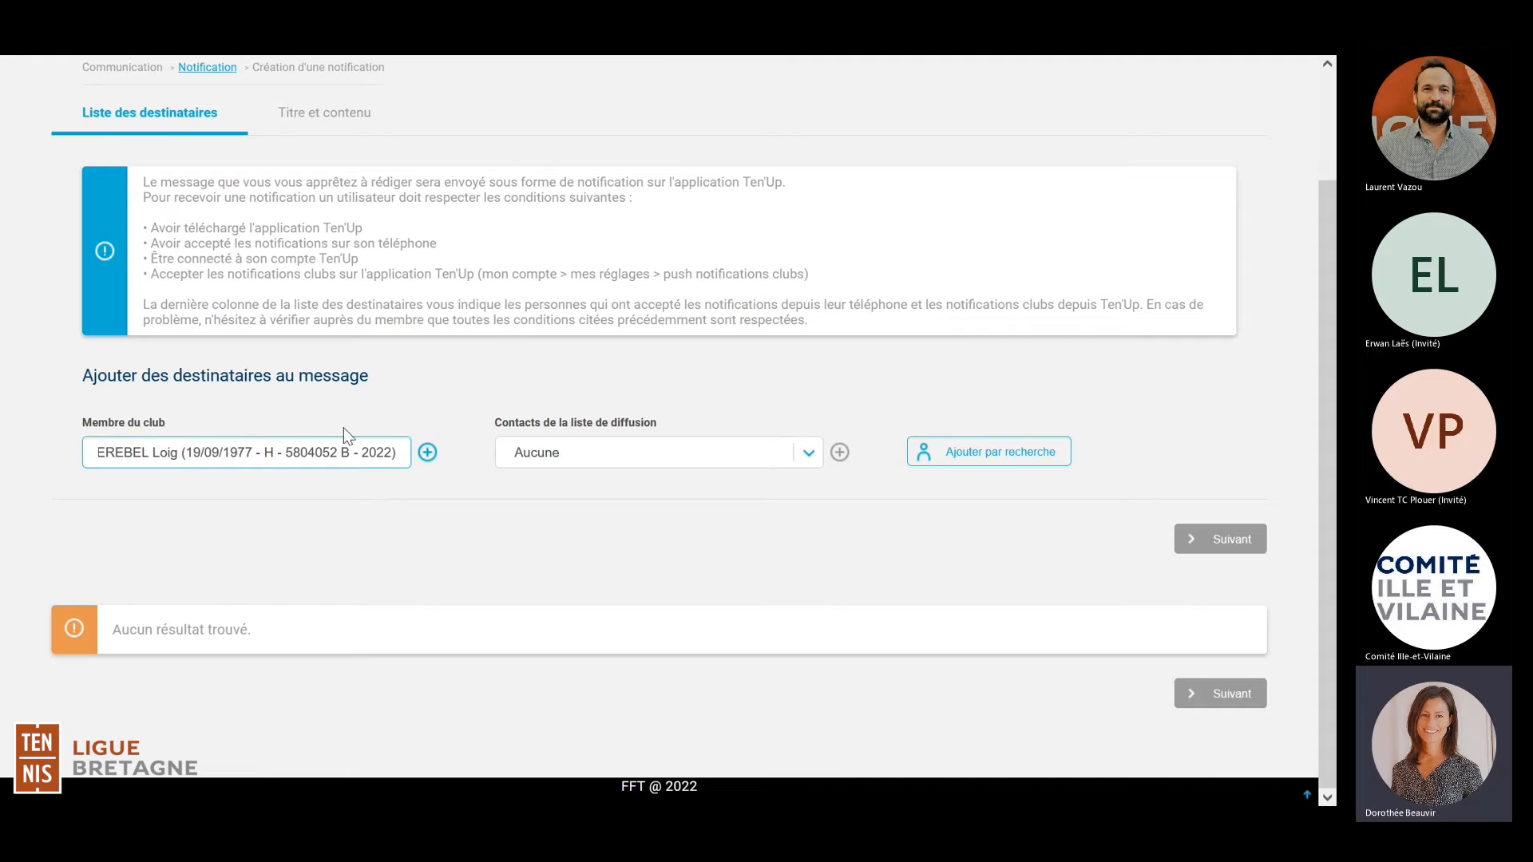
left_click(428, 455)
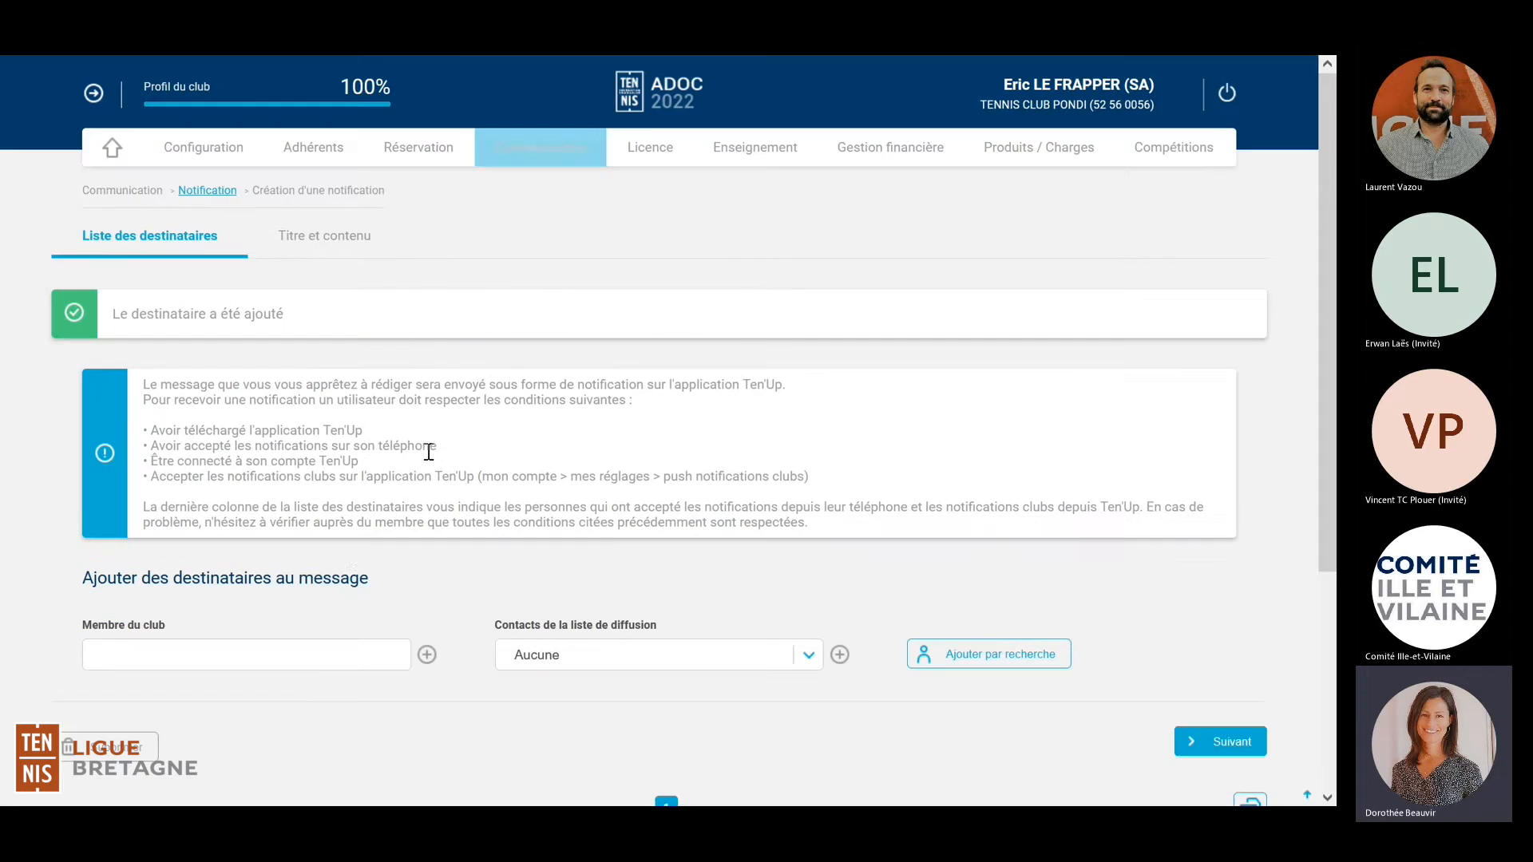
scroll(360, 572, "down", 4)
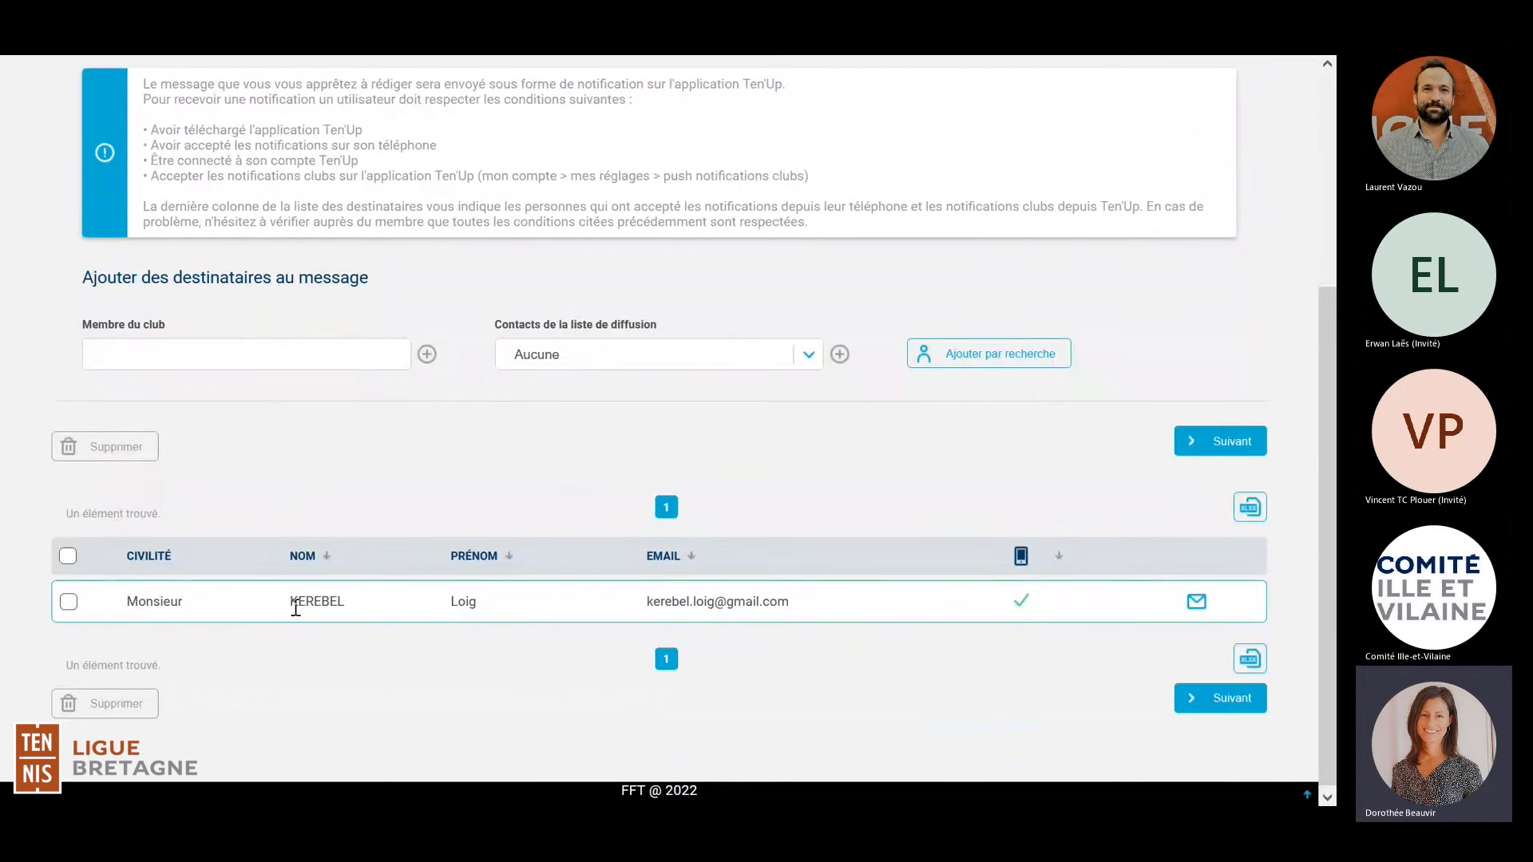
left_click(811, 356)
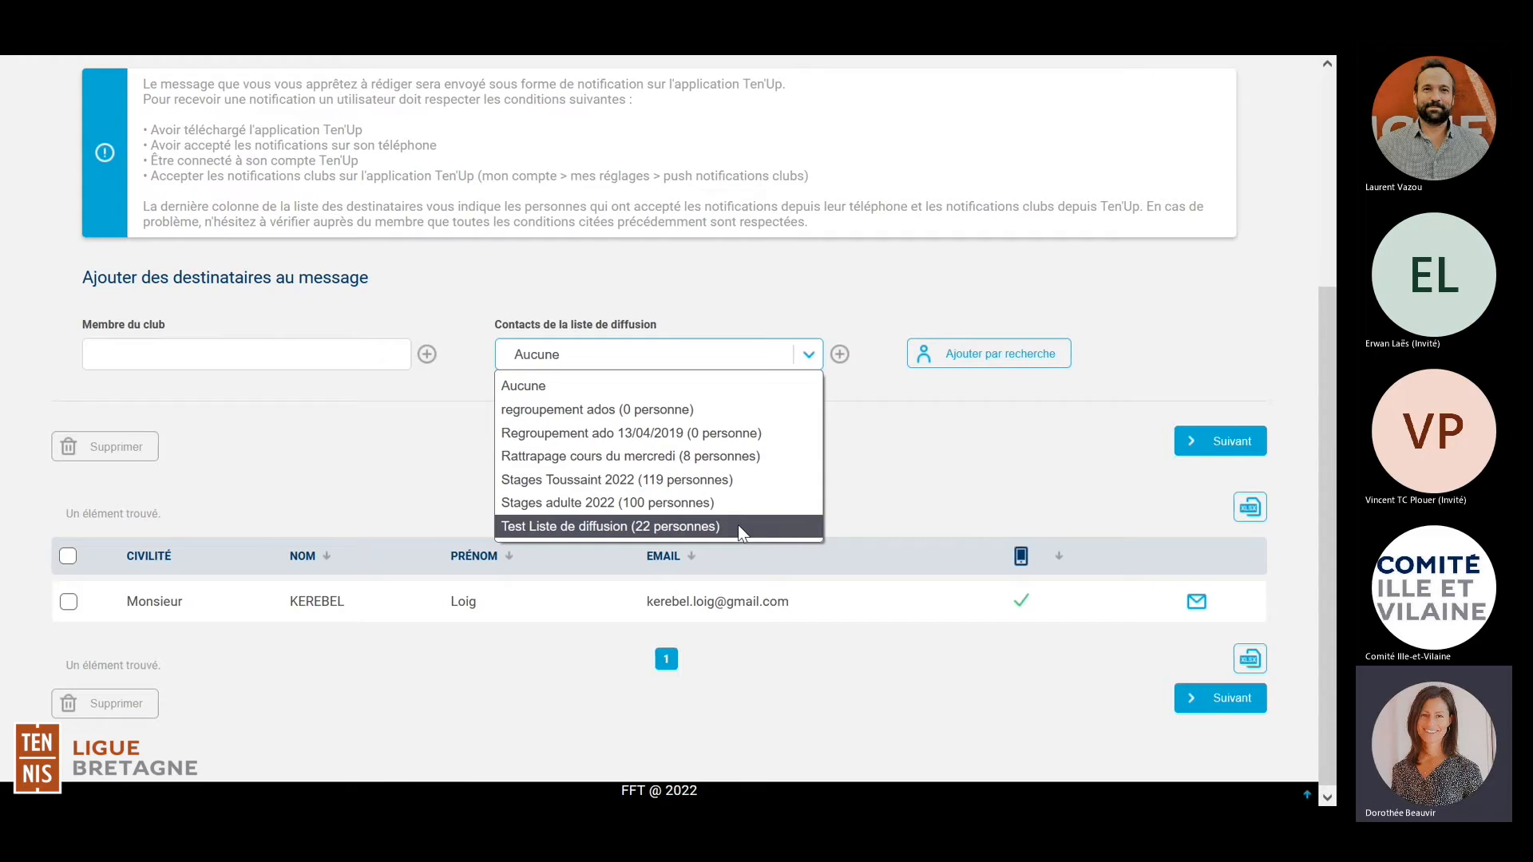
left_click(861, 385)
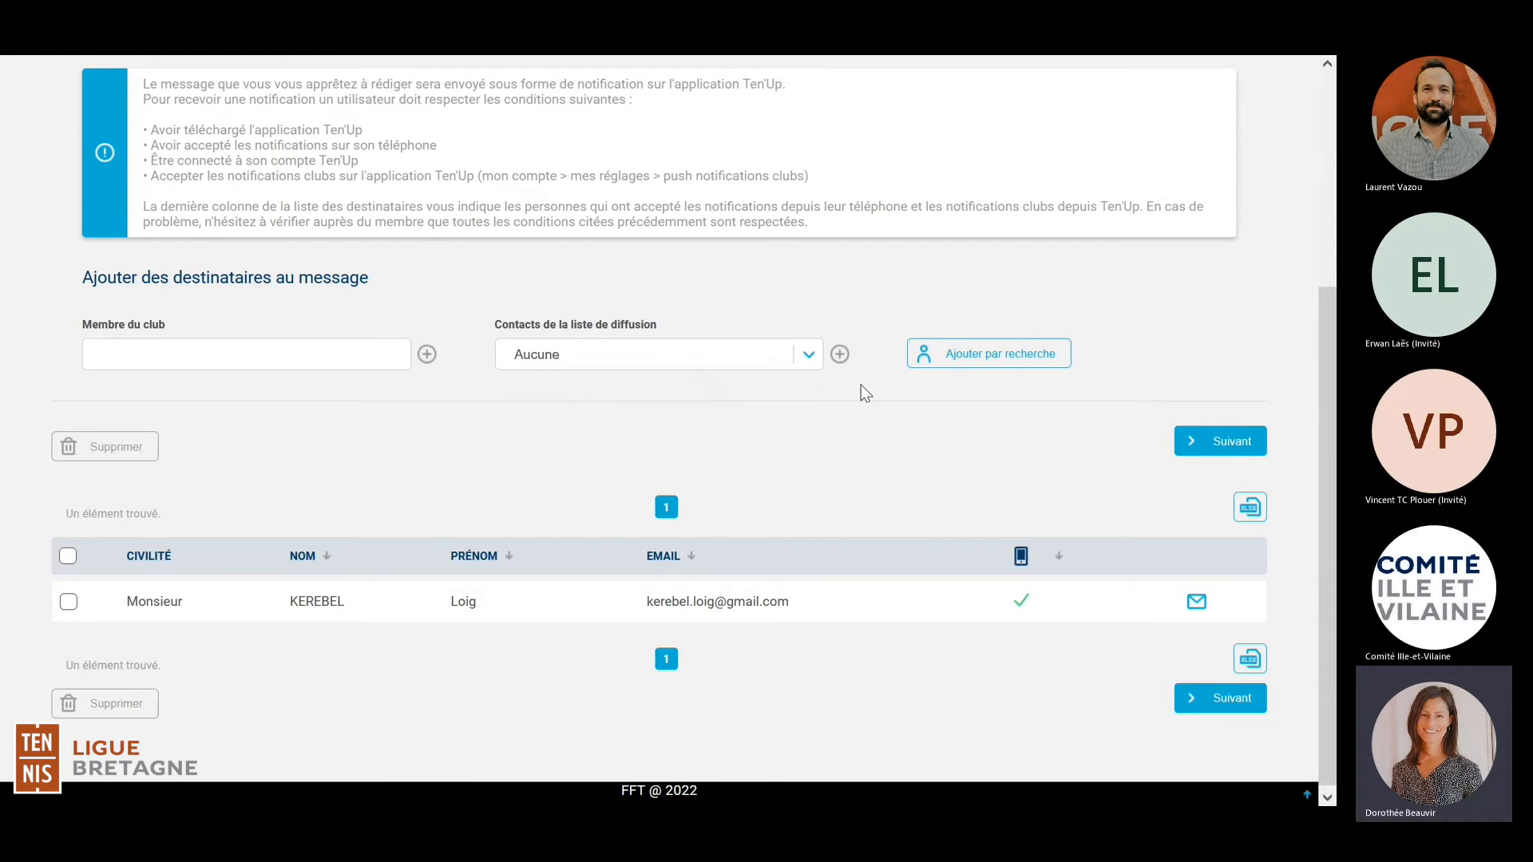
Step: Start adding recipients by search and set the membership year (Année adhésion) to 2022
left_click(999, 364)
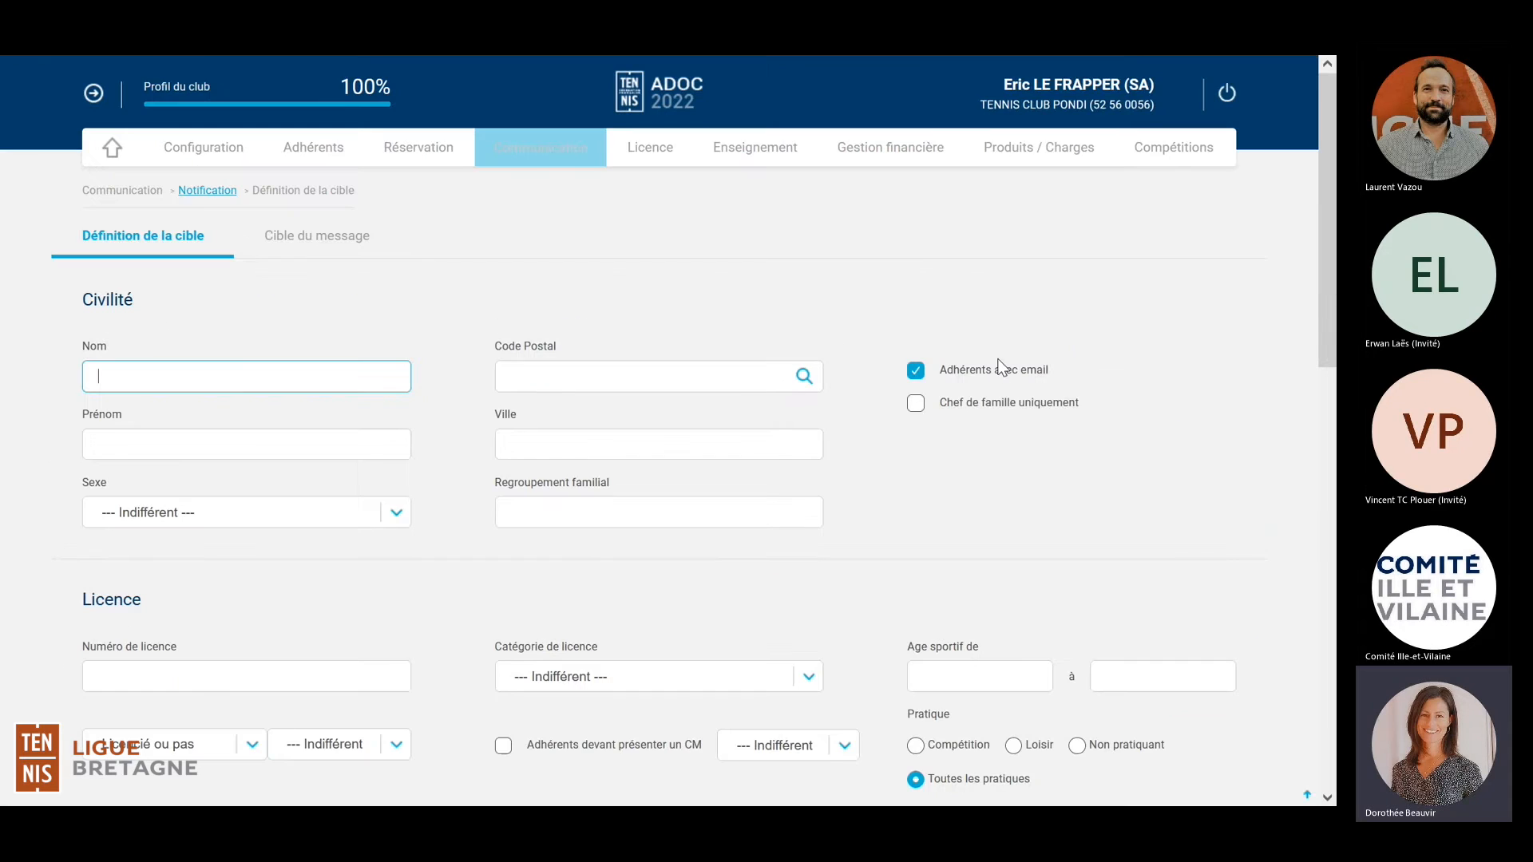
scroll(1087, 386, "down", 1)
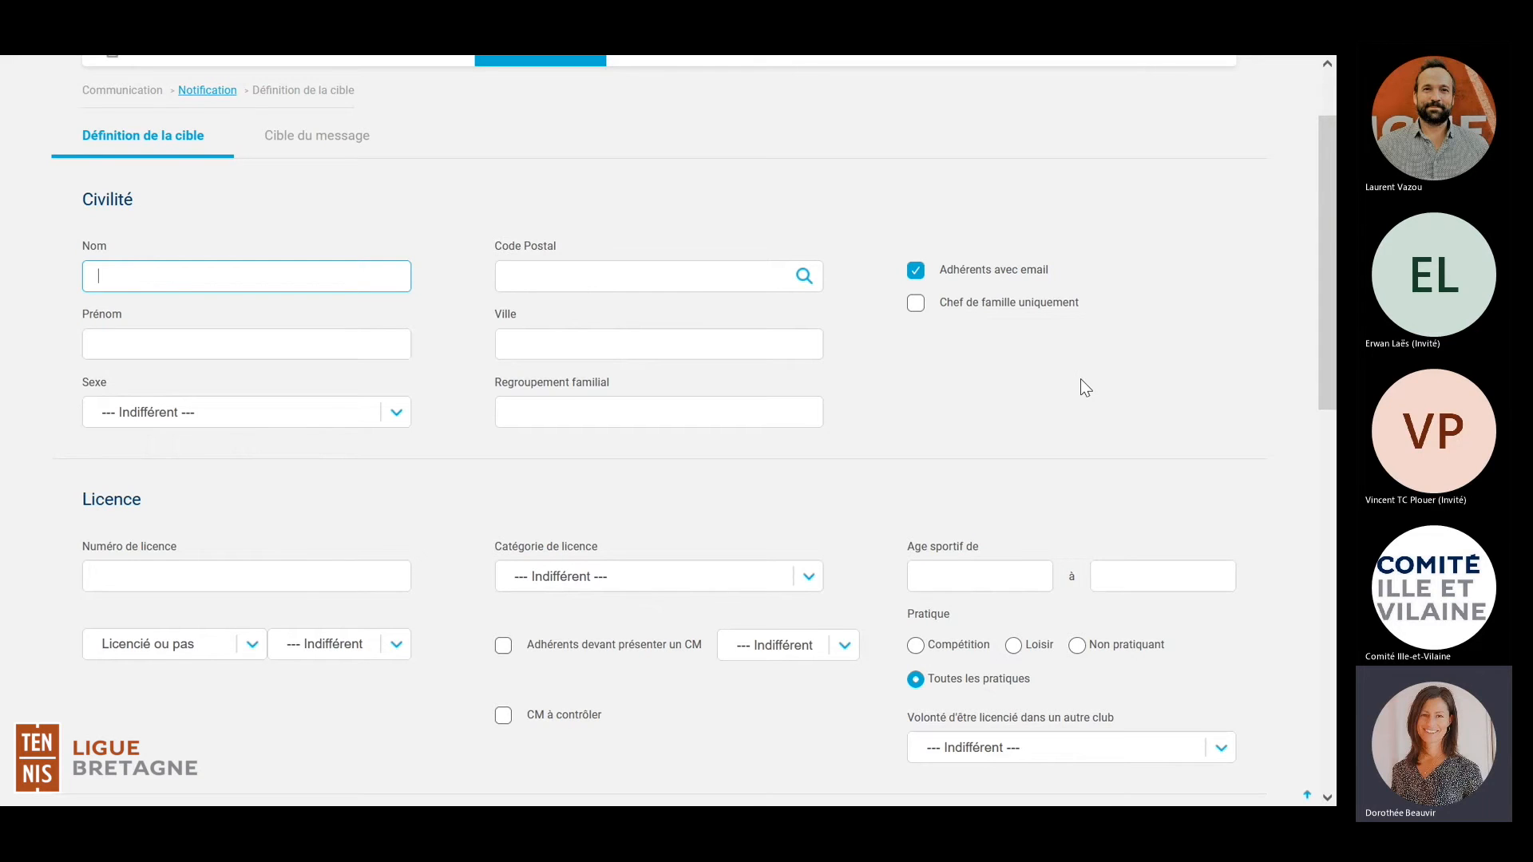
scroll(1081, 381, "down", 4)
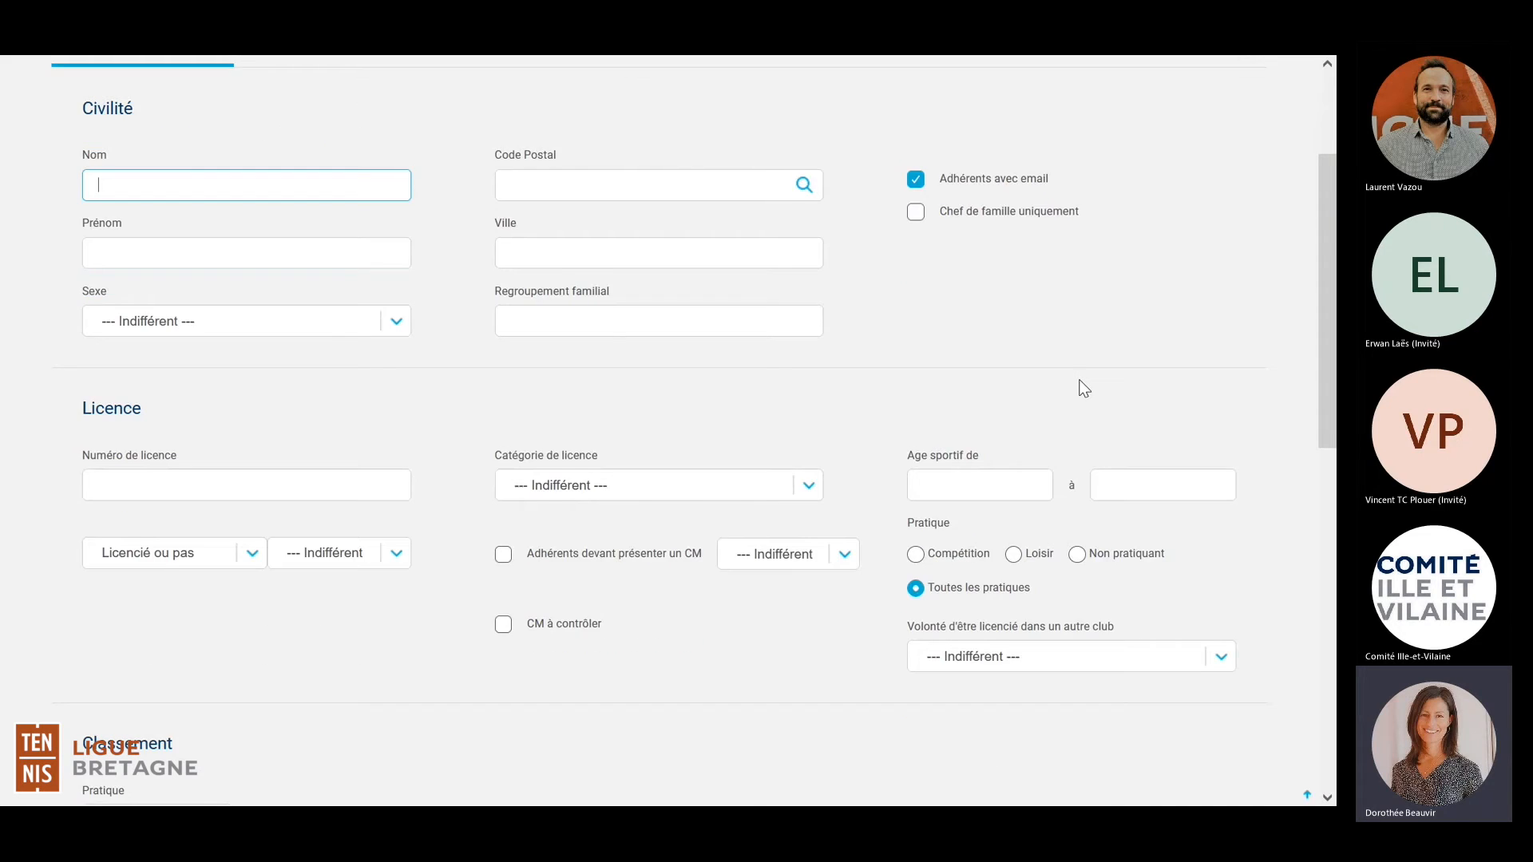
scroll(1074, 389, "down", 5)
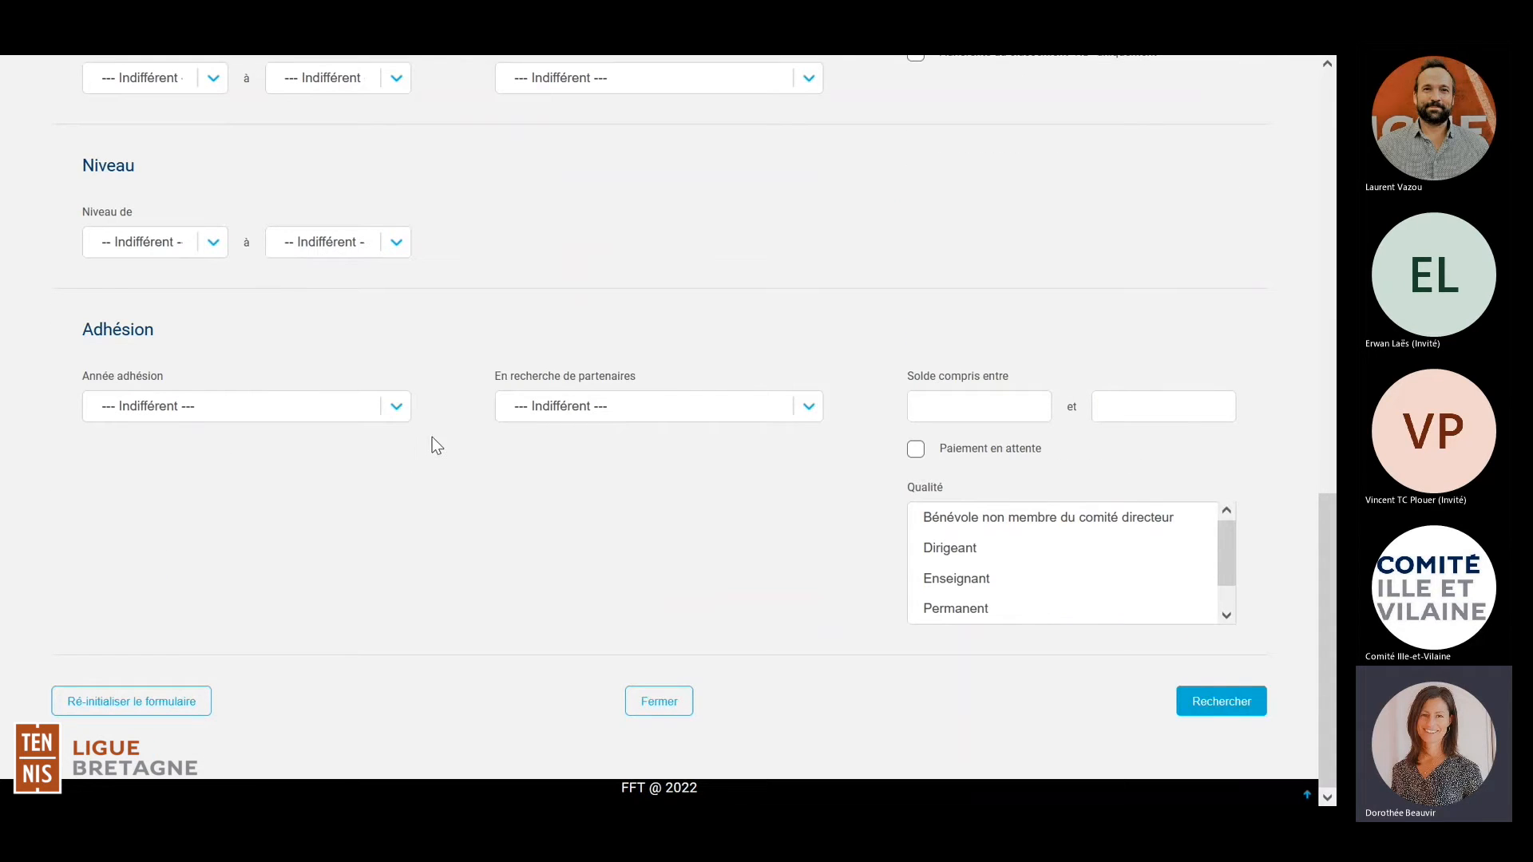
left_click(397, 407)
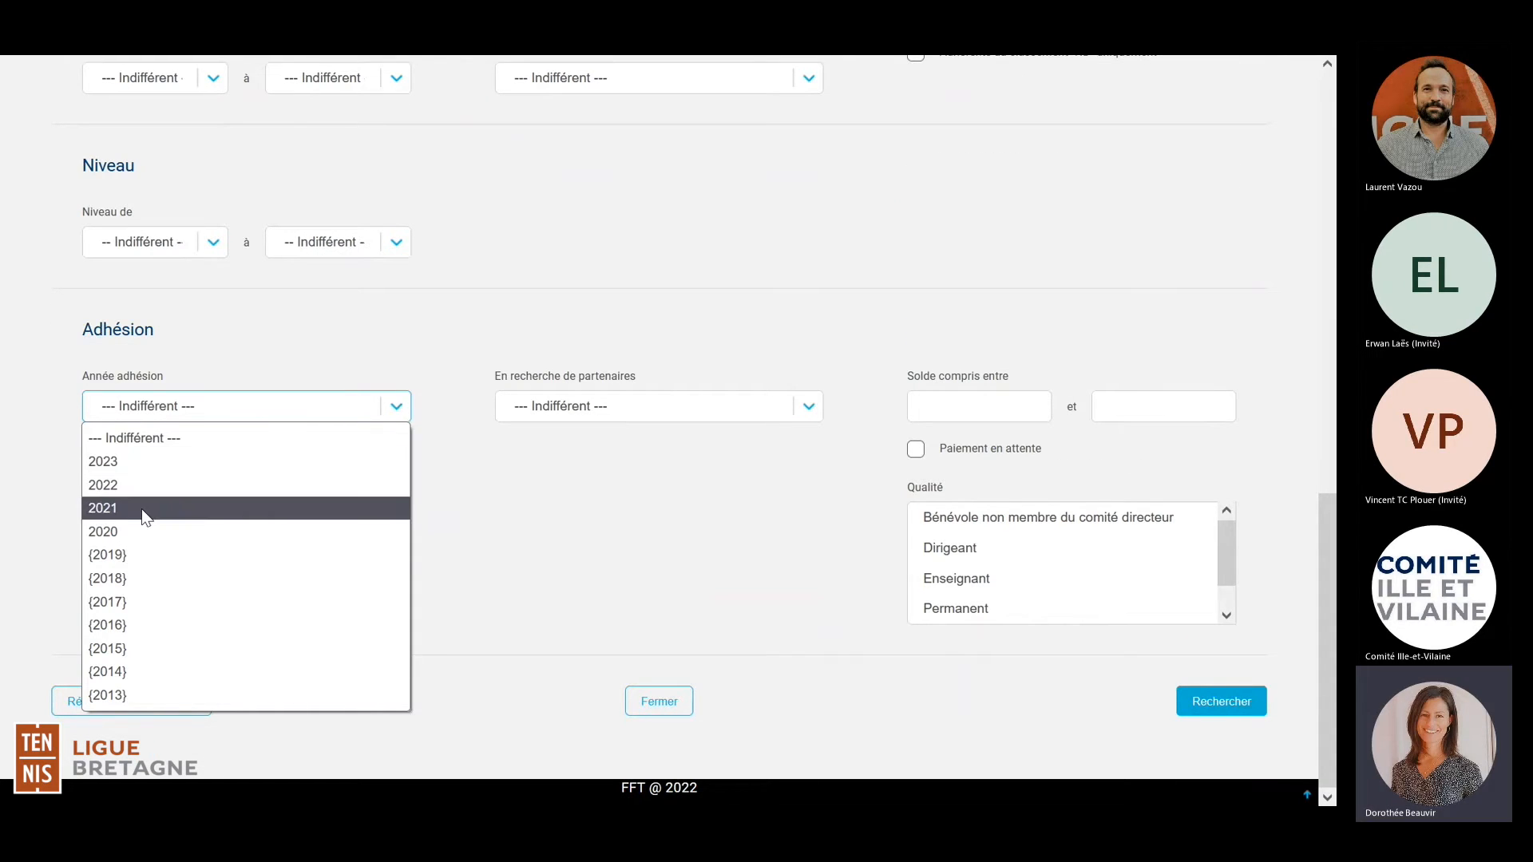
left_click(114, 486)
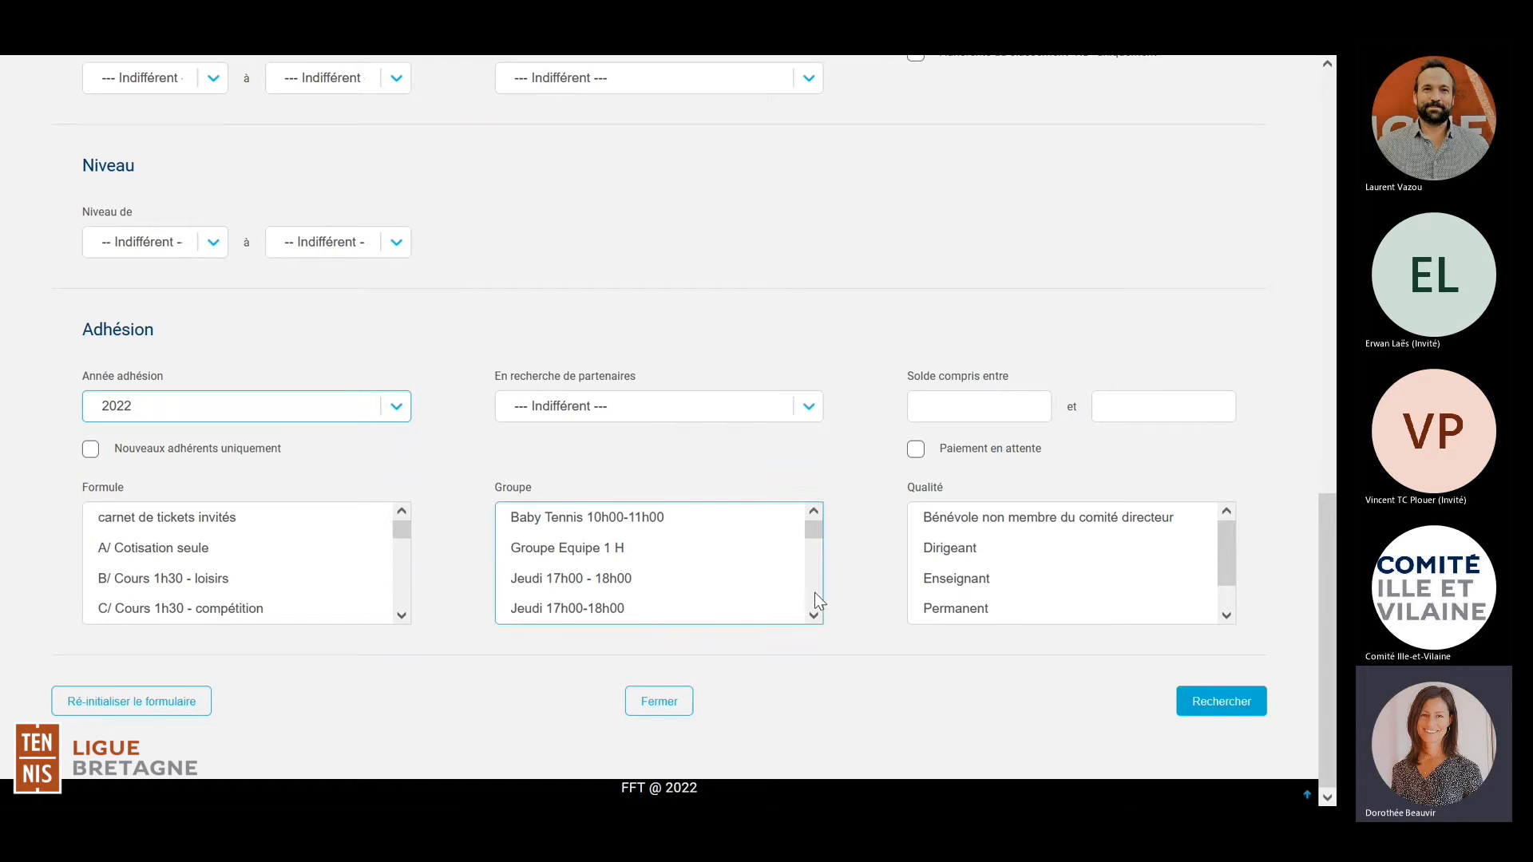
Step: Select the groups from Mercredi 10h00-11h00 through Mercredi 11h00-12h30 and search for the matching members
left_click(815, 616)
left_click(815, 615)
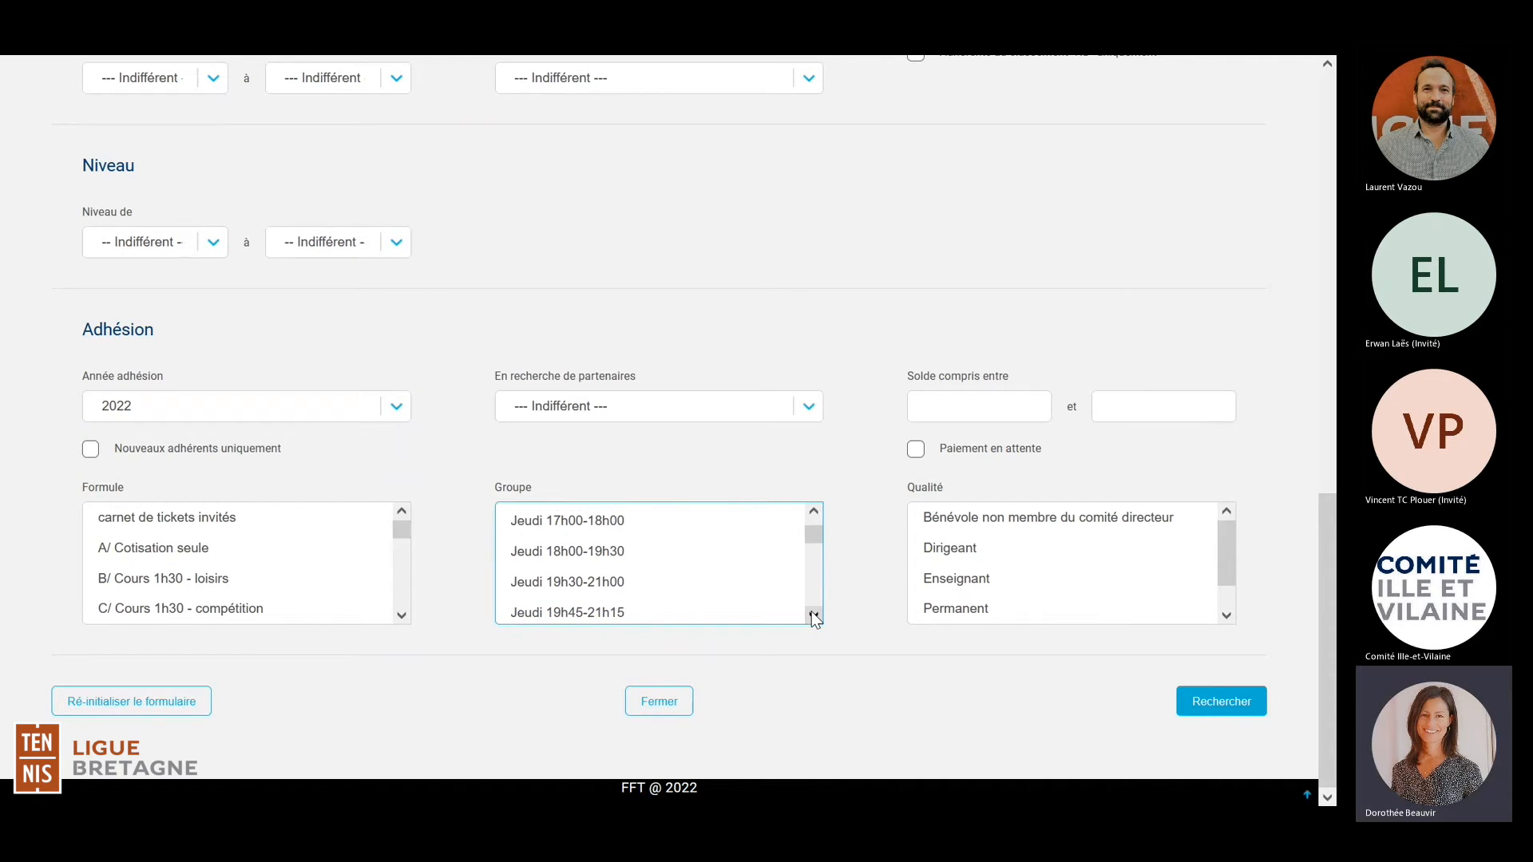
left_click(815, 616)
left_click(814, 616)
left_click(814, 615)
left_click(814, 615)
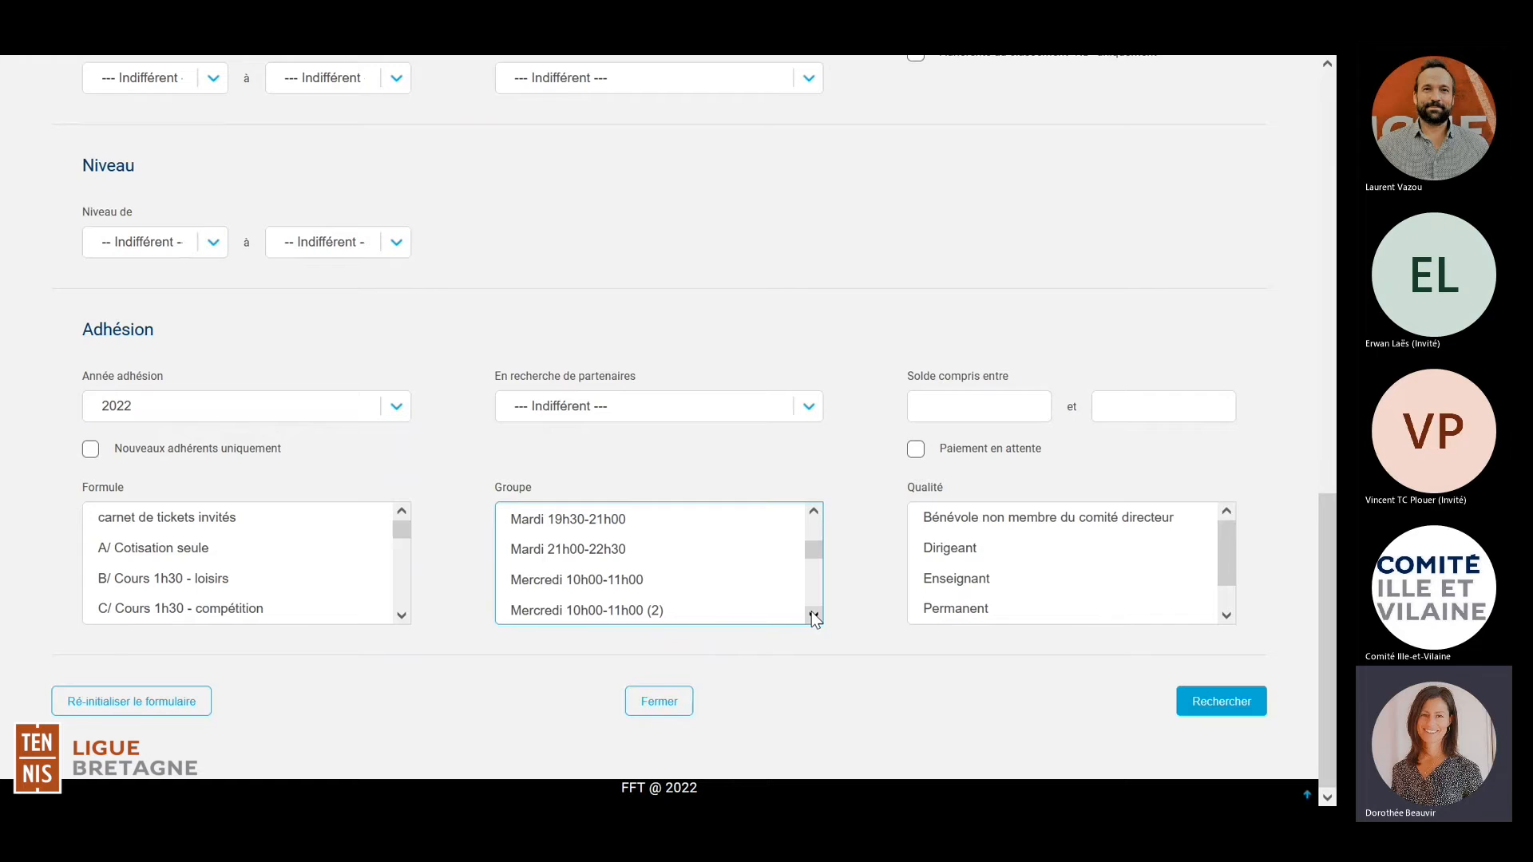
left_click(814, 616)
left_click(815, 616)
left_click(814, 616)
left_click(821, 511)
left_click(613, 539)
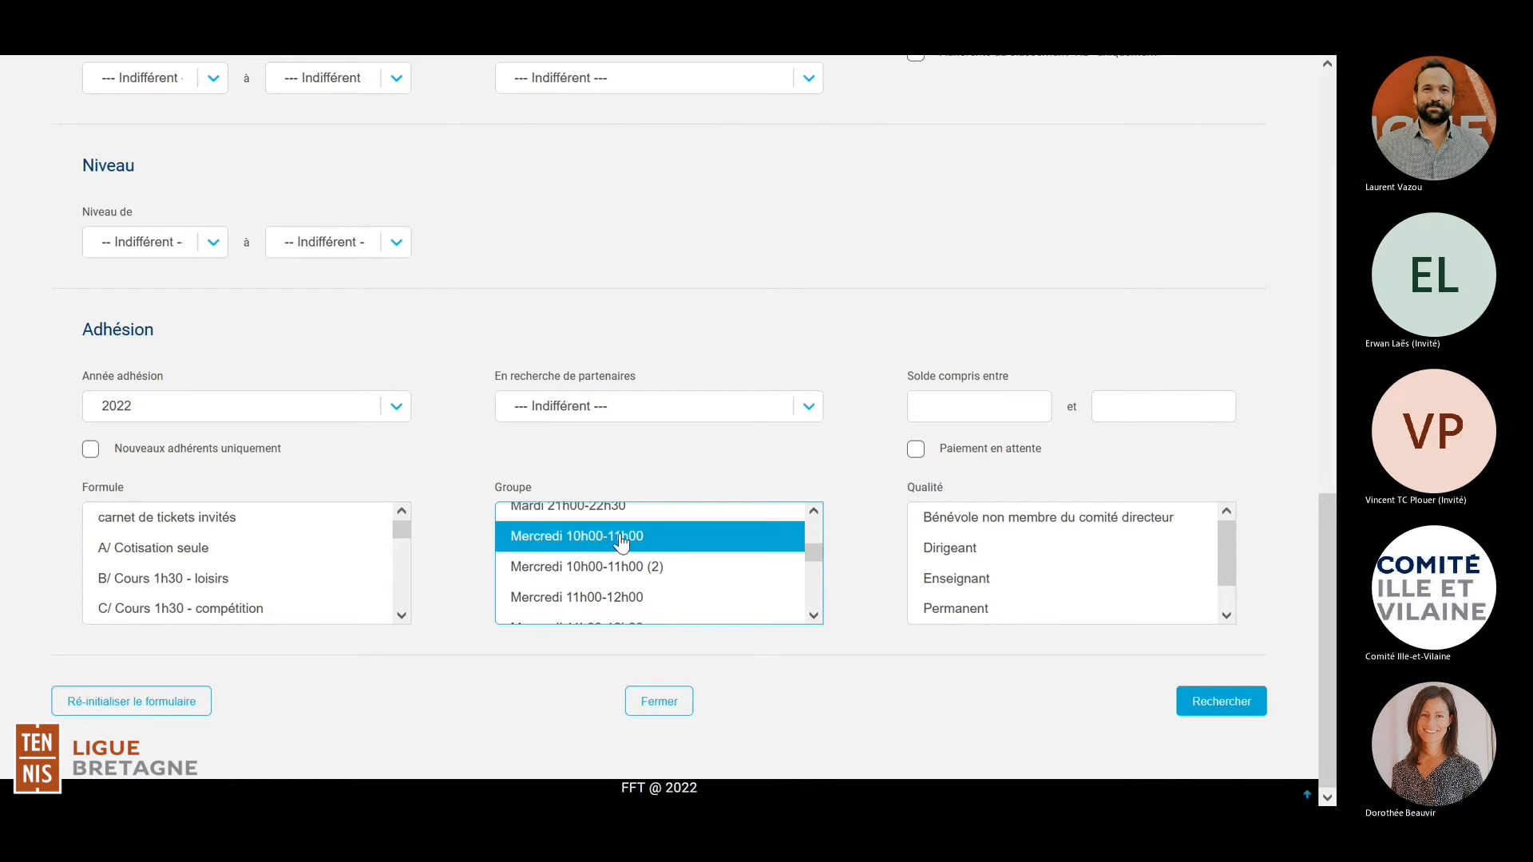
left_click_drag(612, 551, 648, 589)
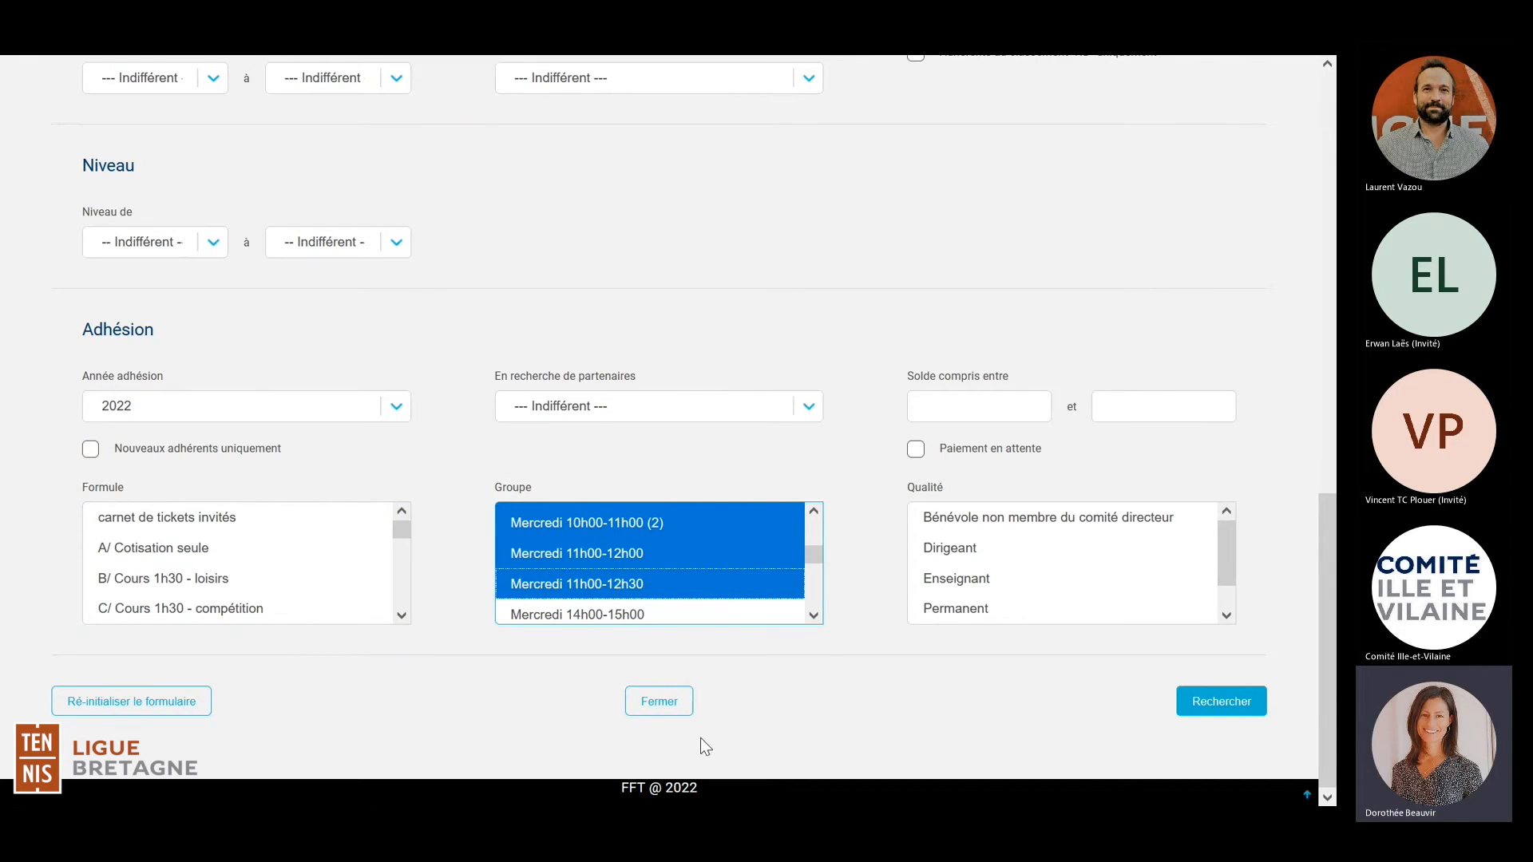
left_click(1222, 703)
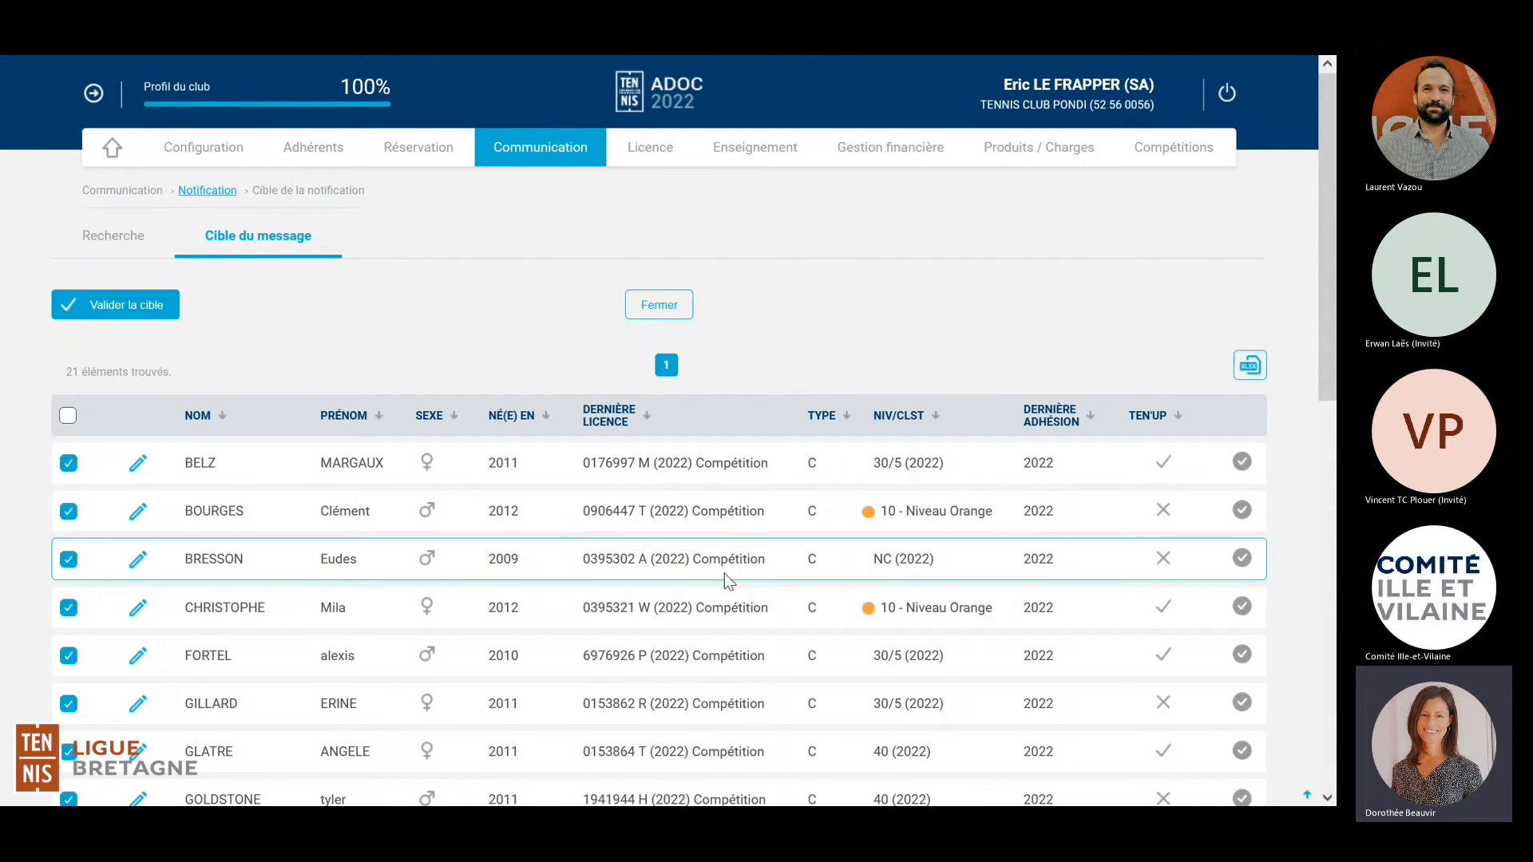
Step: Review the found members and their Ten'Up status, and validate the whole target as recipients
scroll(725, 574, "down", 1)
scroll(725, 573, "down", 1)
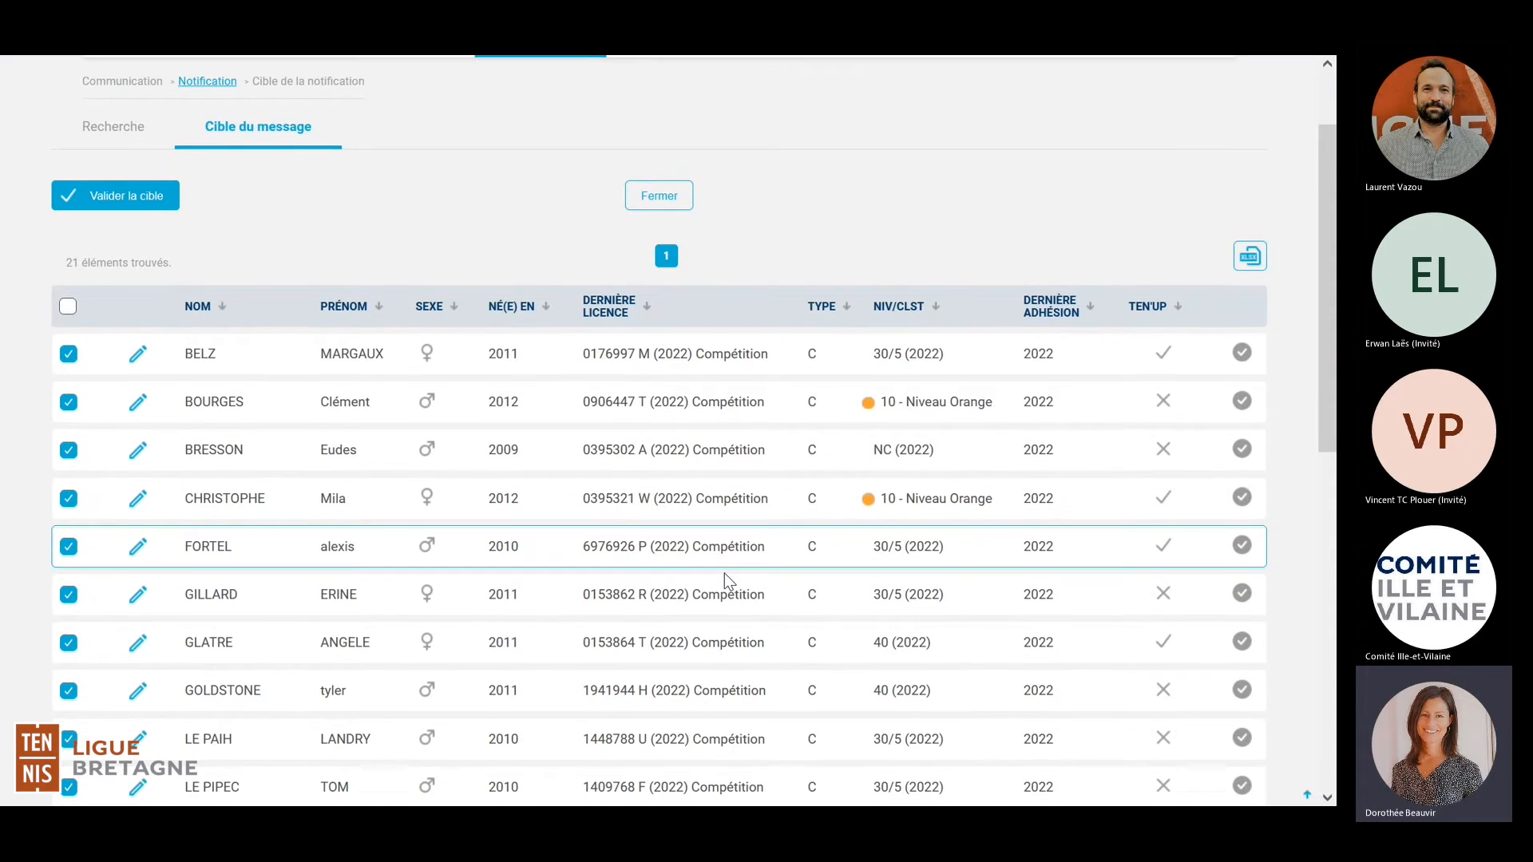
scroll(725, 573, "down", 1)
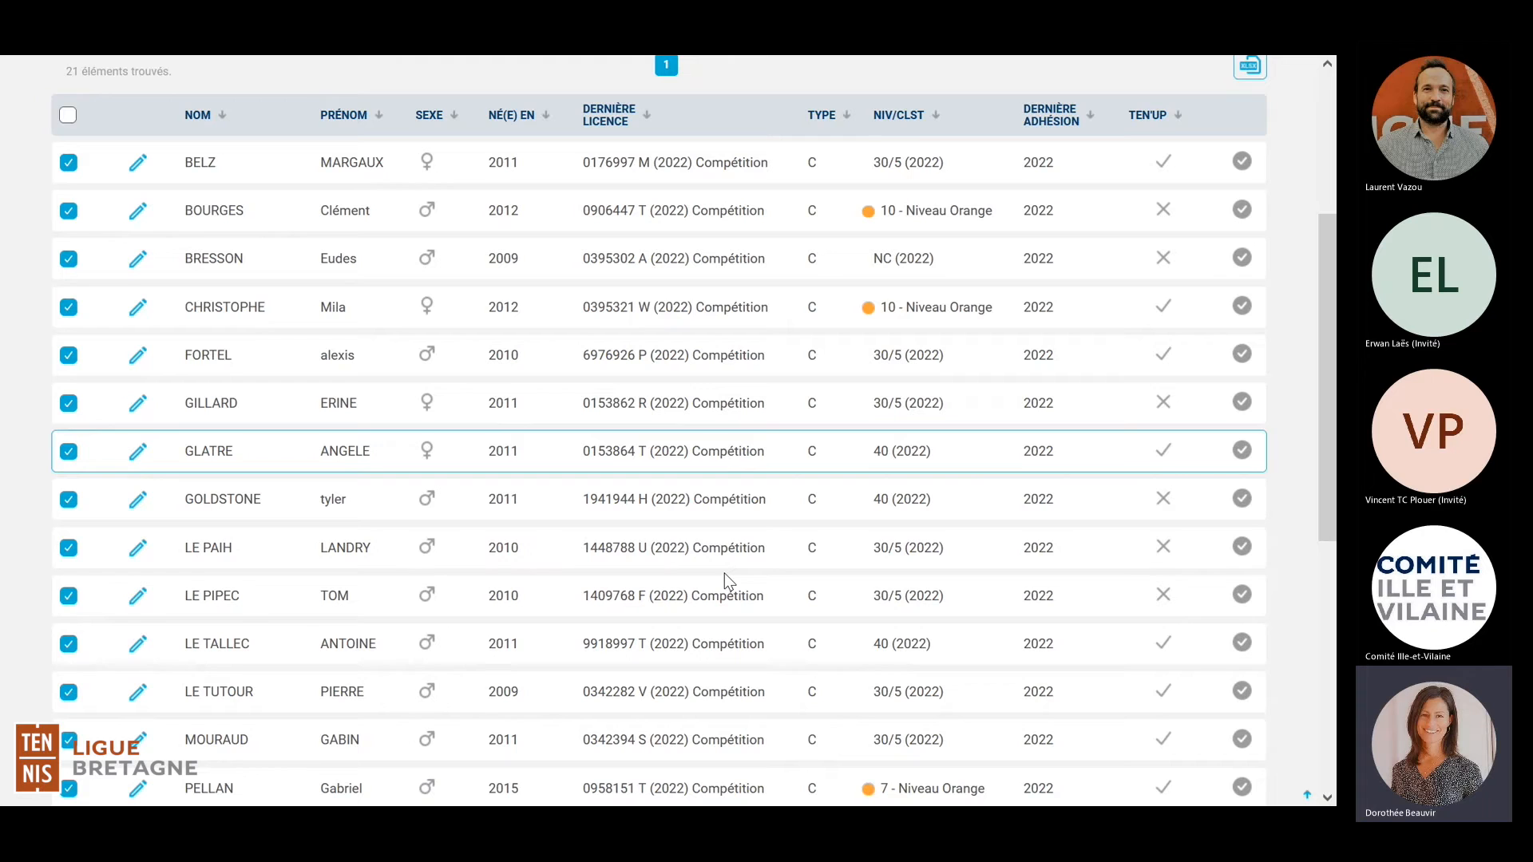
scroll(725, 573, "down", 1)
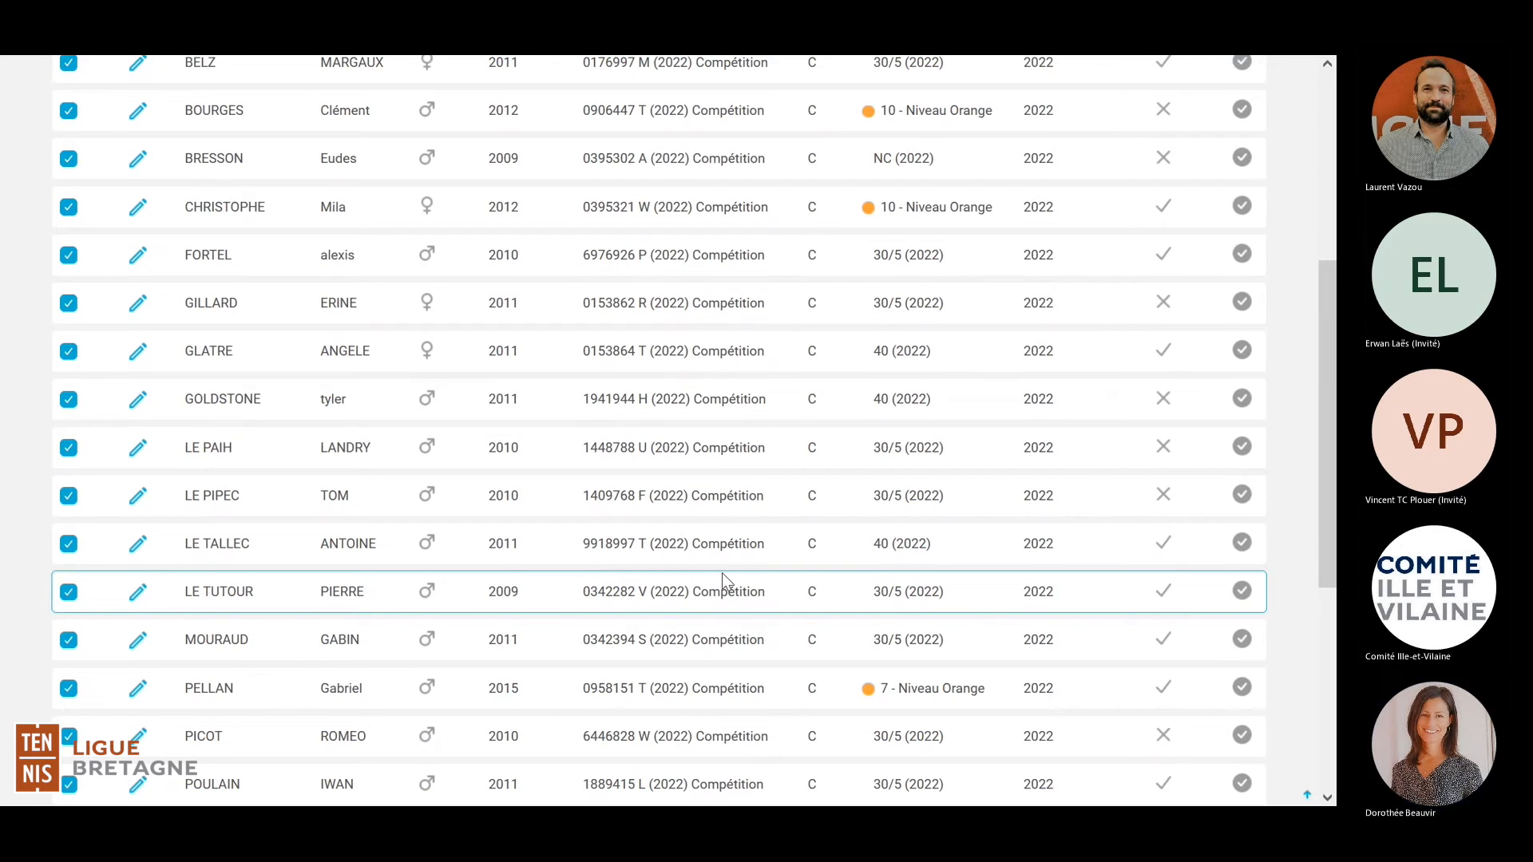
scroll(720, 580, "up", 4)
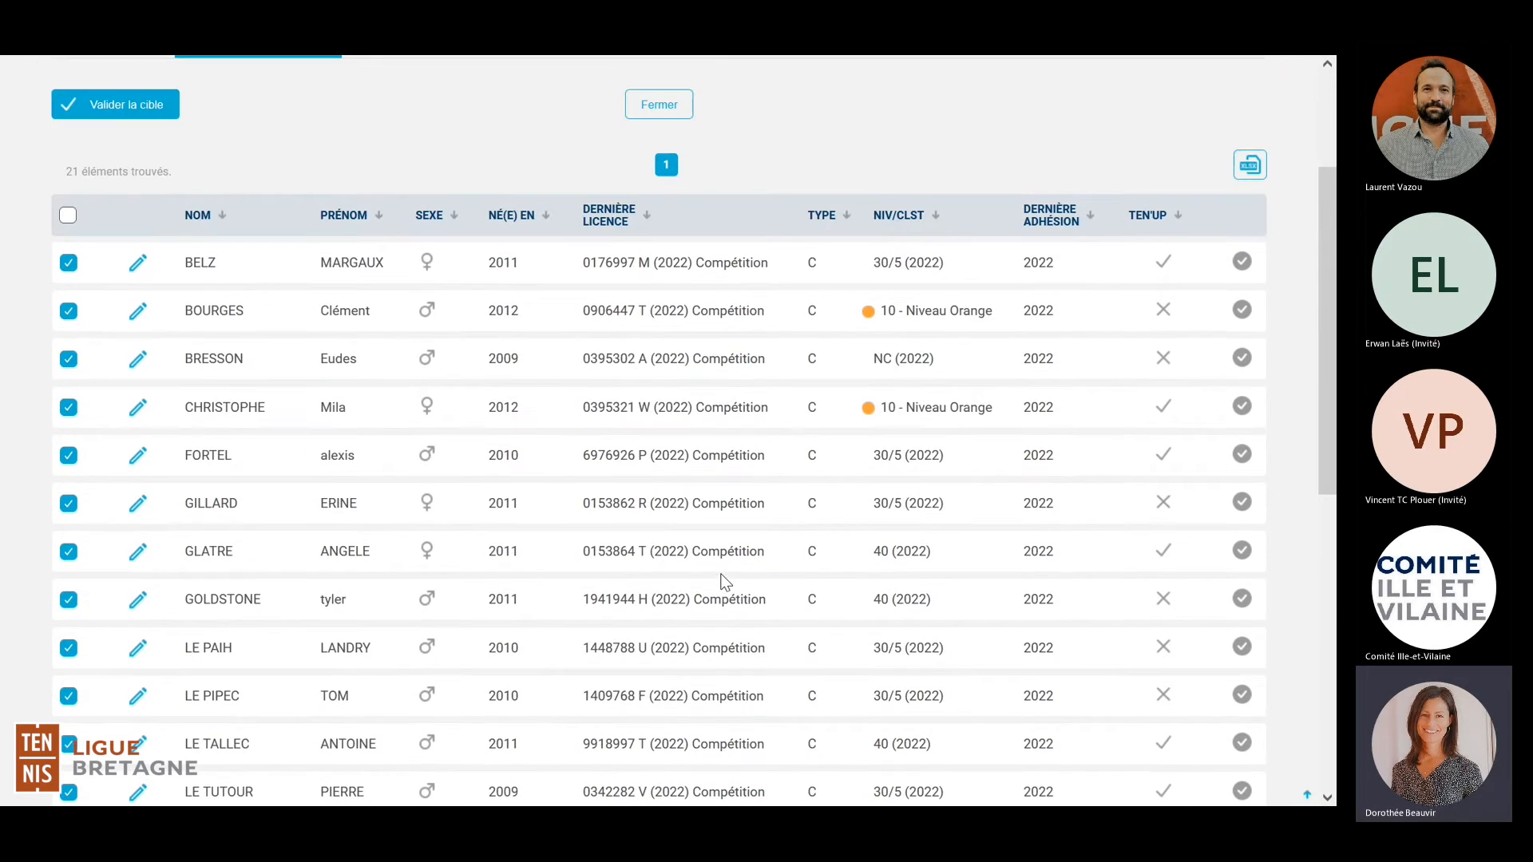
scroll(719, 575, "up", 1)
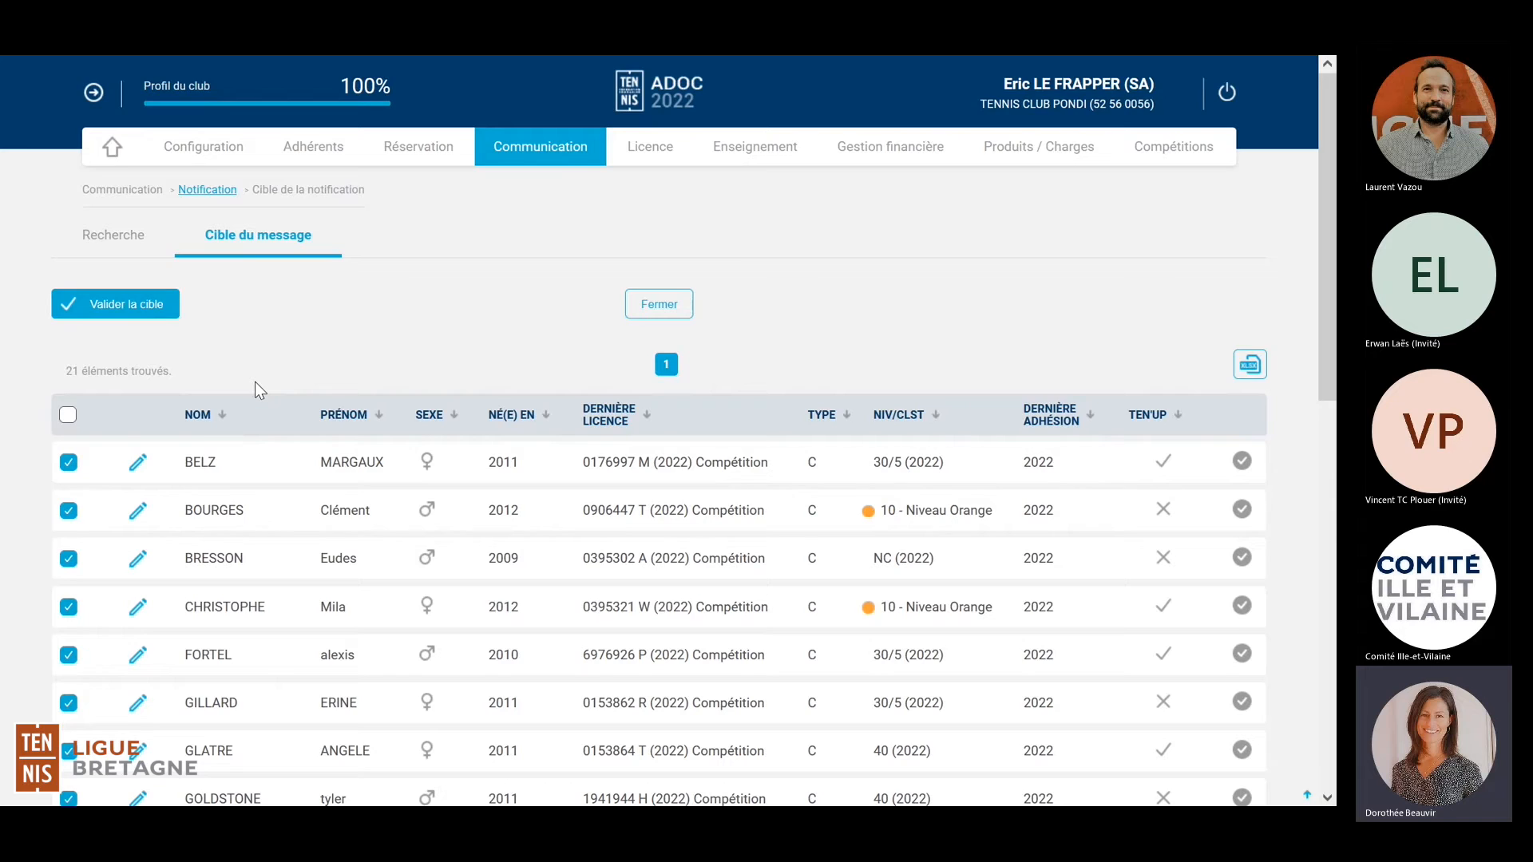
scroll(256, 383, "down", 10)
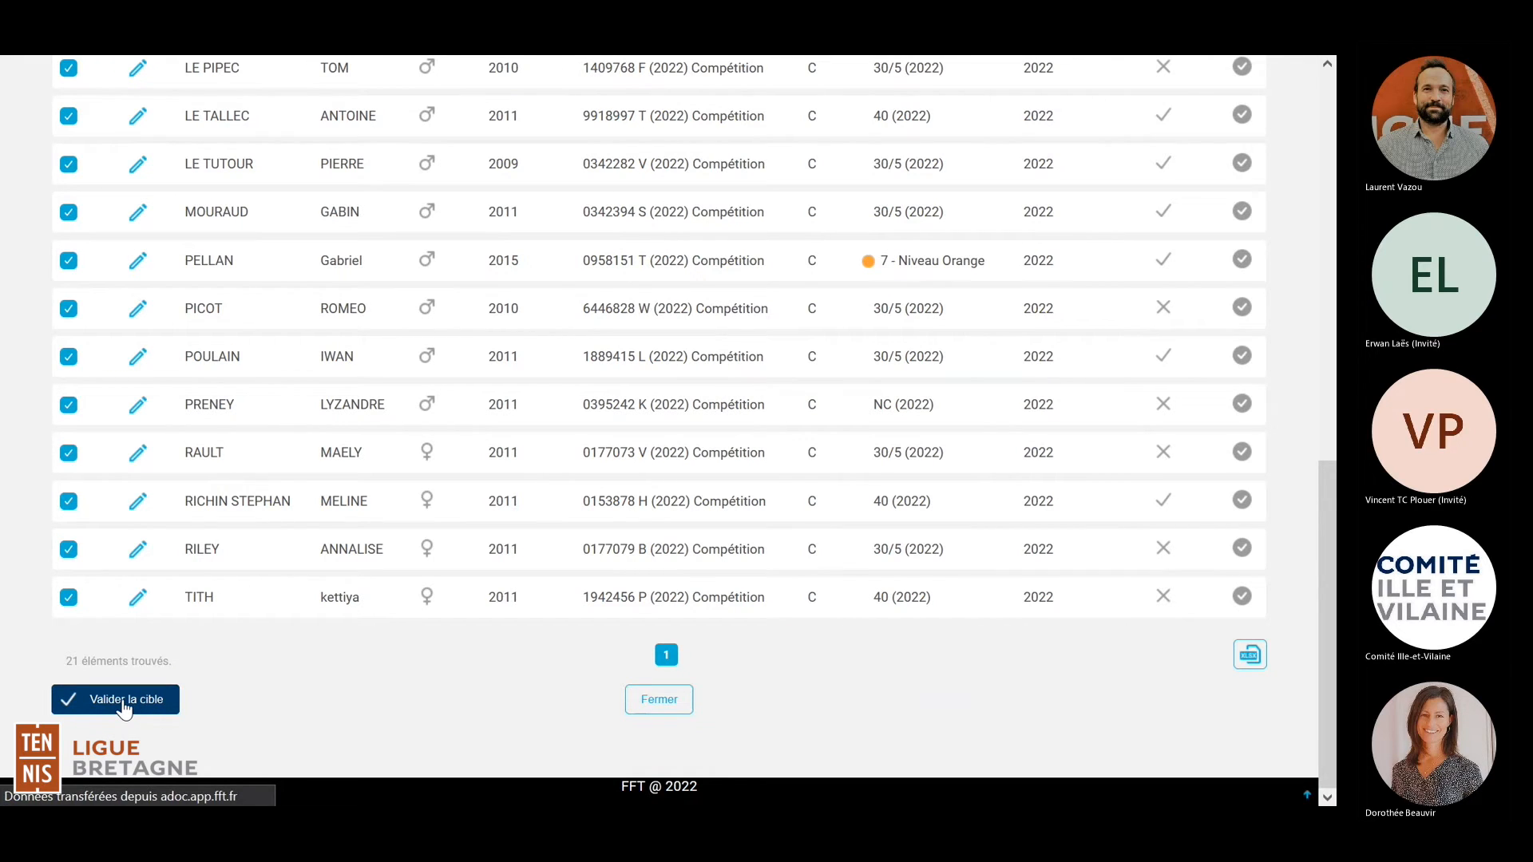
left_click(124, 703)
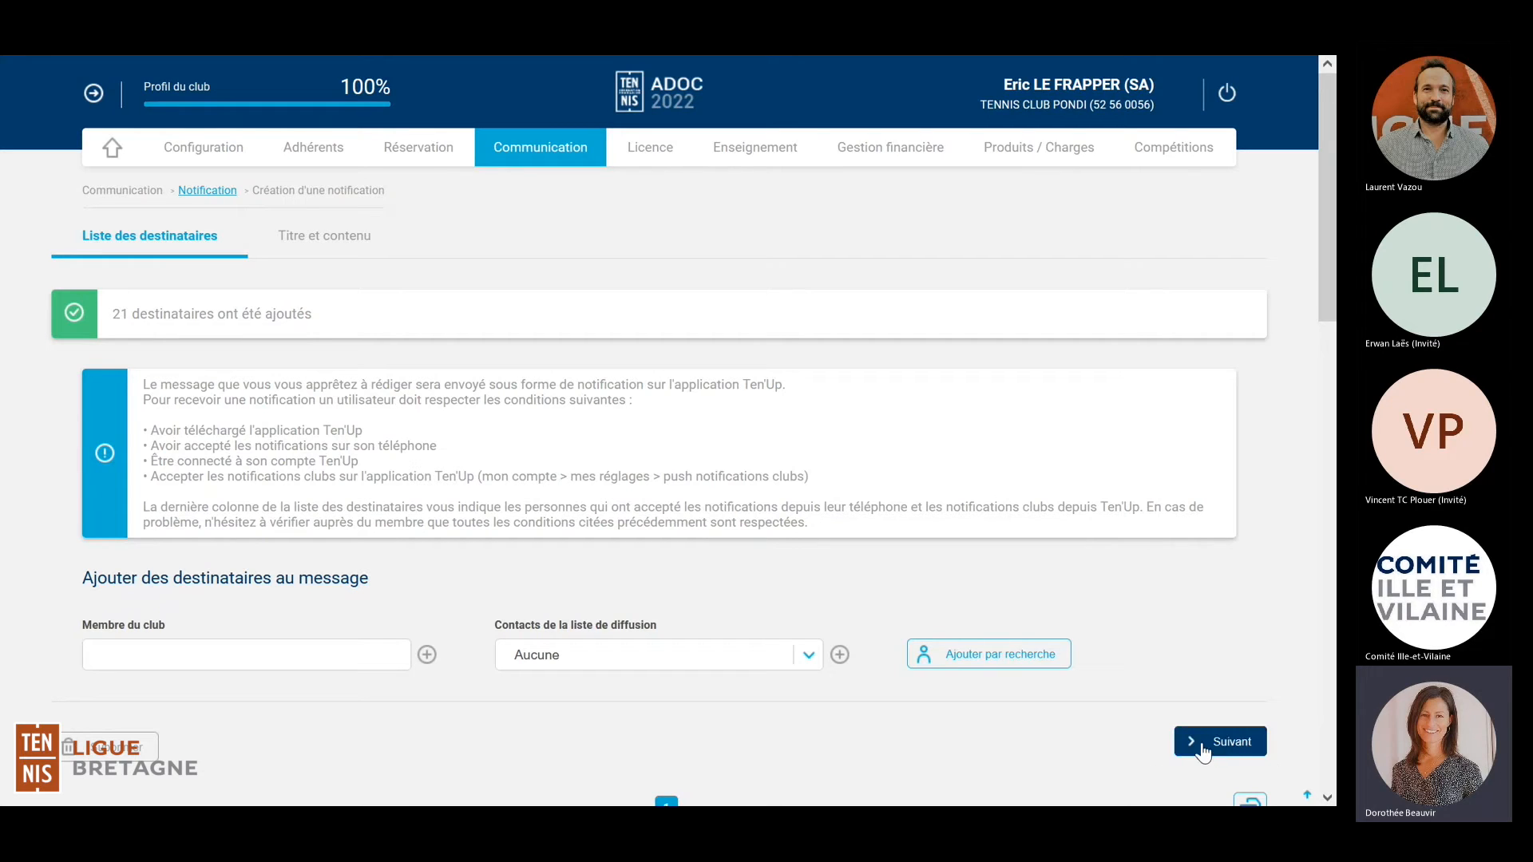
Step: Go to the notification's title and content, and delete all the HTML code from the content
left_click(344, 244)
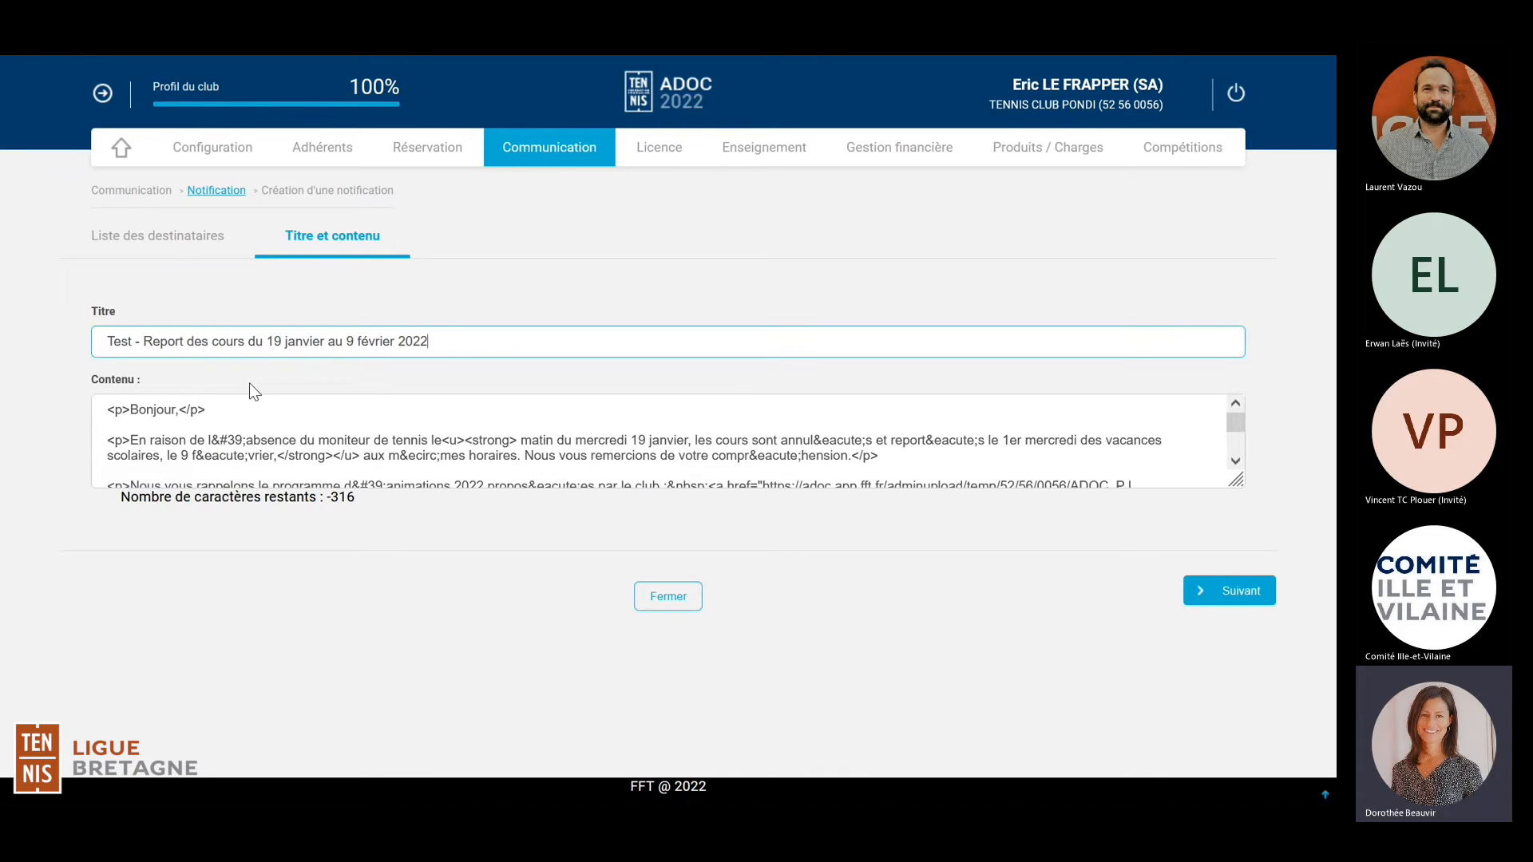
left_click_drag(111, 411, 1154, 486)
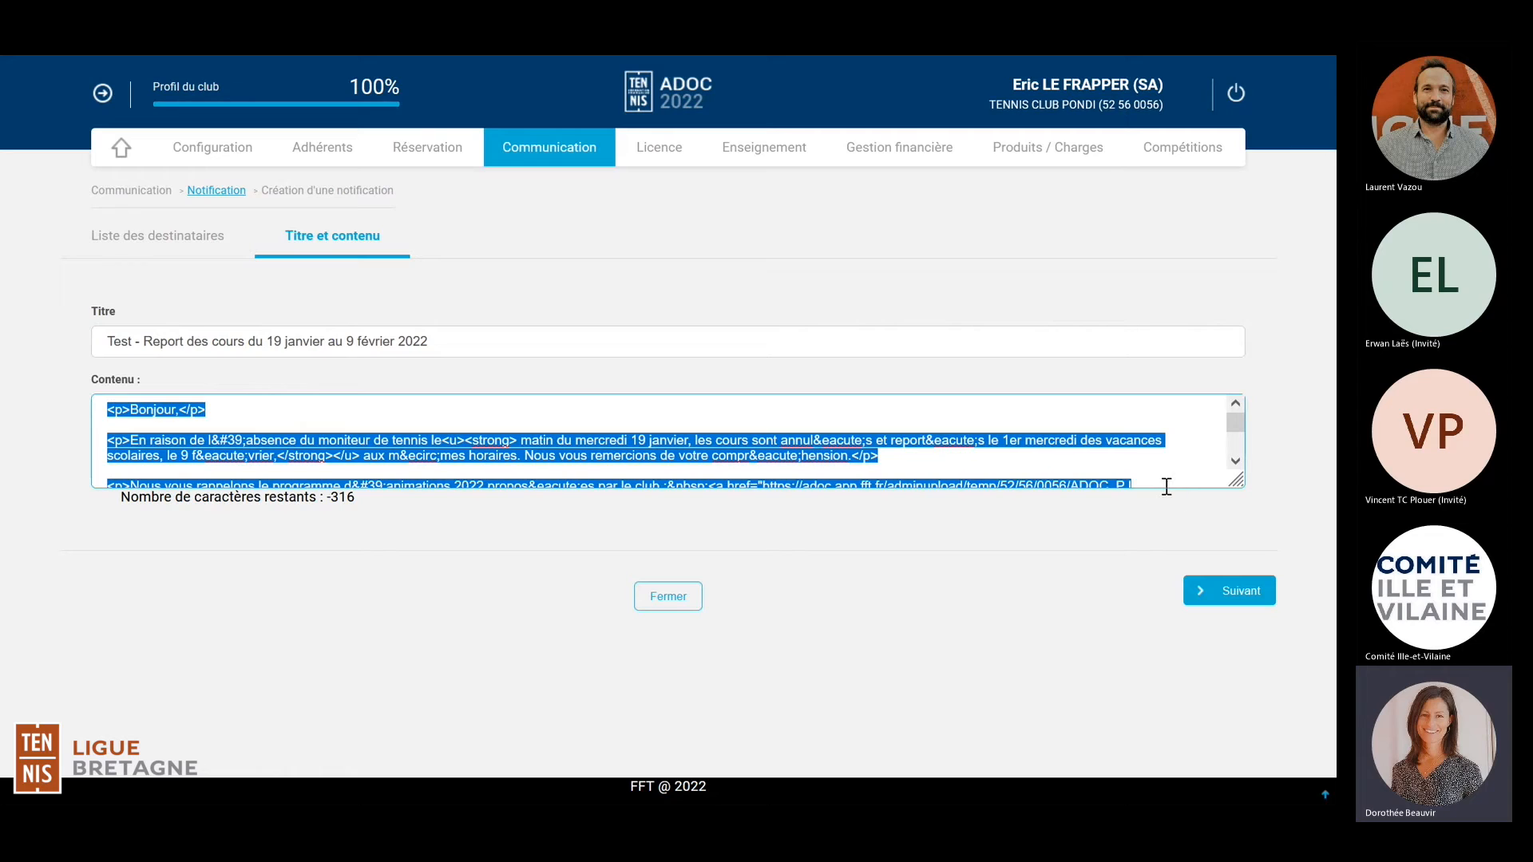
key("BackSpace")
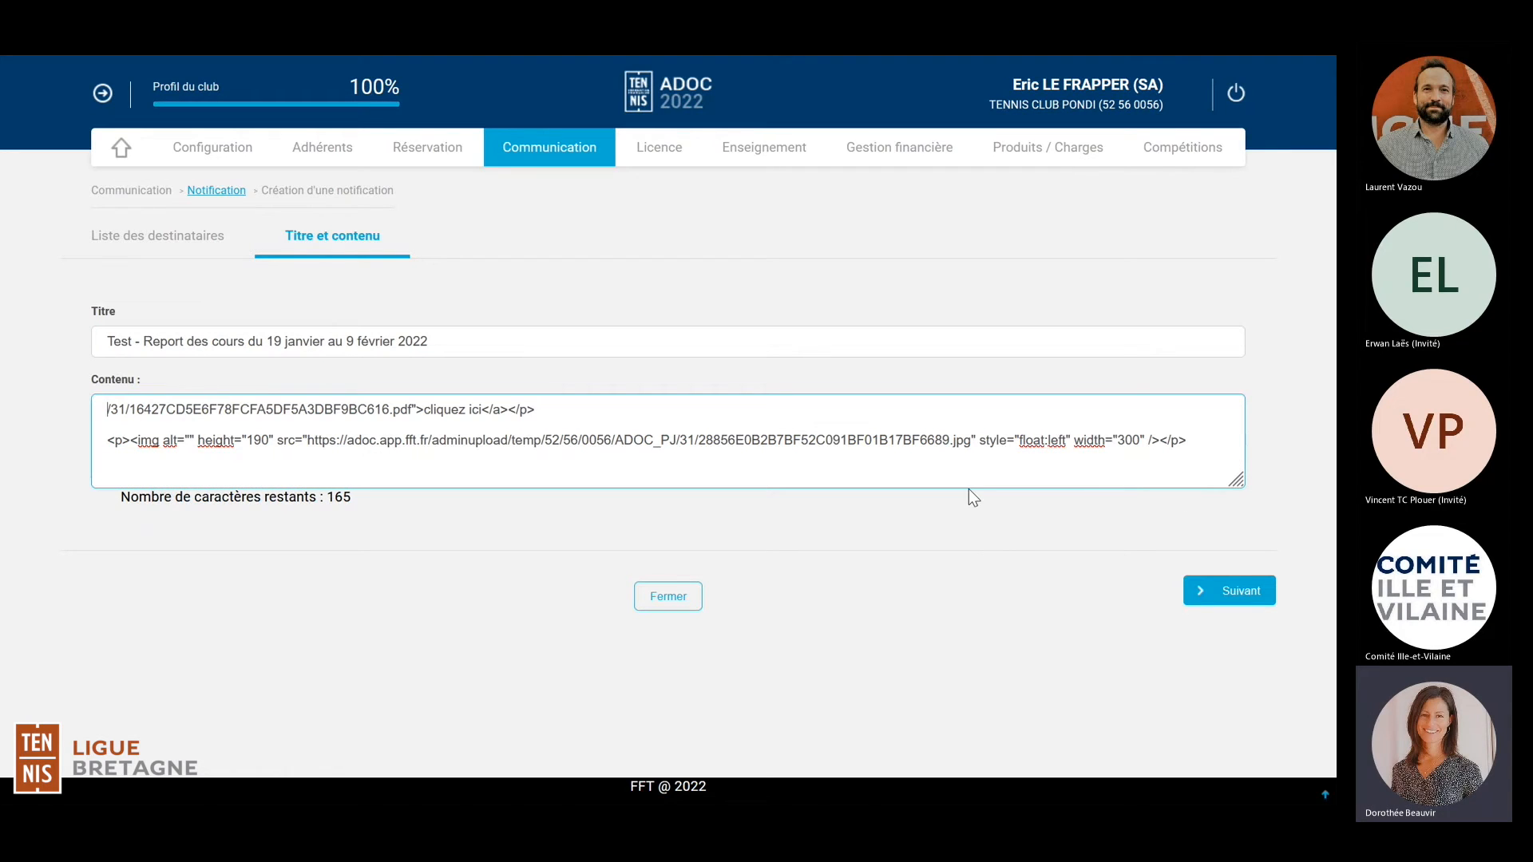
left_click_drag(108, 414, 1215, 440)
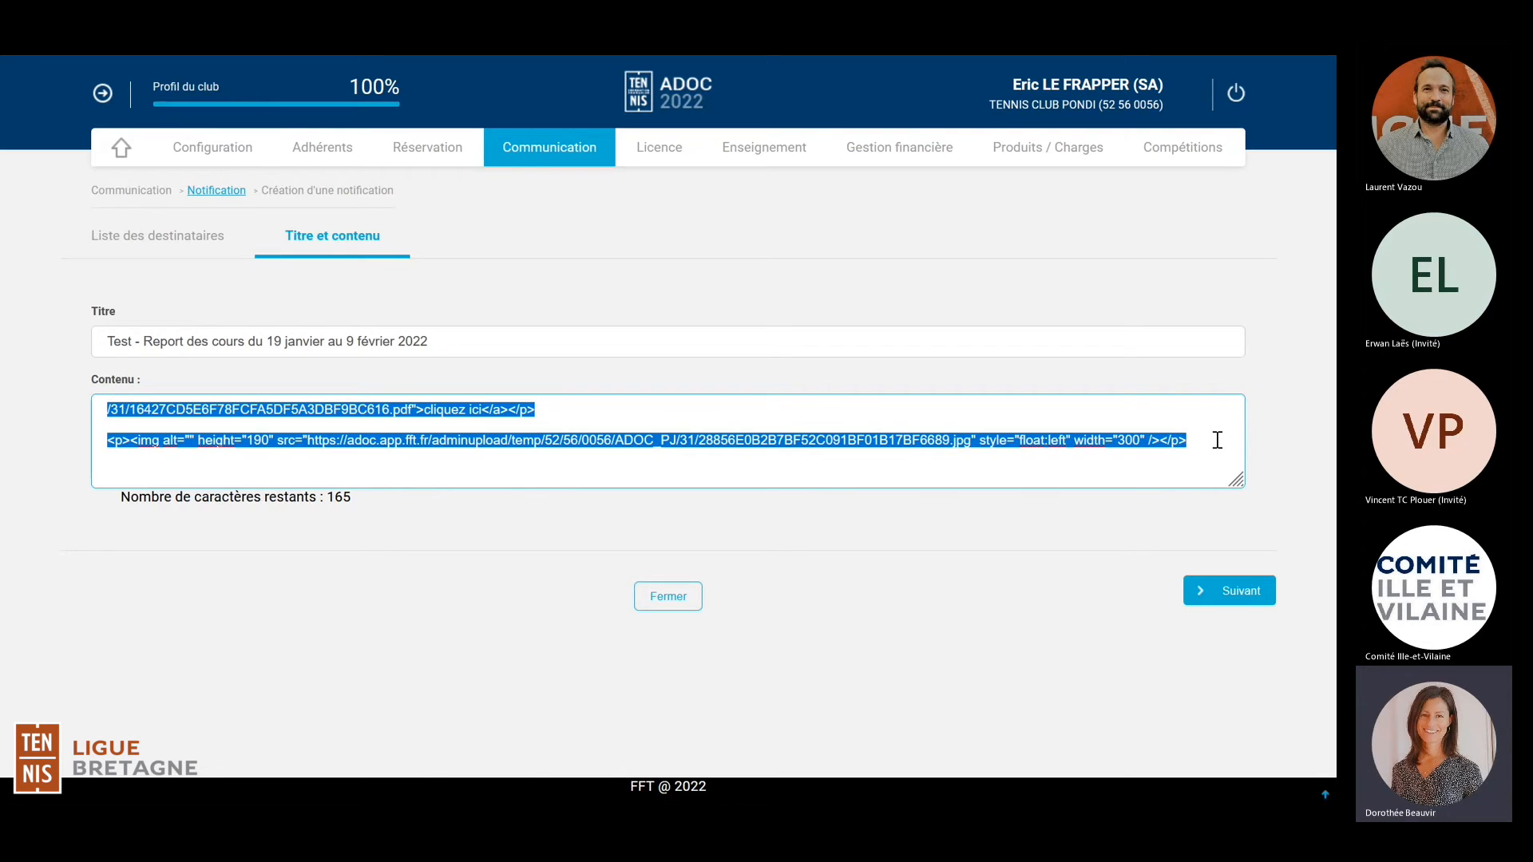
key("BackSpace")
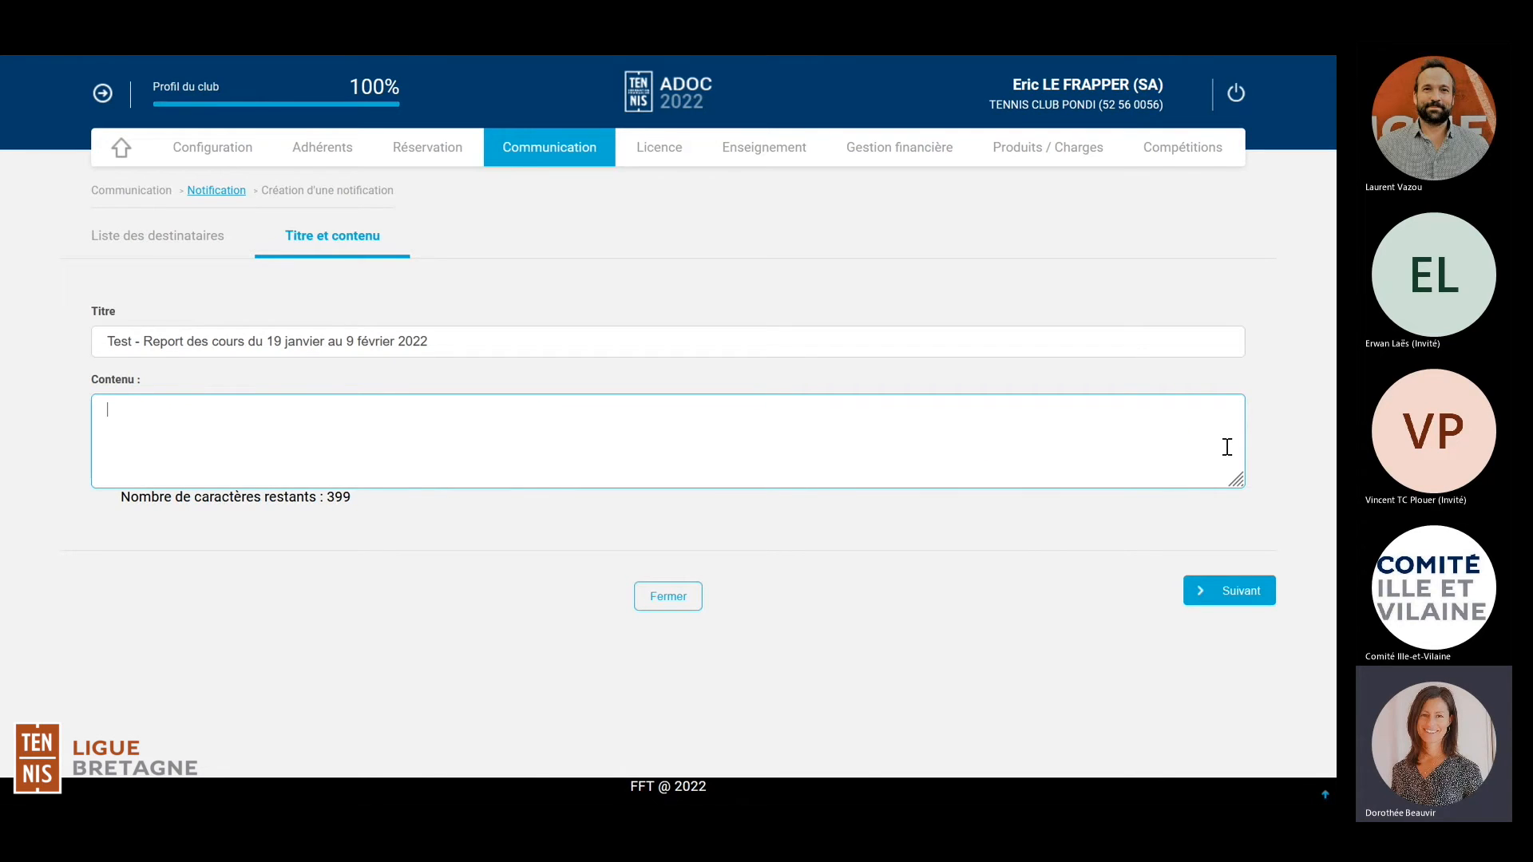
Step: Paste the lesson postponement message as the notification content, delete the animation programme text after "Nous vous remercions de votre compréhension." and proceed
type("Bonjour, En raison de l'absence du moniteur de tennis le matin du mercredi 19 janvier, les cours sont annulés et reportés le 1er mercredi des vacances scolaires, le 9 février, aux mêmes horaires. Nous vous remercions de votre compréhension. Nous vous rappelons le programme d'animations 2022 proposées par le club : Tous les enfants du club sont invités pour un après-midi de matches libres suivi d’une galette des rois. L’animation sera encadrée par les moniteurs du club.")
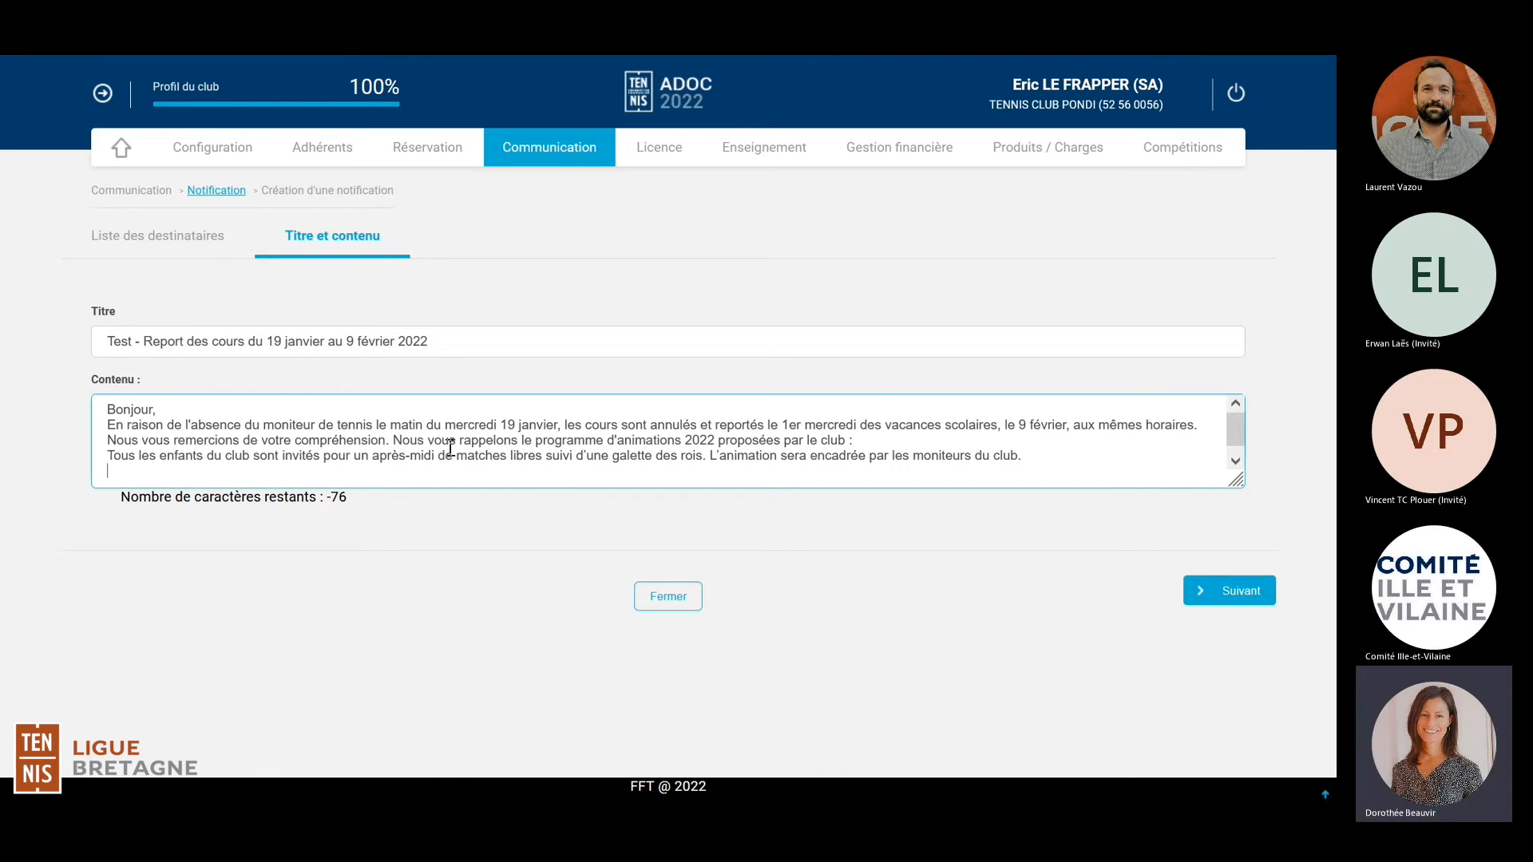
left_click_drag(393, 440, 1056, 464)
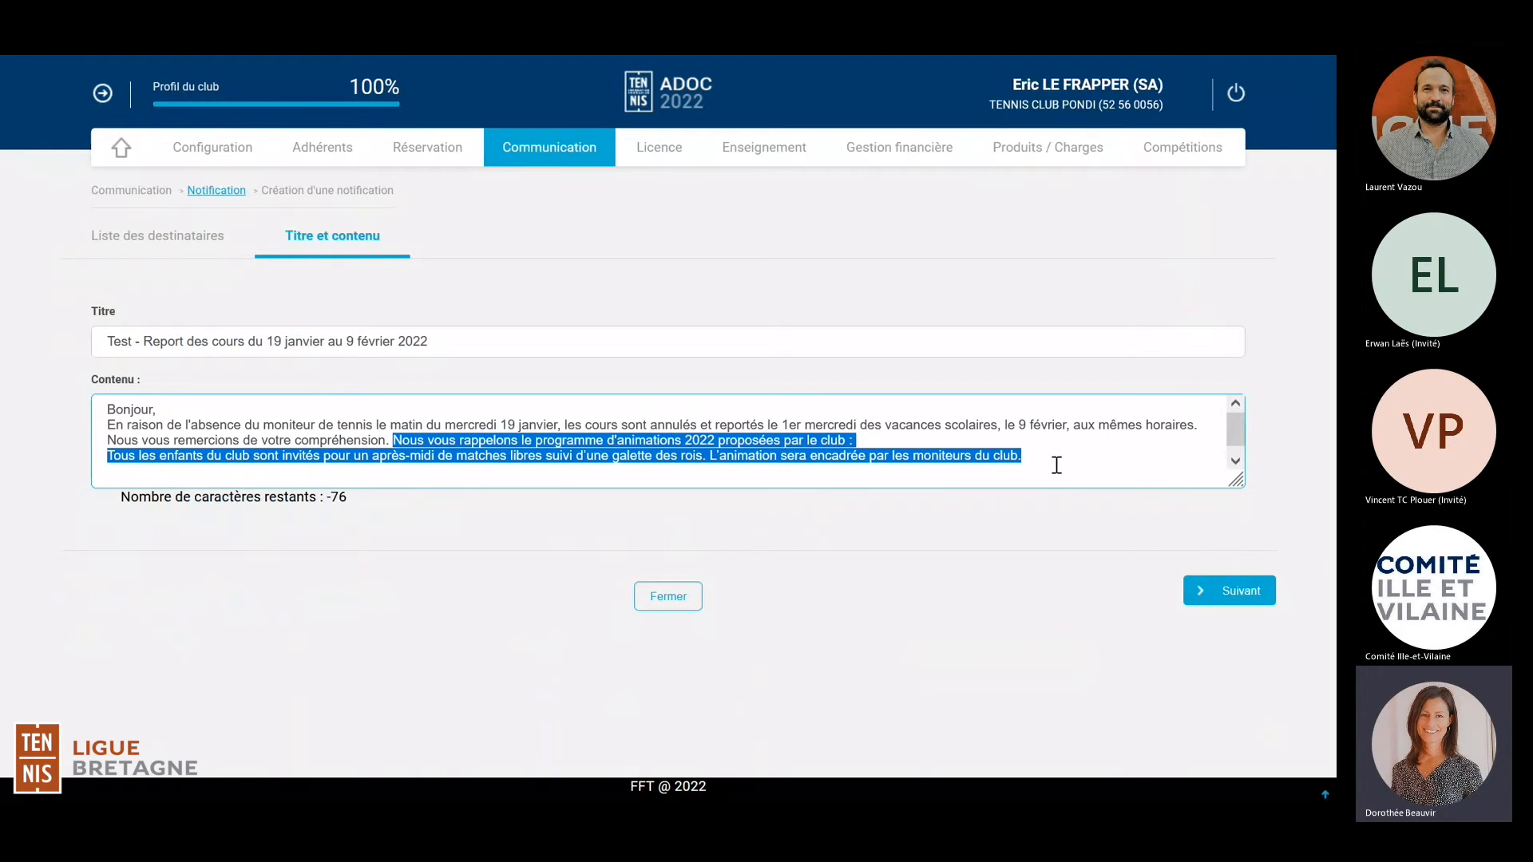
key("BackSpace")
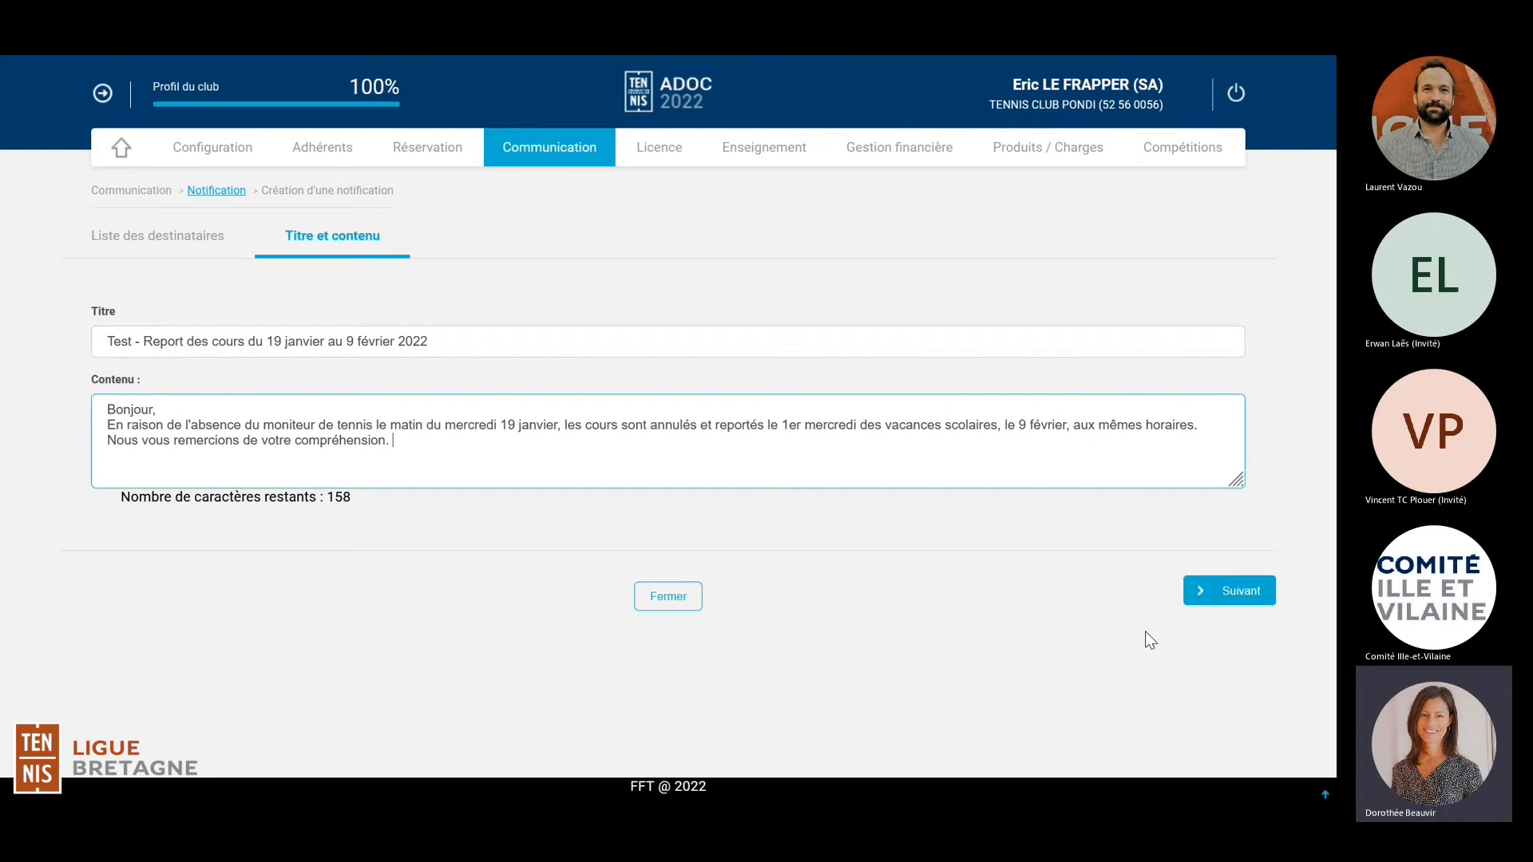
left_click(1243, 600)
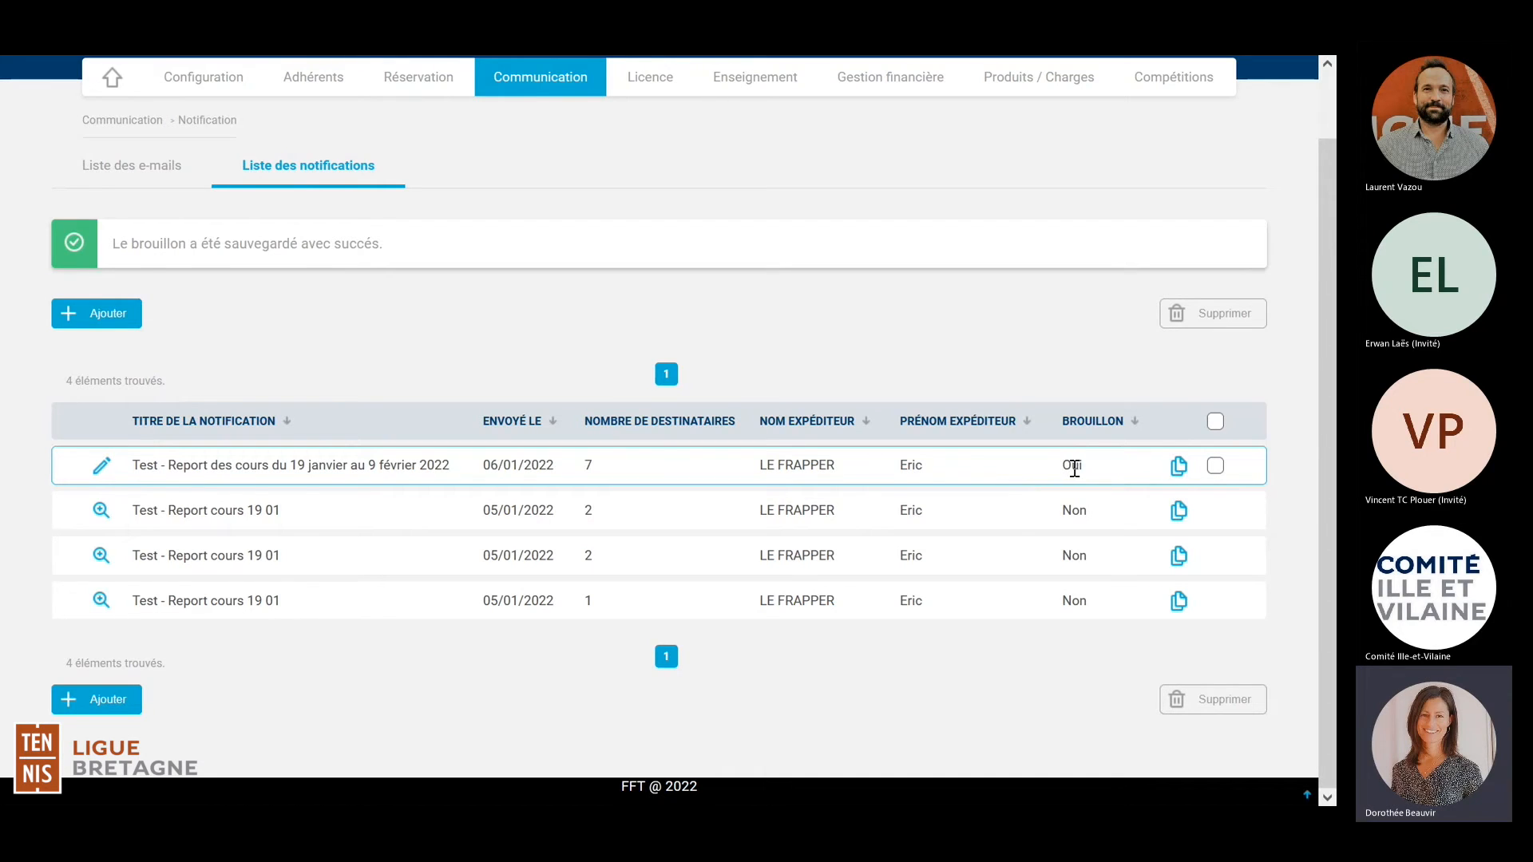
Step: Select the draft notification "Test - Report des cours du 19 janvier au 9 février 2022" in the notification list and delete it
left_click(1215, 466)
left_click(1216, 466)
left_click(1215, 467)
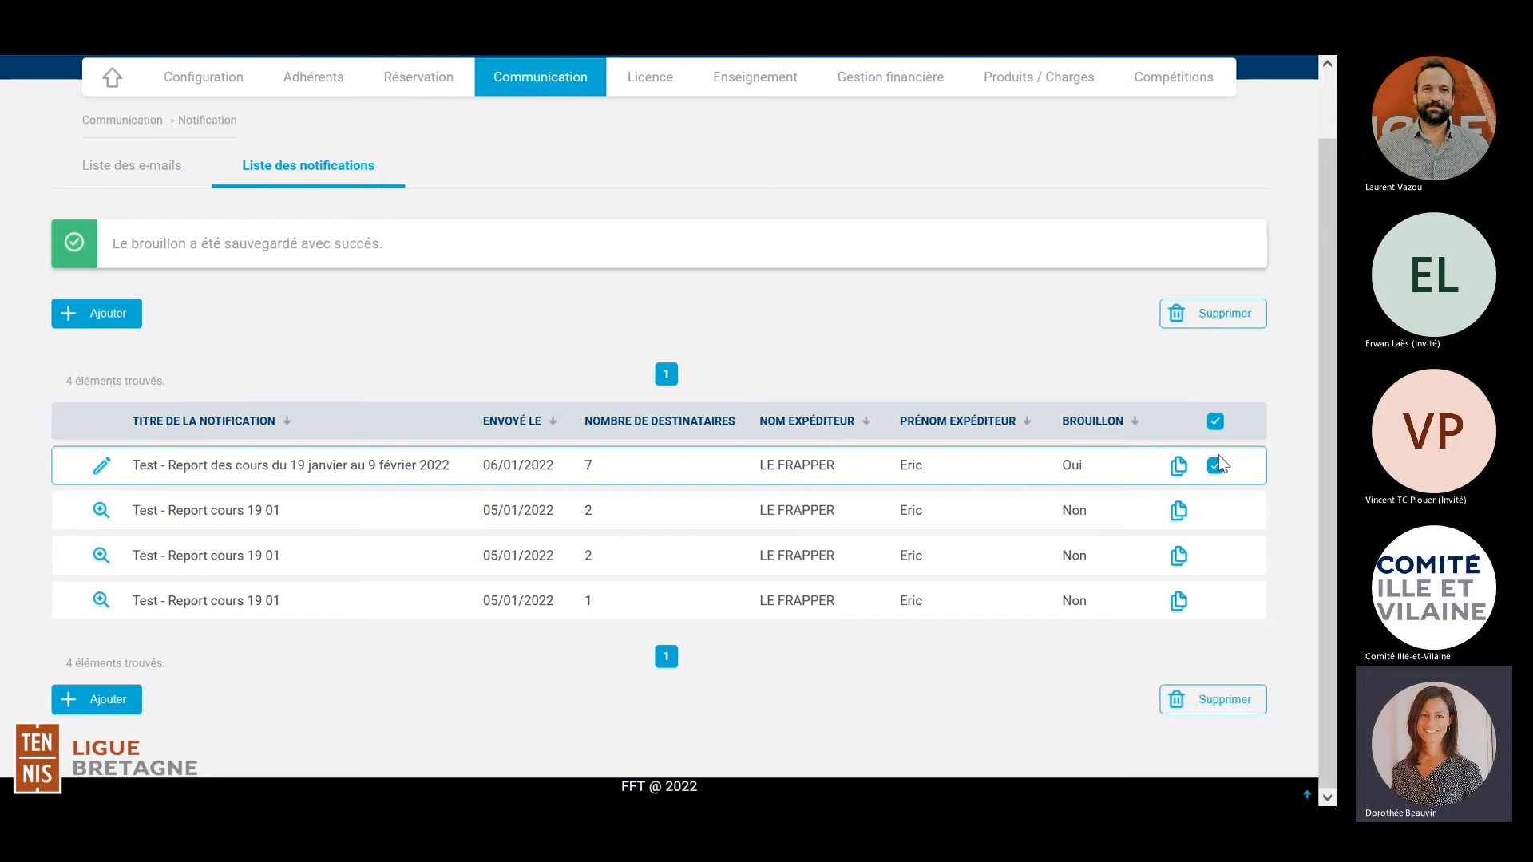
left_click(1239, 702)
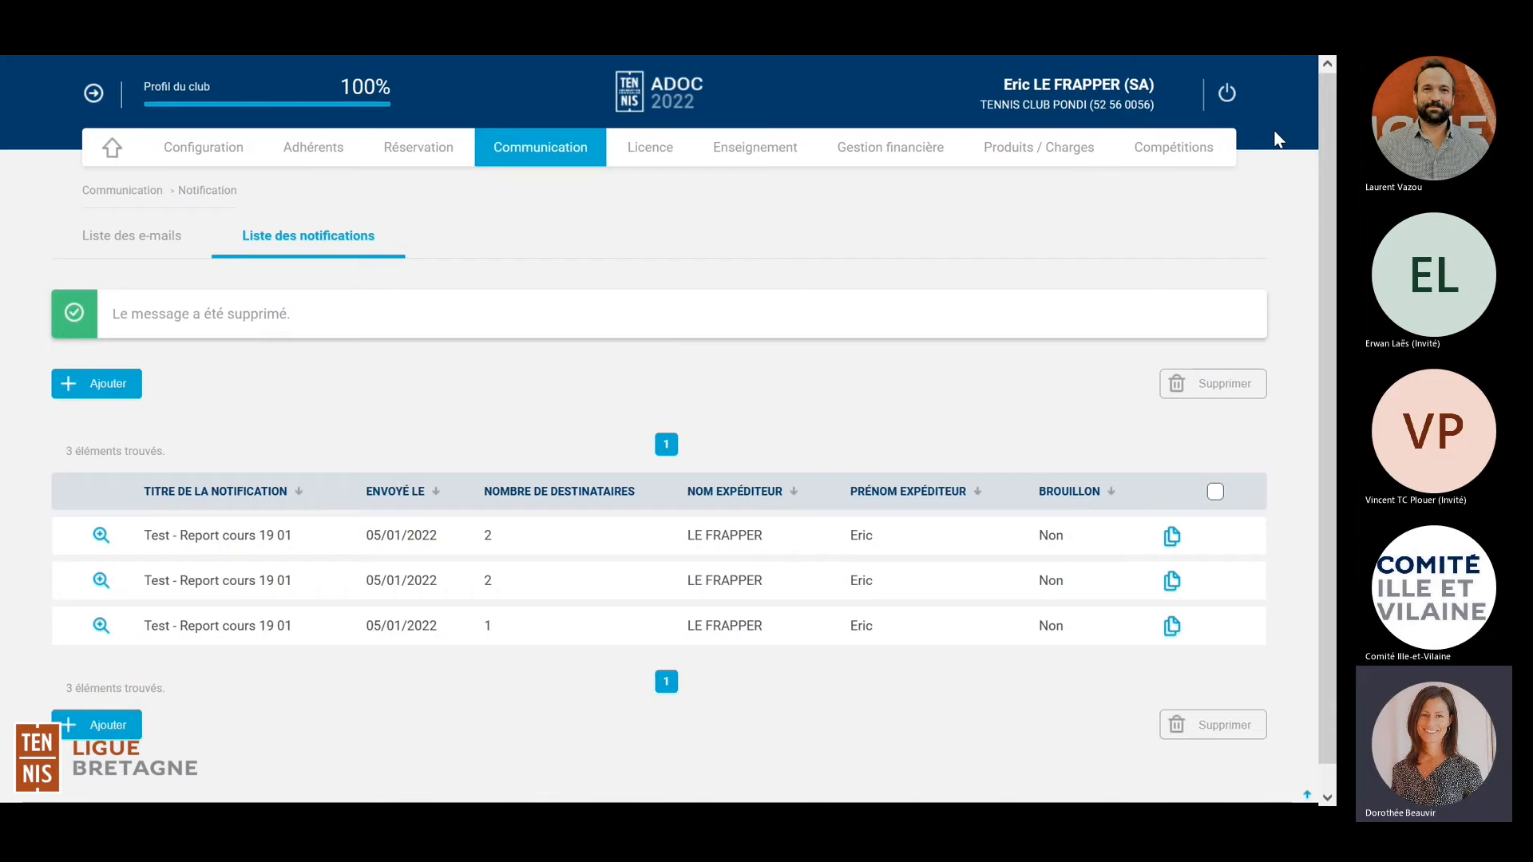
Step: Switch from the browser to the PDF "Copies écrans Ten'Up.pdf" in Acrobat Reader and display it in full-screen mode
mouse_move(1300, 94)
left_click(1311, 123)
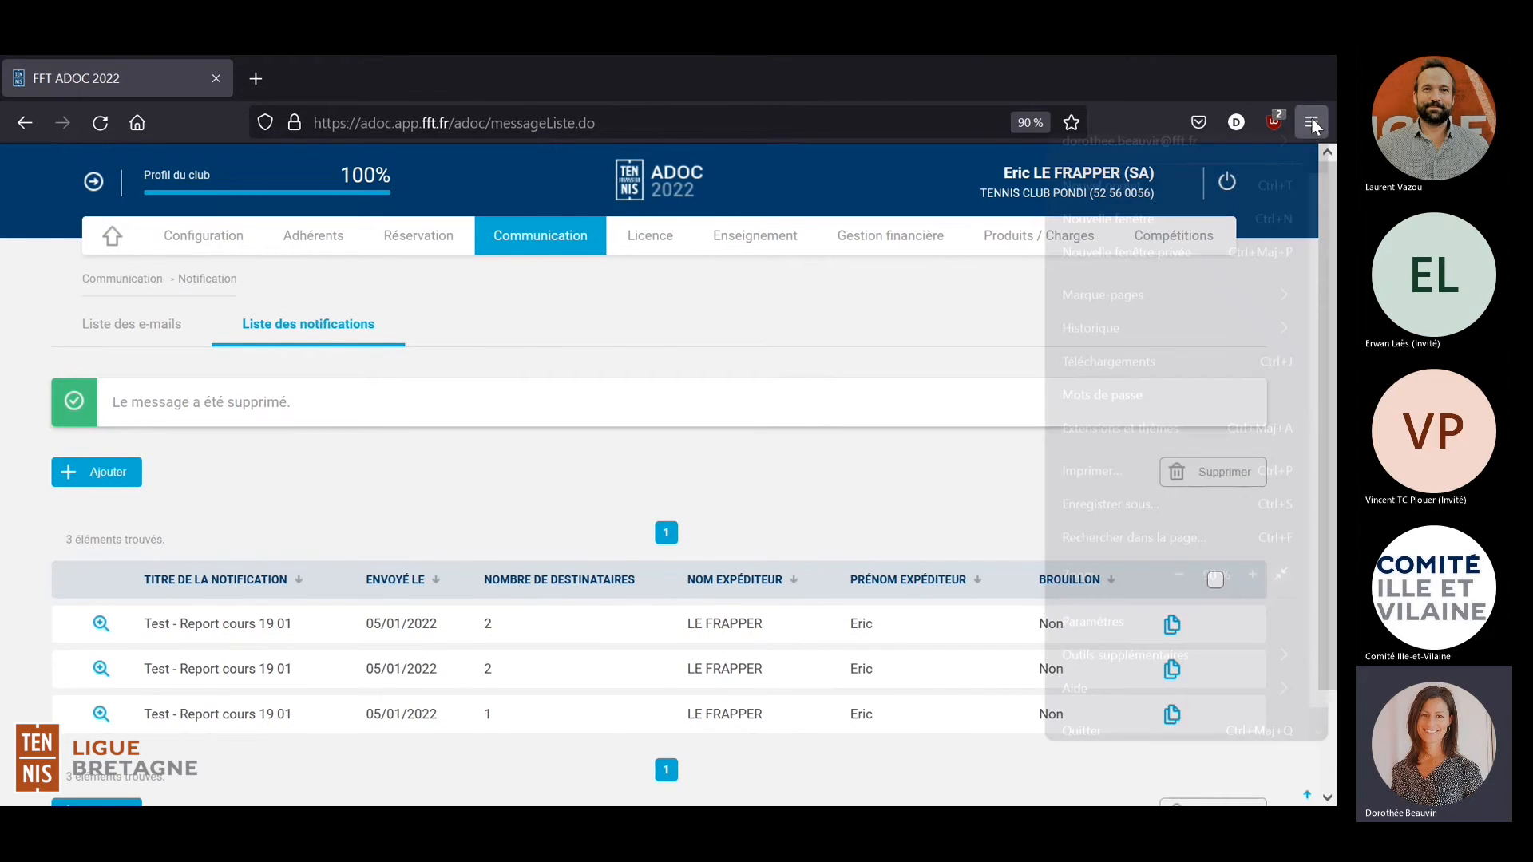
left_click(1282, 575)
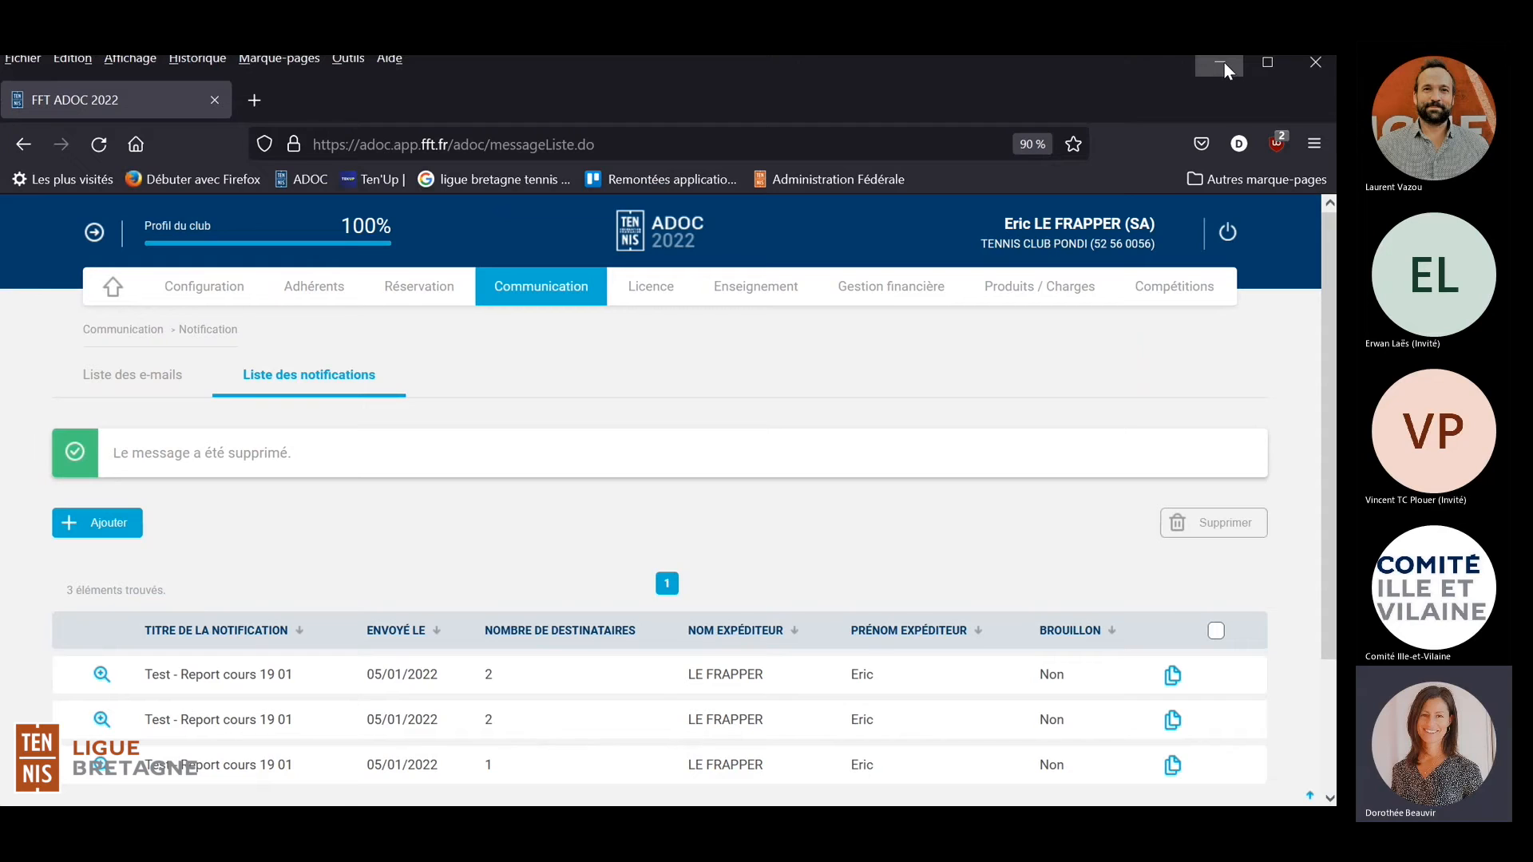
left_click(1221, 63)
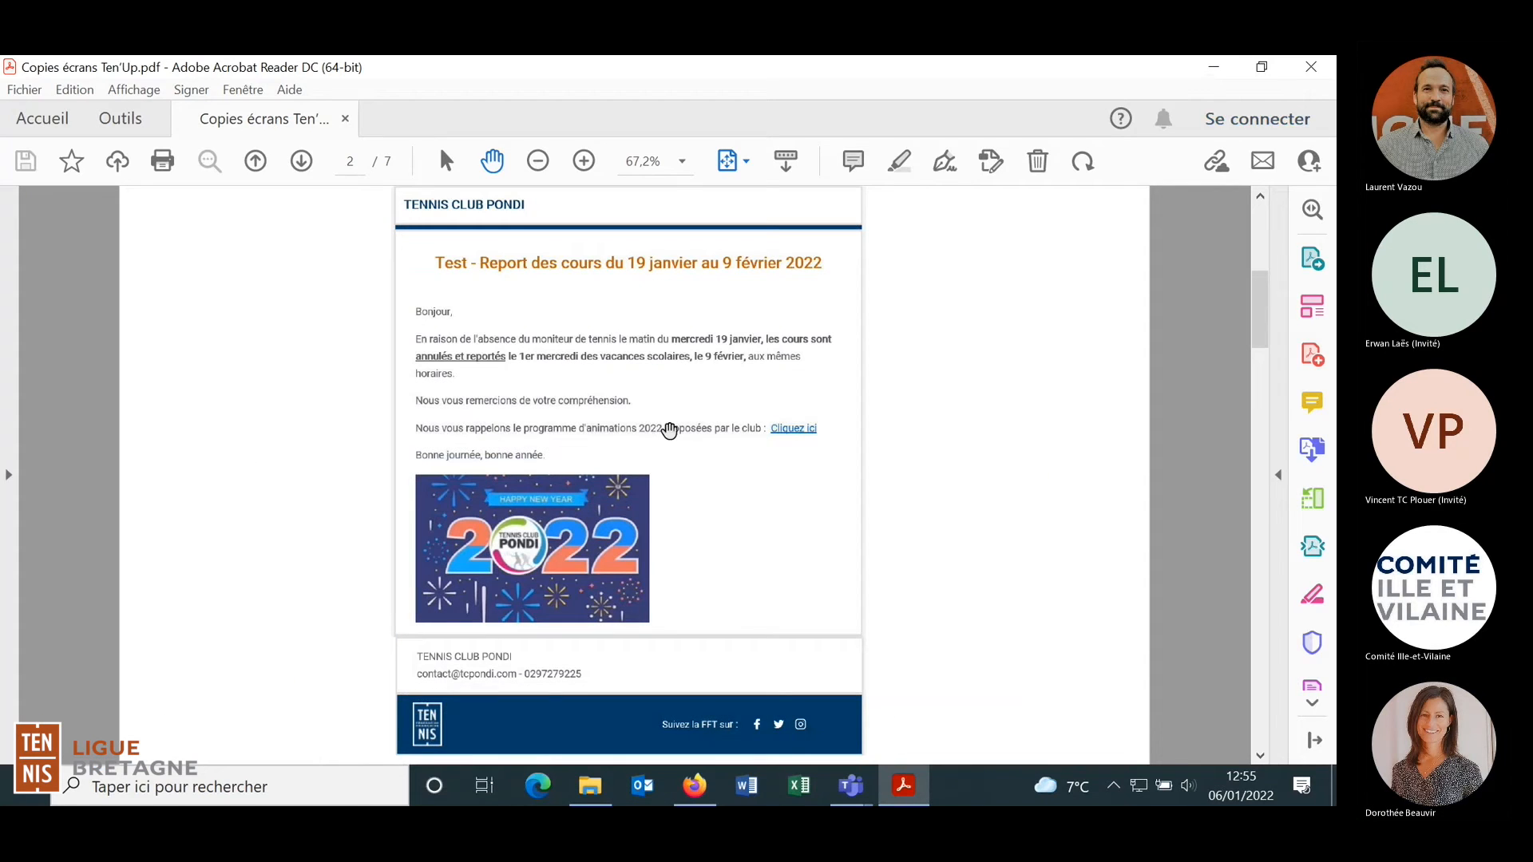
left_click(134, 89)
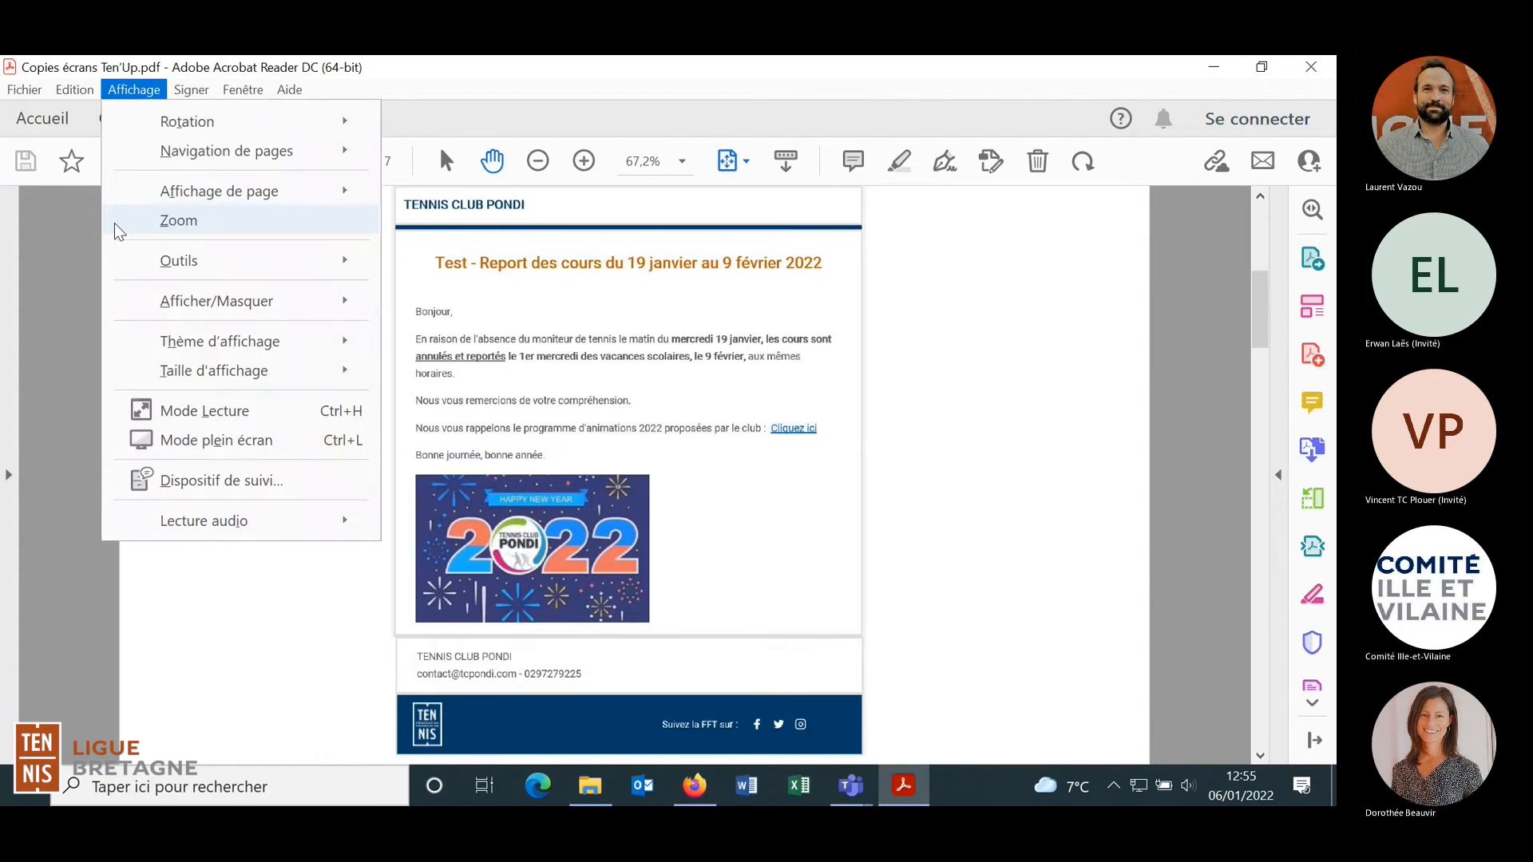
left_click(177, 442)
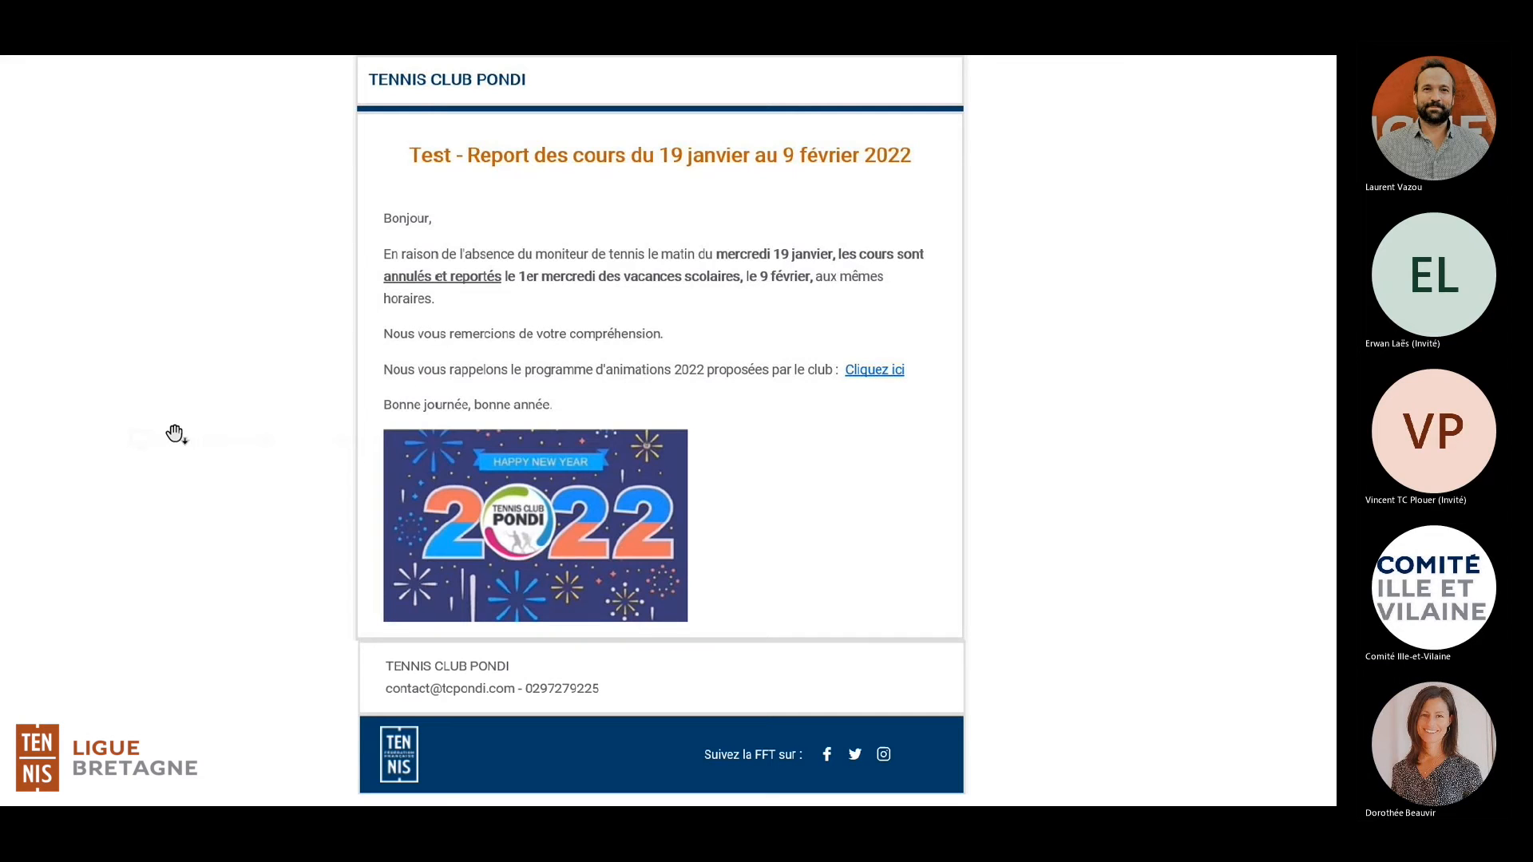
Step: Examine the PDF's screenshots of the received Ten'Up notification on a phone and its place in the app's account page
left_click(424, 461)
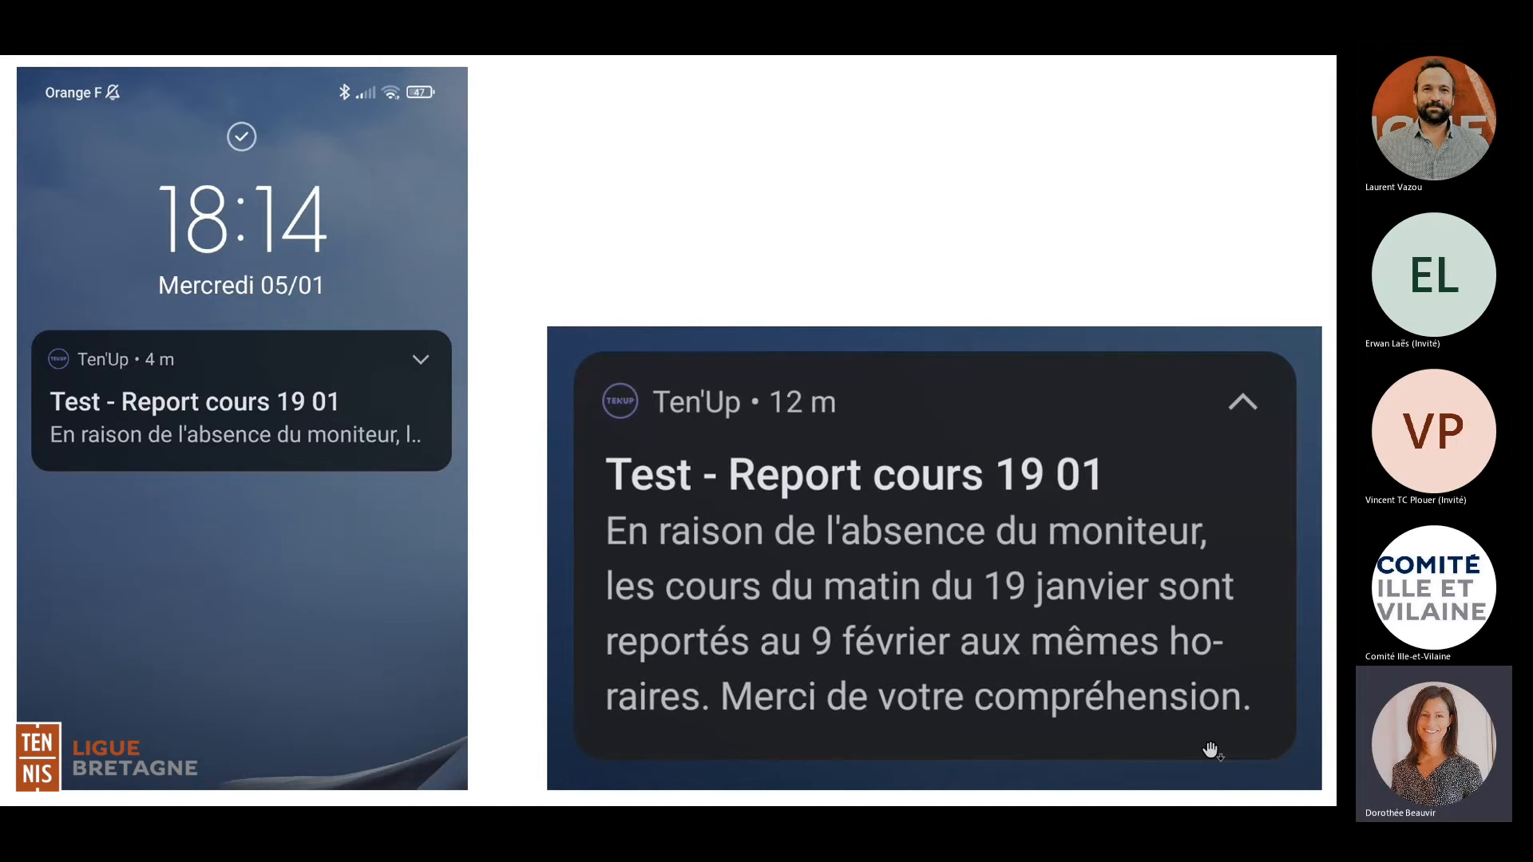
key("Right")
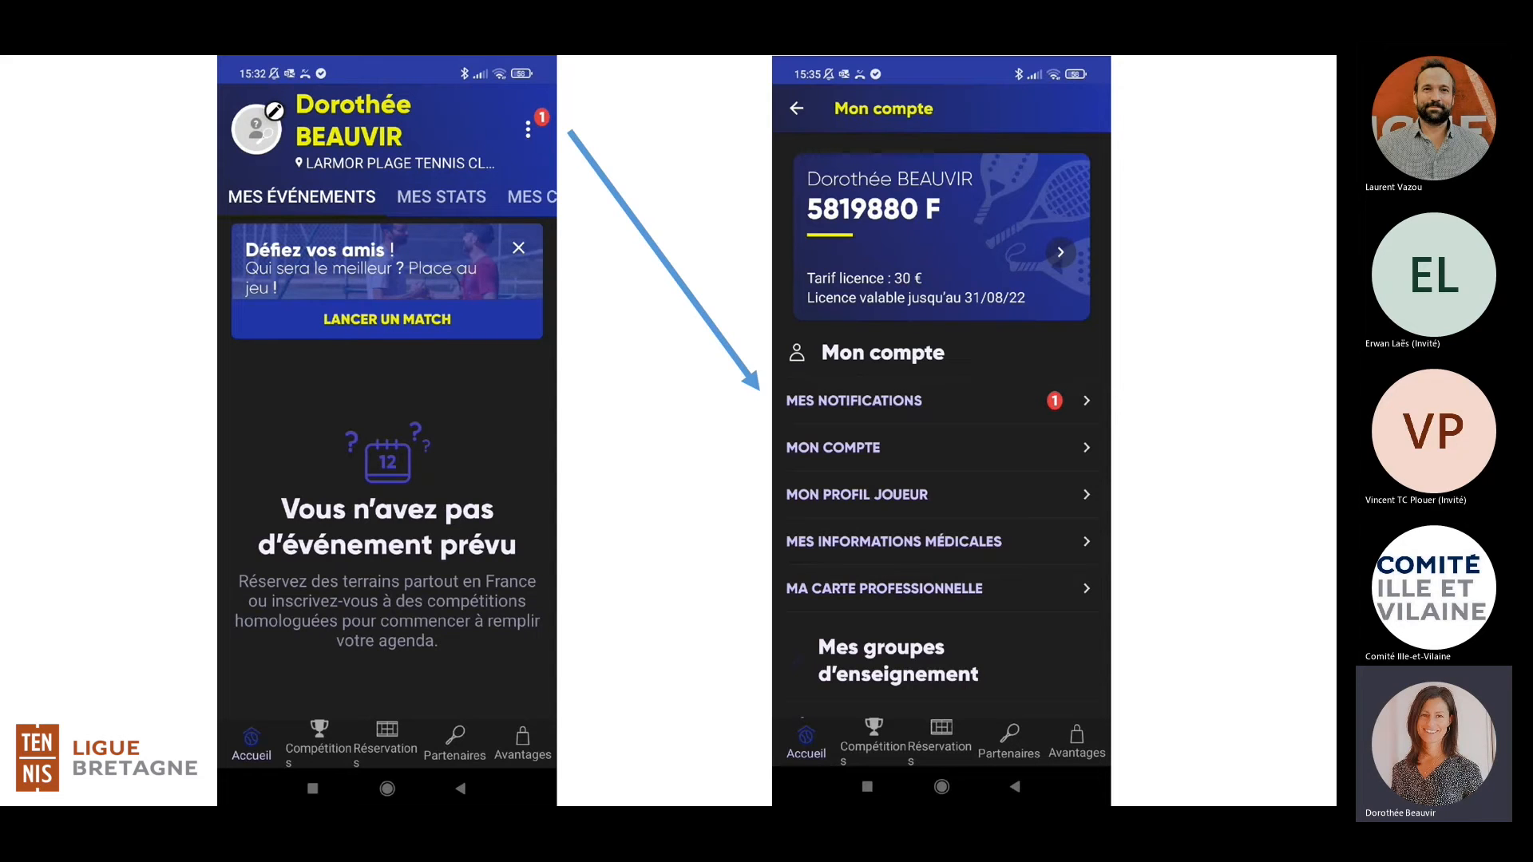
key("Right")
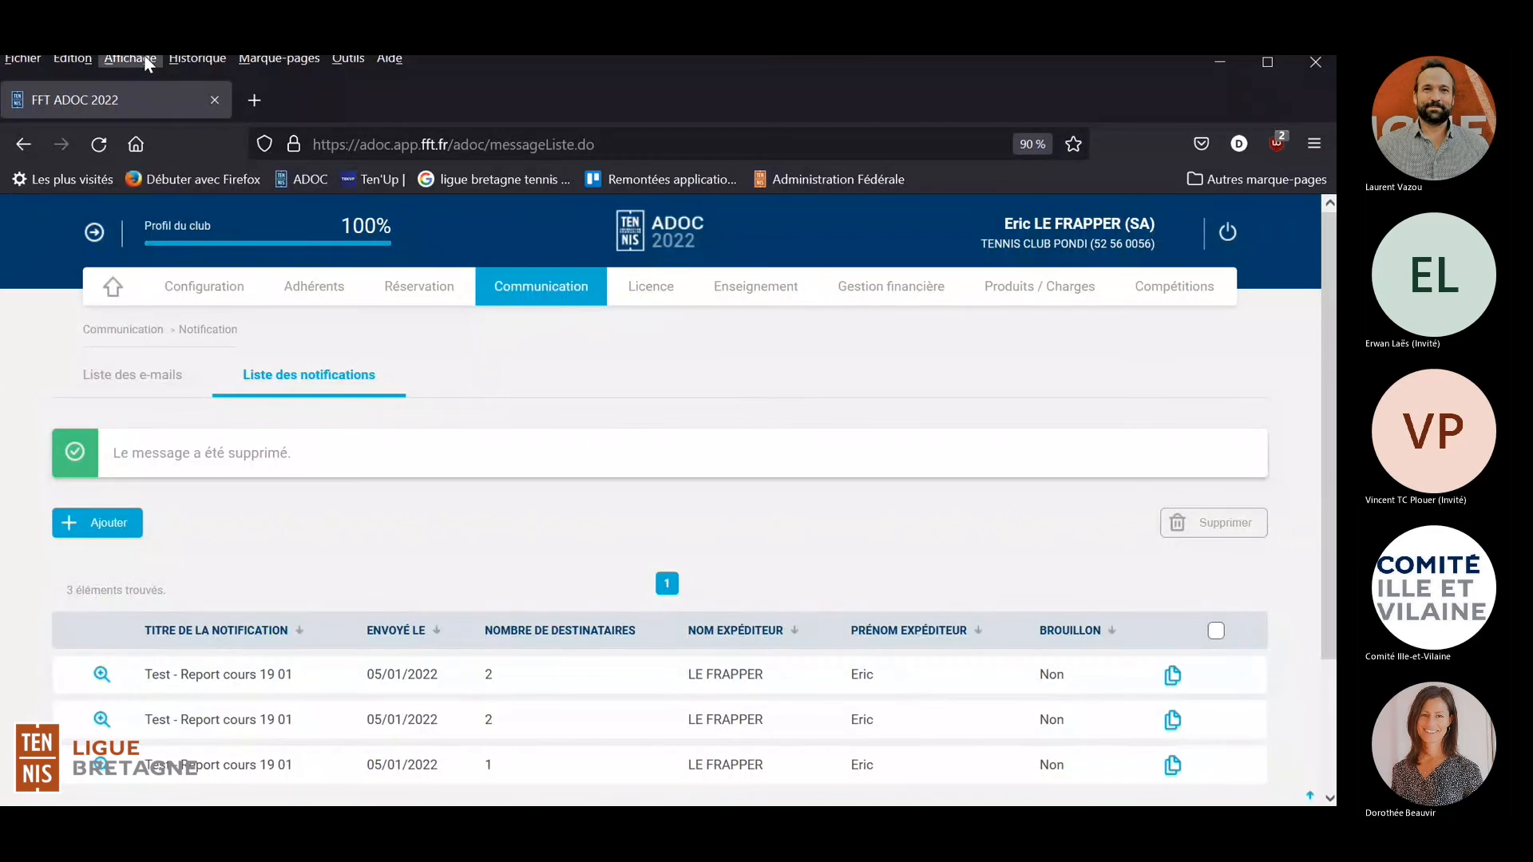
Step: Show the ADOC browser window full screen and open the club's welcome message (Message d'accueil) to review its display period and text
left_click(139, 59)
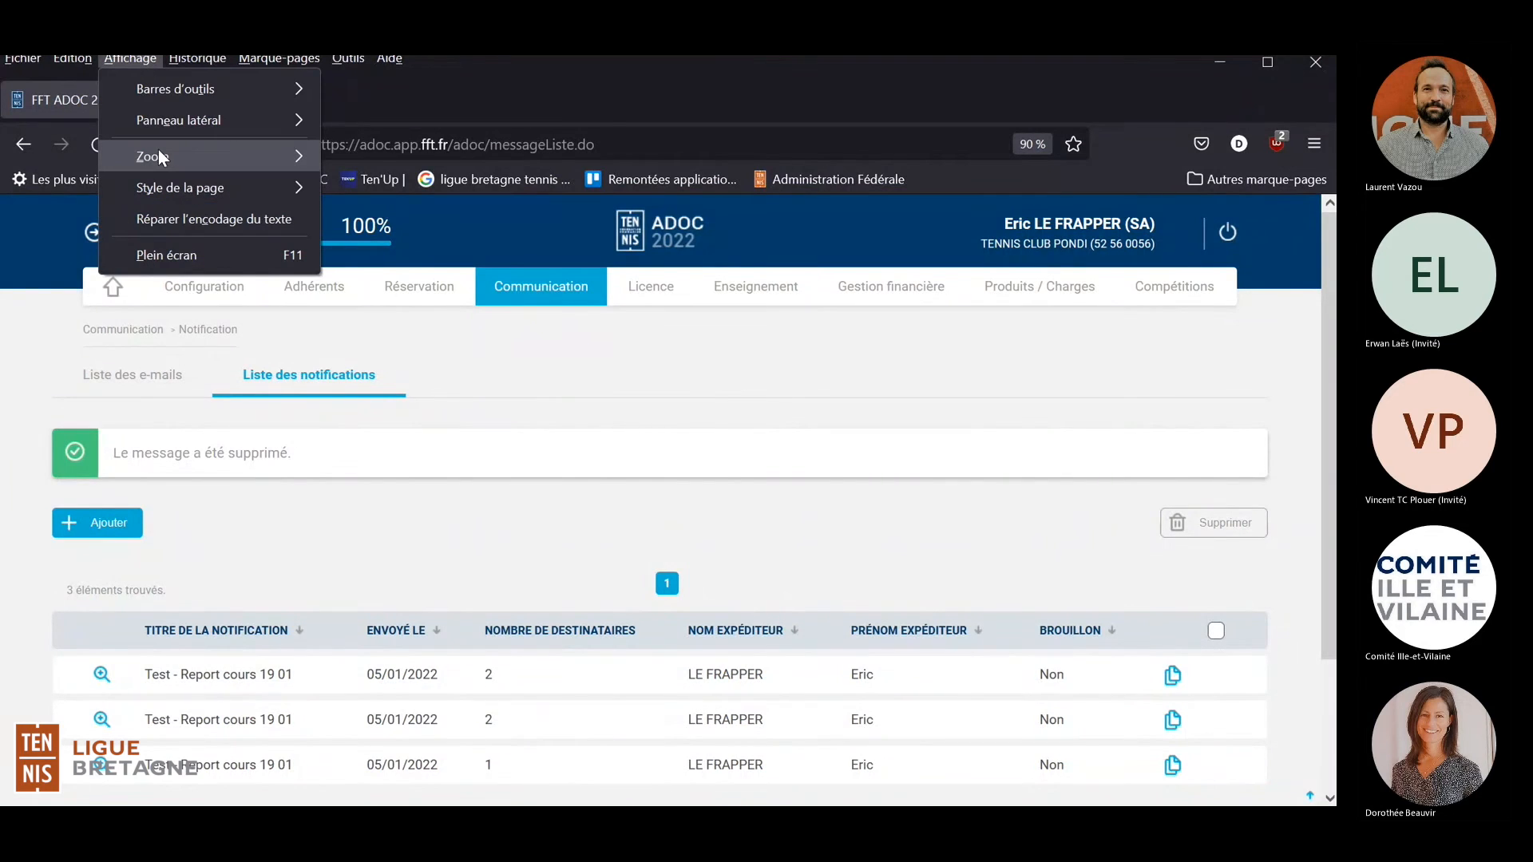
left_click(152, 256)
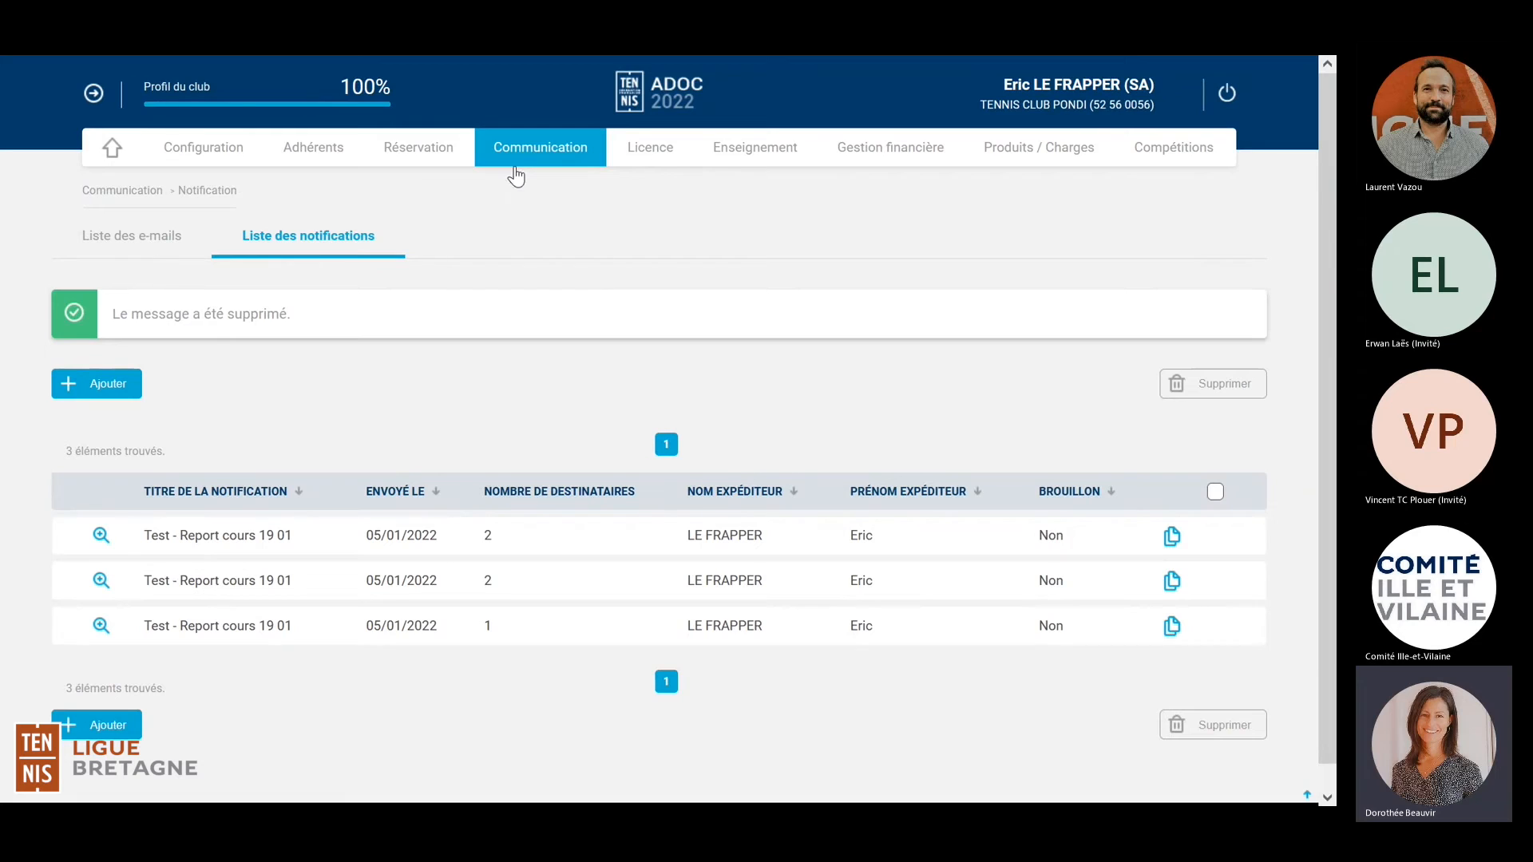
left_click(523, 159)
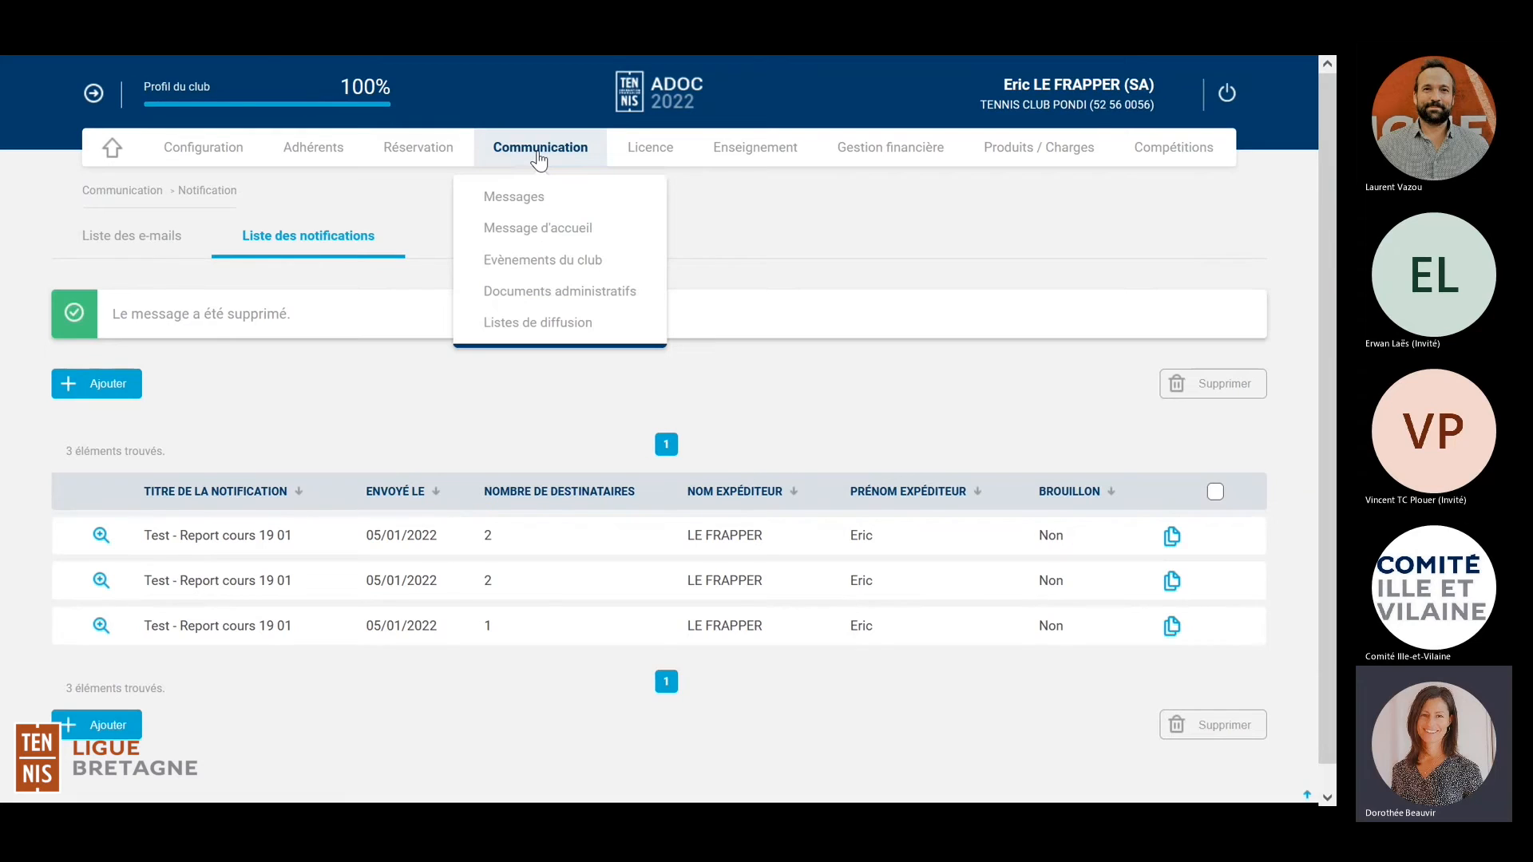
left_click(534, 229)
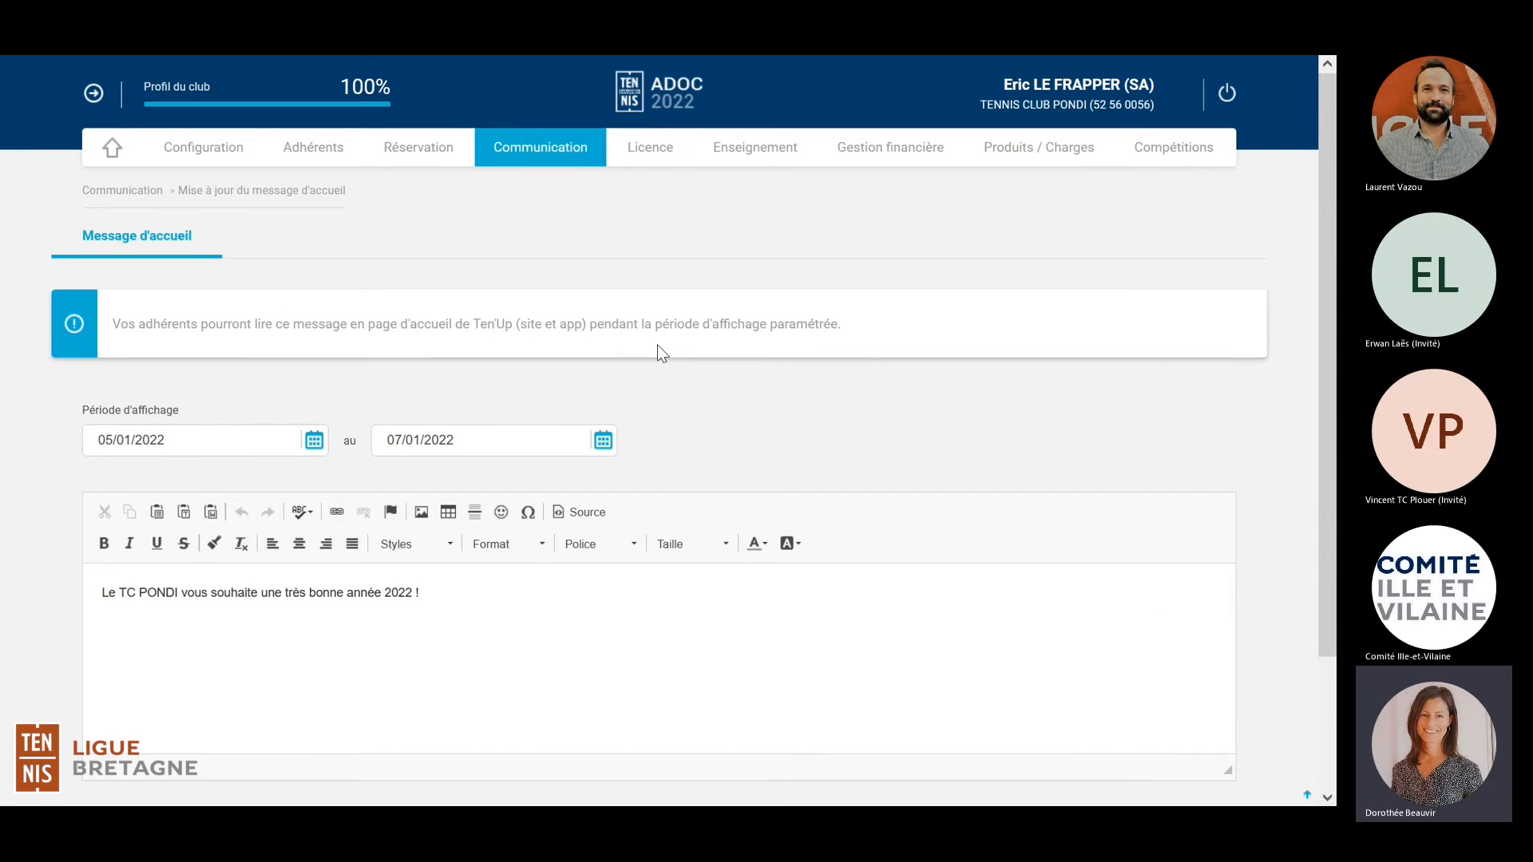
scroll(658, 346, "down", 1)
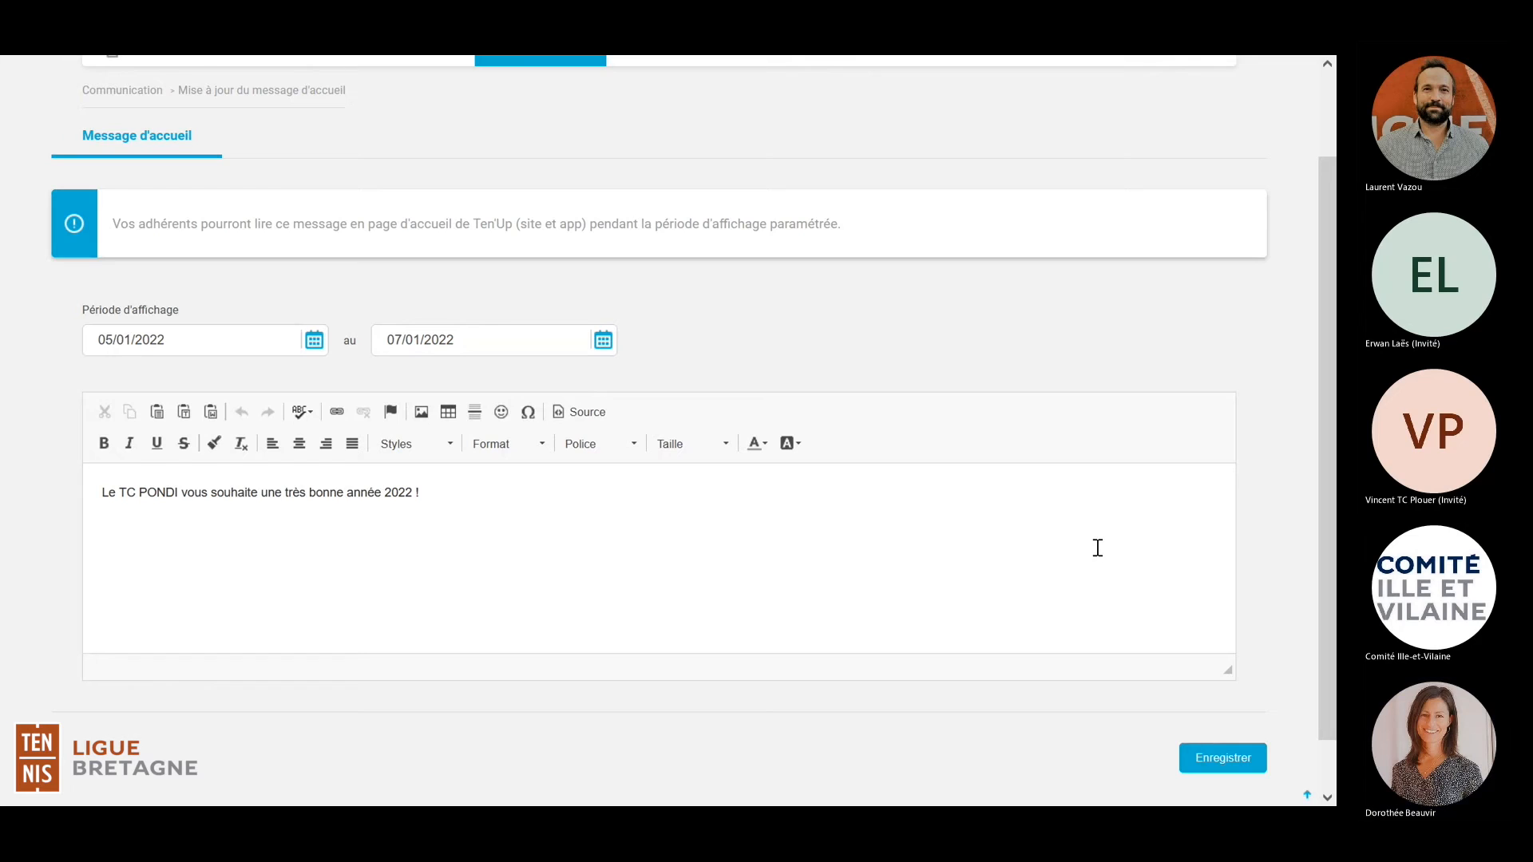
scroll(1098, 547, "up", 2)
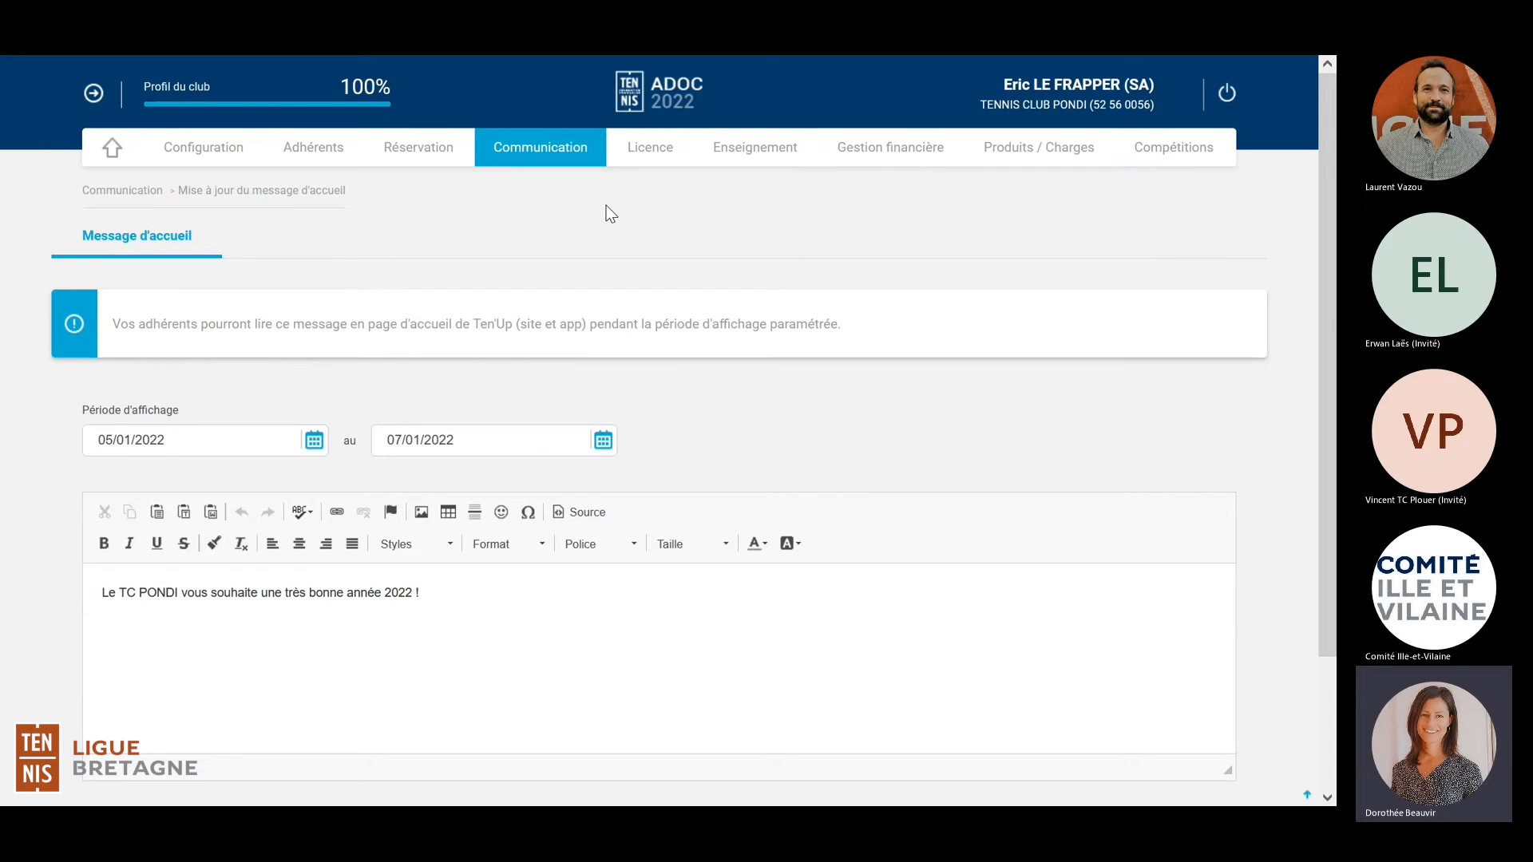
Step: Go to the club events (Evènements du club) and delete the event "Test - Galette des Rois"
mouse_move(575, 159)
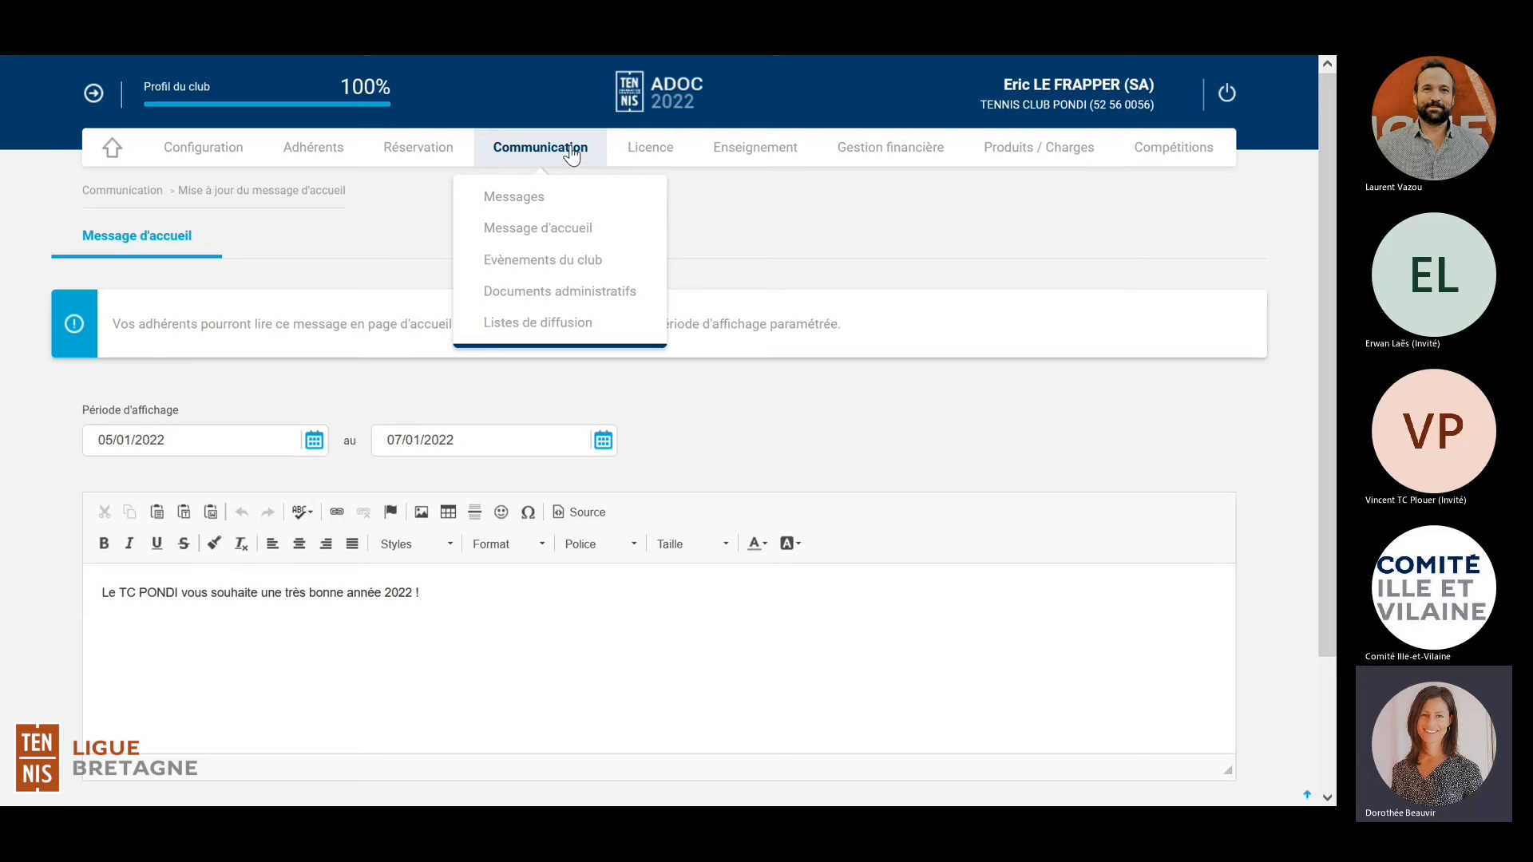
left_click(580, 262)
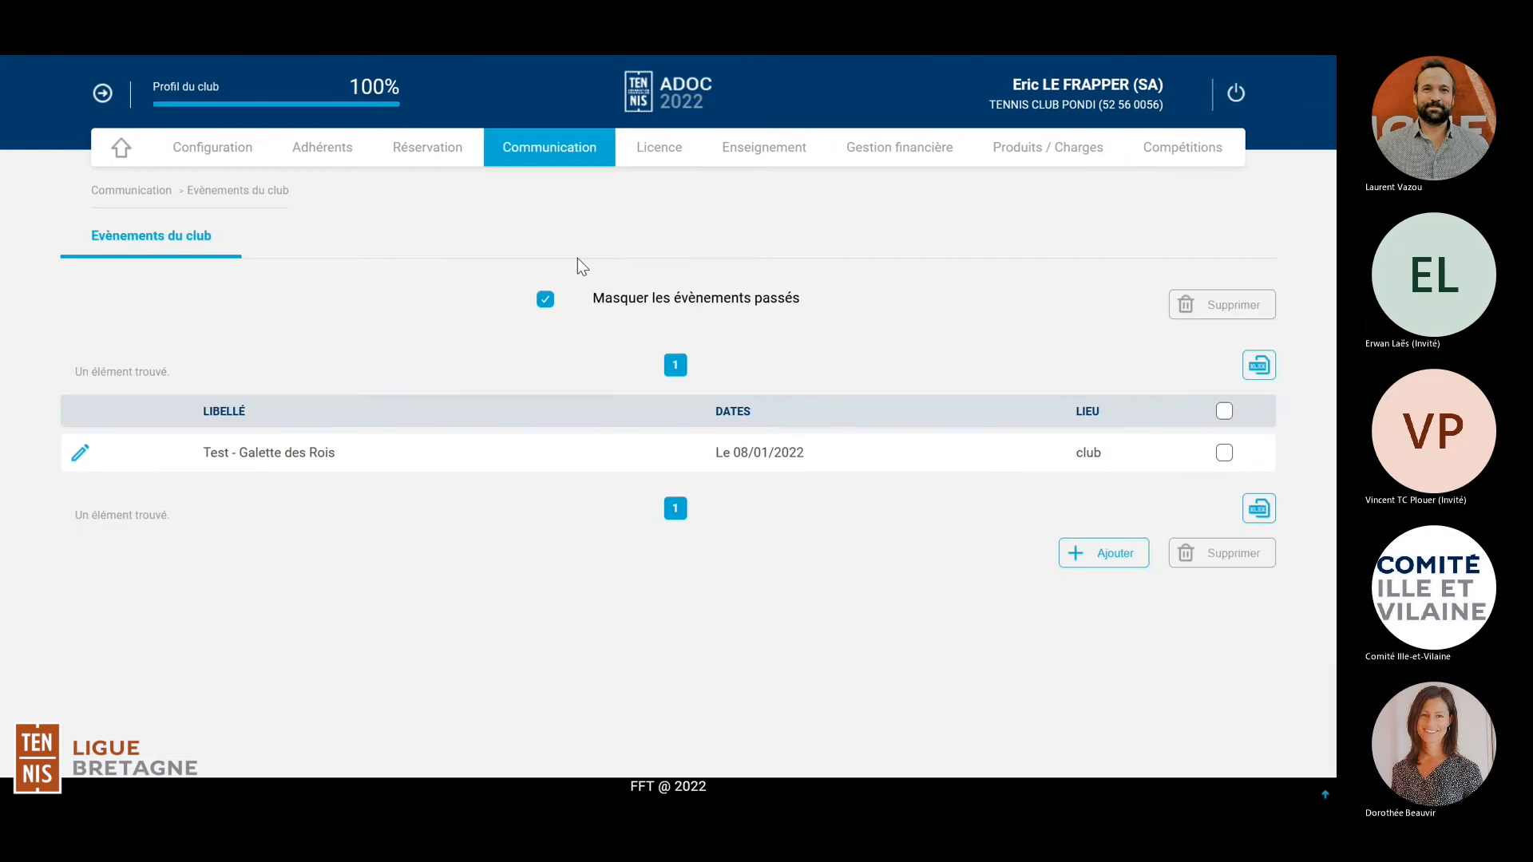
left_click(1225, 453)
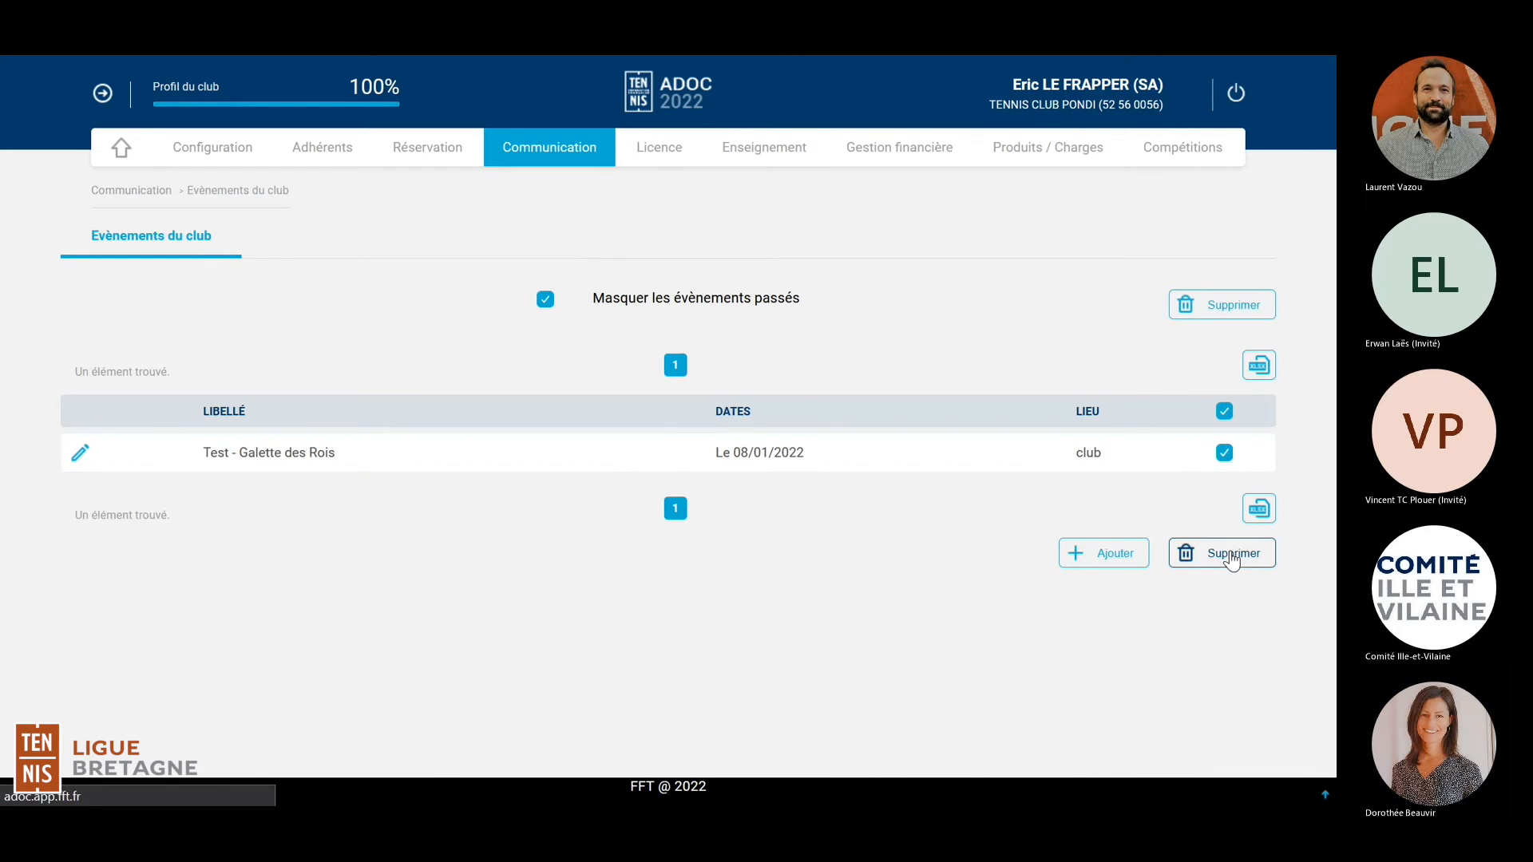
left_click(1232, 559)
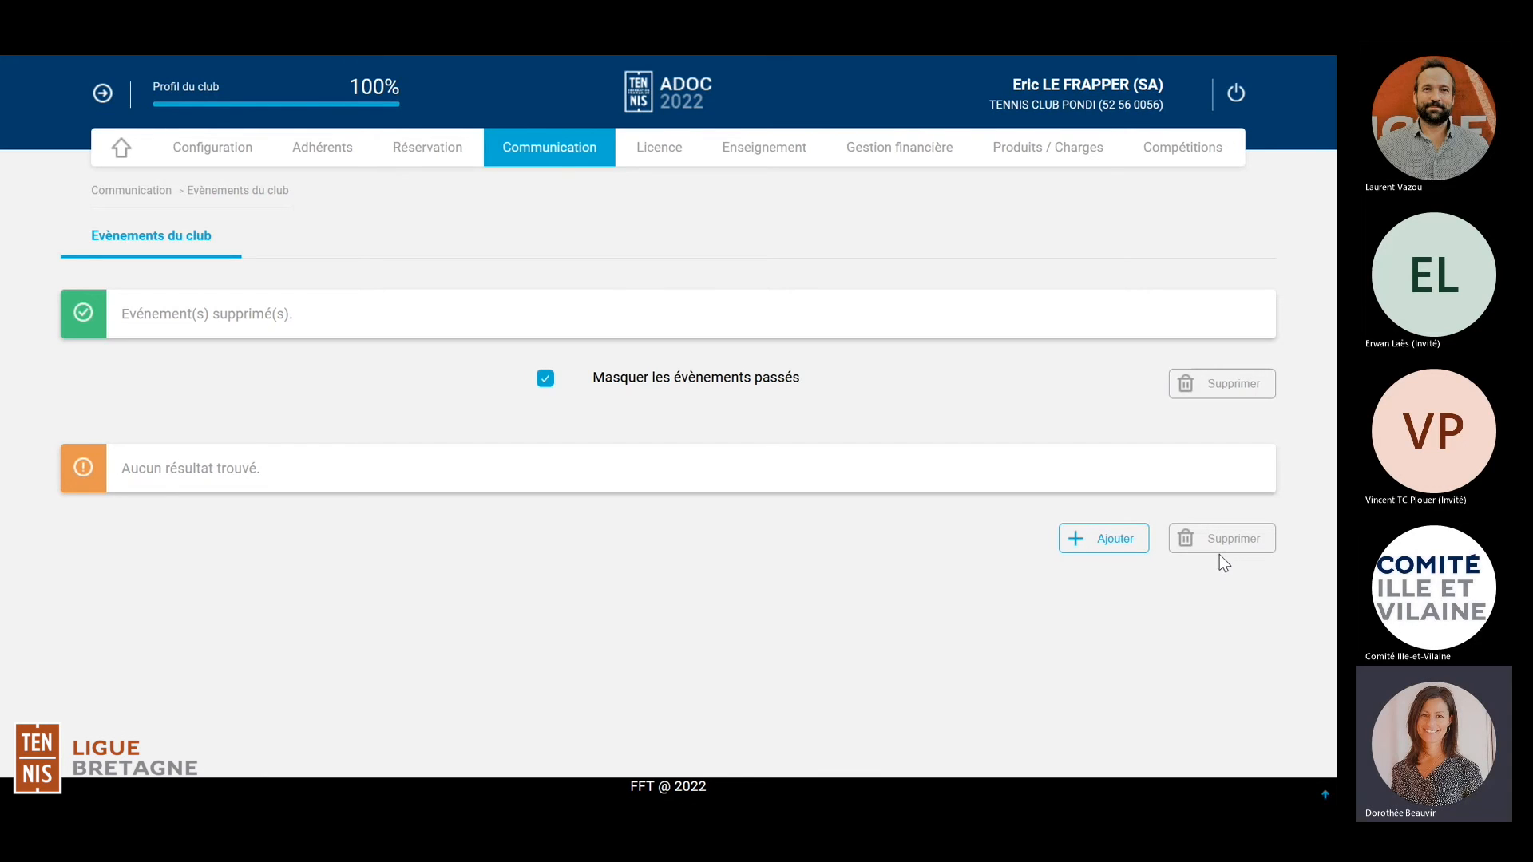
Step: Add a new club event with the label "Test - Galette des Rois" and the location "club"
left_click(1113, 540)
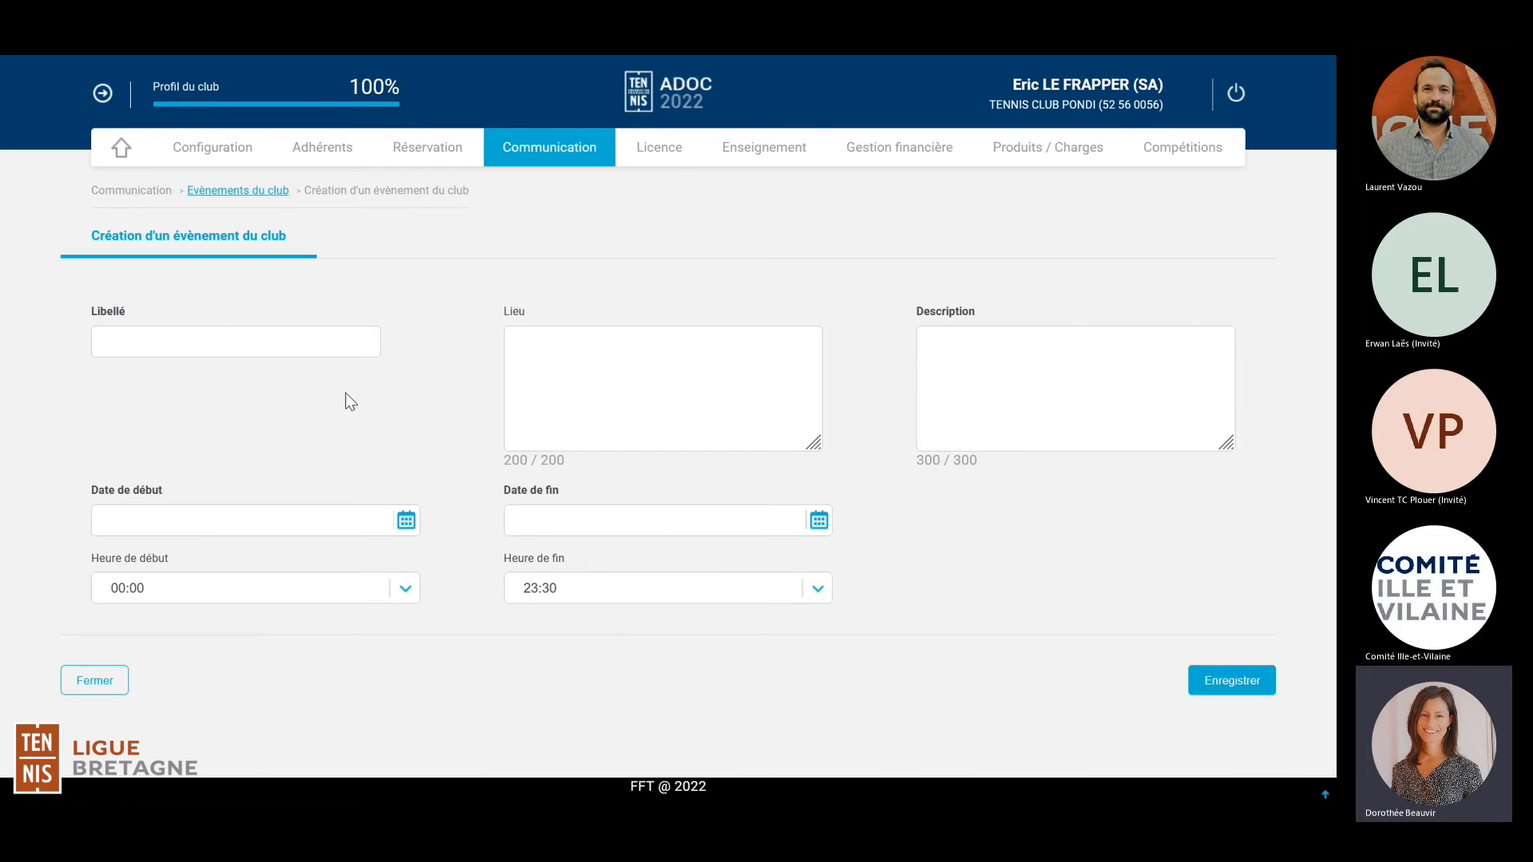
type("test")
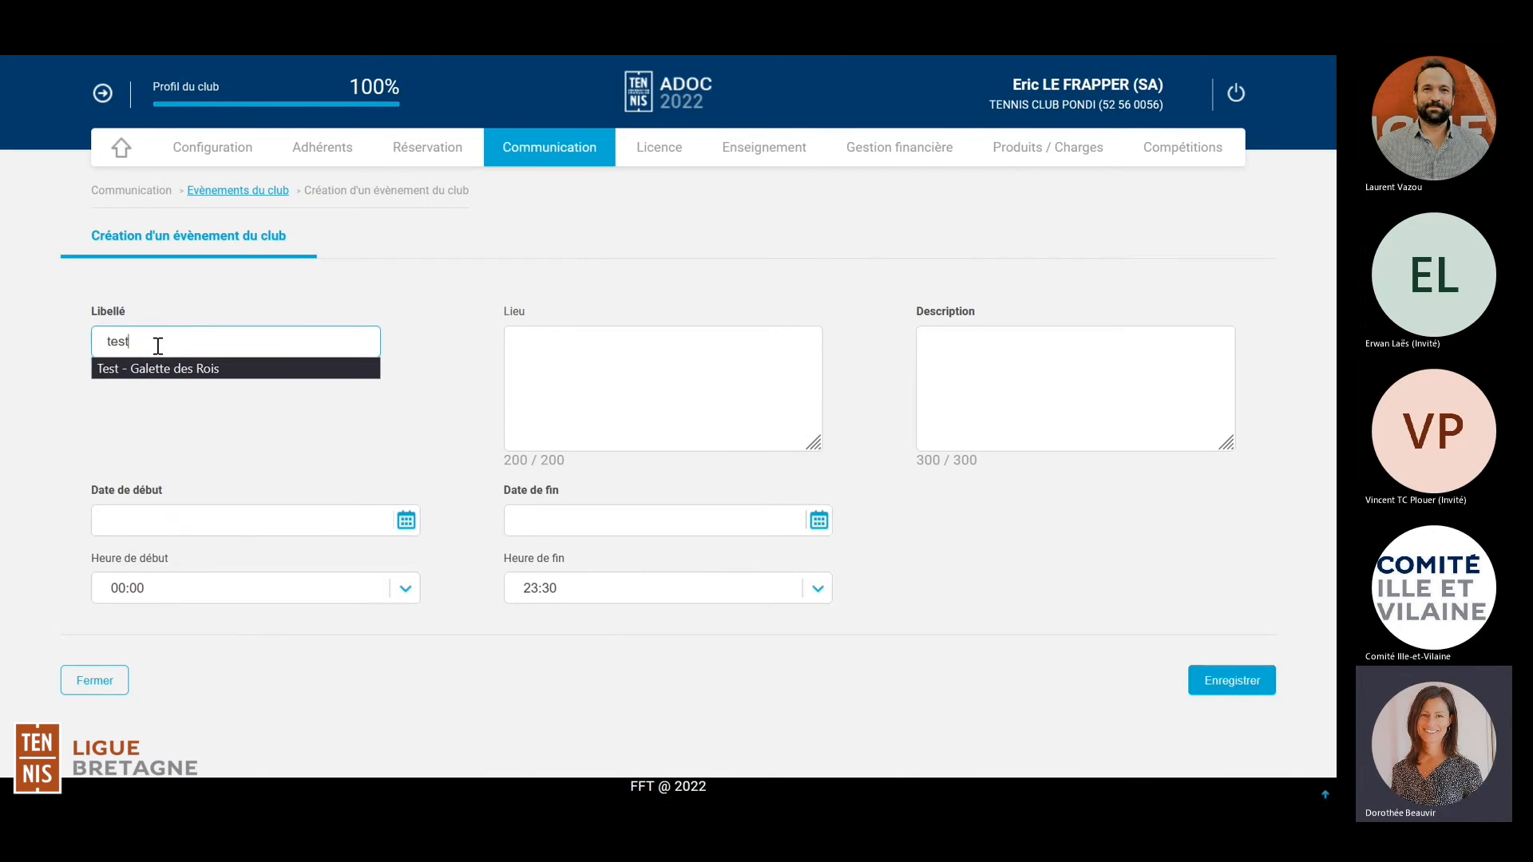
left_click(173, 369)
left_click(523, 349)
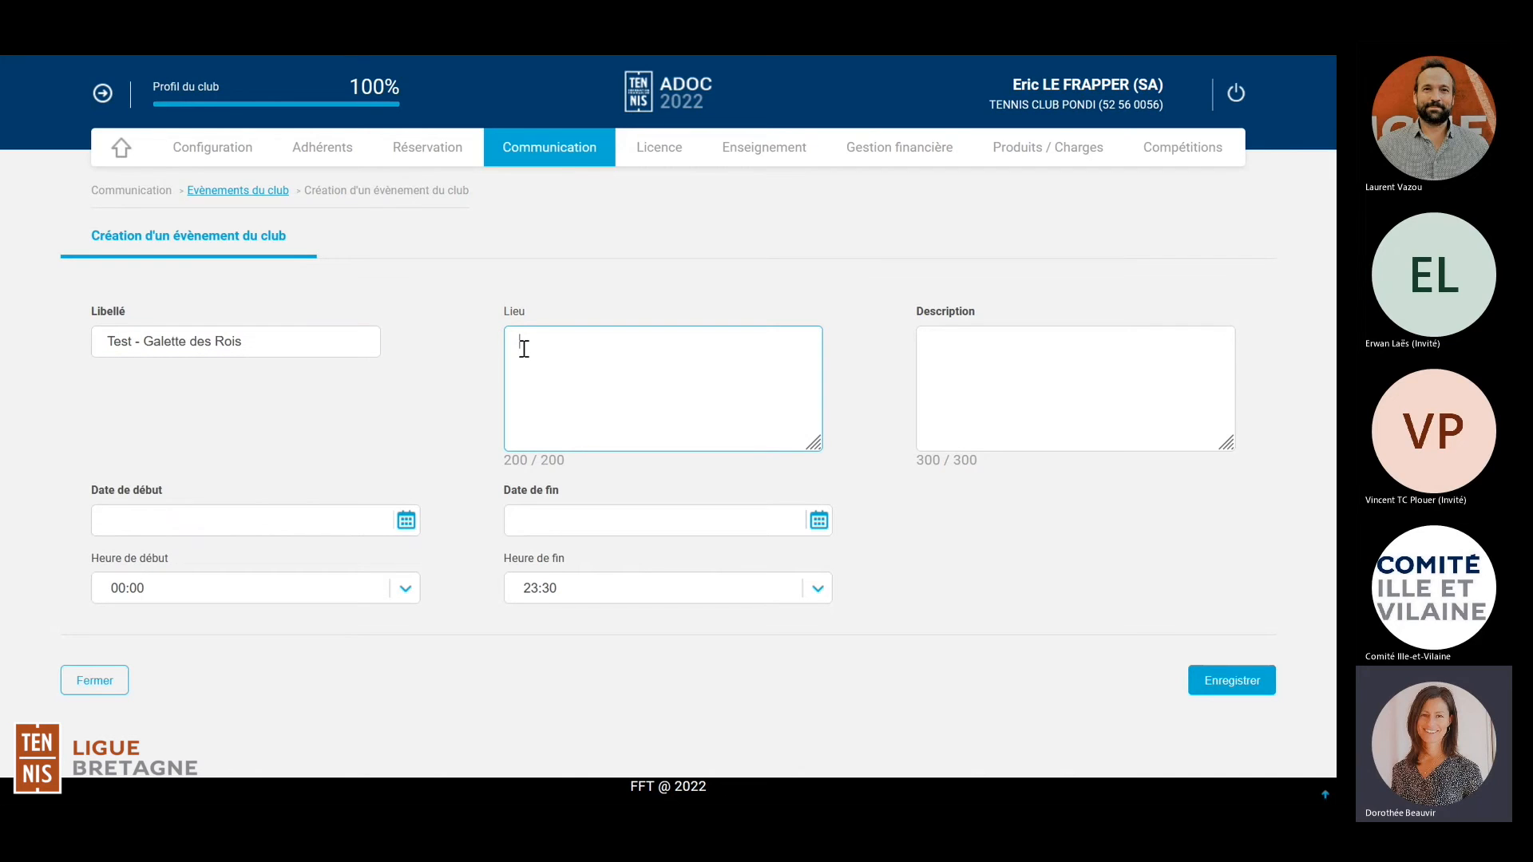
type("club")
Step: Paste the message into the event's description and trim it to the paragraph starting "Tous les enfants du club sont invités"
left_click(931, 341)
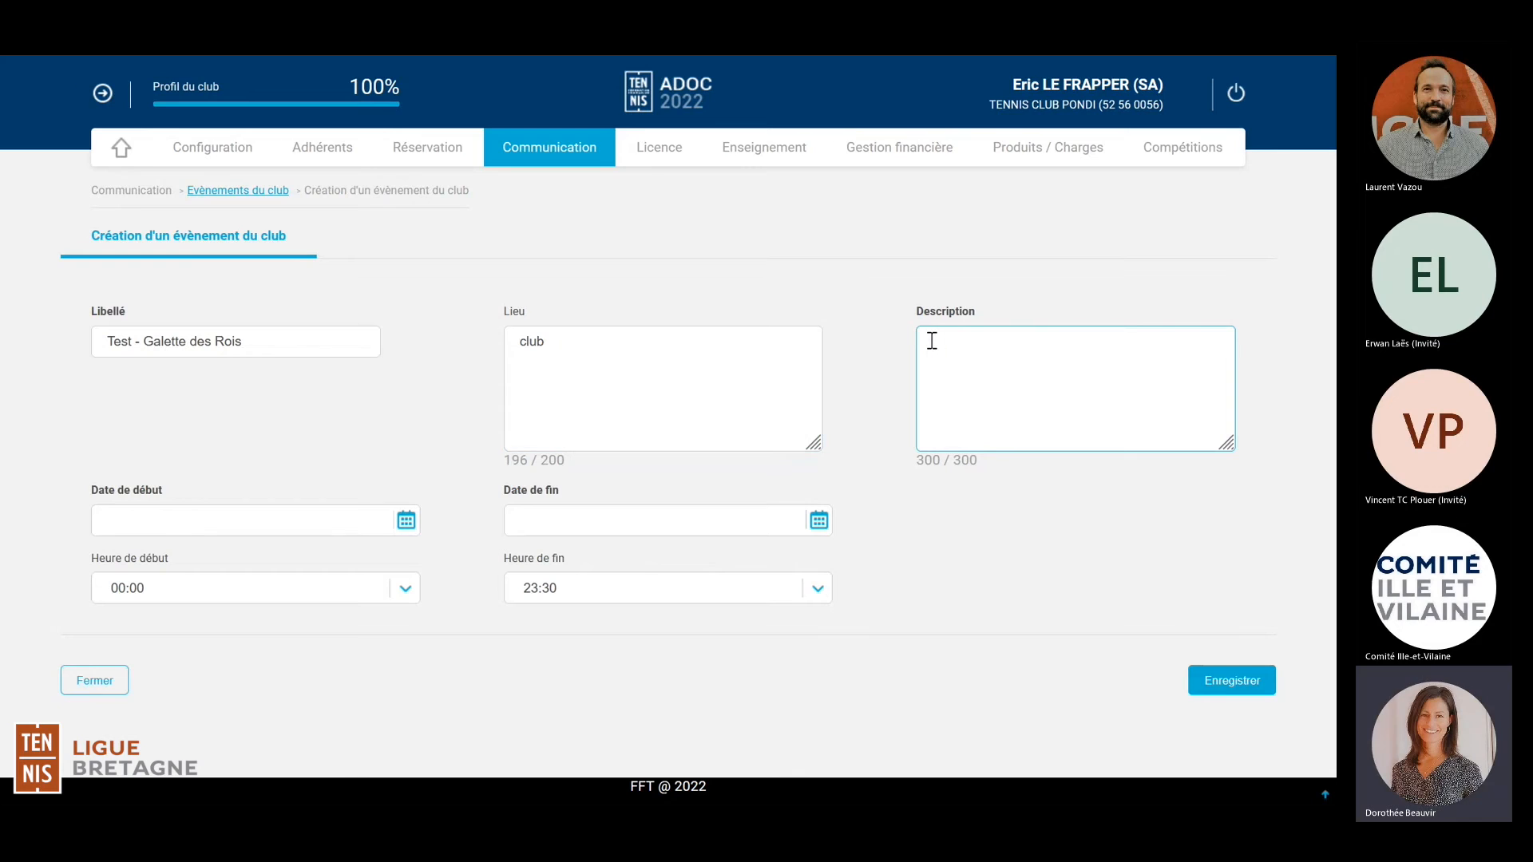
key("ctrl+v")
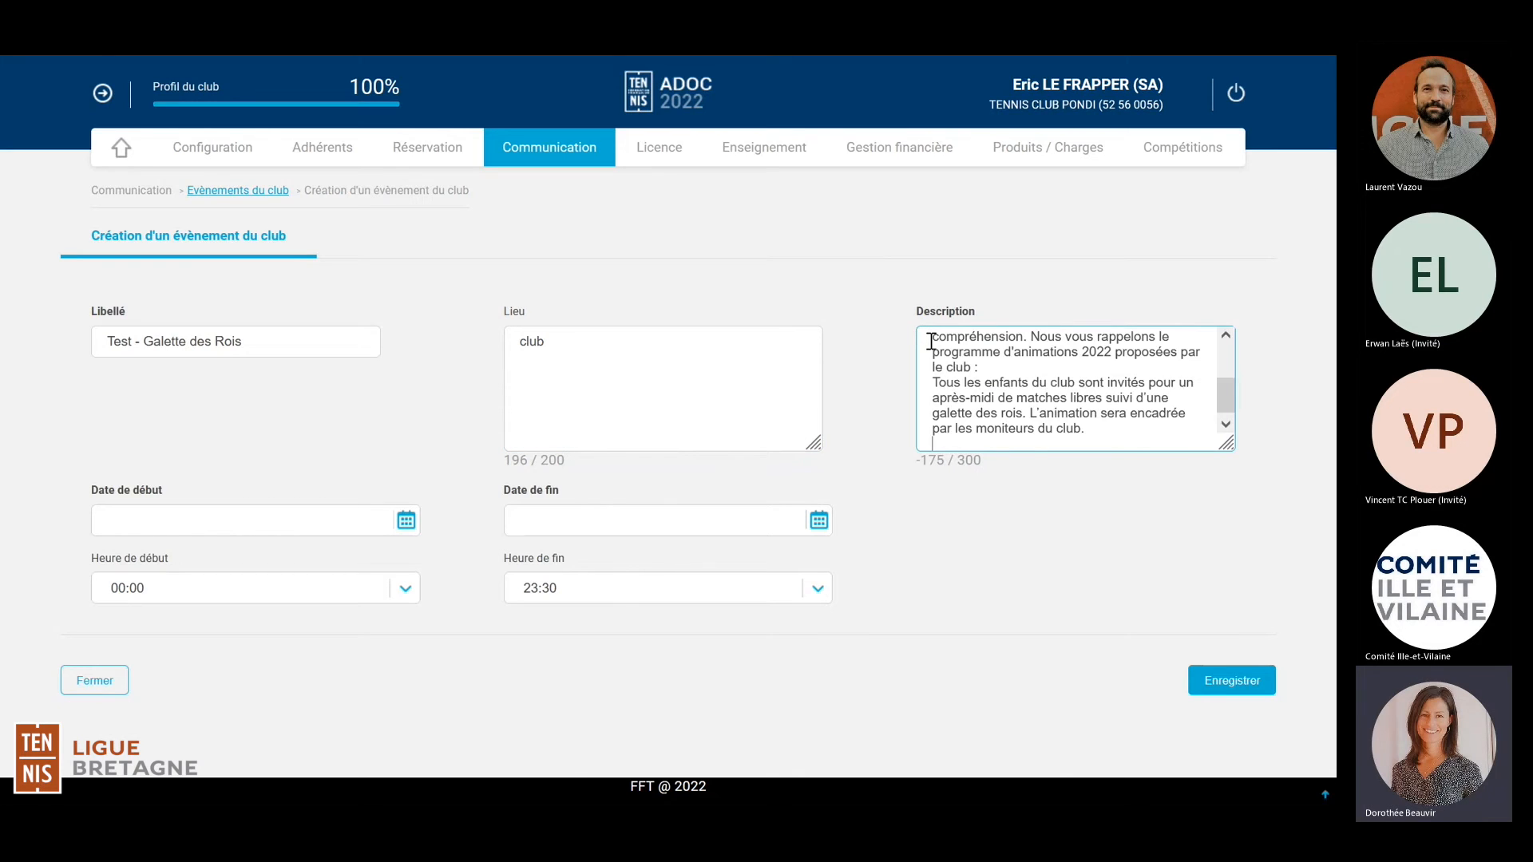
left_click_drag(982, 369, 925, 326)
key("BackSpace")
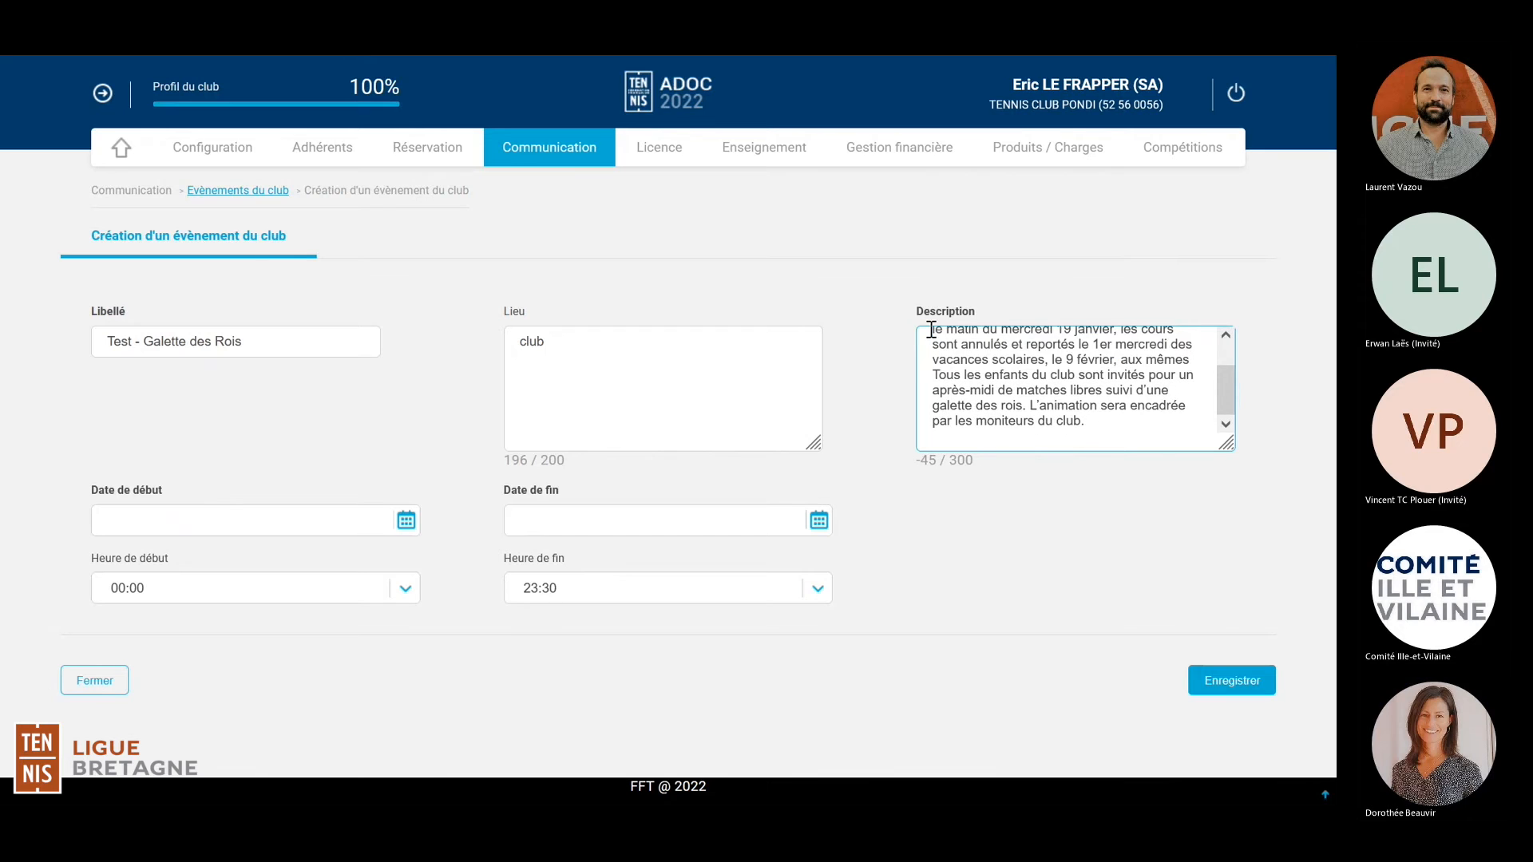
scroll(1136, 405, "up", 1)
left_click_drag(926, 335, 1201, 404)
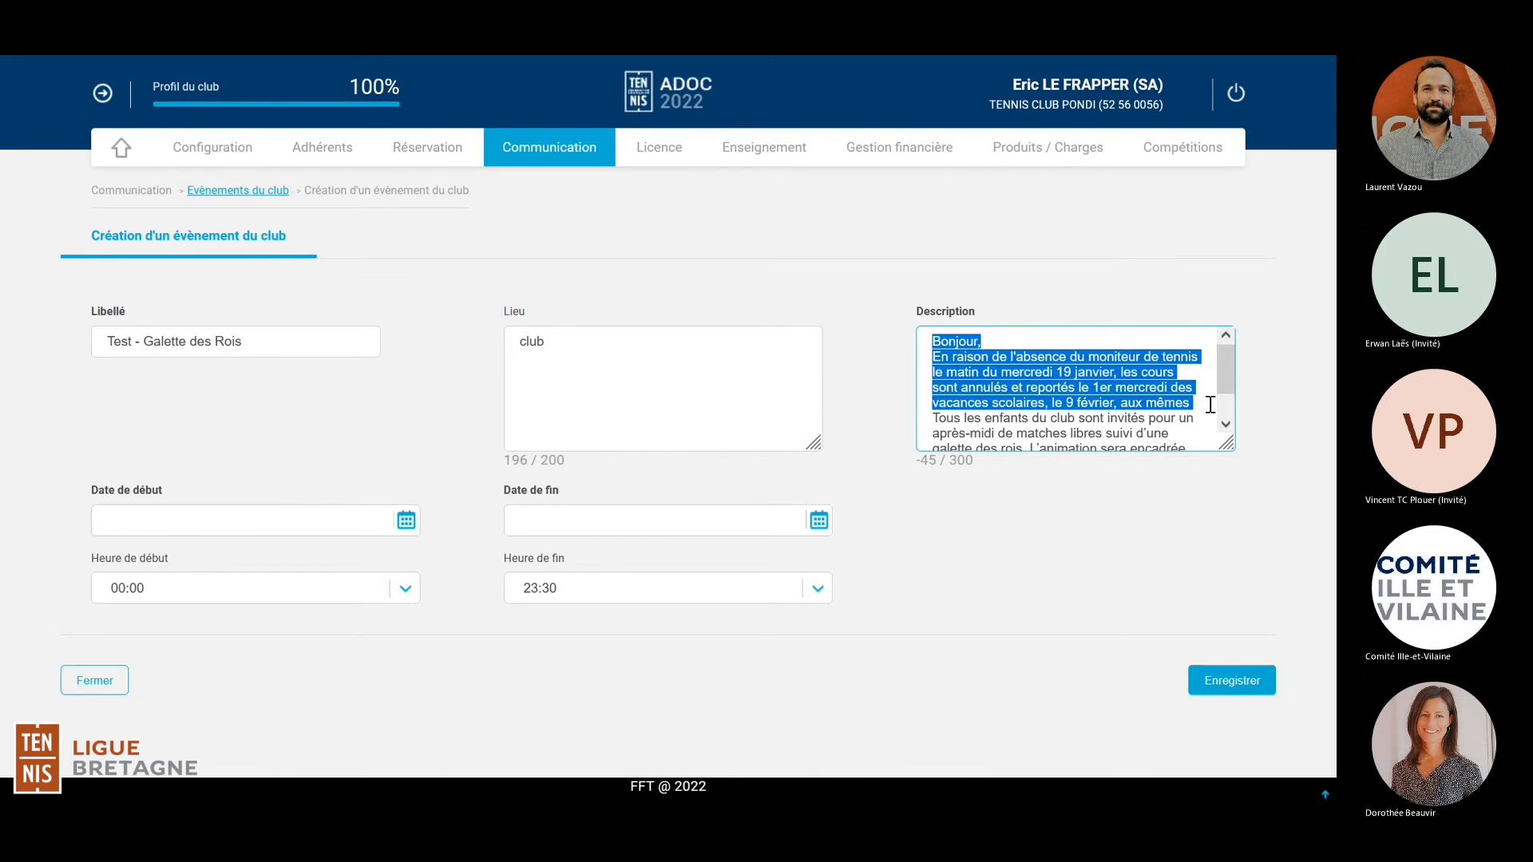
key("BackSpace")
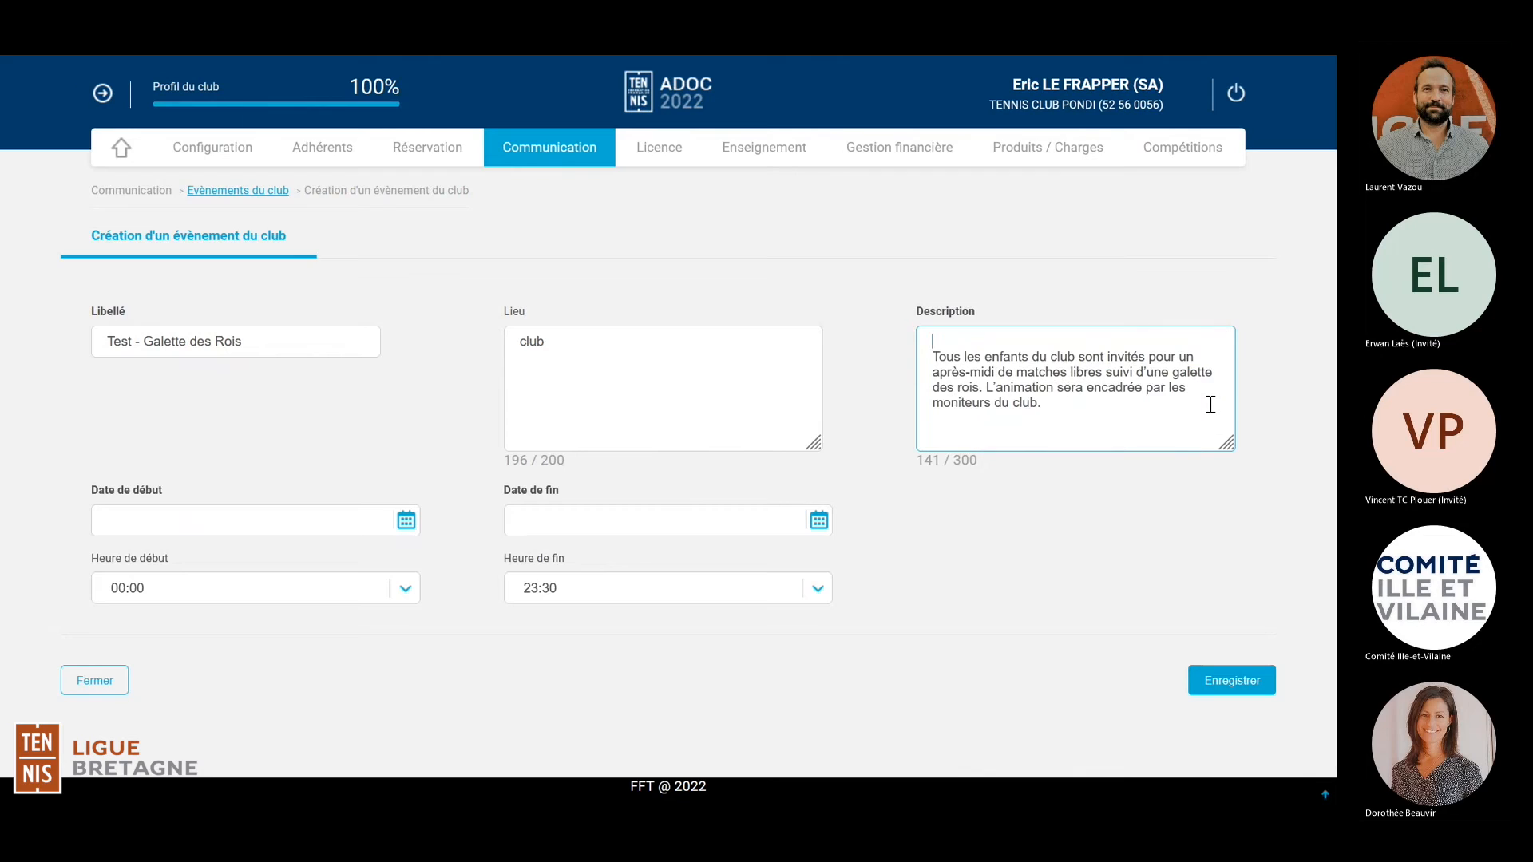
left_click(938, 352)
key("BackSpace")
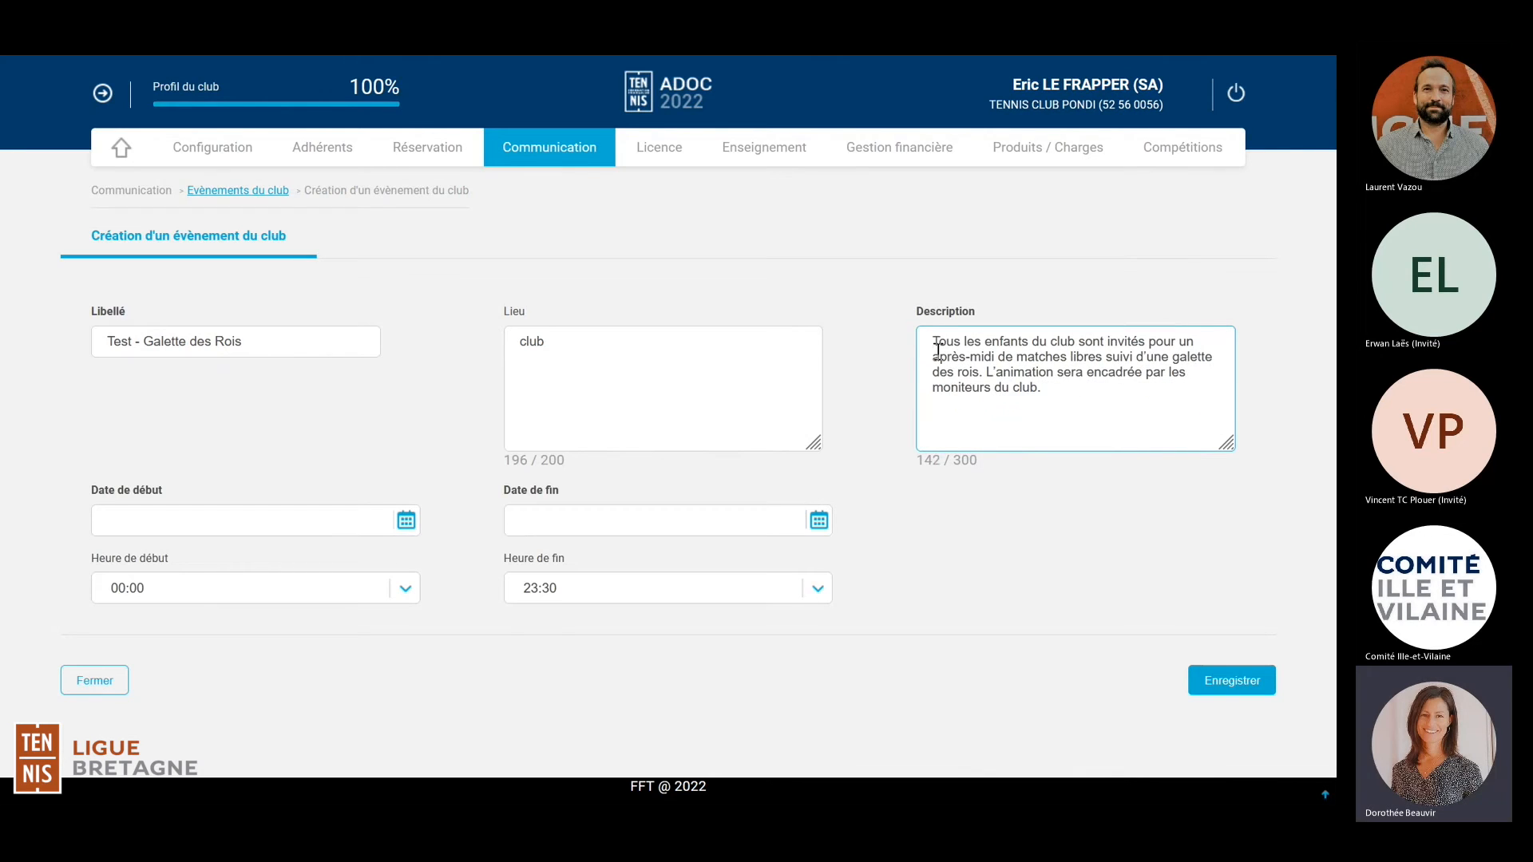
Step: Set both the start date and the end date of the club event to 08/01/2022
left_click(406, 521)
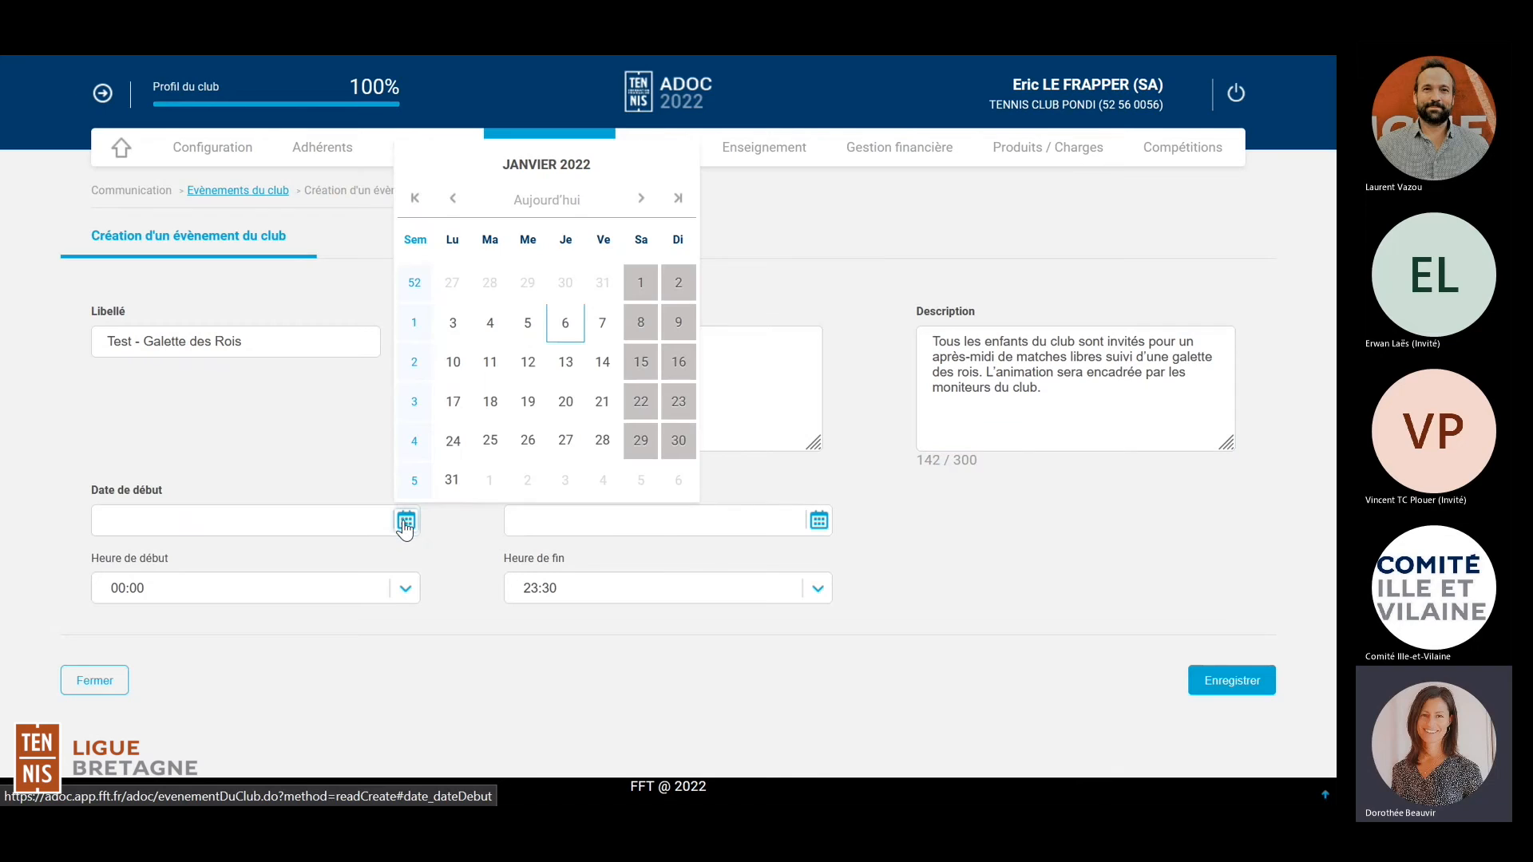
left_click(639, 324)
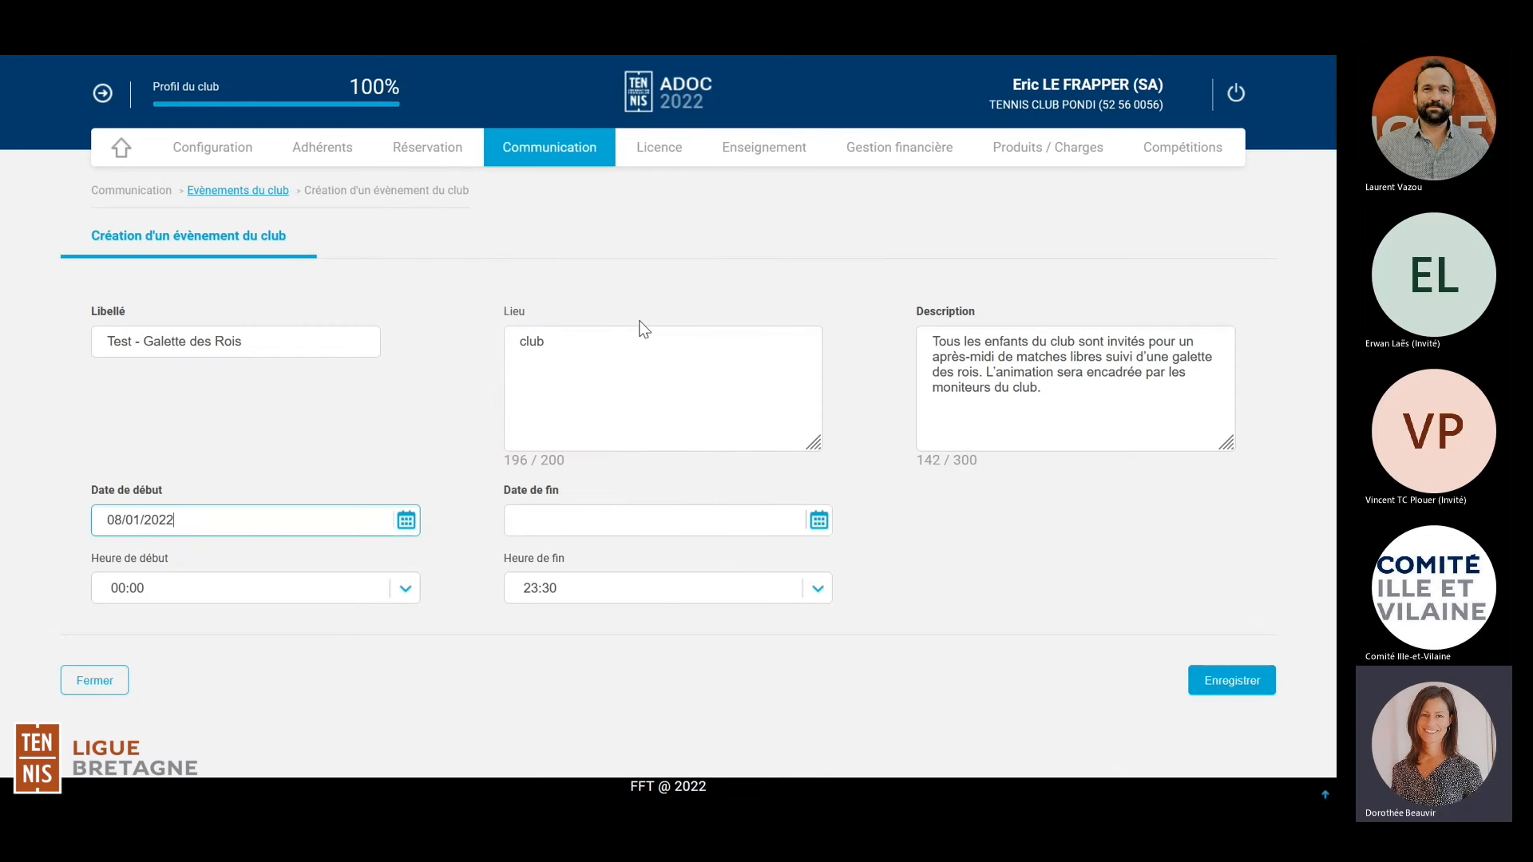
left_click(820, 521)
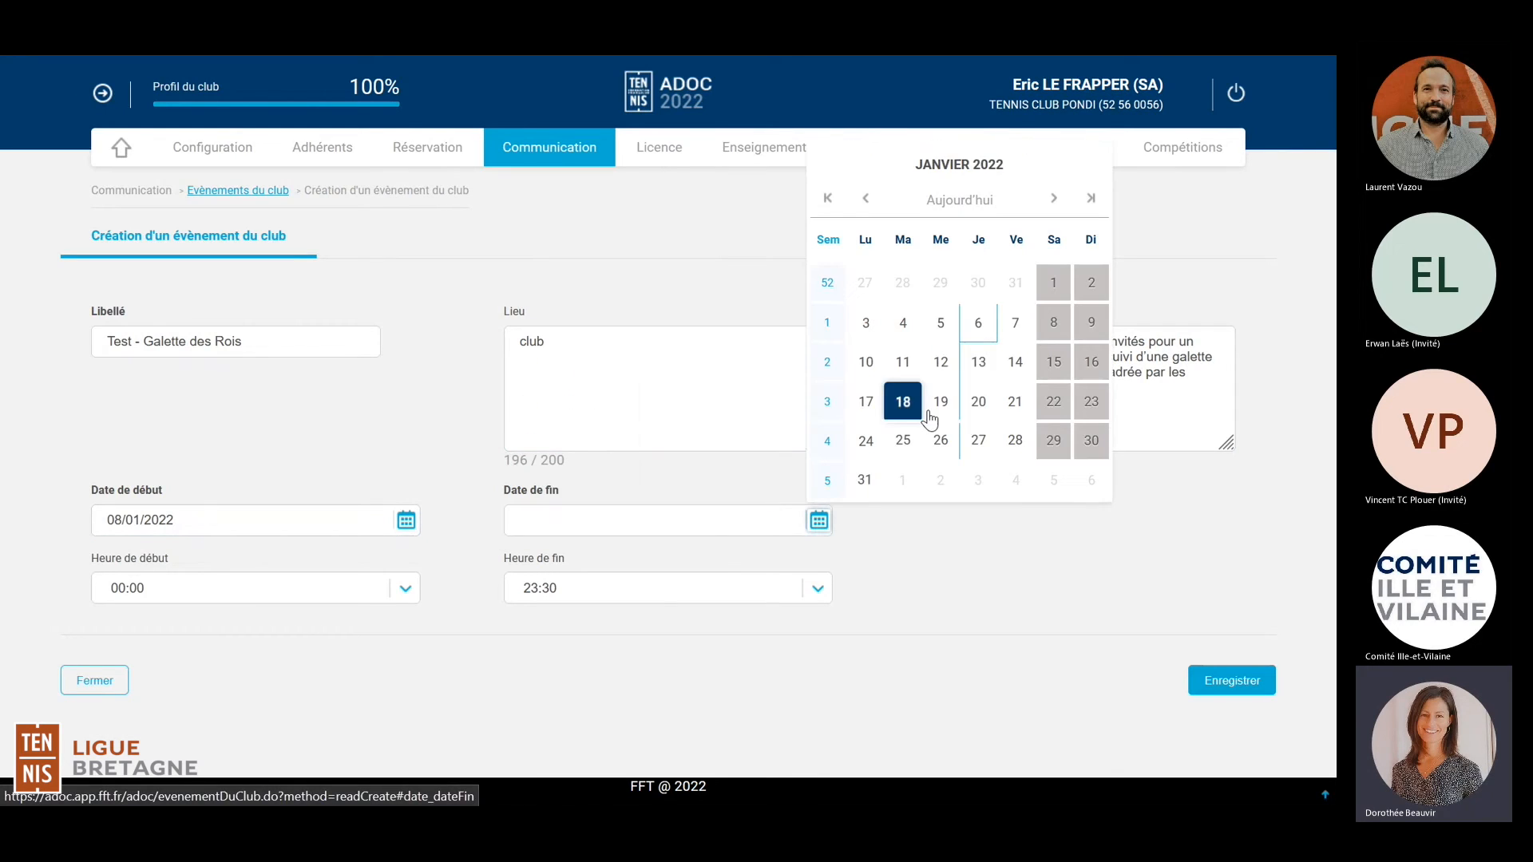
left_click(1050, 324)
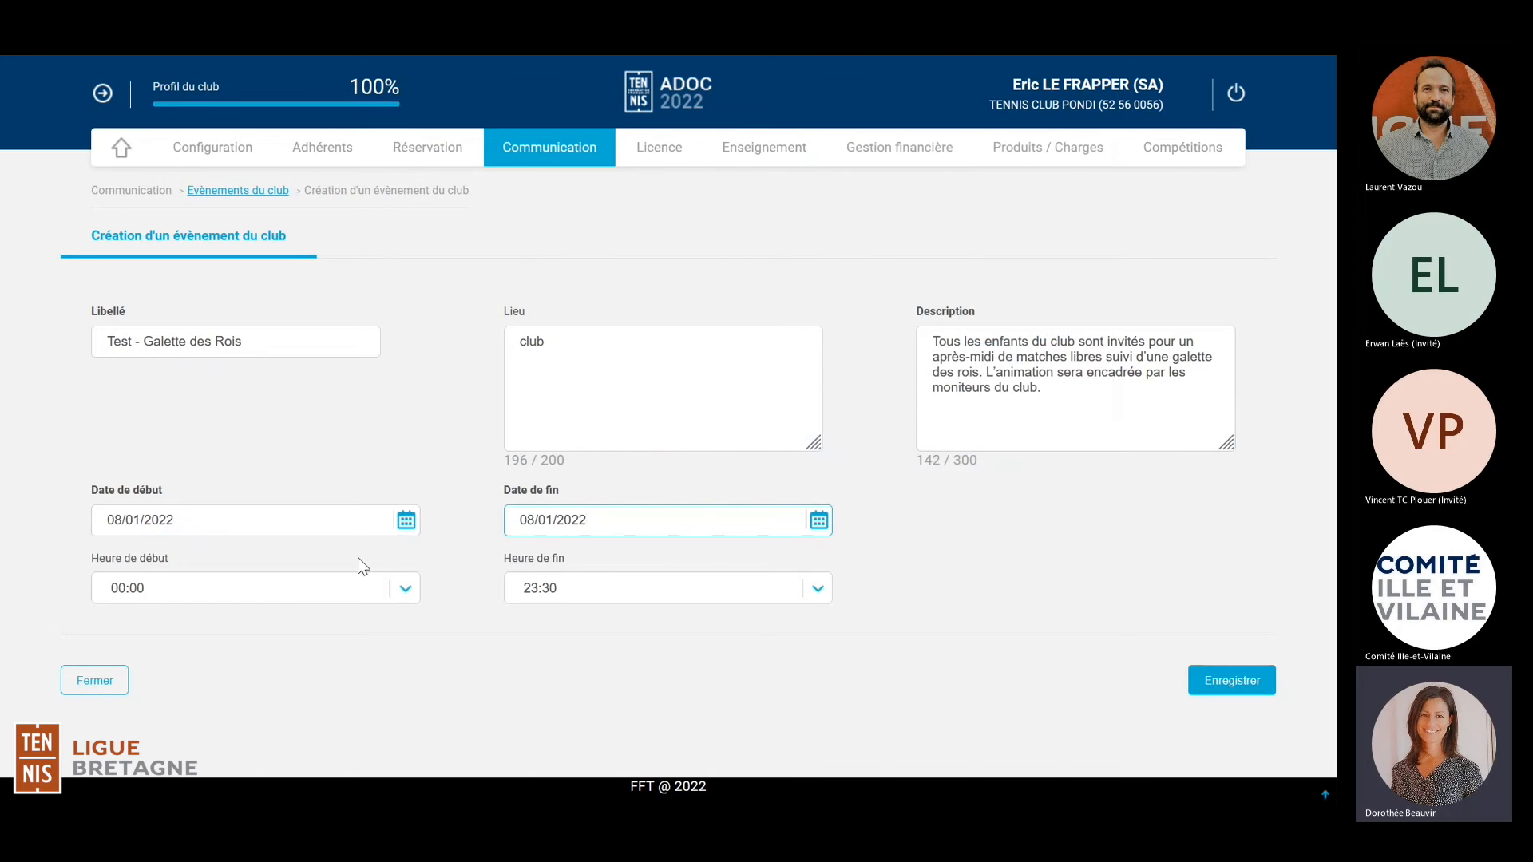
Step: Set the event's start time to 14:00 and end time to 17:00, and save the event
left_click(407, 591)
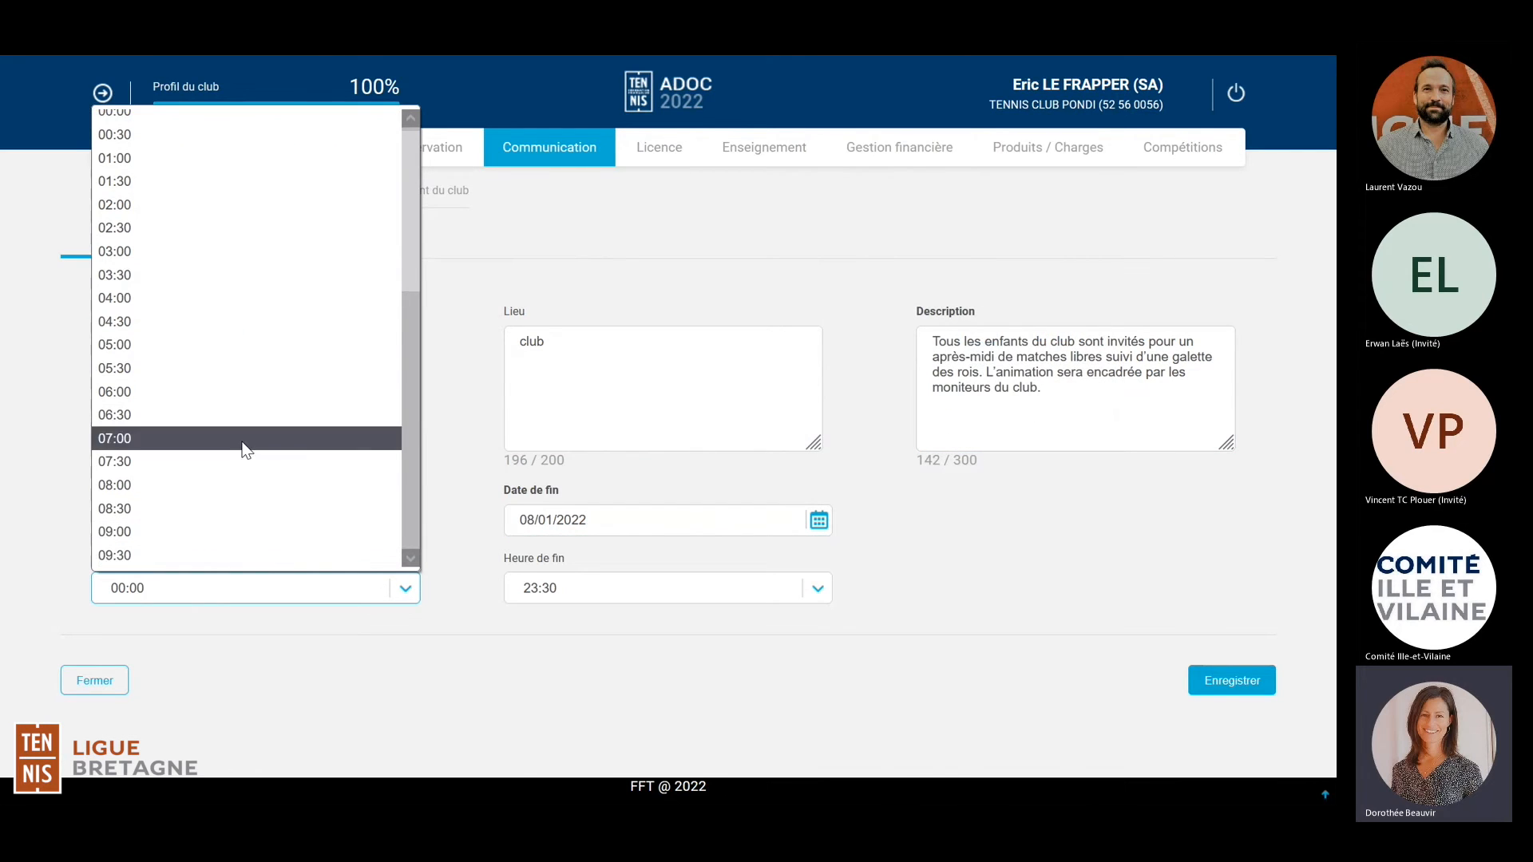
scroll(246, 446, "down", 8)
scroll(247, 449, "up", 3)
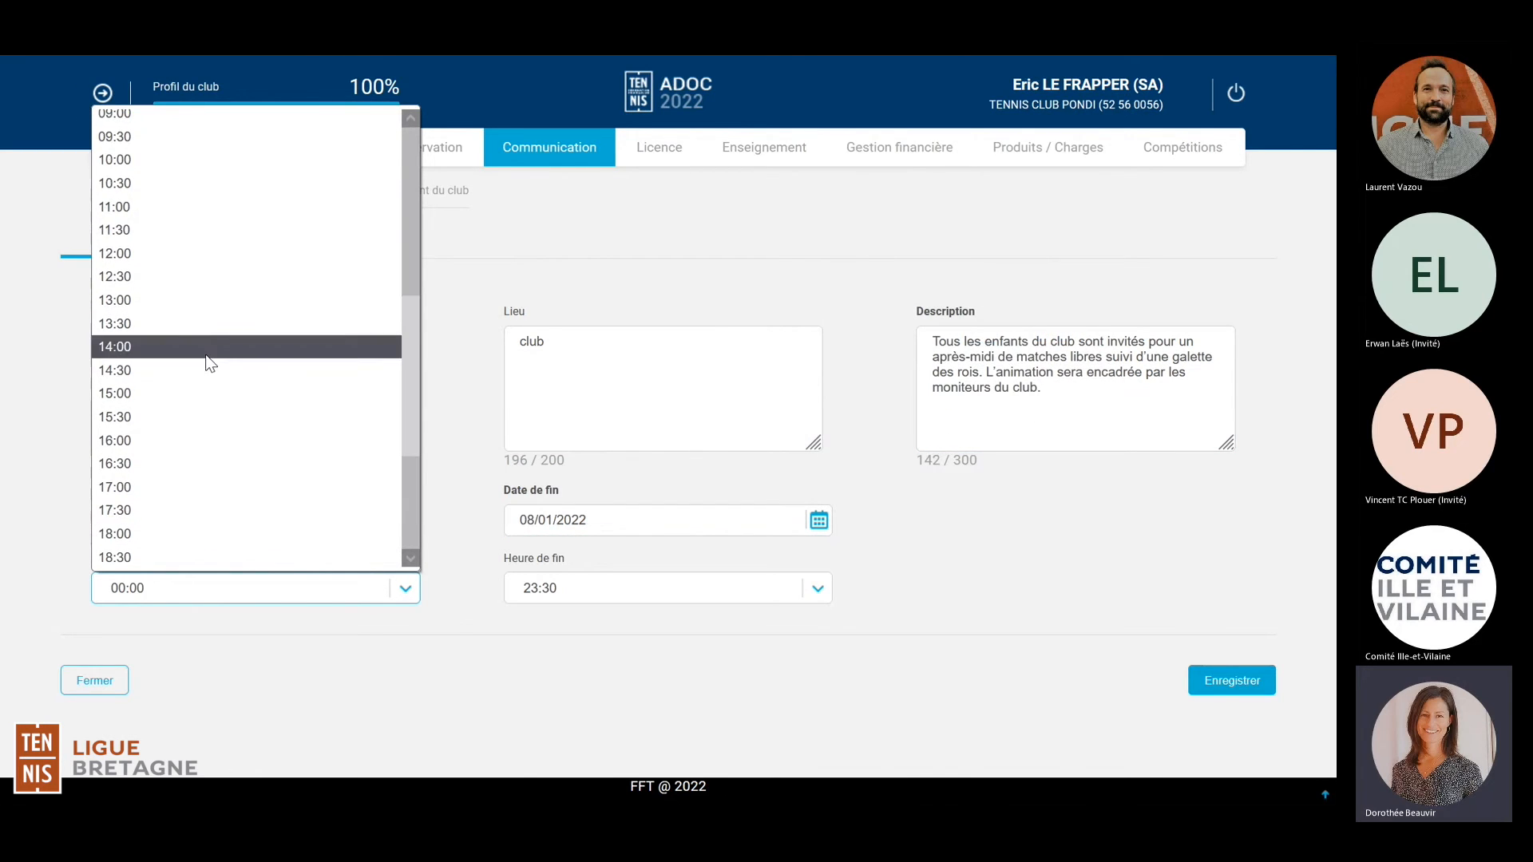
left_click(146, 348)
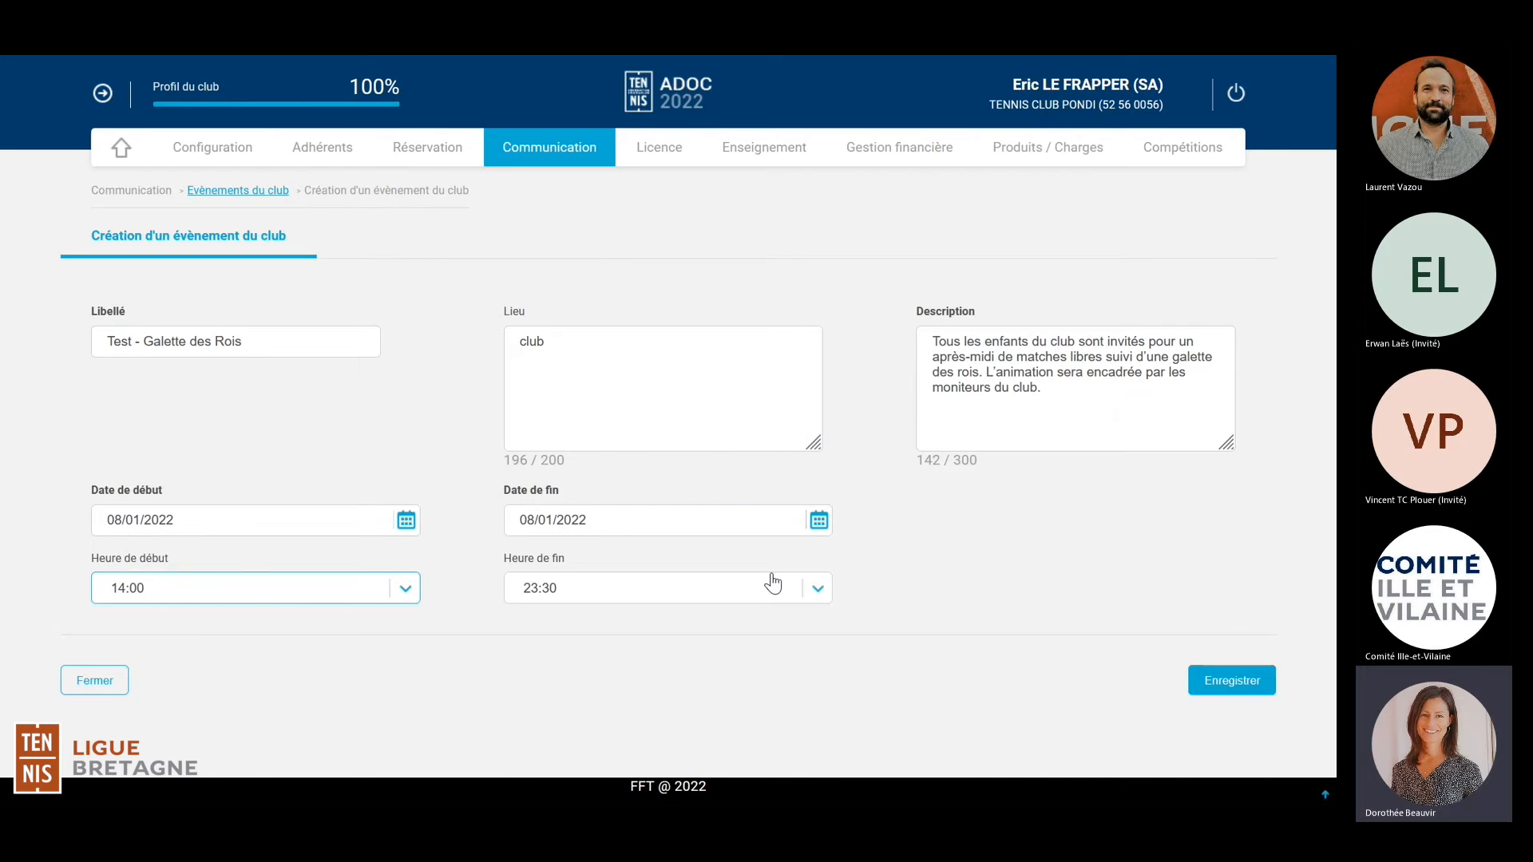
left_click(816, 593)
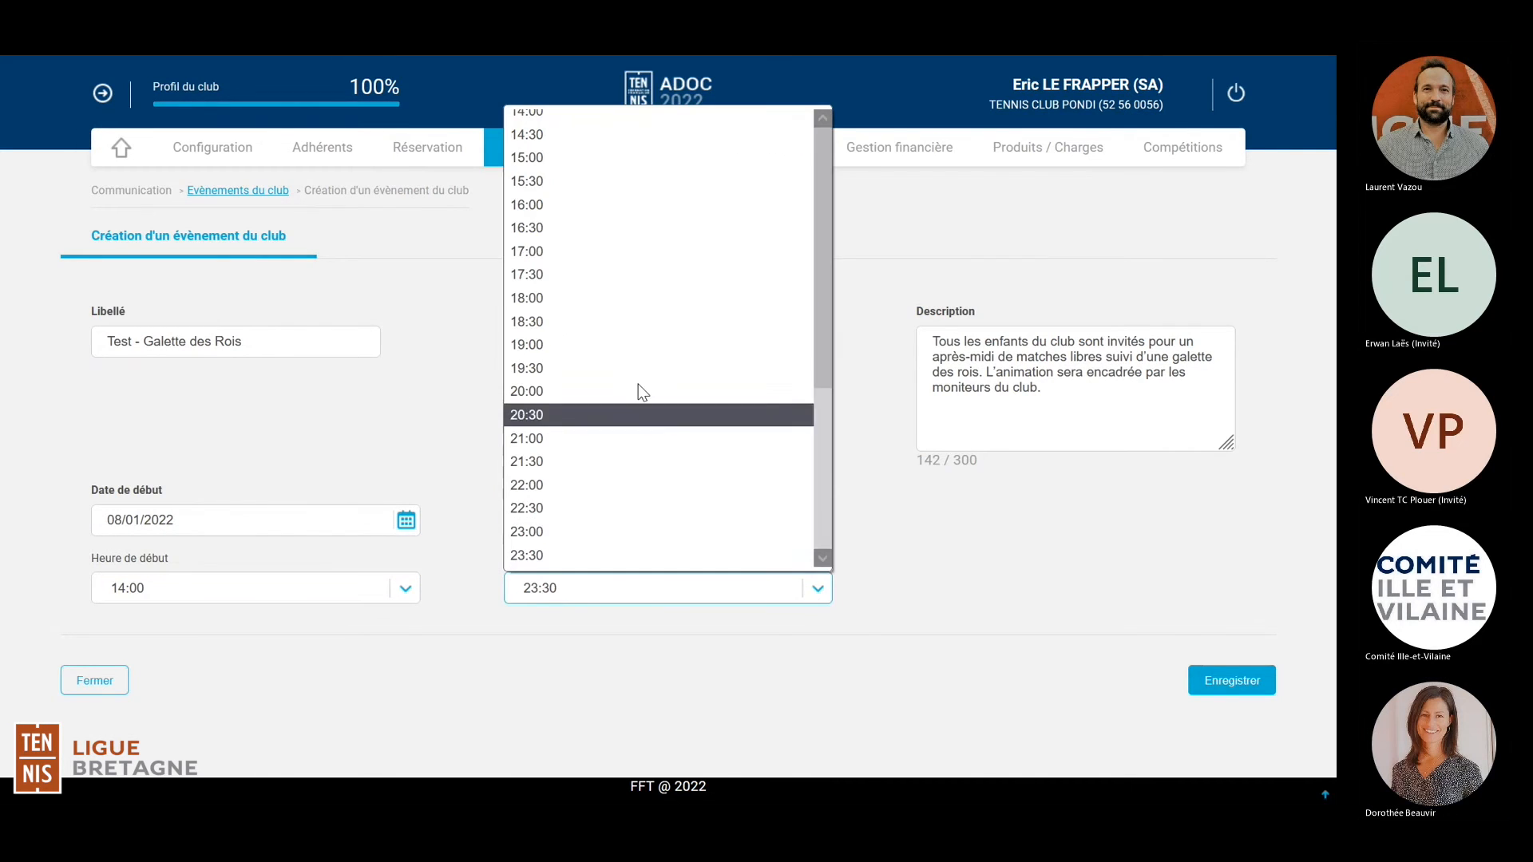
left_click(522, 252)
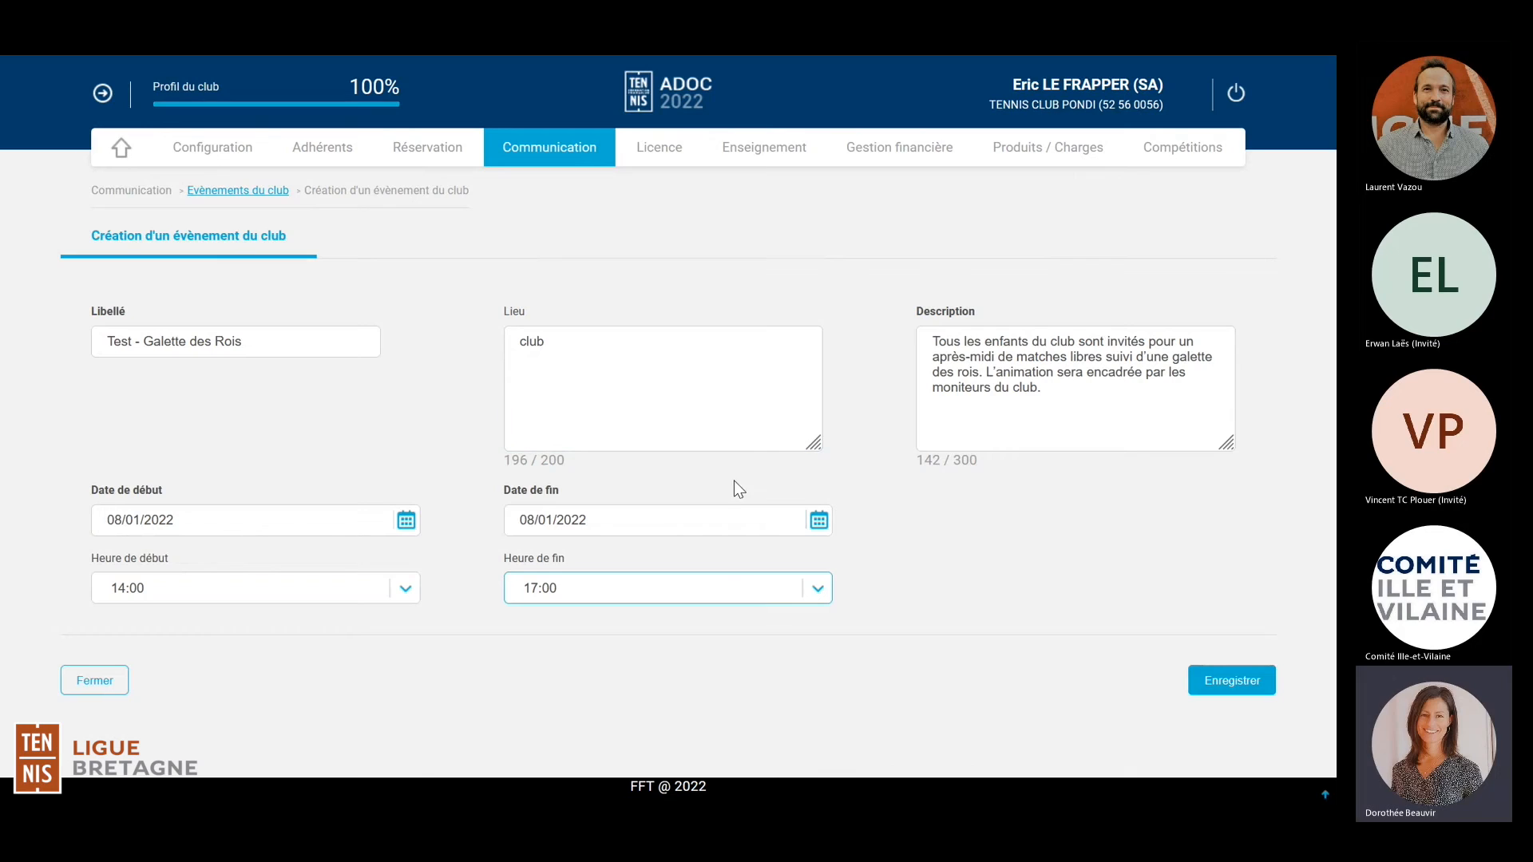
left_click(1238, 683)
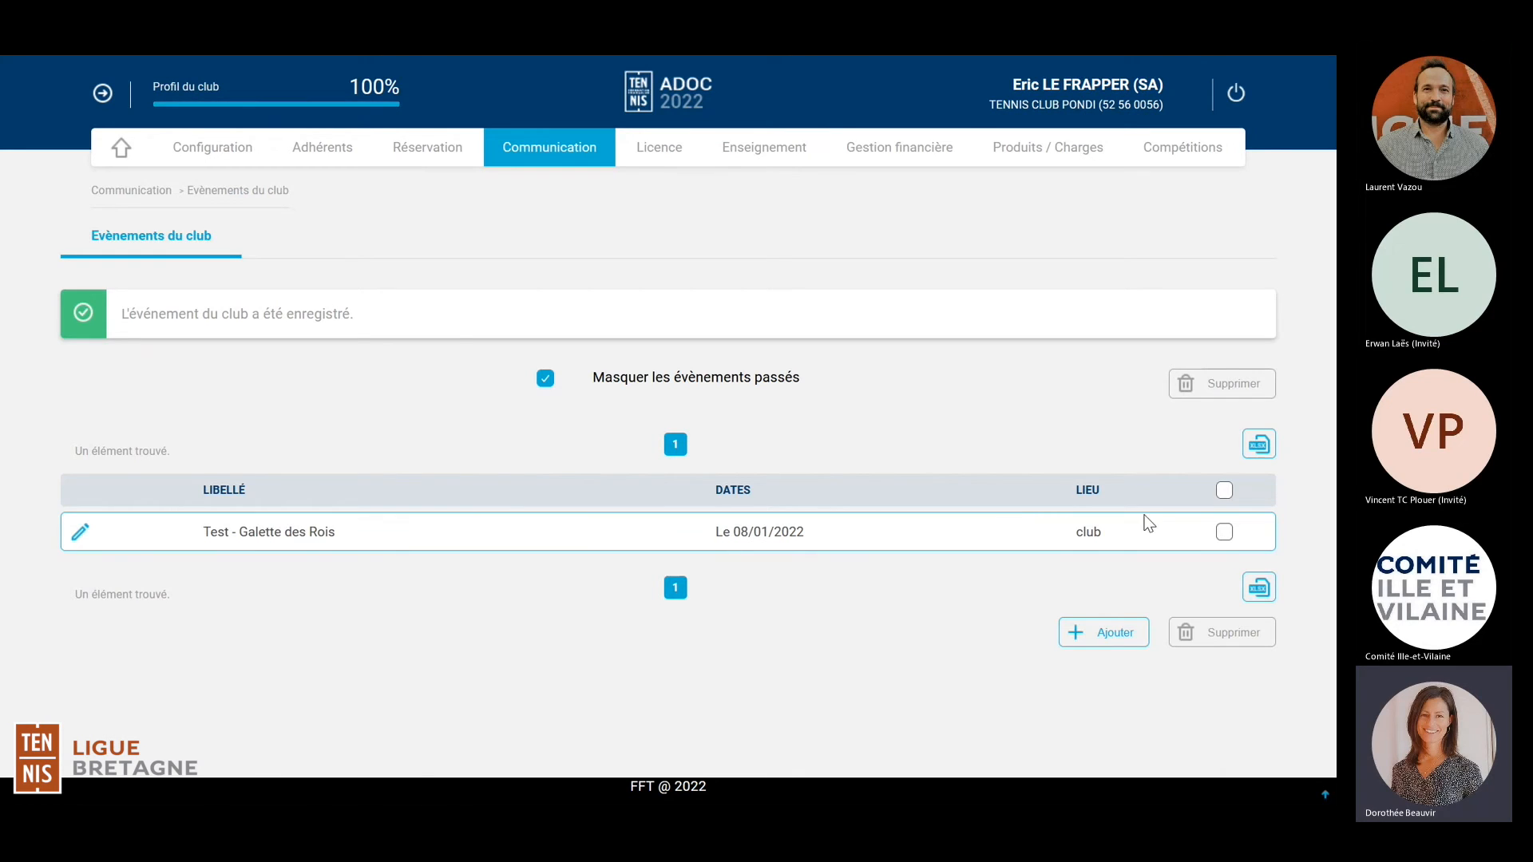
Step: Delete the event "Test - Galette des Rois" from the club events list
left_click(1225, 533)
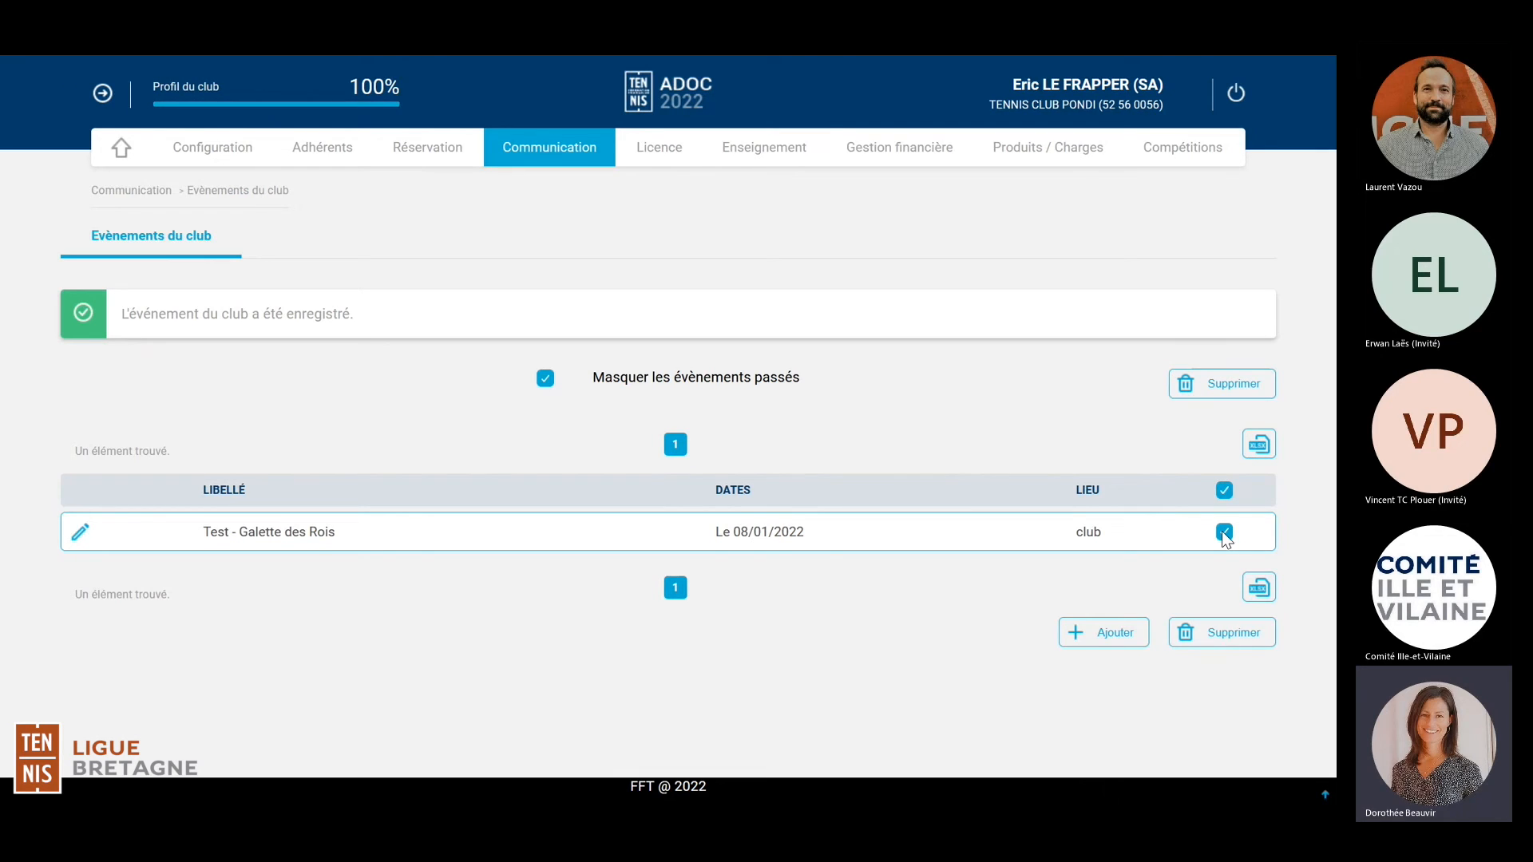
left_click(1224, 388)
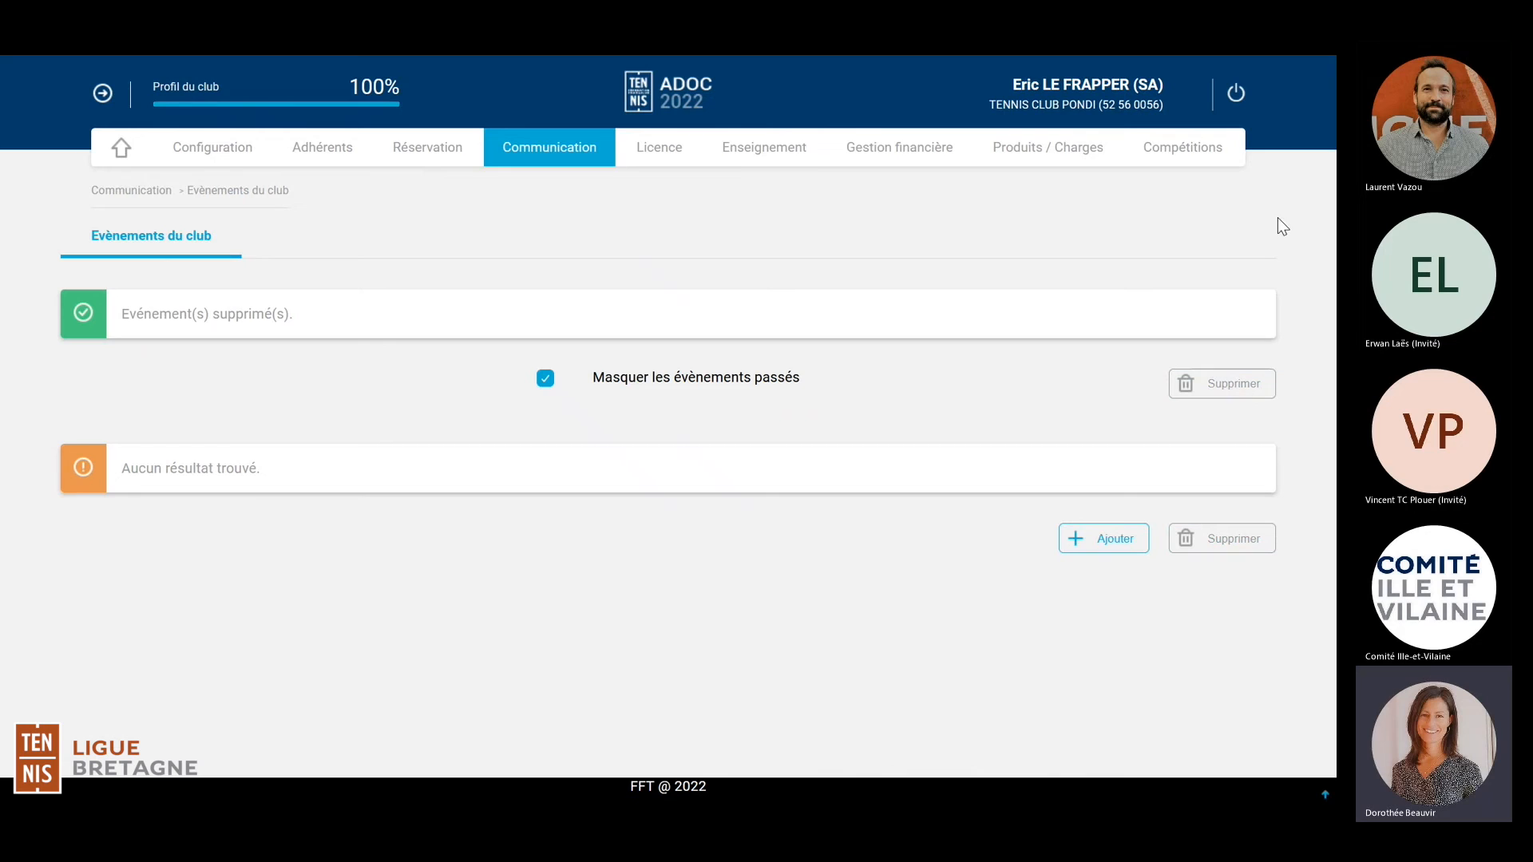
Step: Leave the browser's full-screen view and switch to "Copies écrans Ten'Up.pdf" in Acrobat Reader to examine how the event is displayed in Ten'Up
mouse_move(1312, 58)
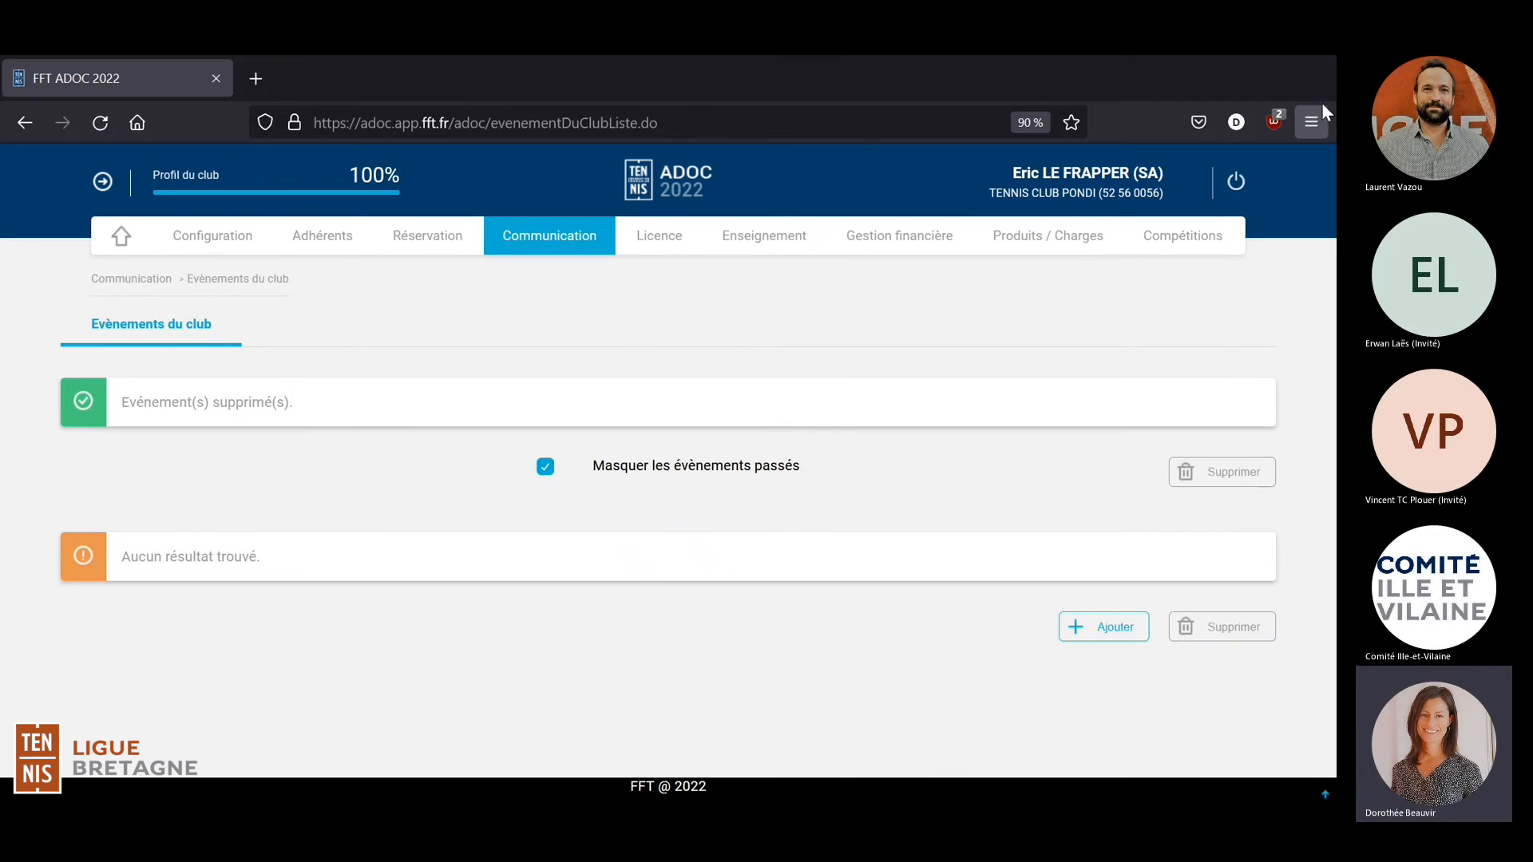
left_click(1312, 122)
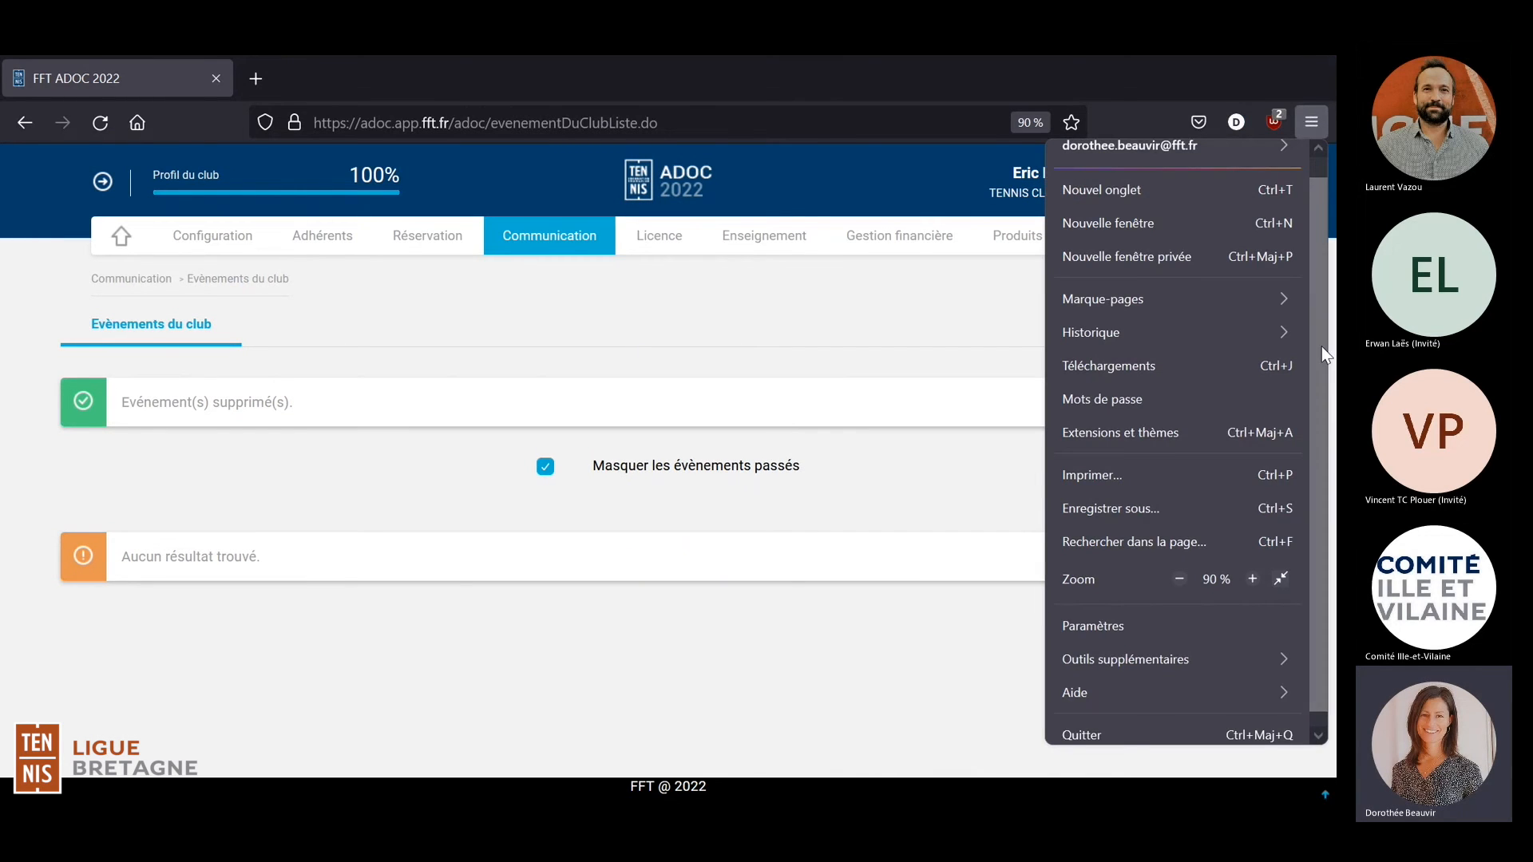
left_click(1277, 578)
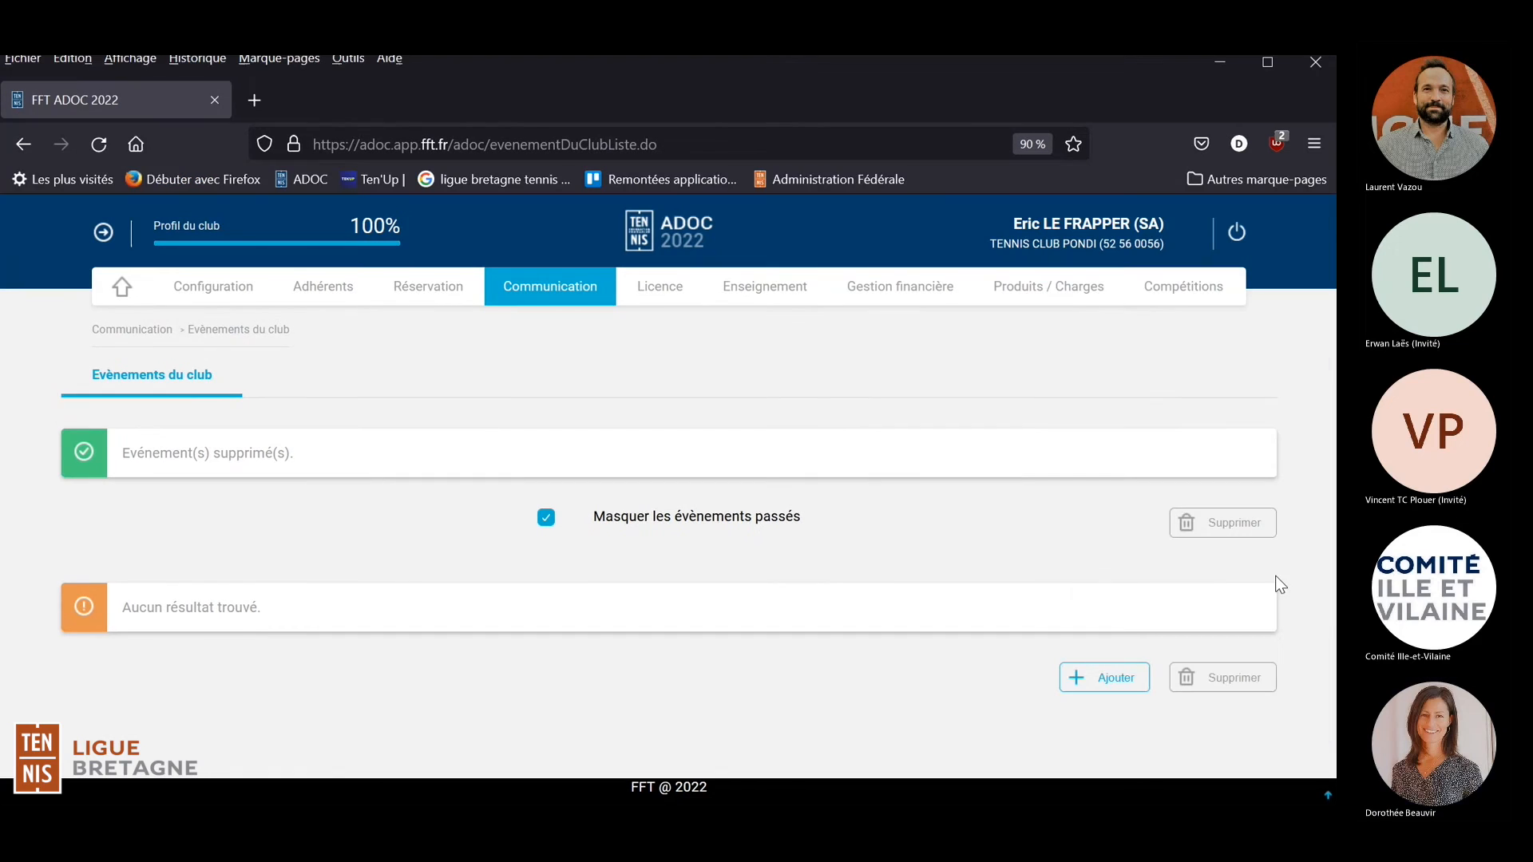
mouse_move(1235, 291)
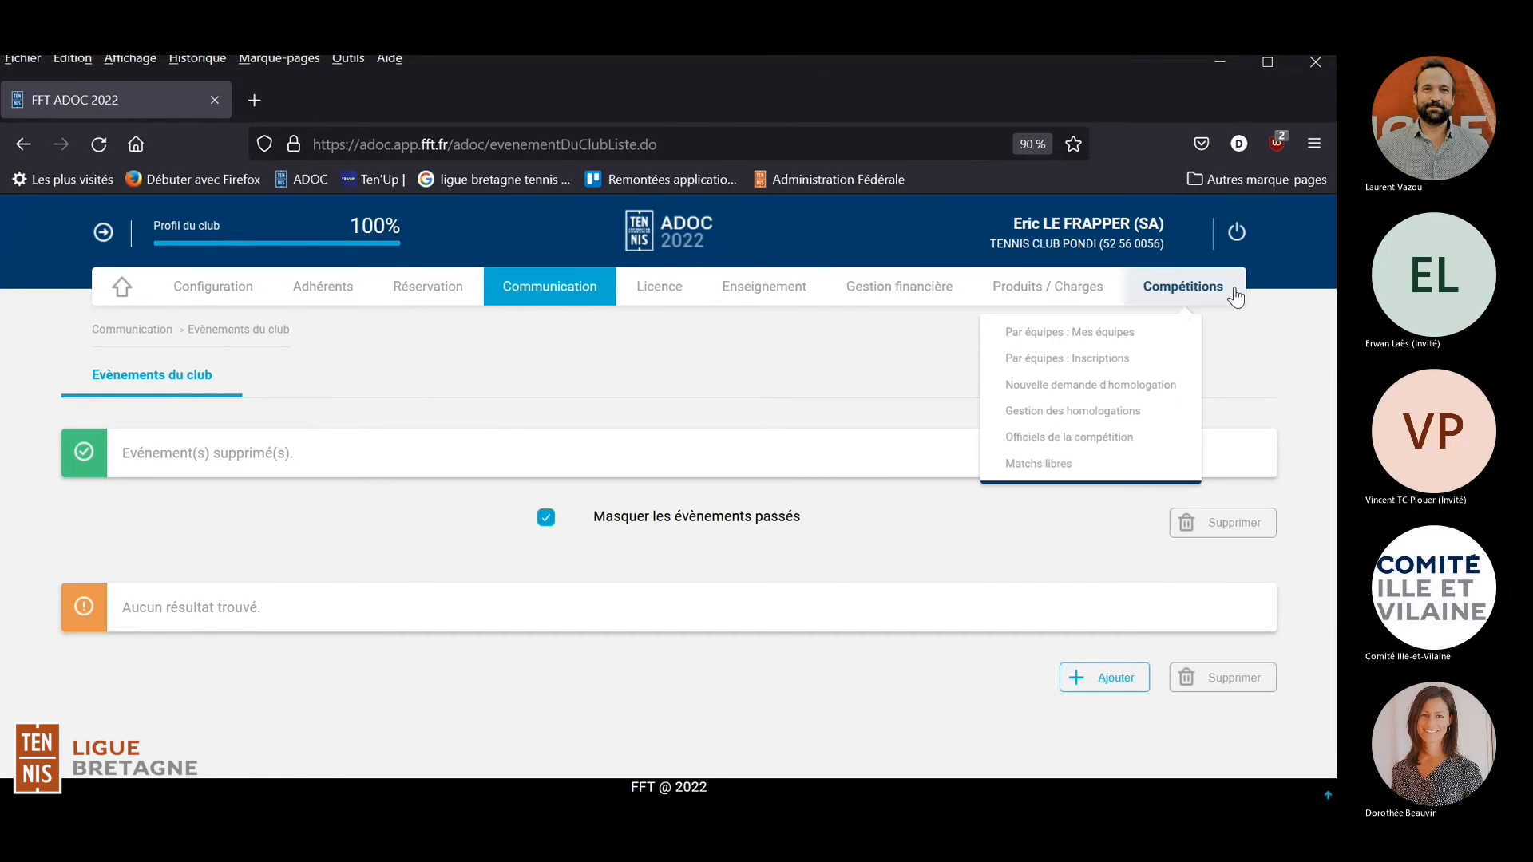
left_click(1218, 64)
scroll(1214, 296, "down", 2)
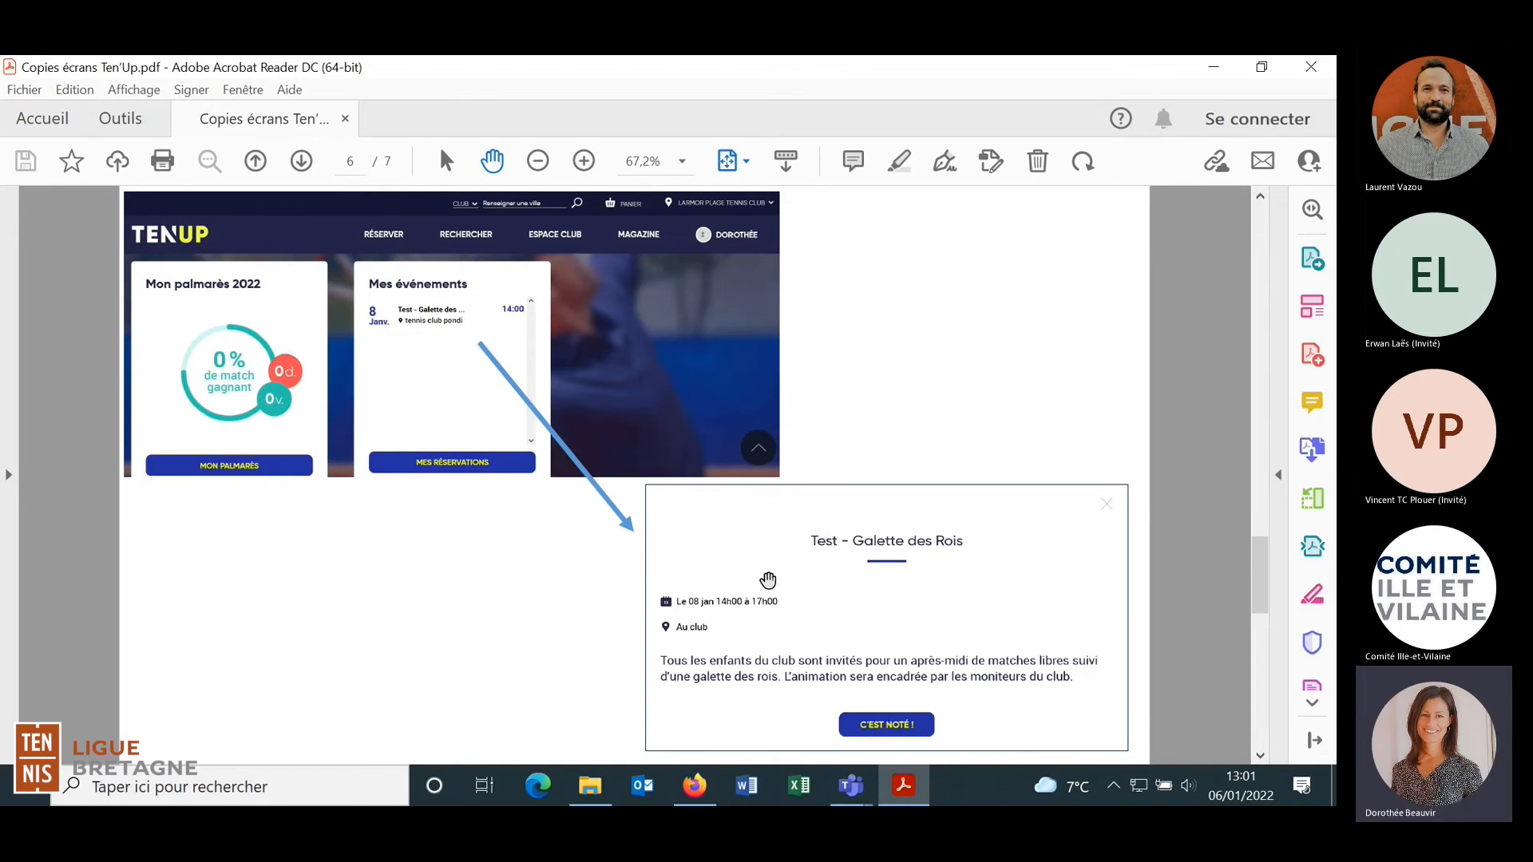
Step: Show page 7 of the PDF in full-screen mode to examine the "Mes événements" block, and leave that mode
scroll(768, 581, "down", 2)
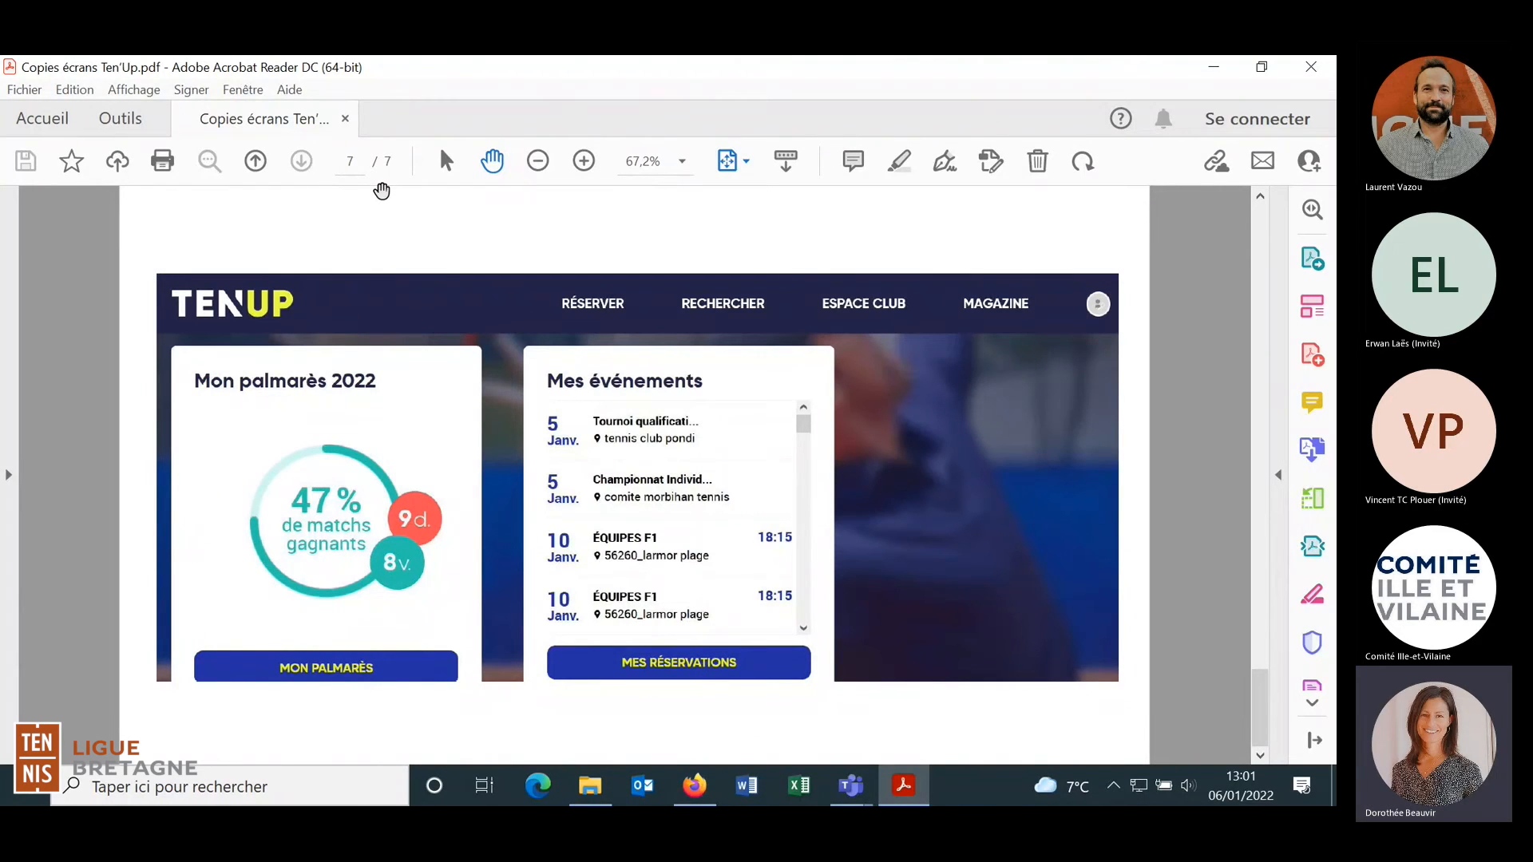
left_click(134, 89)
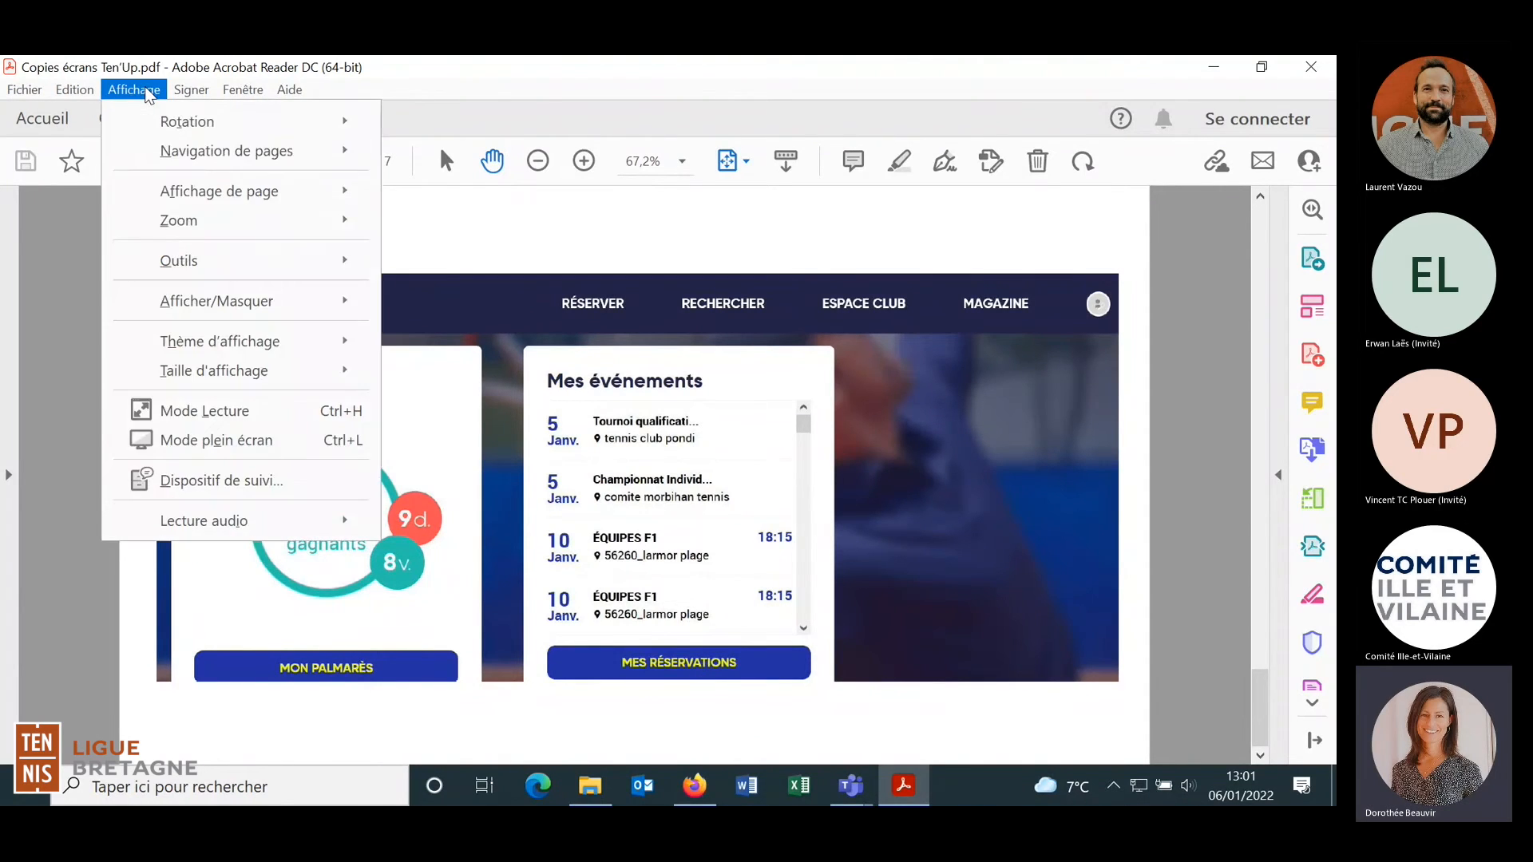
left_click(215, 435)
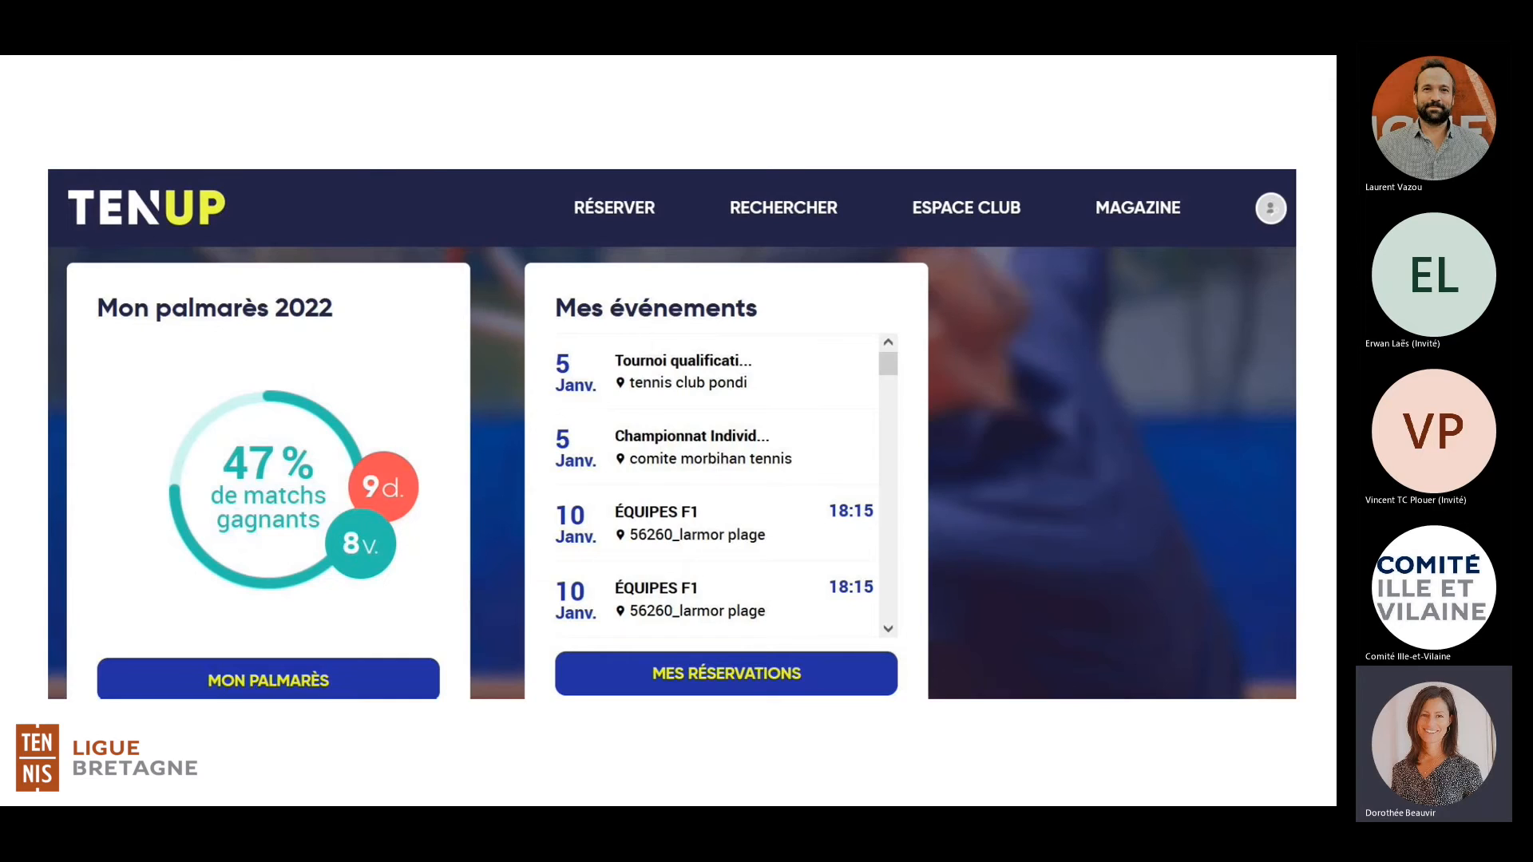
key("Escape")
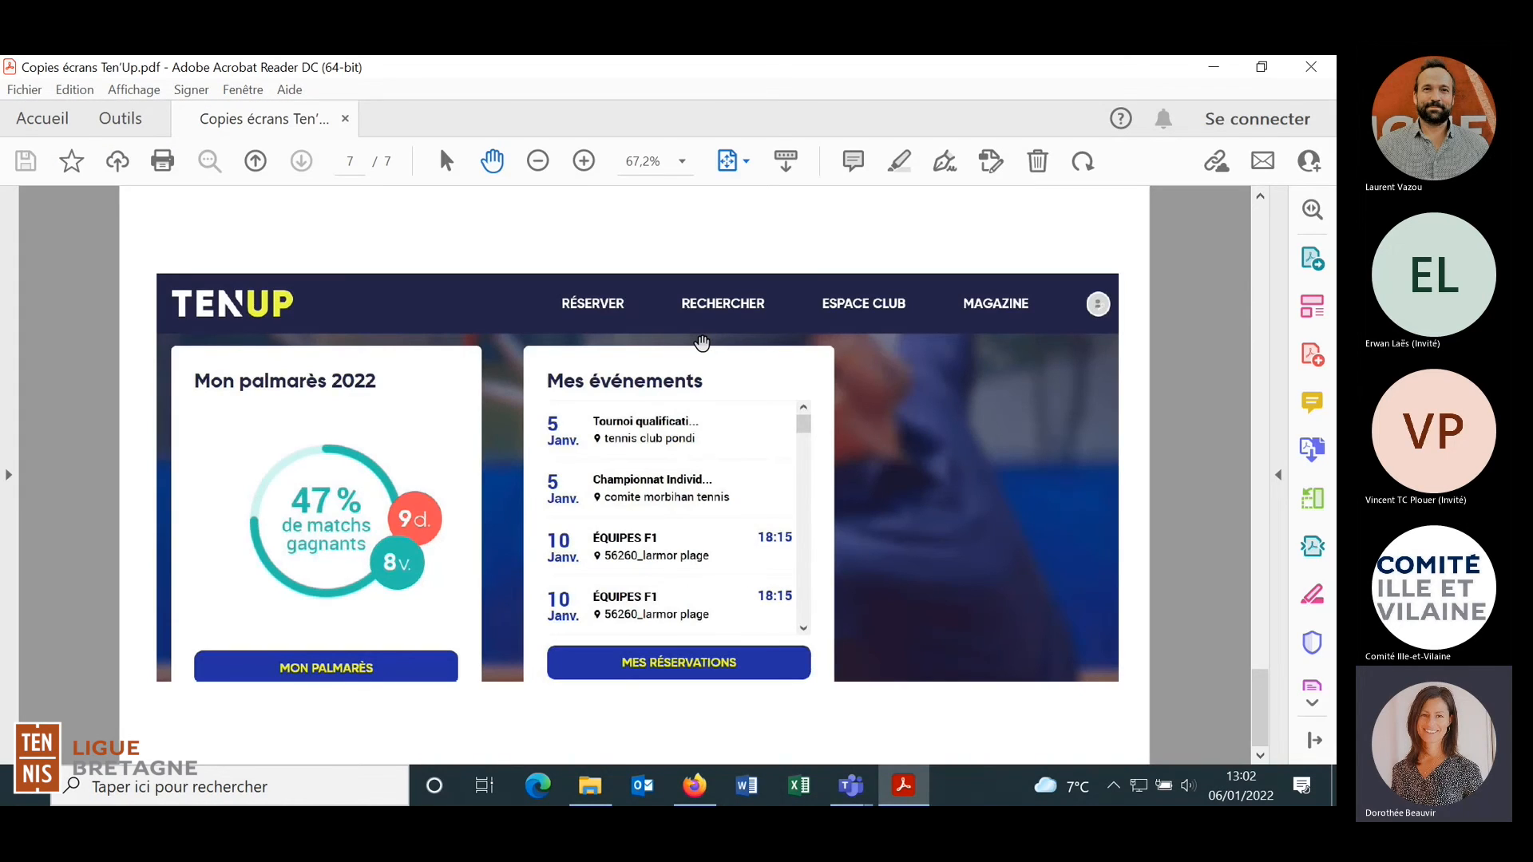
Step: Switch back to ADOC in Firefox, show it full screen and open the mailing lists (Listes de diffusion)
left_click(696, 785)
left_click(1315, 143)
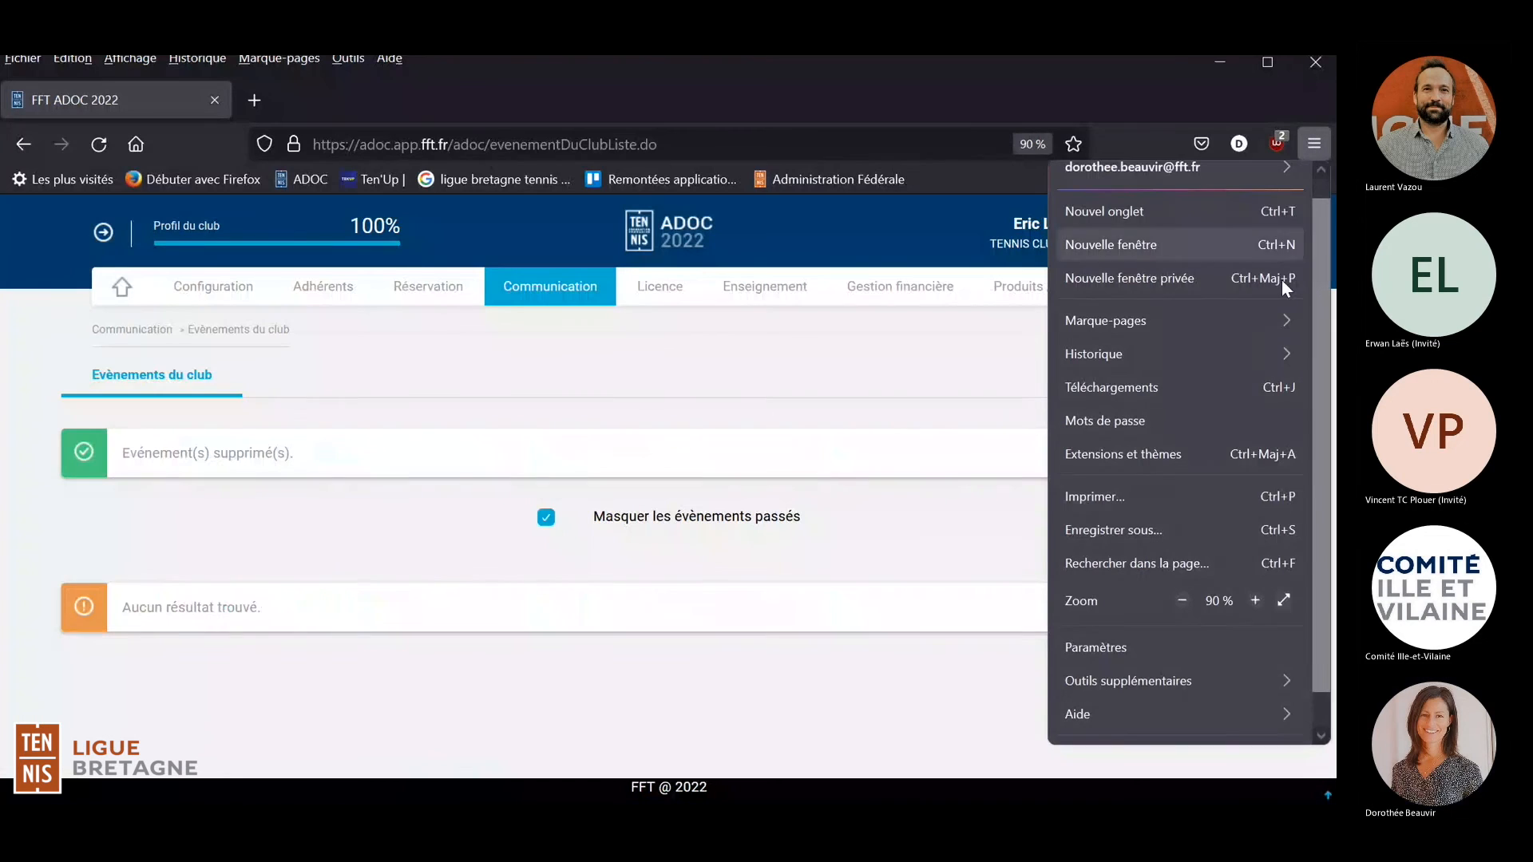
left_click(1283, 599)
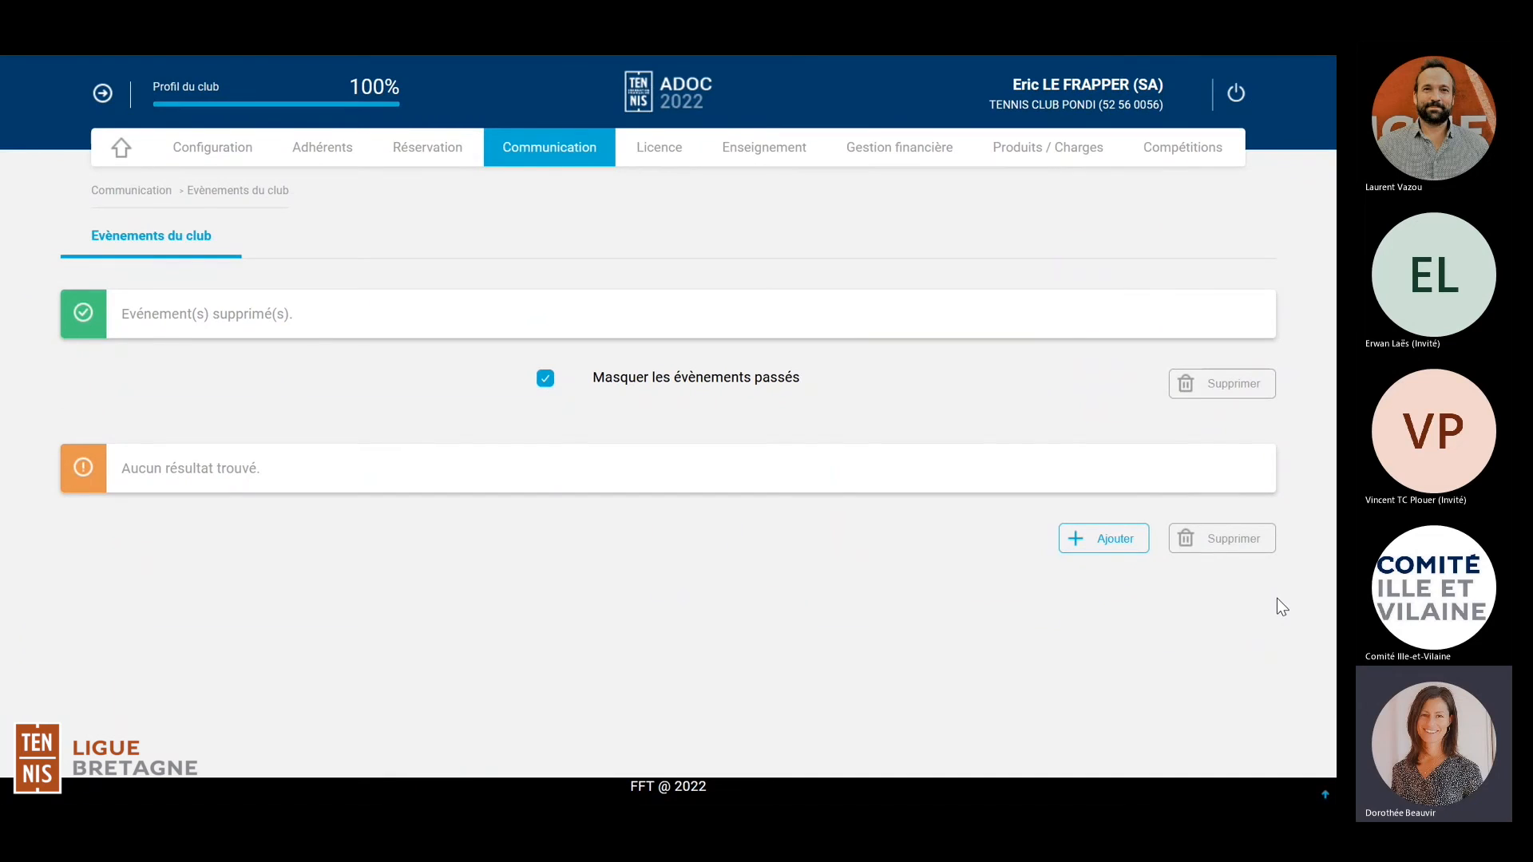
left_click(576, 154)
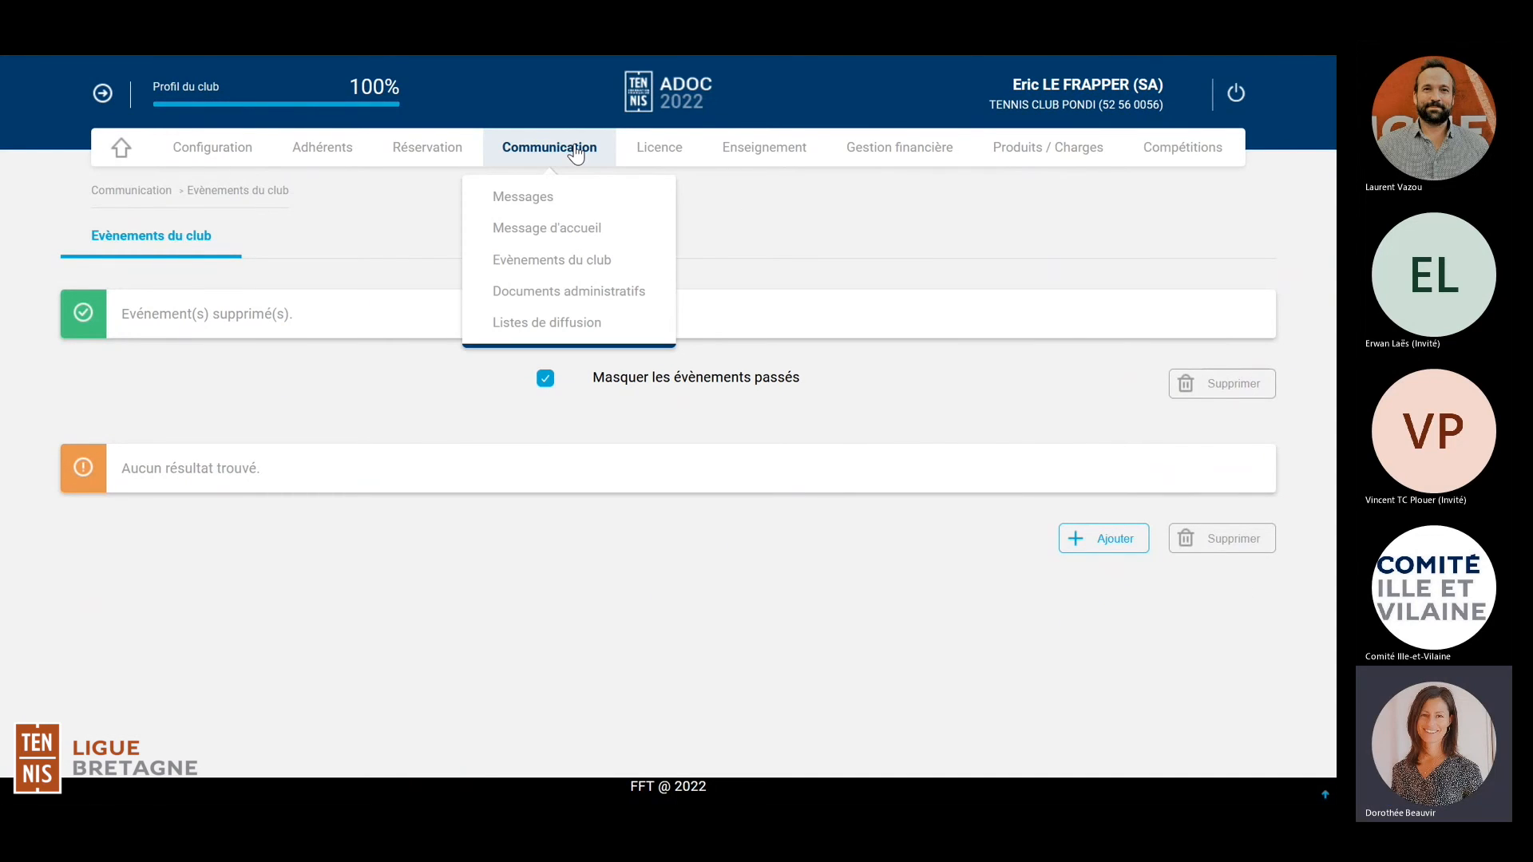
left_click(580, 328)
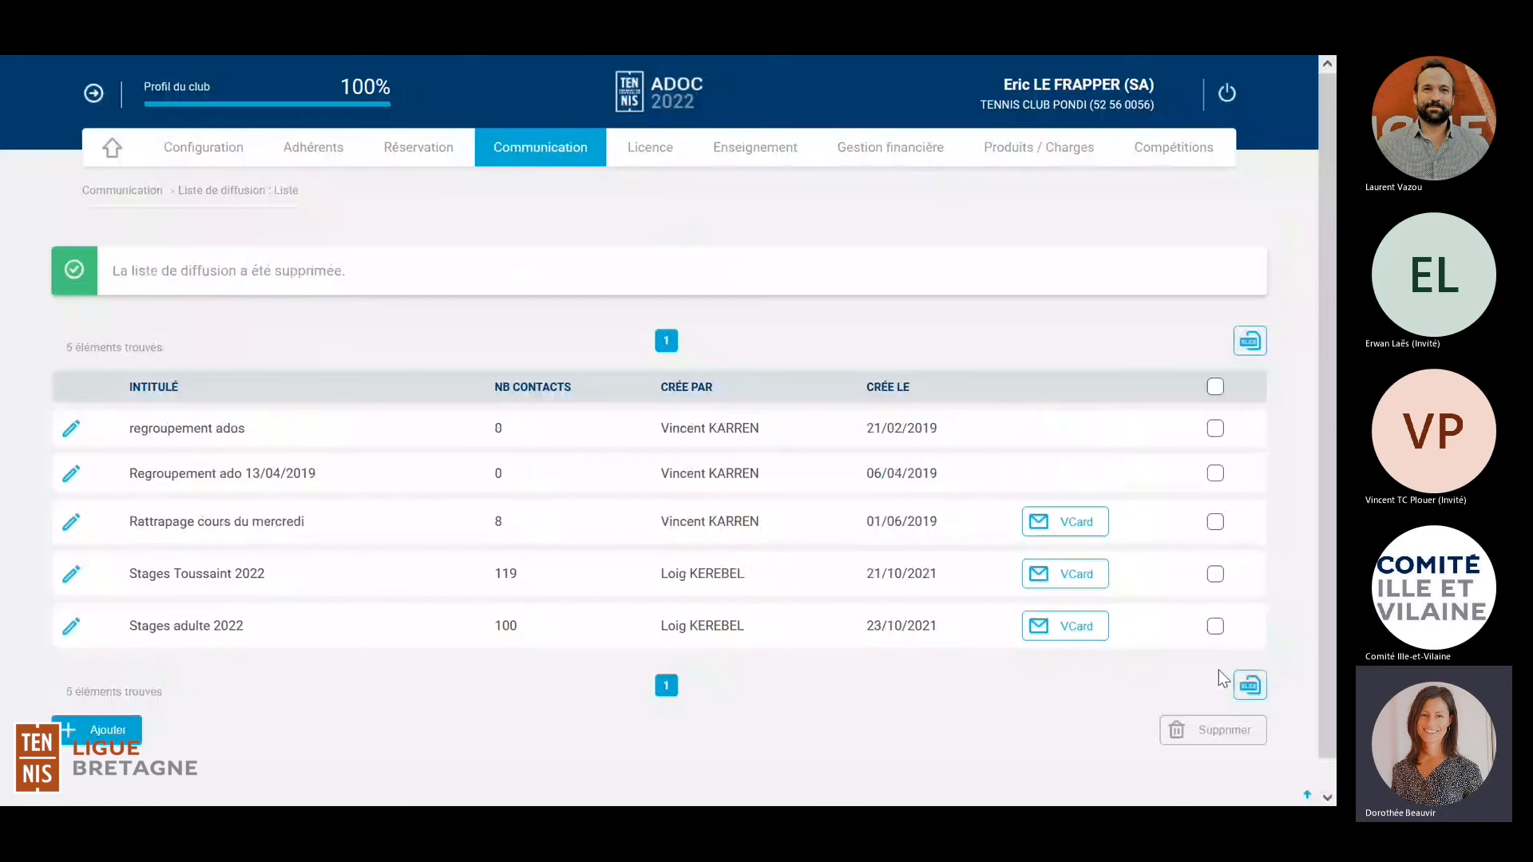
Step: Add a new mailing list with the title "Test Liste de diffusion" and save it
scroll(1038, 645, "down", 1)
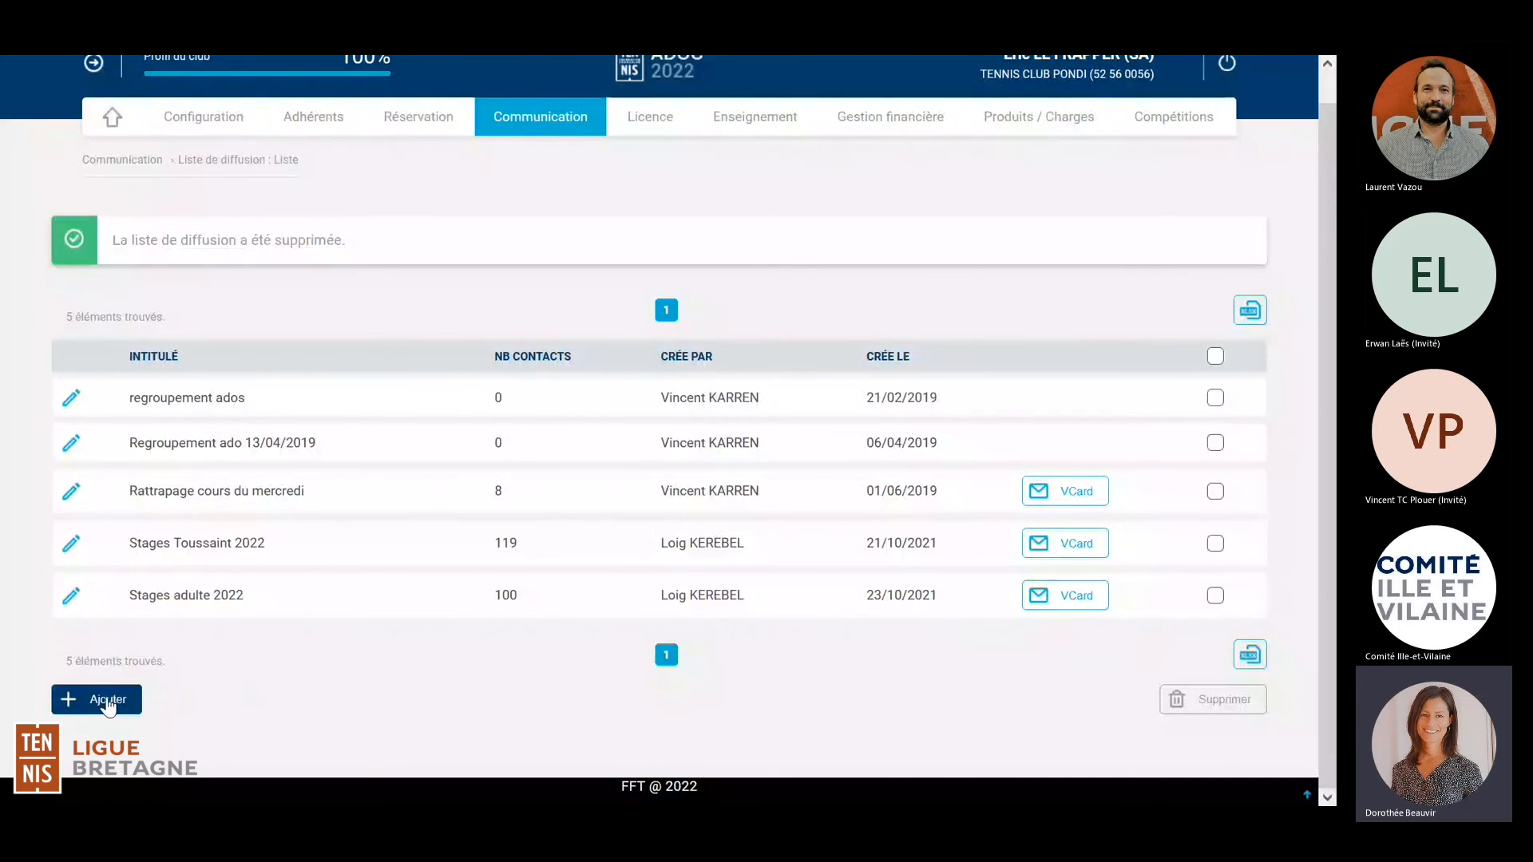
left_click(108, 703)
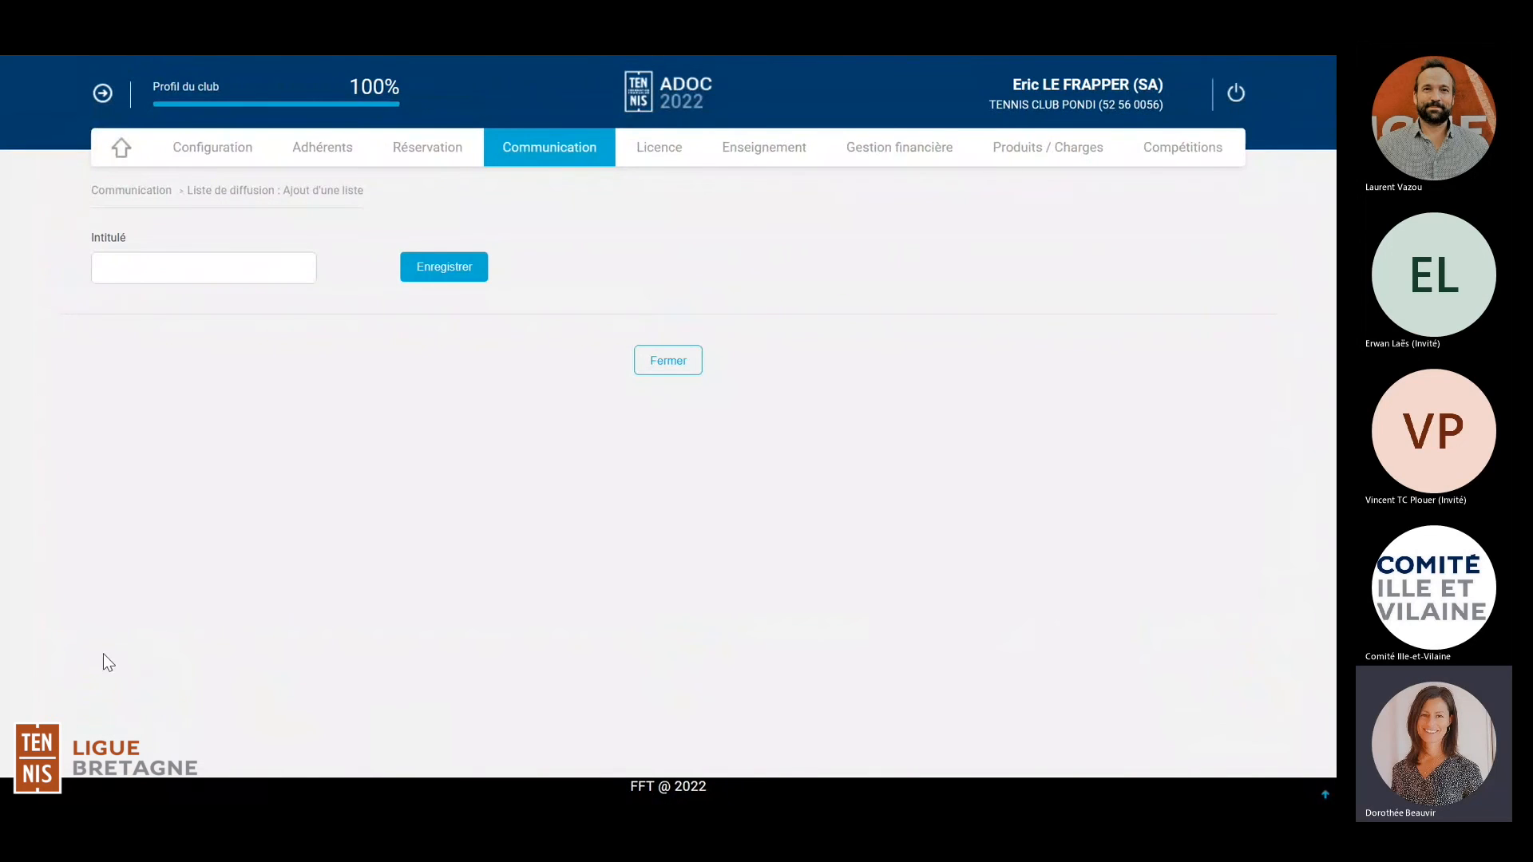
left_click(134, 271)
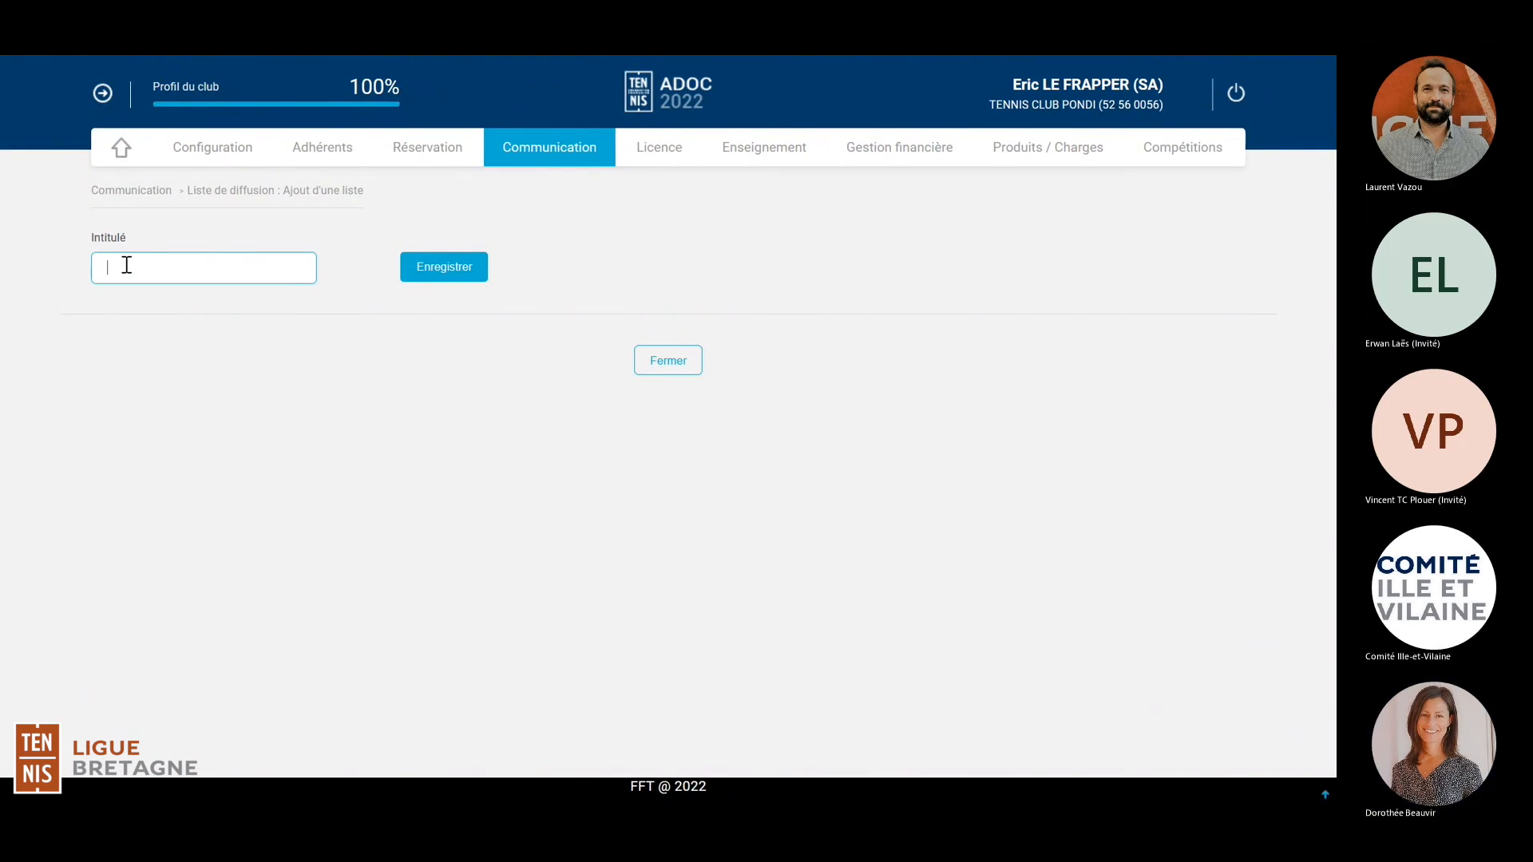
type("test")
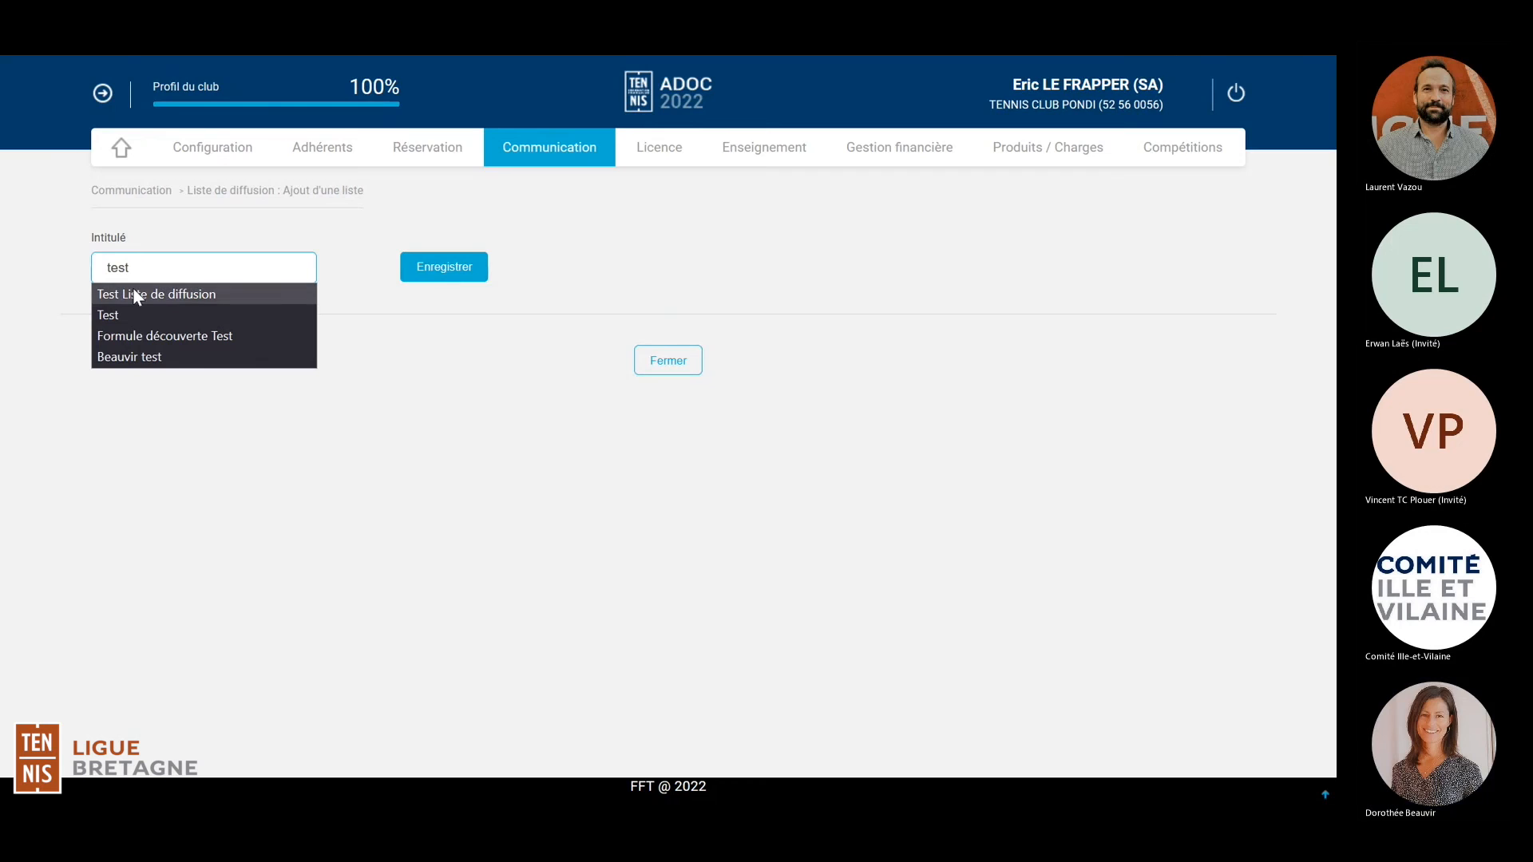
left_click(132, 290)
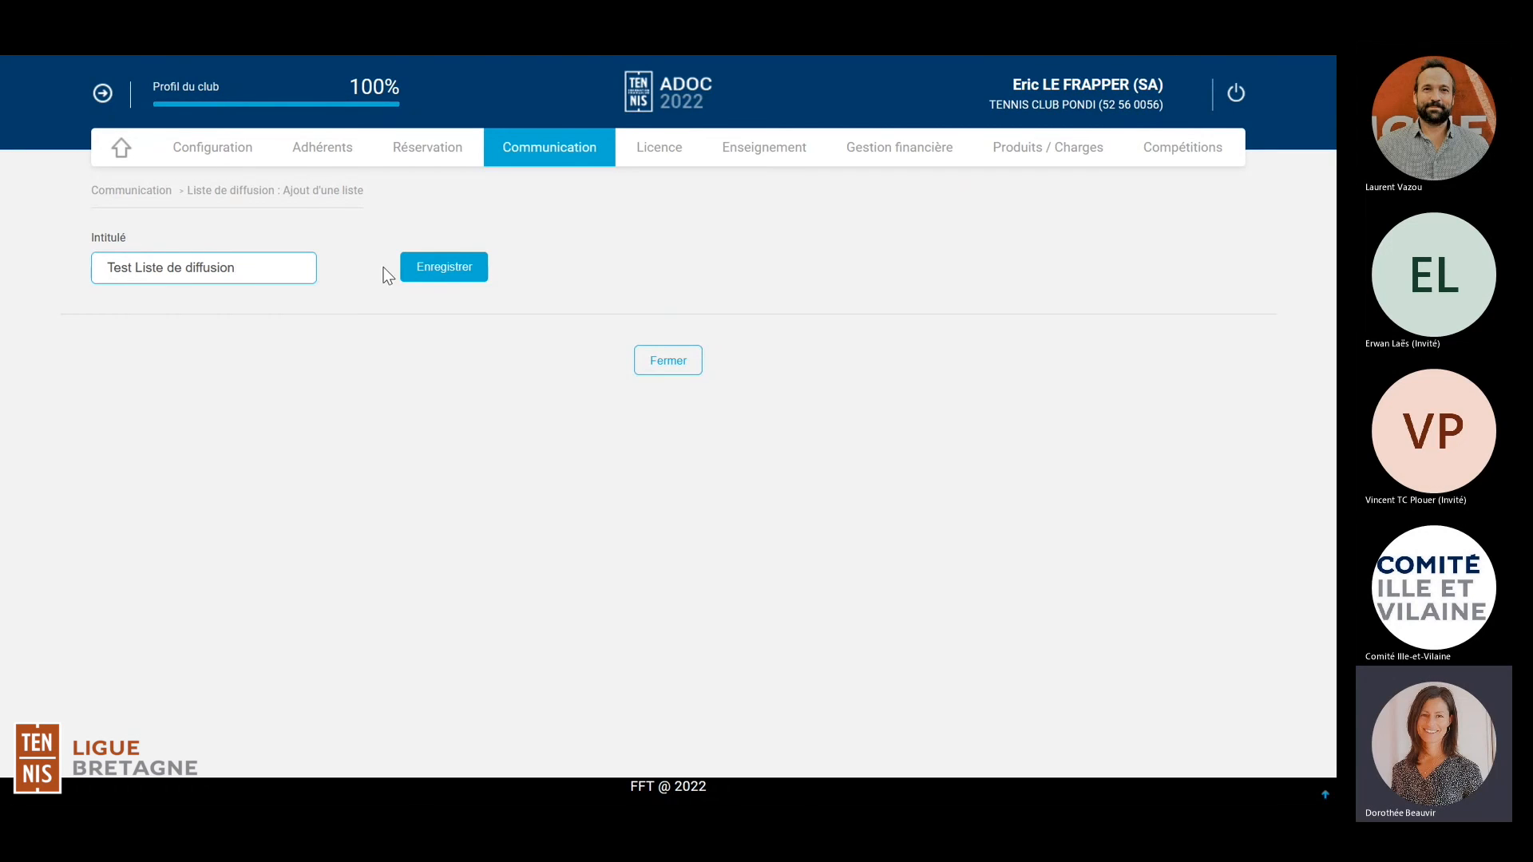
left_click(429, 275)
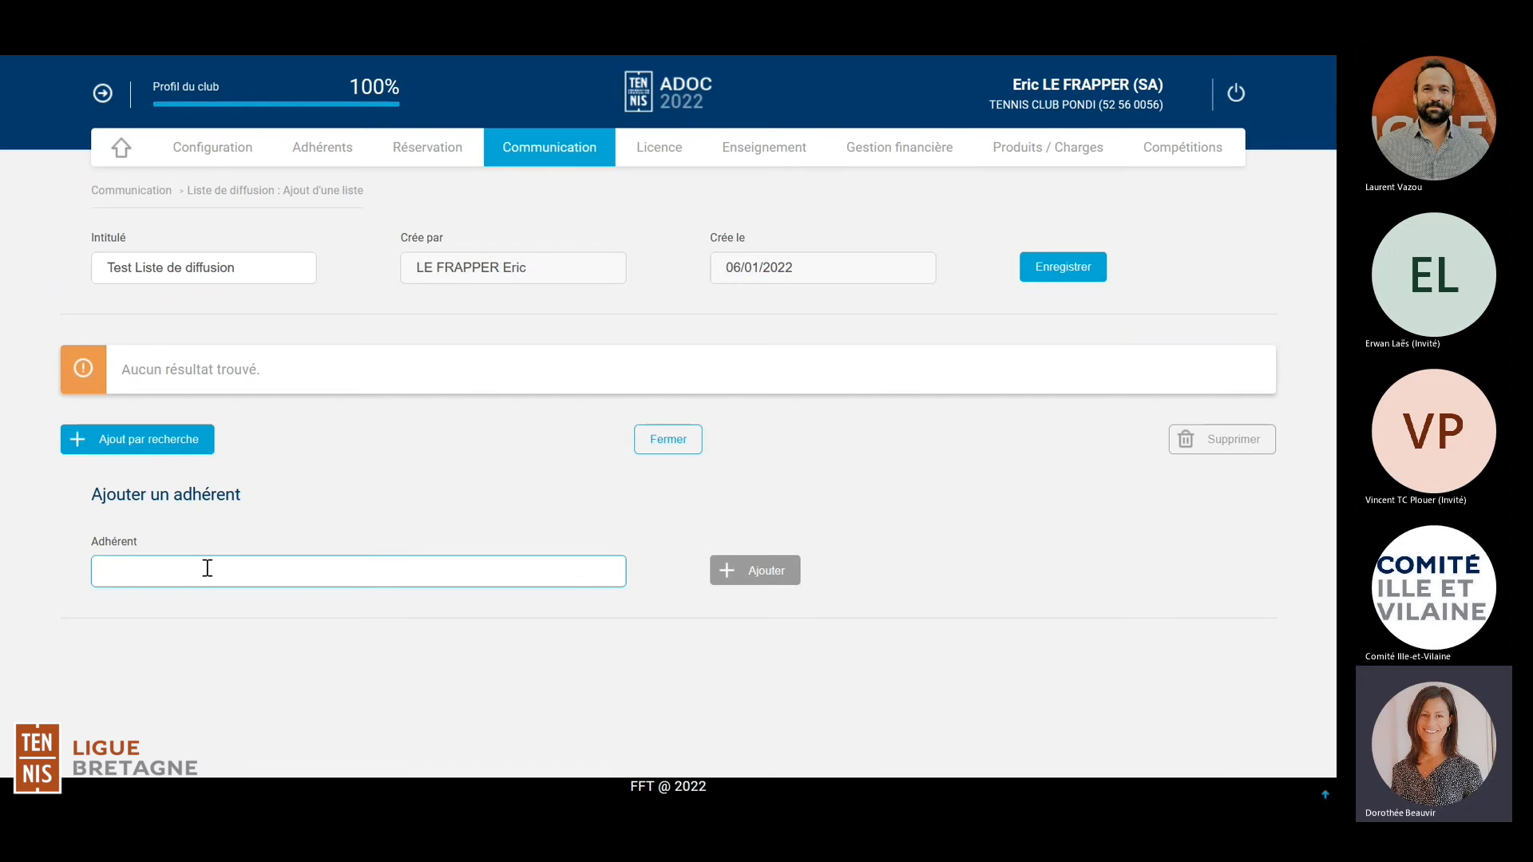
Step: Find a member by surname and add that person to the mailing list "Test Liste de diffusion"
left_click(142, 569)
type("kere")
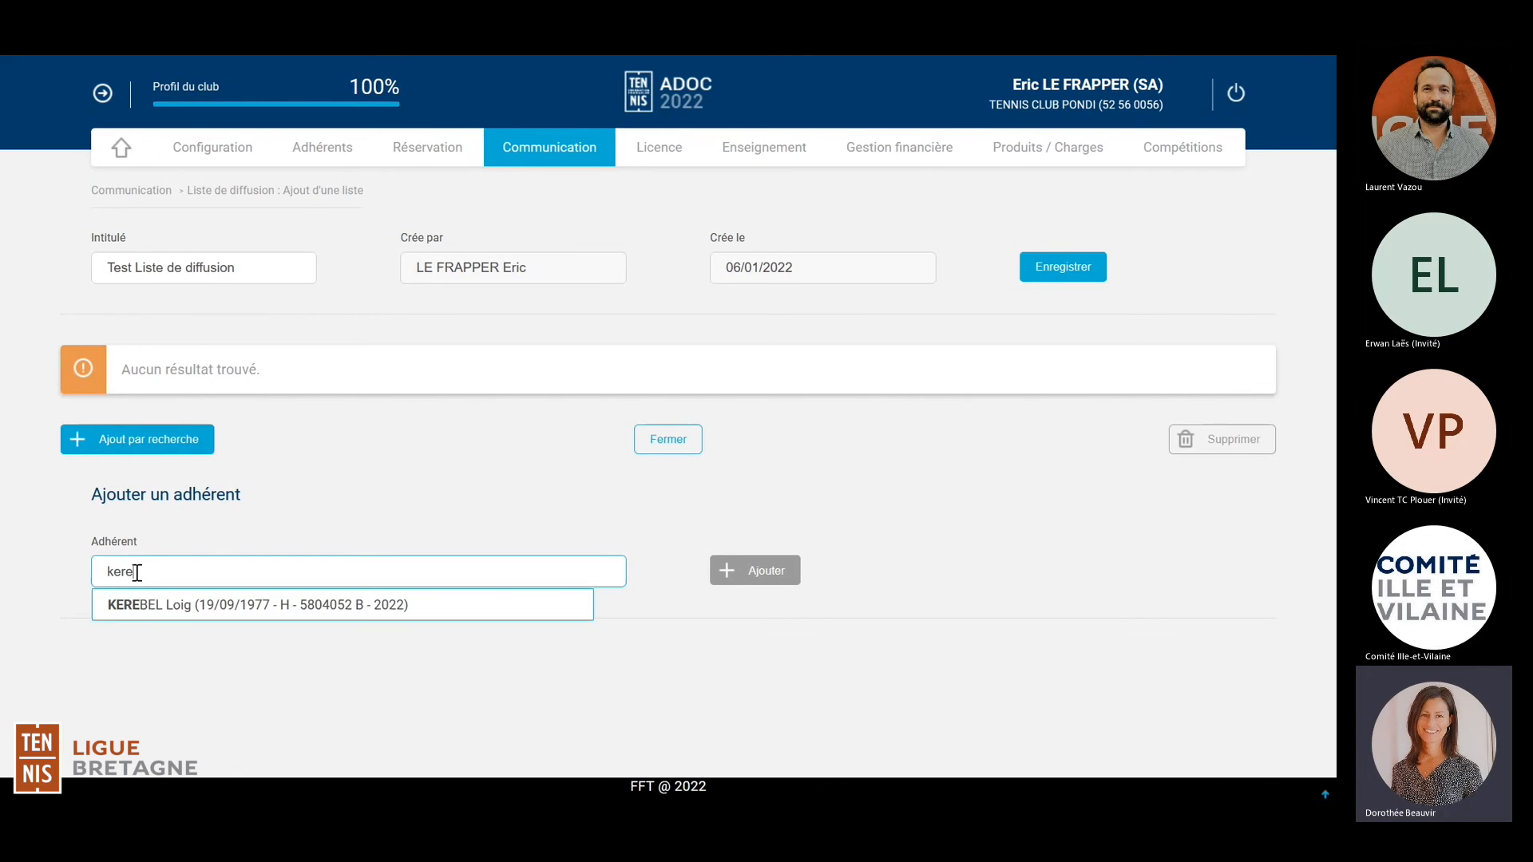
left_click(155, 608)
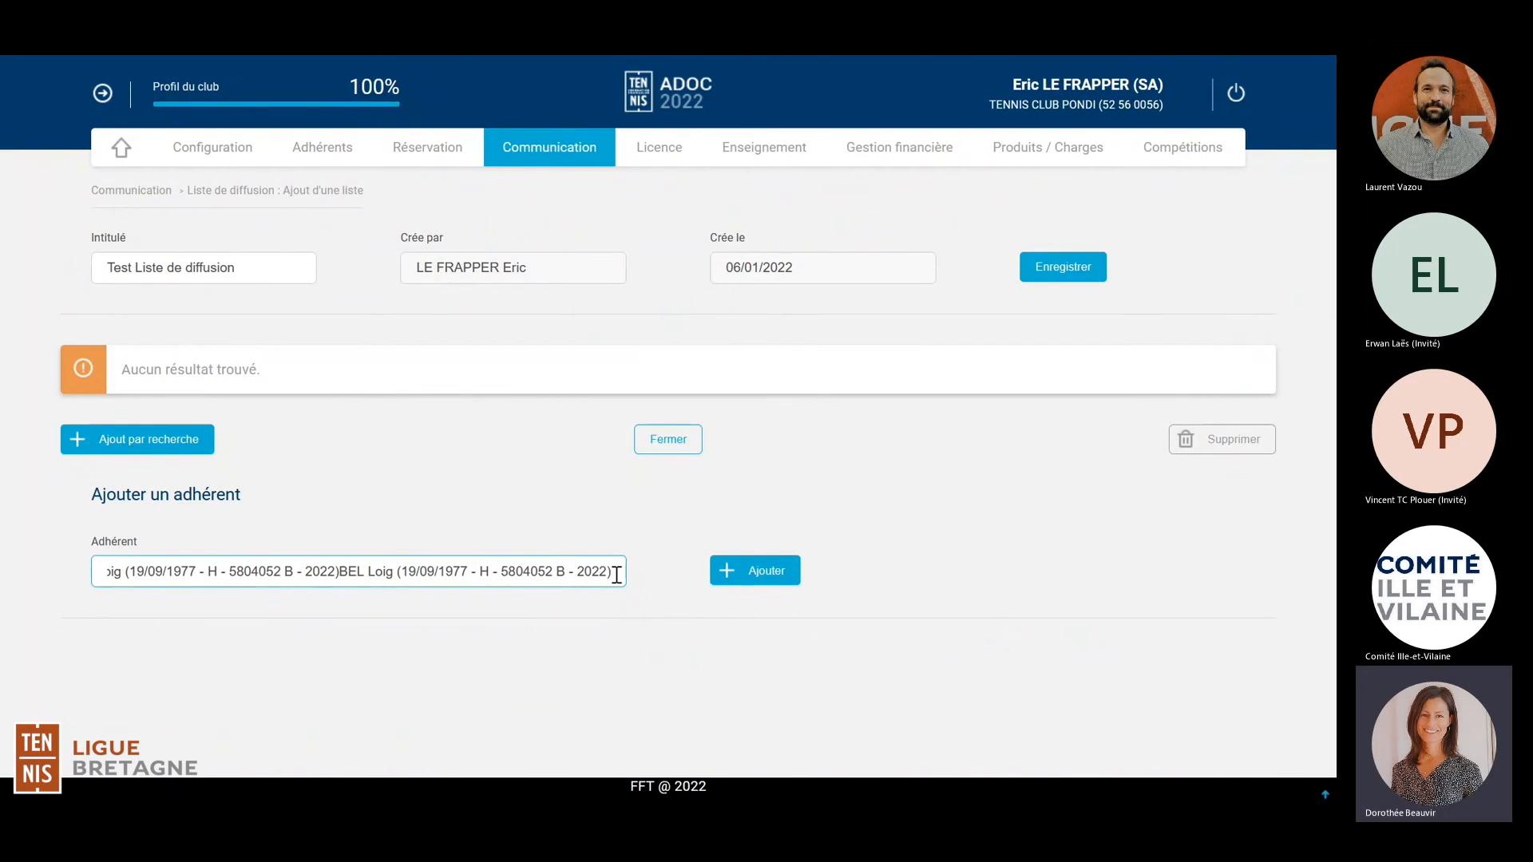
left_click(758, 574)
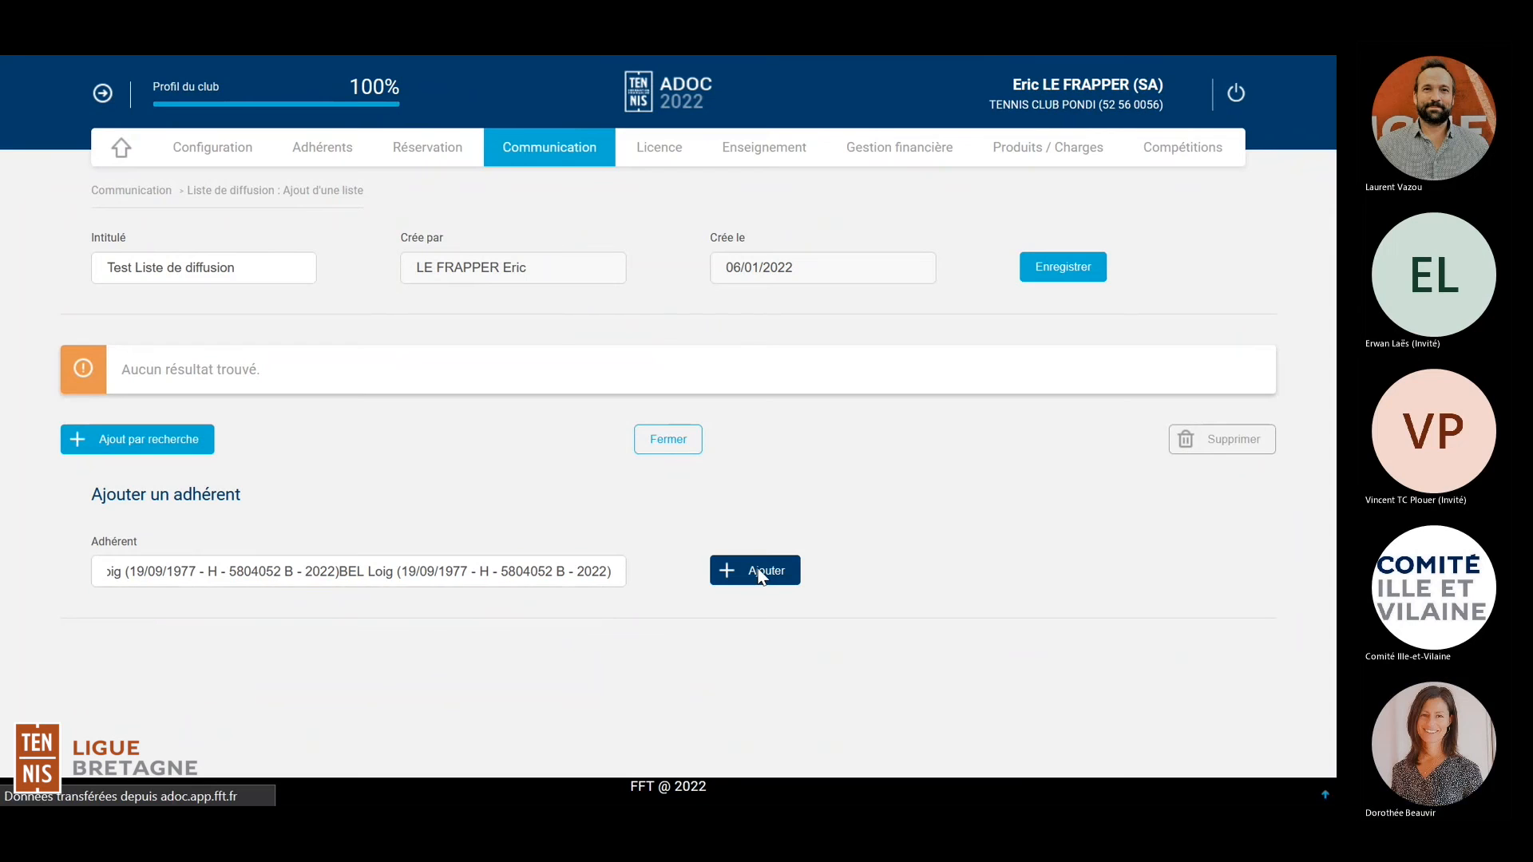
scroll(753, 578, "down", 1)
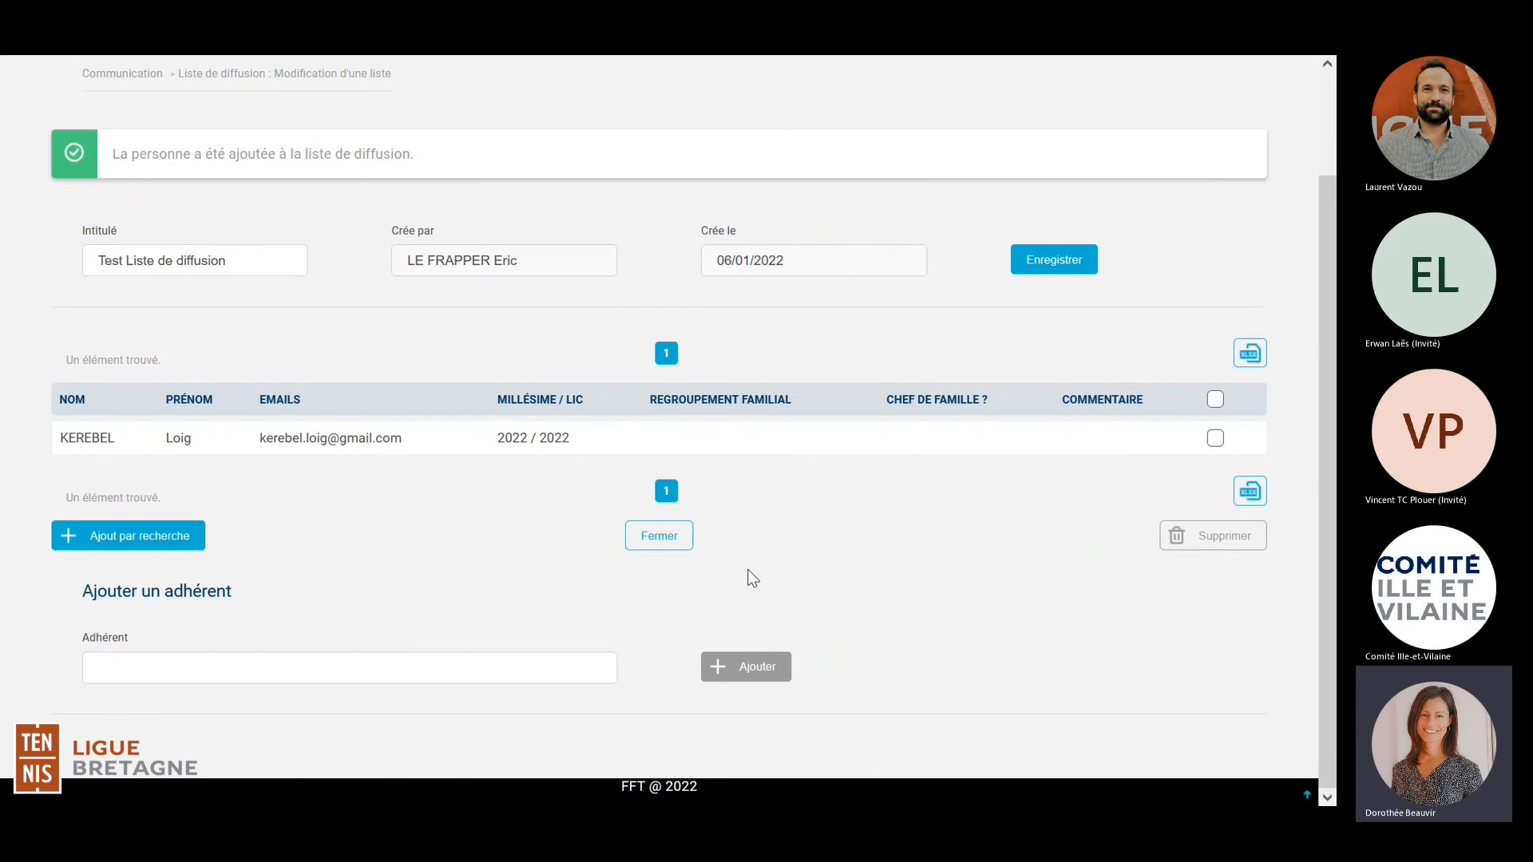
Step: Open the member search for the mailing list and set the membership year (Année adhésion) to 2022
left_click(158, 547)
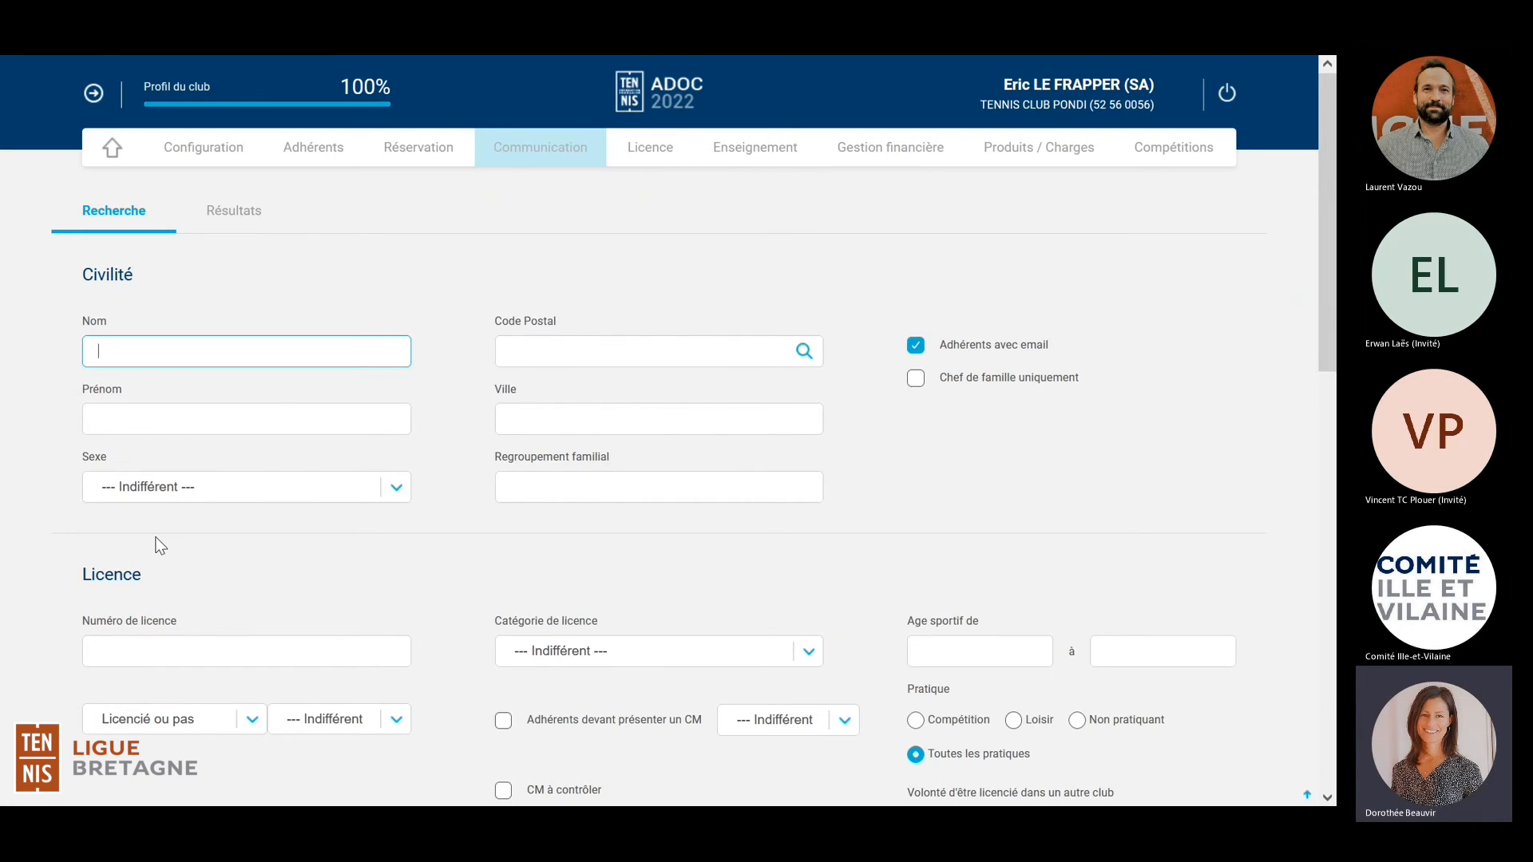
scroll(1014, 471, "down", 3)
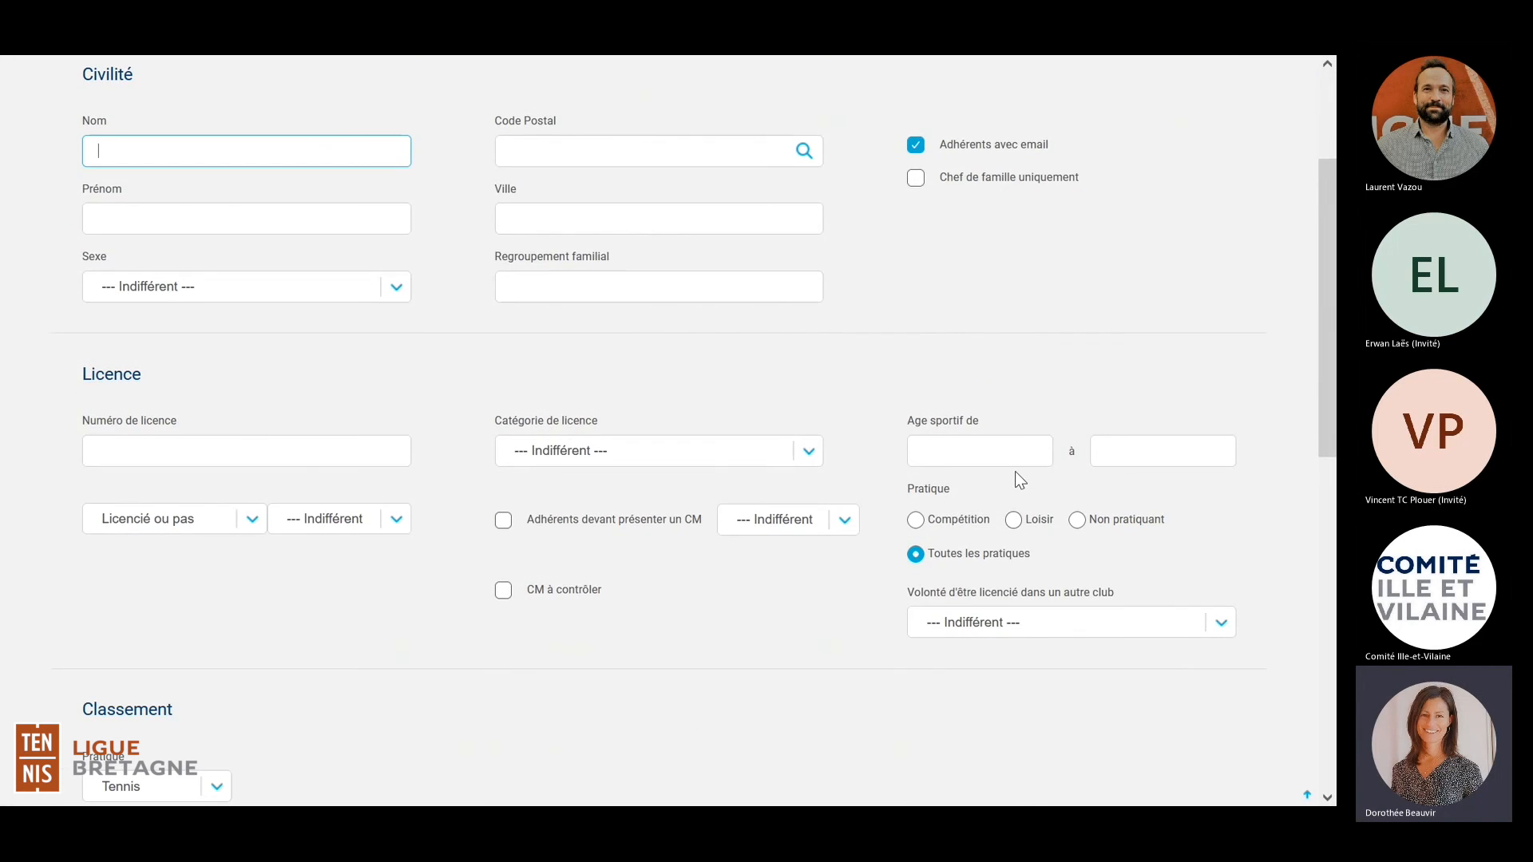
scroll(1016, 473, "down", 5)
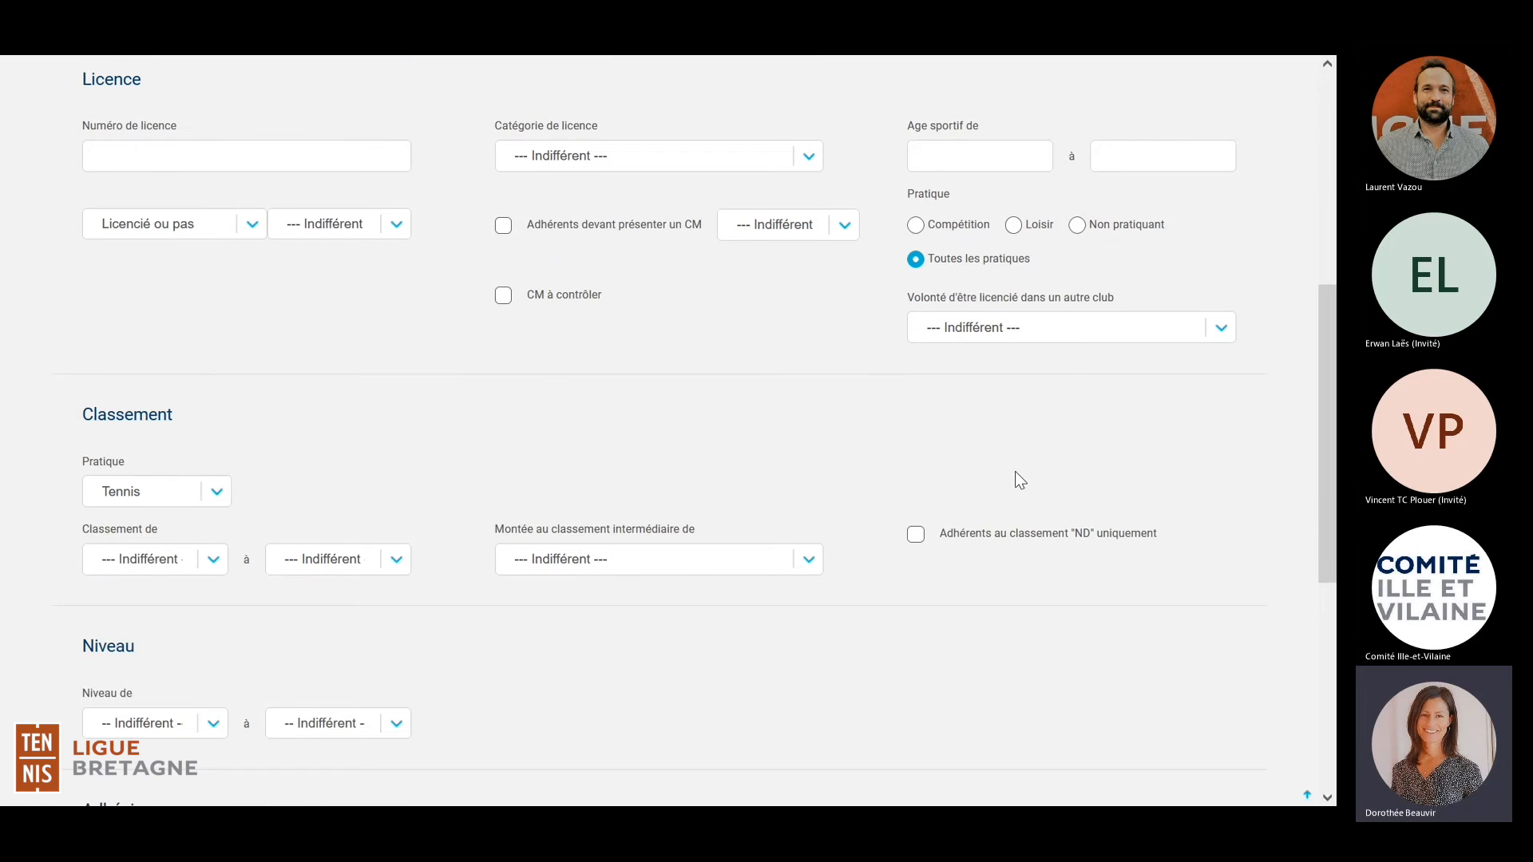
scroll(1021, 479, "down", 1)
scroll(1021, 480, "down", 3)
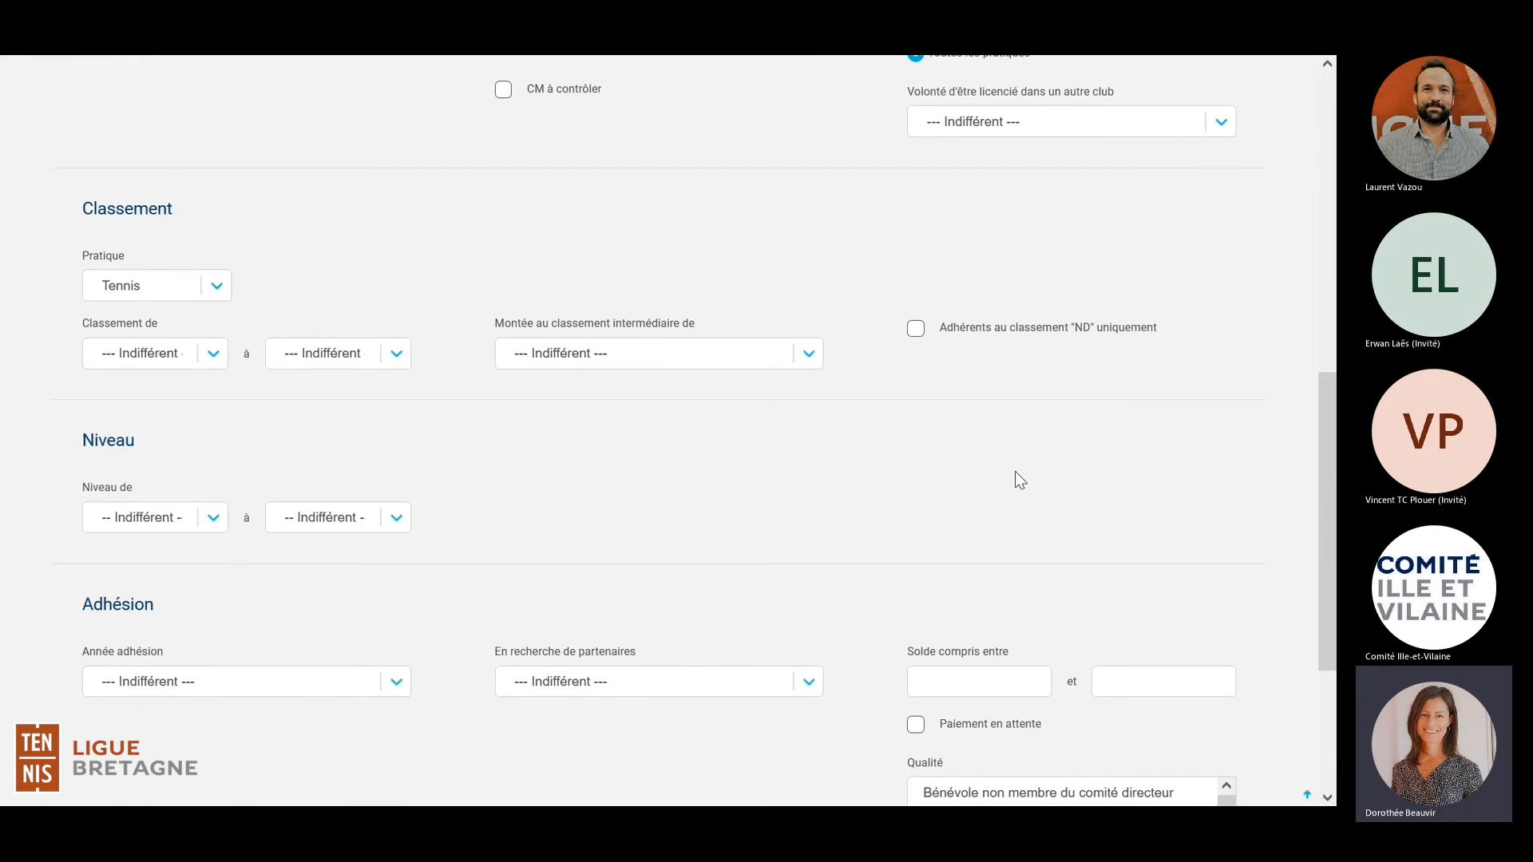
scroll(937, 418, "down", 4)
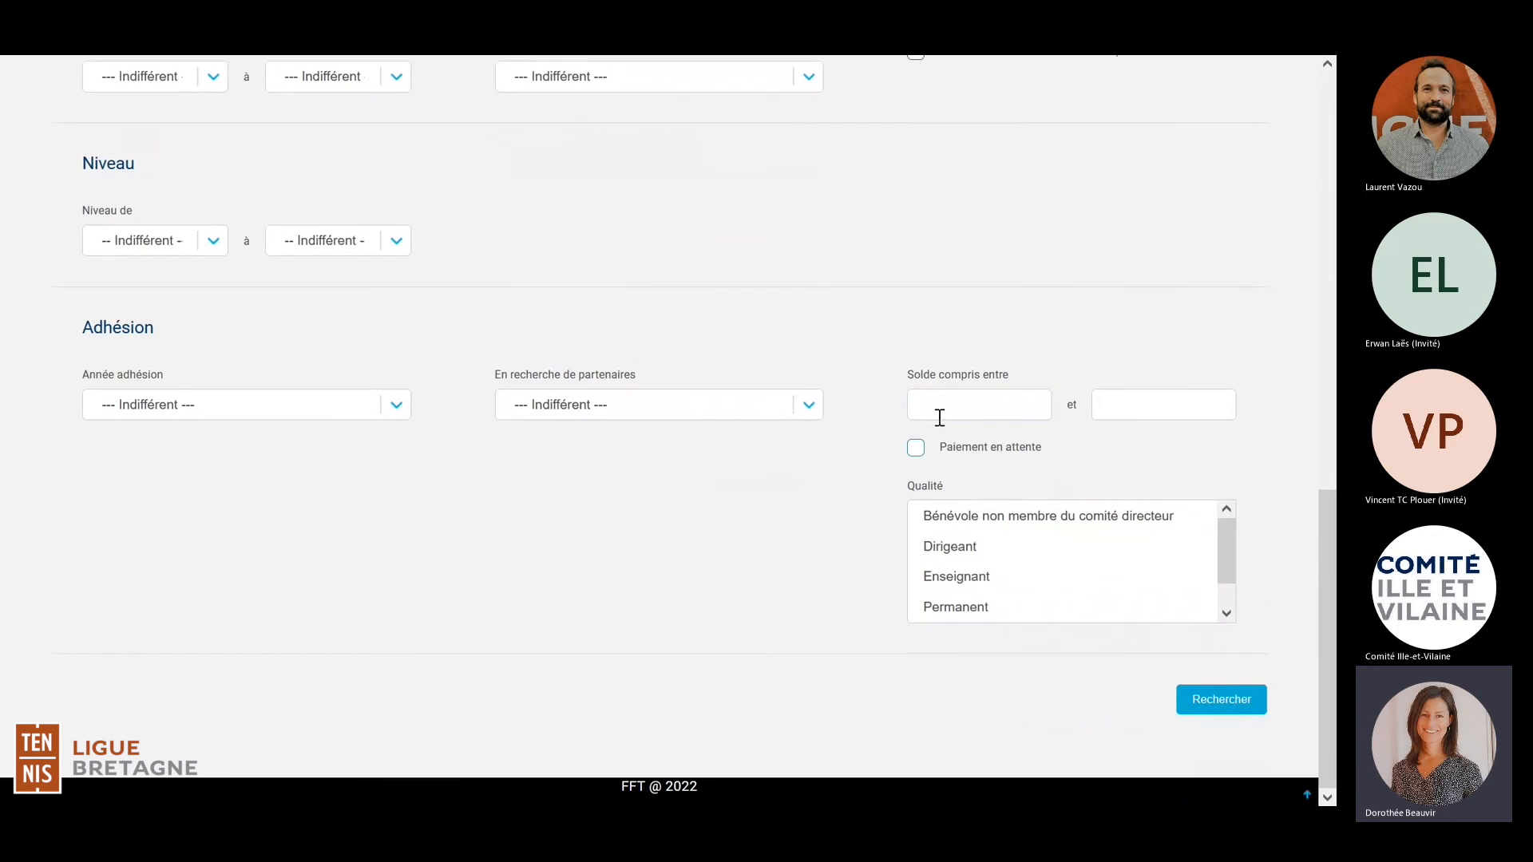
left_click(395, 407)
left_click(115, 483)
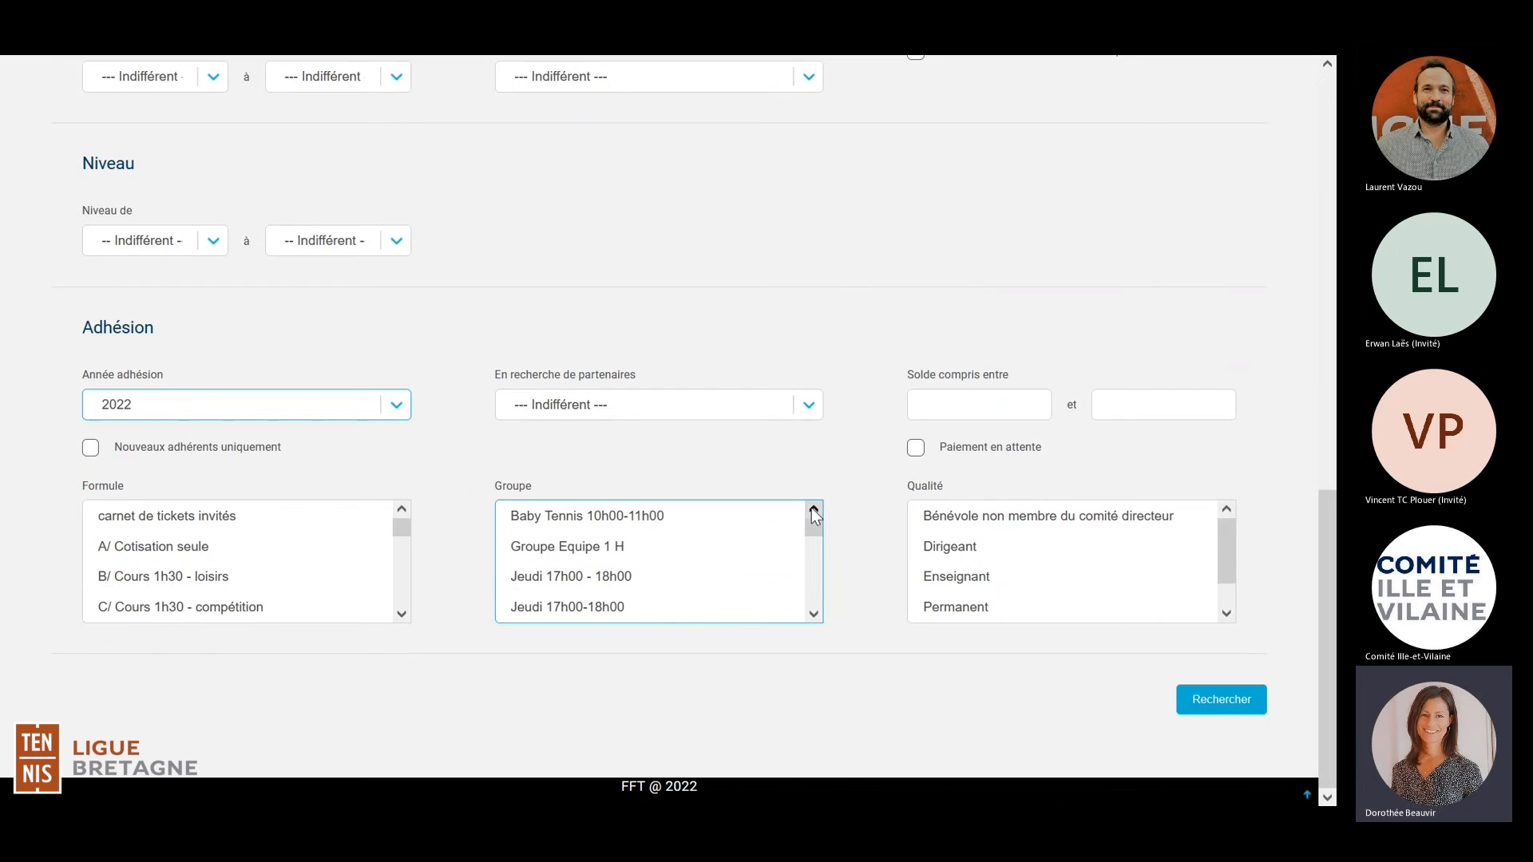
Step: Search for members of the groups Mercredi 10h00-11h00, Mercredi 10h00-11h00 (2), Mercredi 11h00-12h00 and Mercredi 11h00-12h30
left_click(813, 615)
left_click(813, 615)
left_click(813, 615)
left_click(813, 615)
left_click(812, 614)
left_click(813, 614)
left_click(813, 614)
left_click(813, 614)
left_click(813, 614)
left_click(813, 614)
left_click(635, 535)
left_click(643, 566, "ctrl")
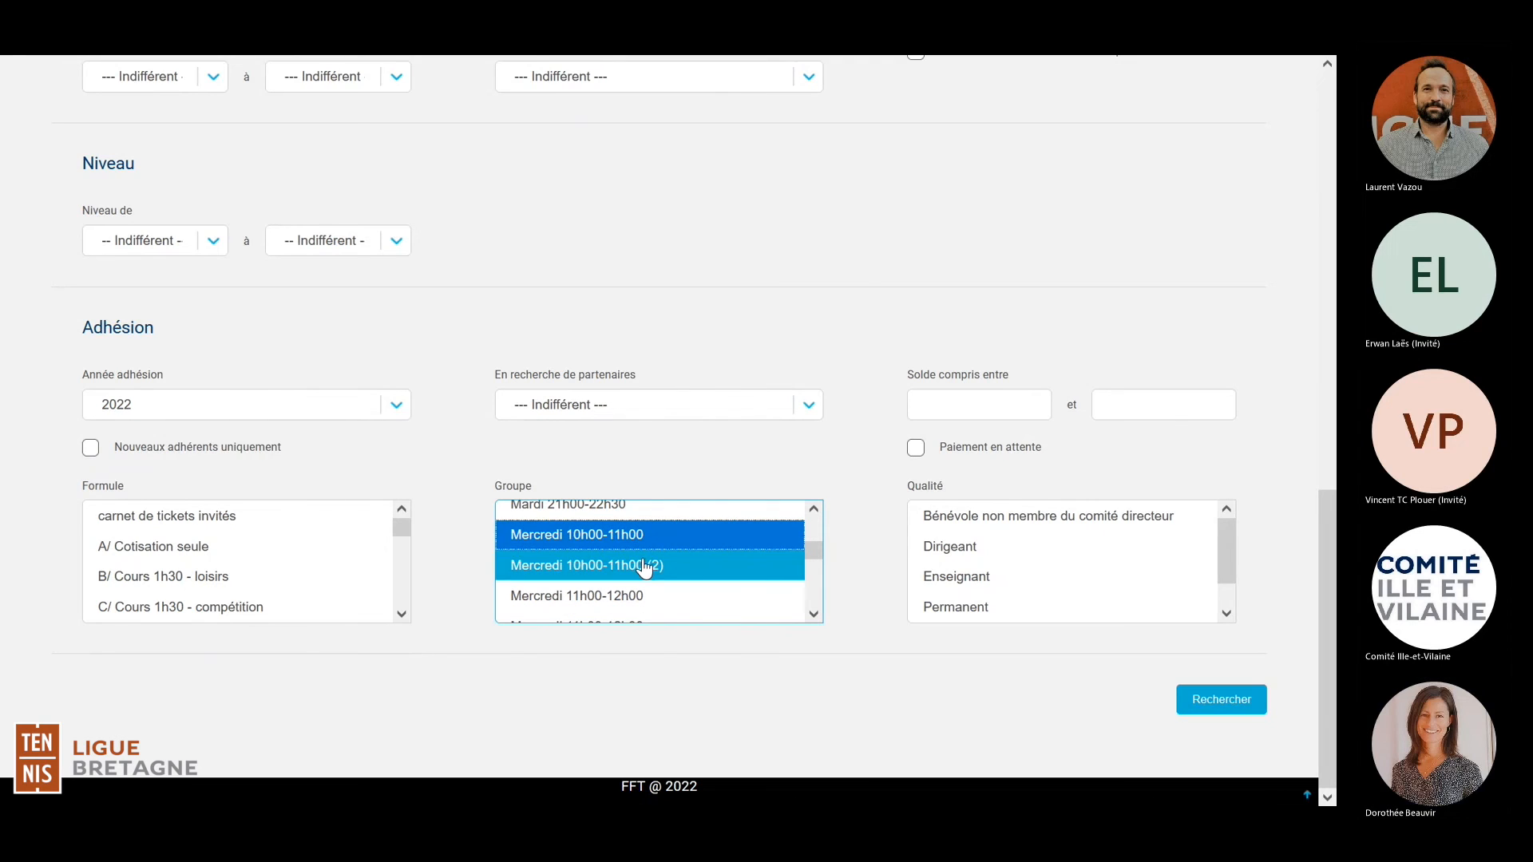
left_click(639, 596, "ctrl")
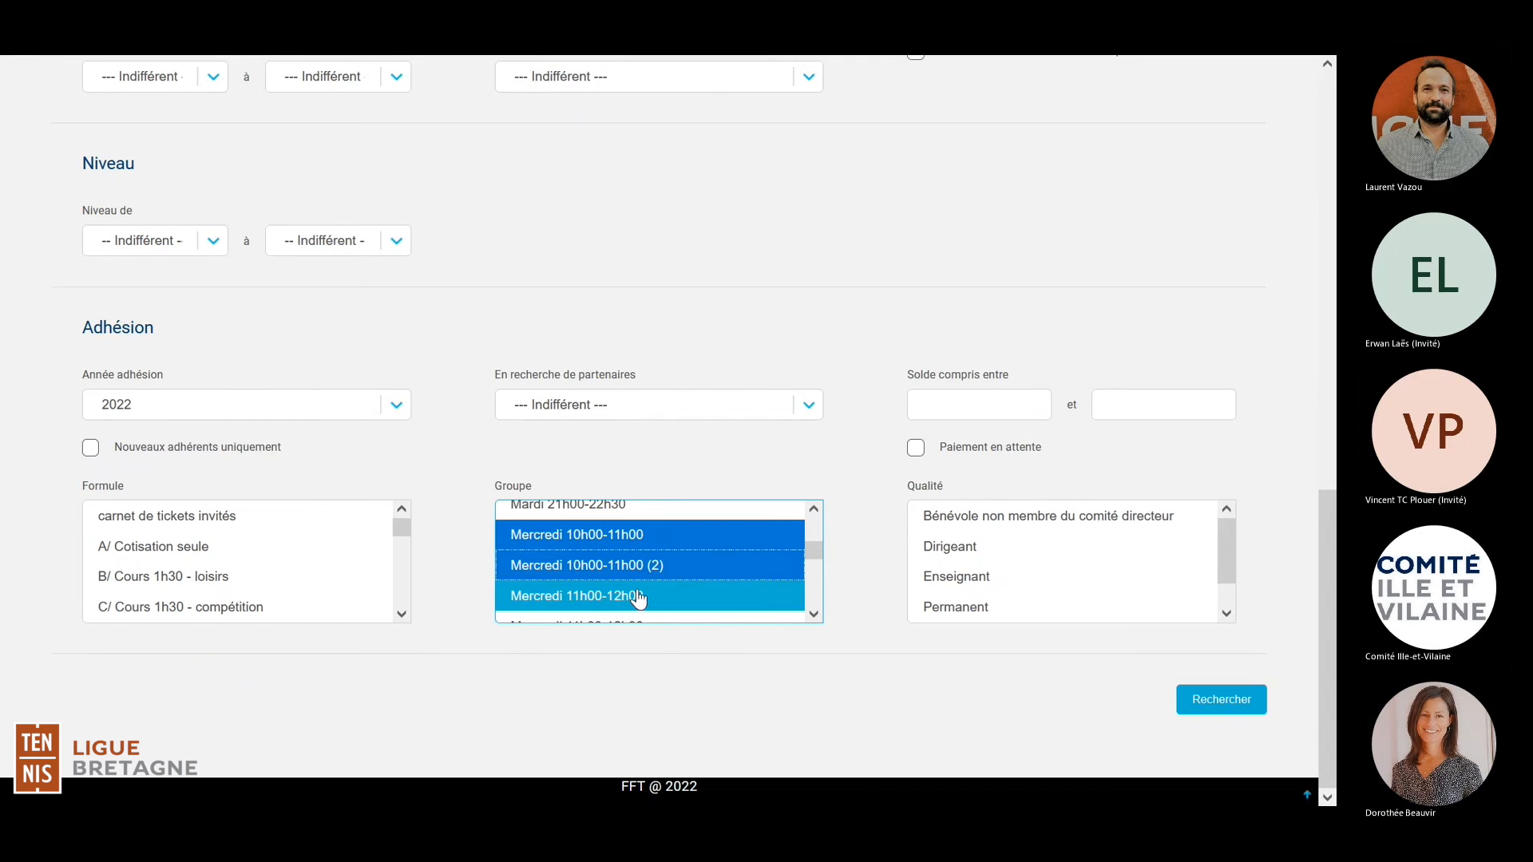
left_click(813, 614)
left_click(667, 582, "ctrl")
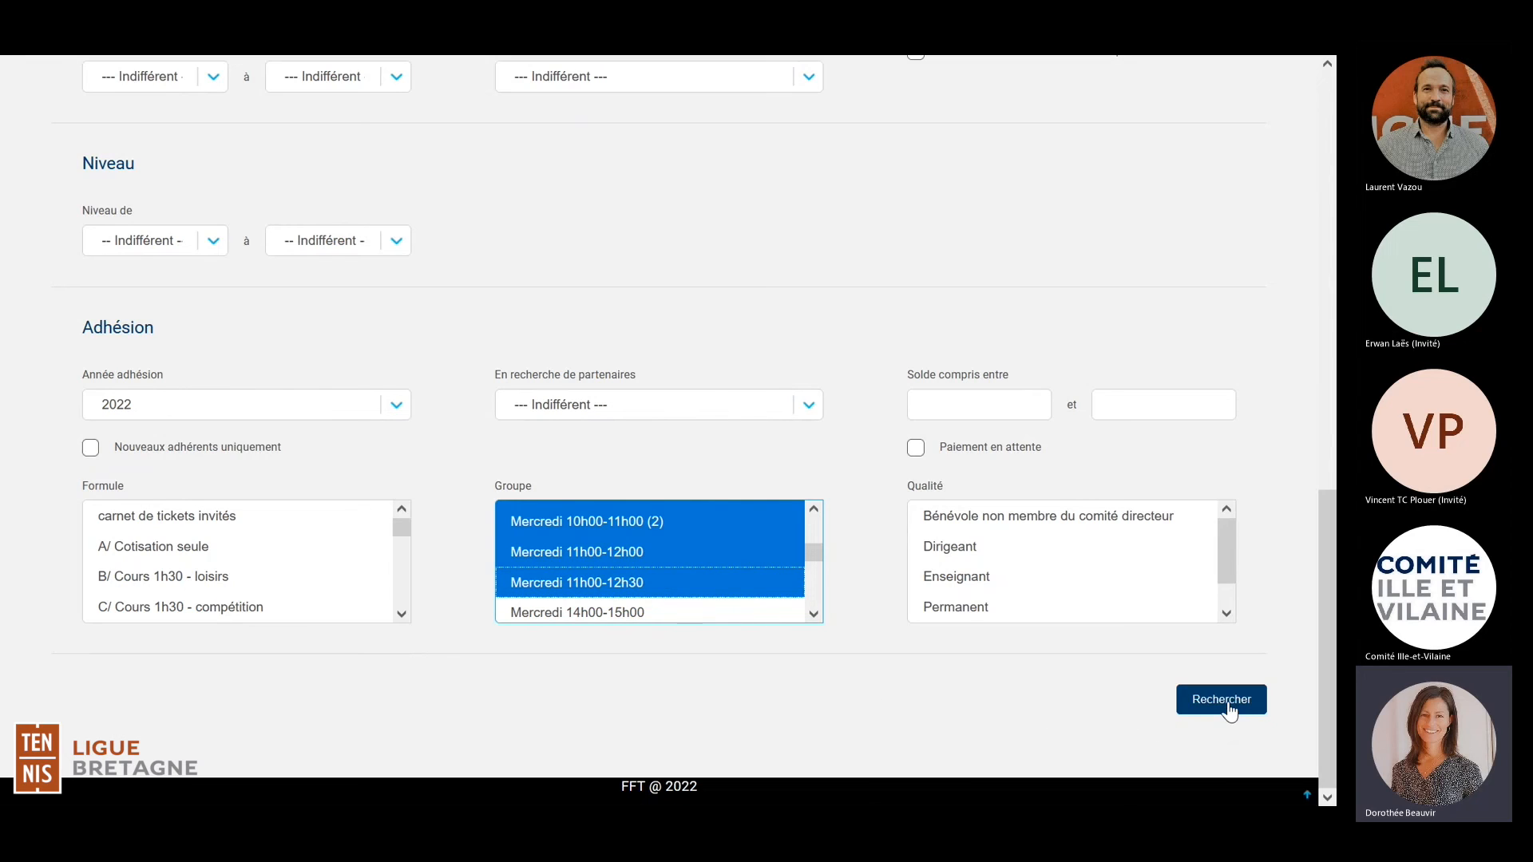
left_click(1229, 704)
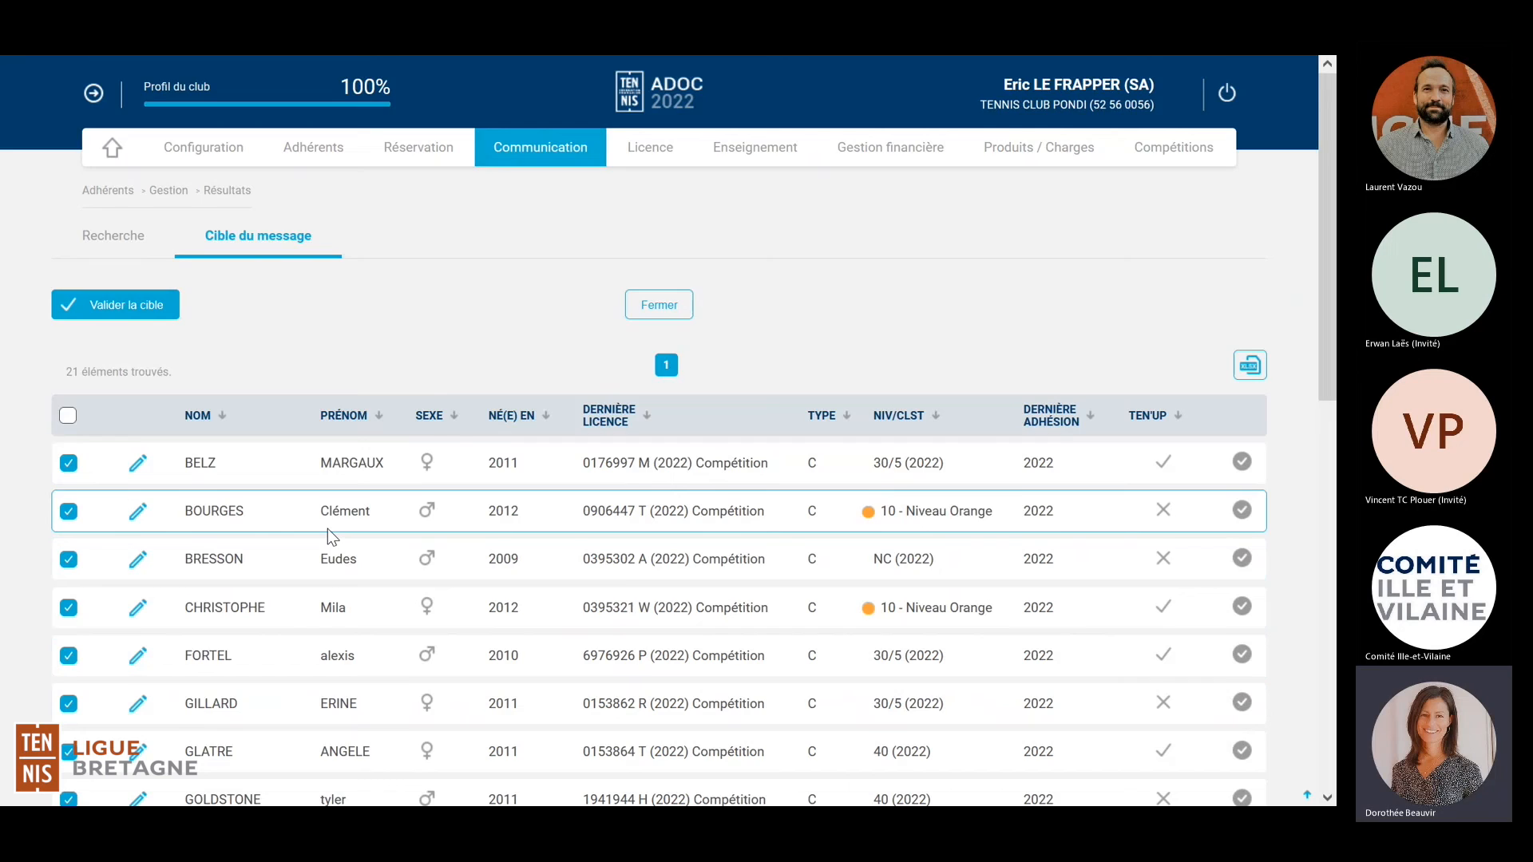
Step: Validate all found members as the target to add them to the mailing list, and return to the overview of mailing lists
scroll(328, 529, "down", 1)
scroll(328, 528, "down", 1)
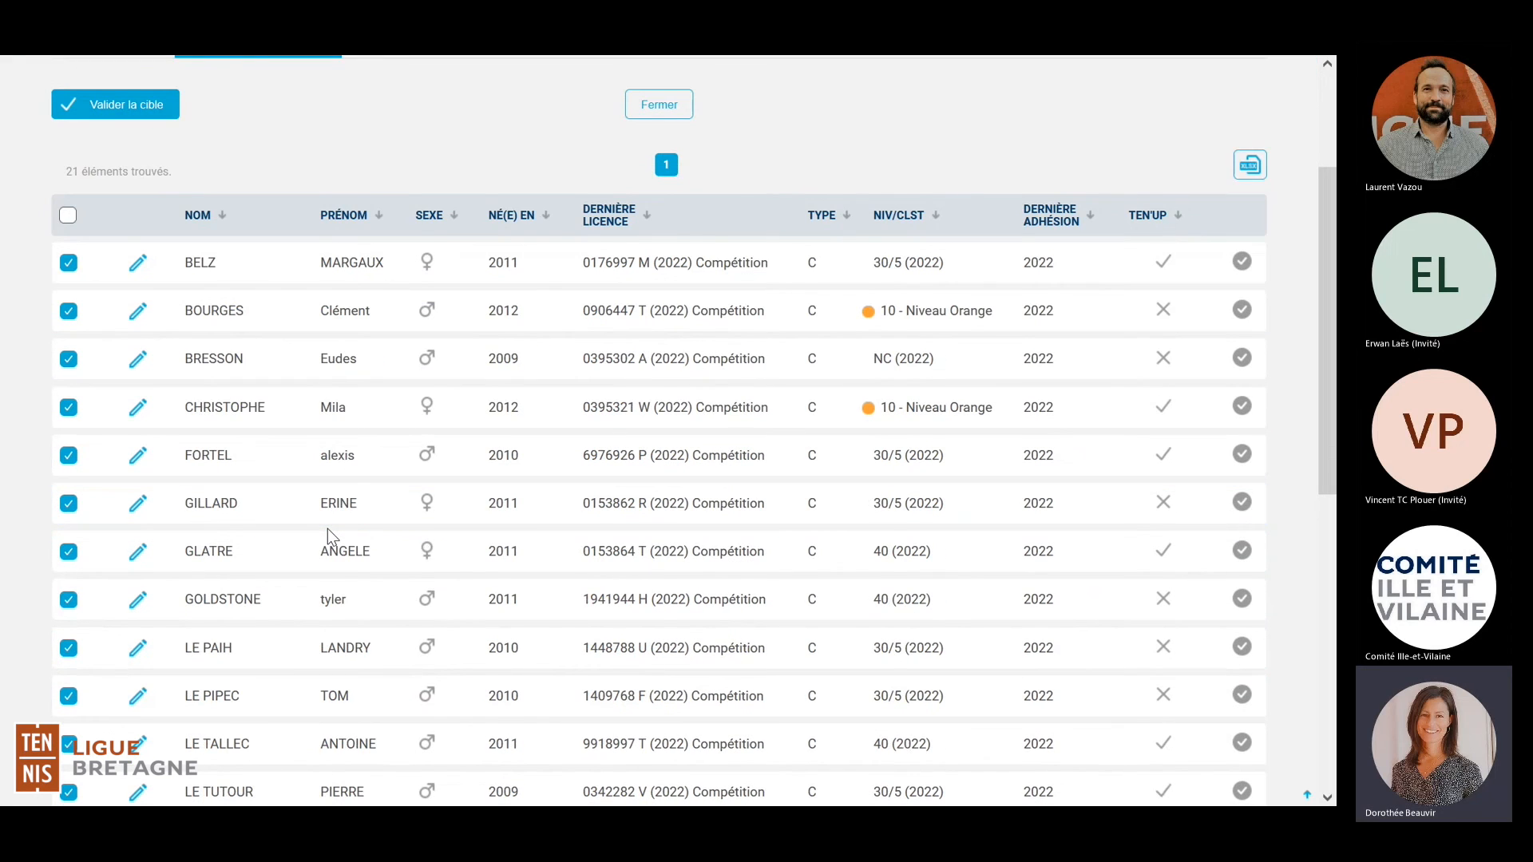
scroll(328, 529, "down", 2)
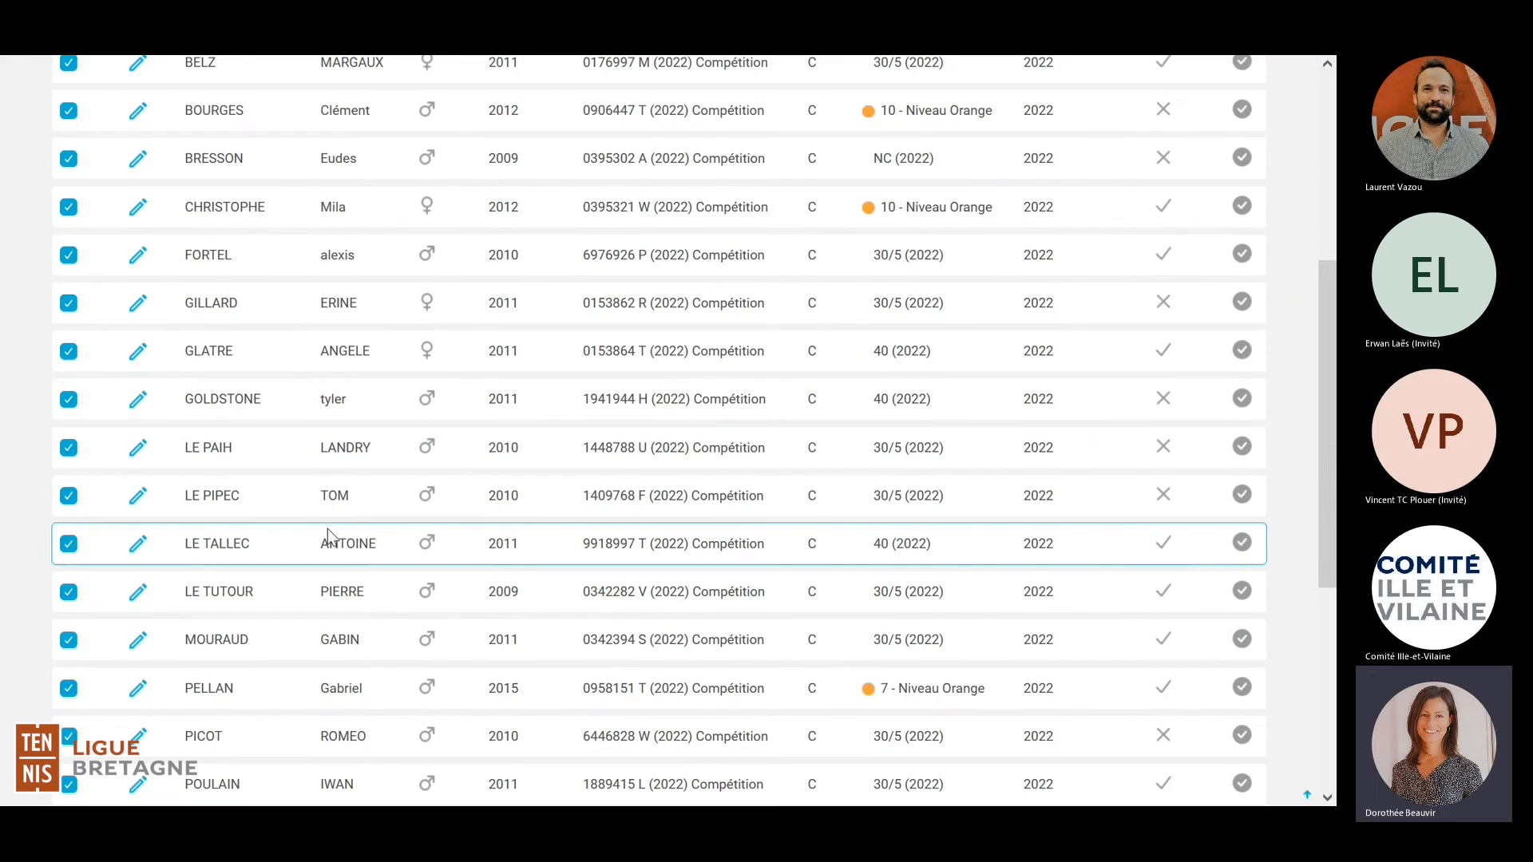
scroll(328, 533, "down", 4)
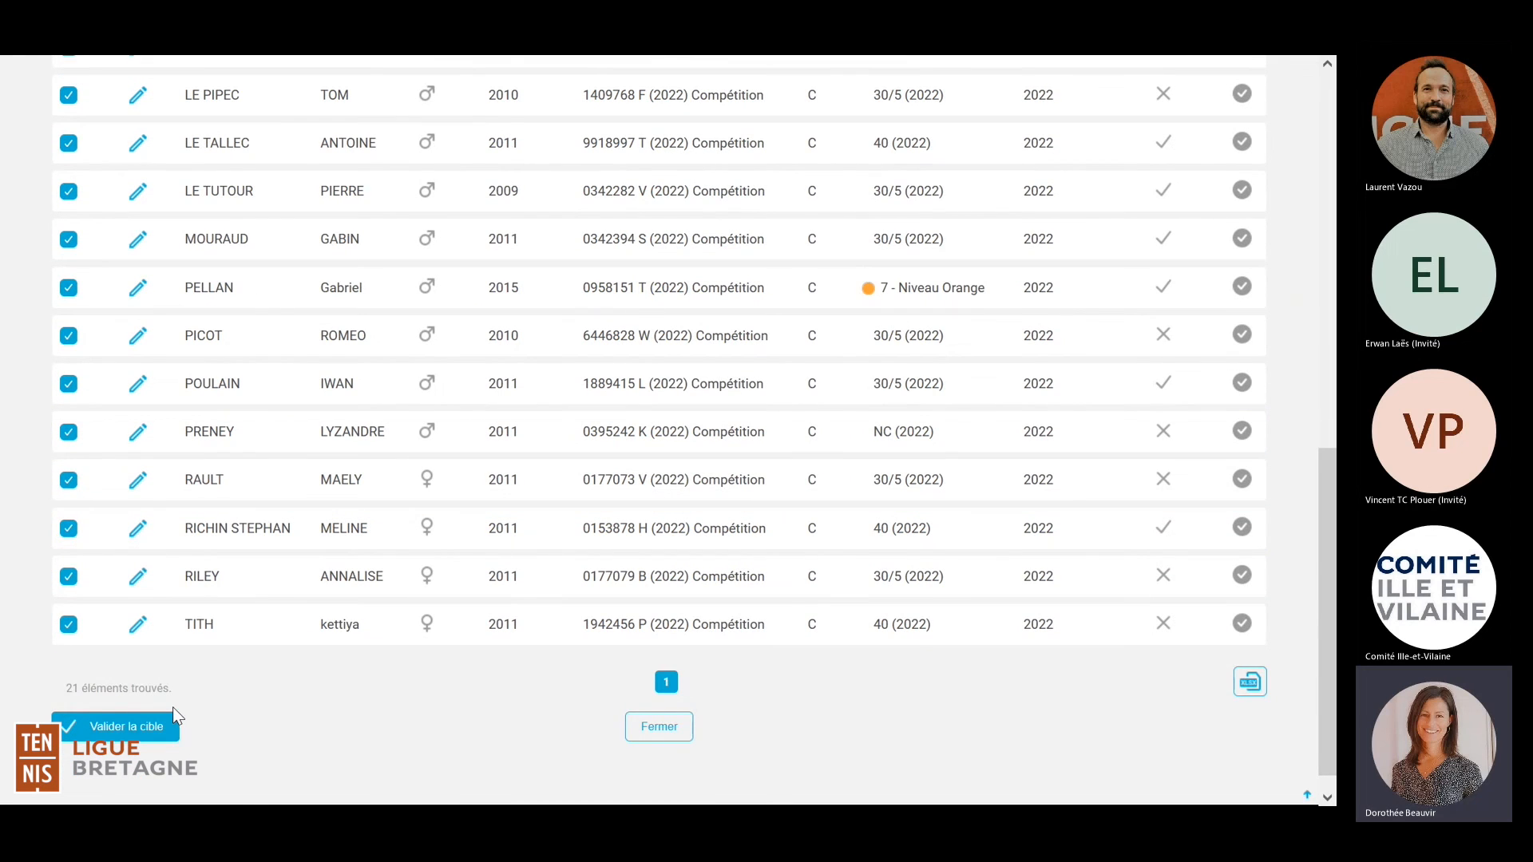
left_click(118, 728)
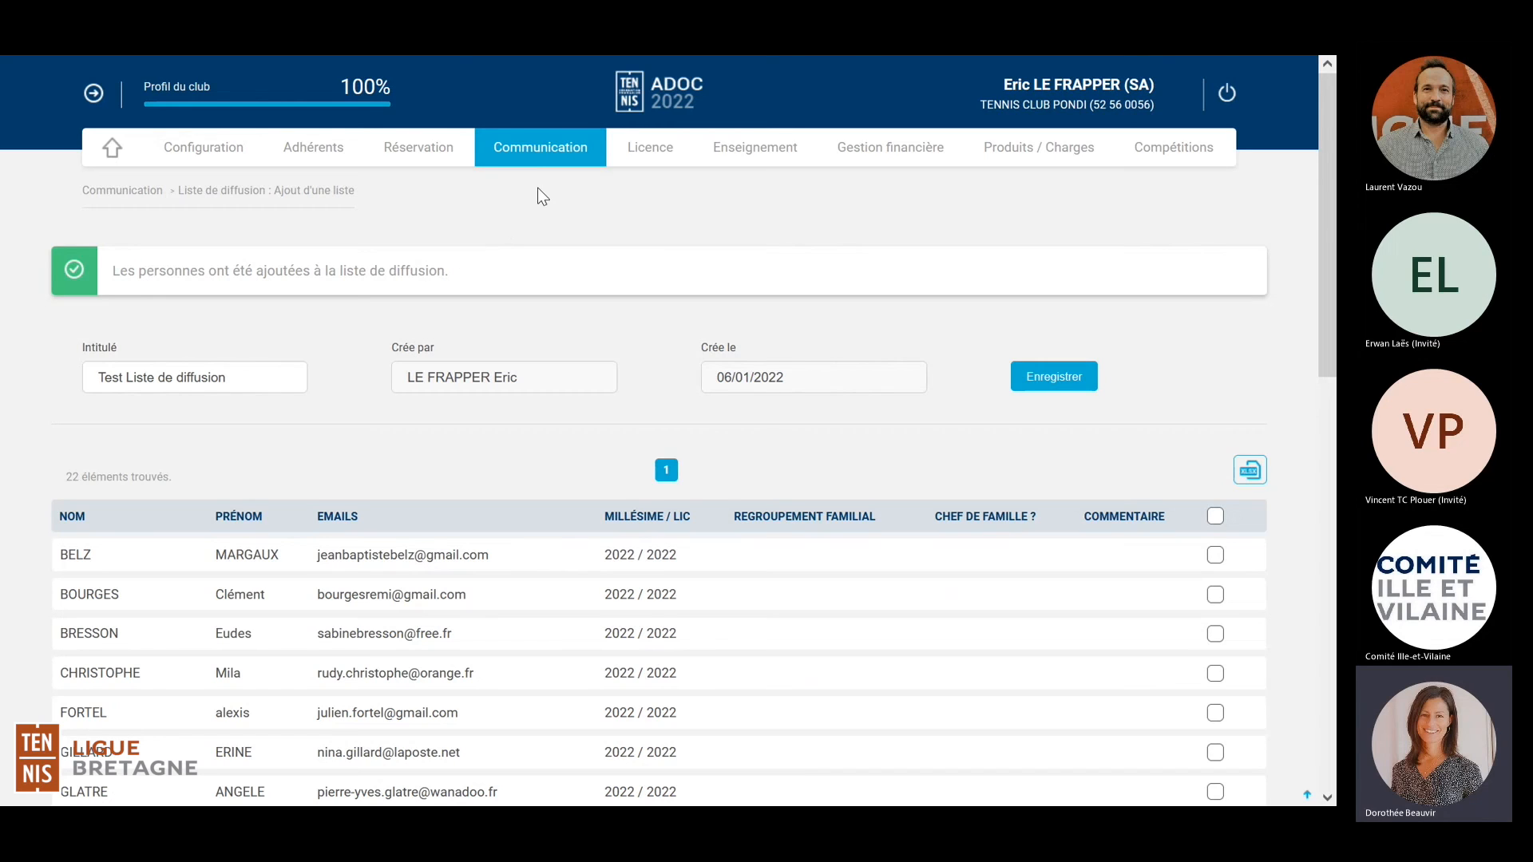
left_click(542, 161)
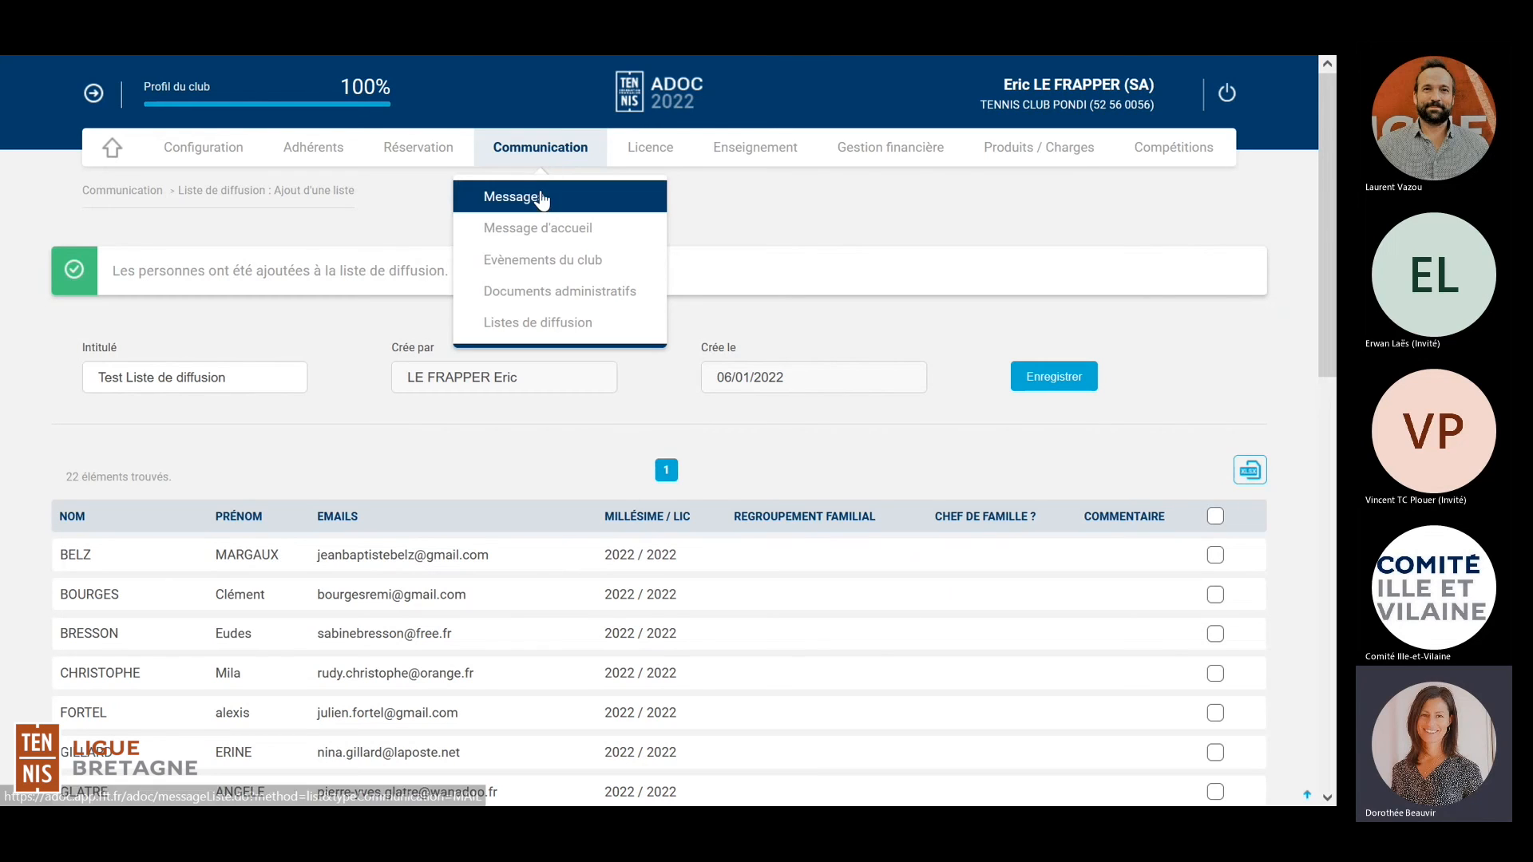
left_click(548, 324)
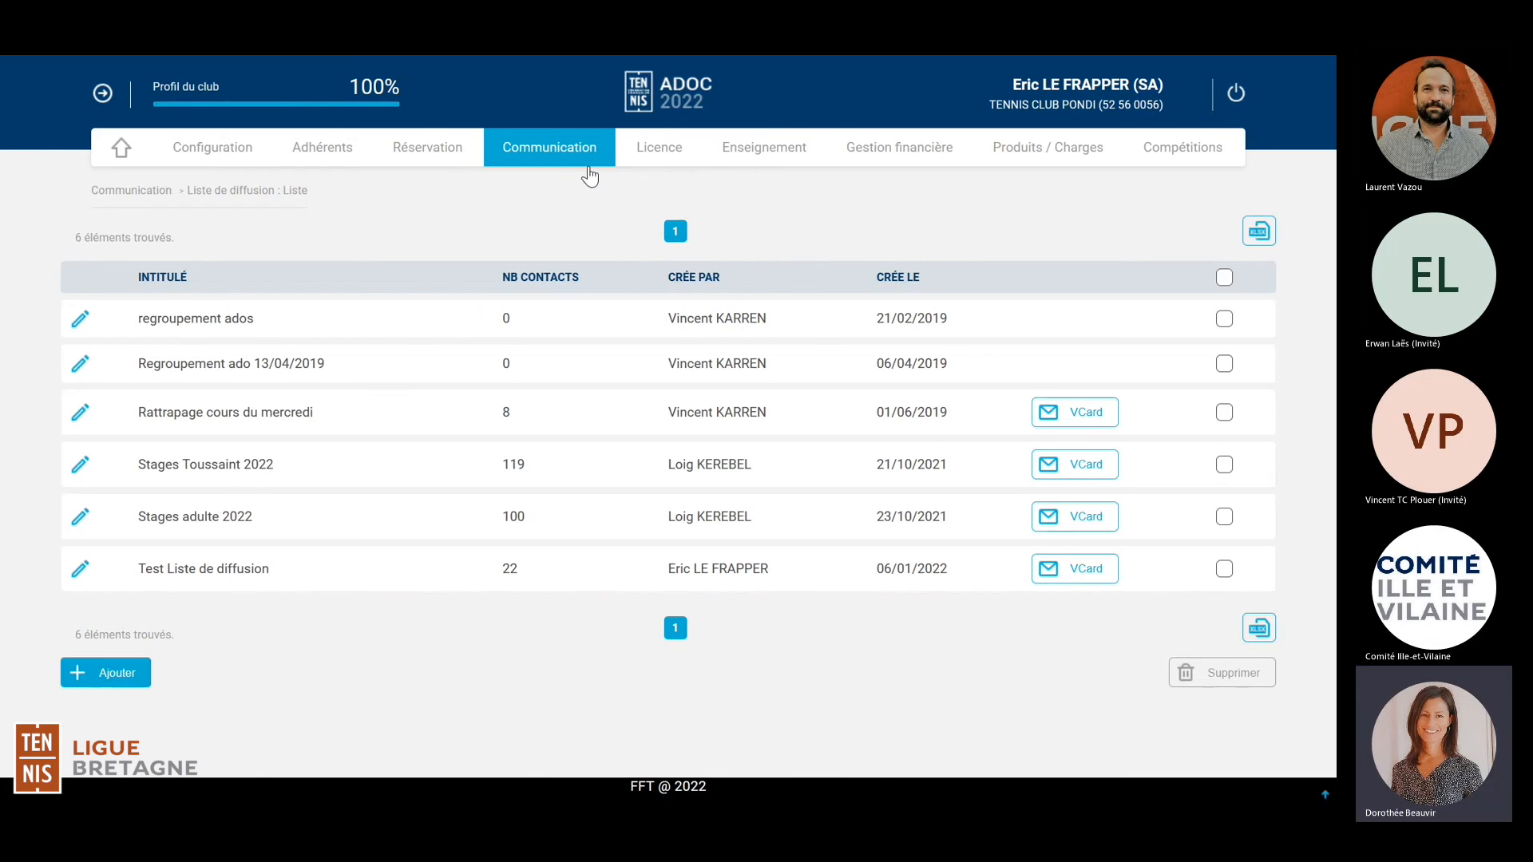
Step: Open Informations et Services in the club's Paramétrage and examine the Vie de club options and the club description
mouse_move(575, 154)
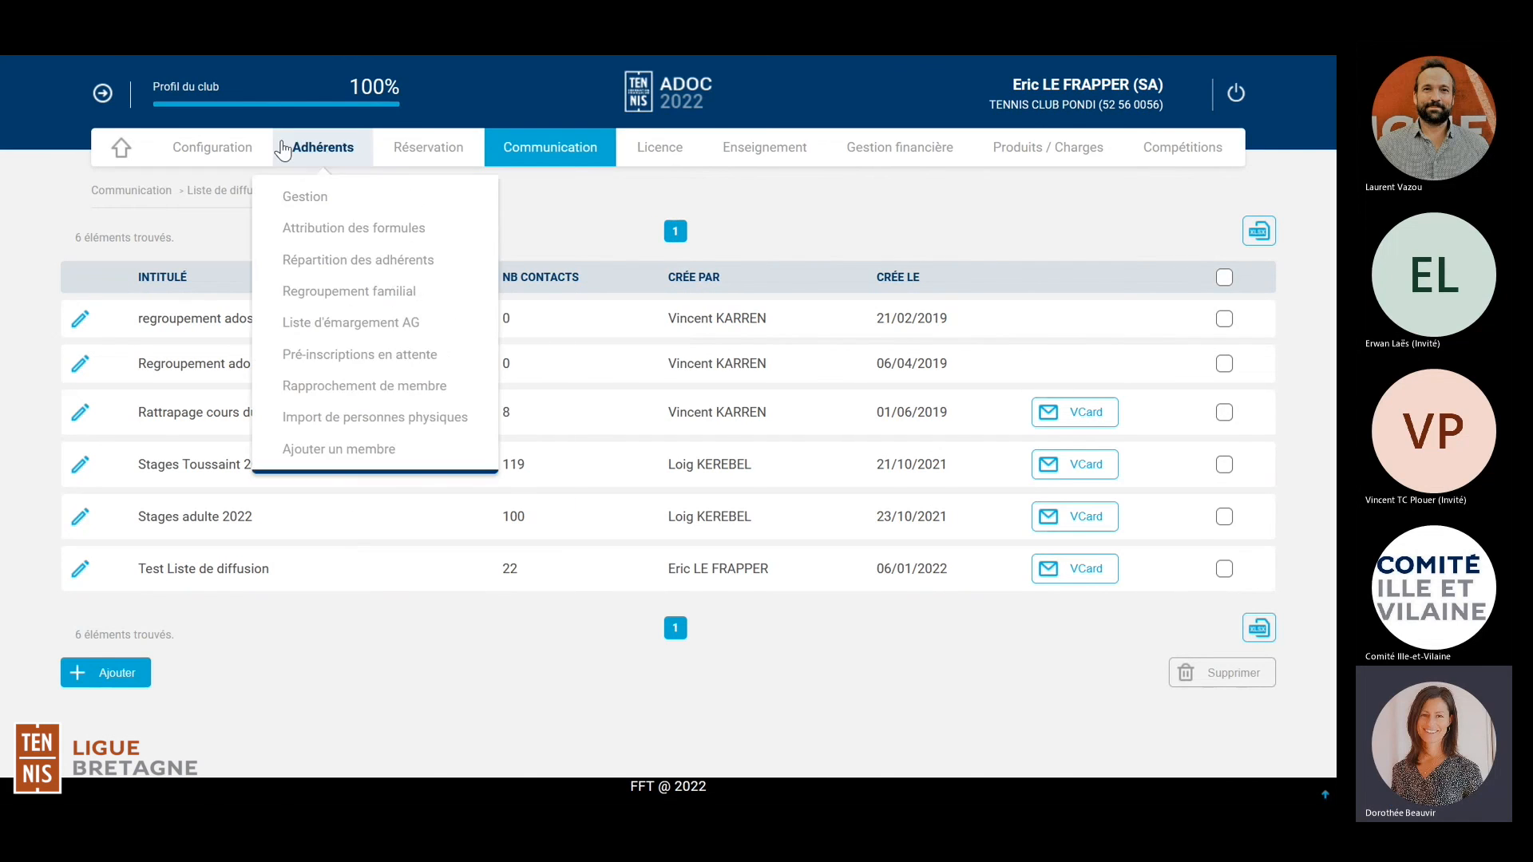
mouse_move(239, 137)
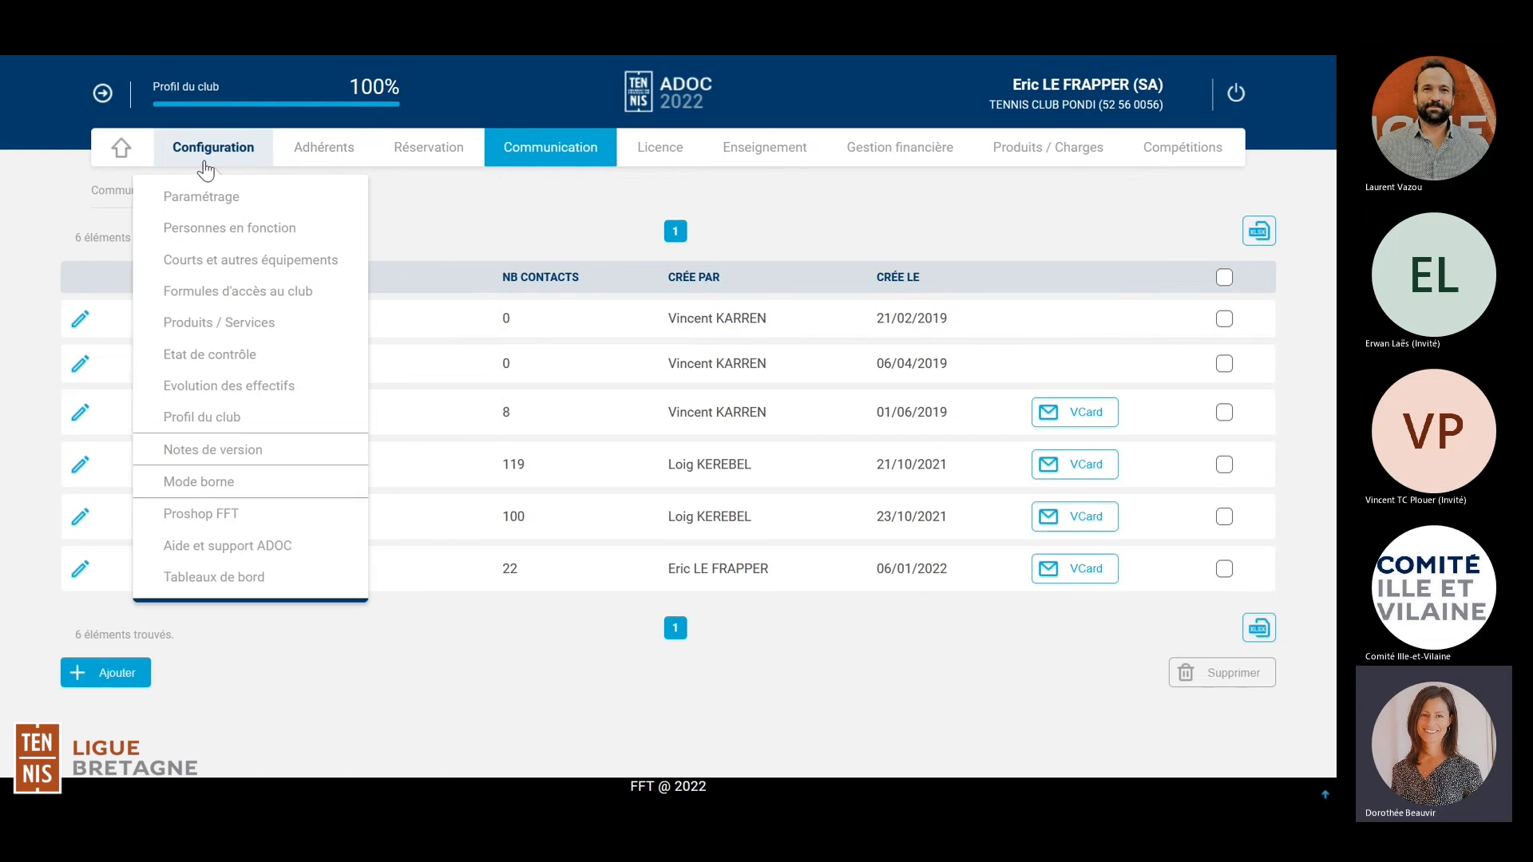
mouse_move(222, 163)
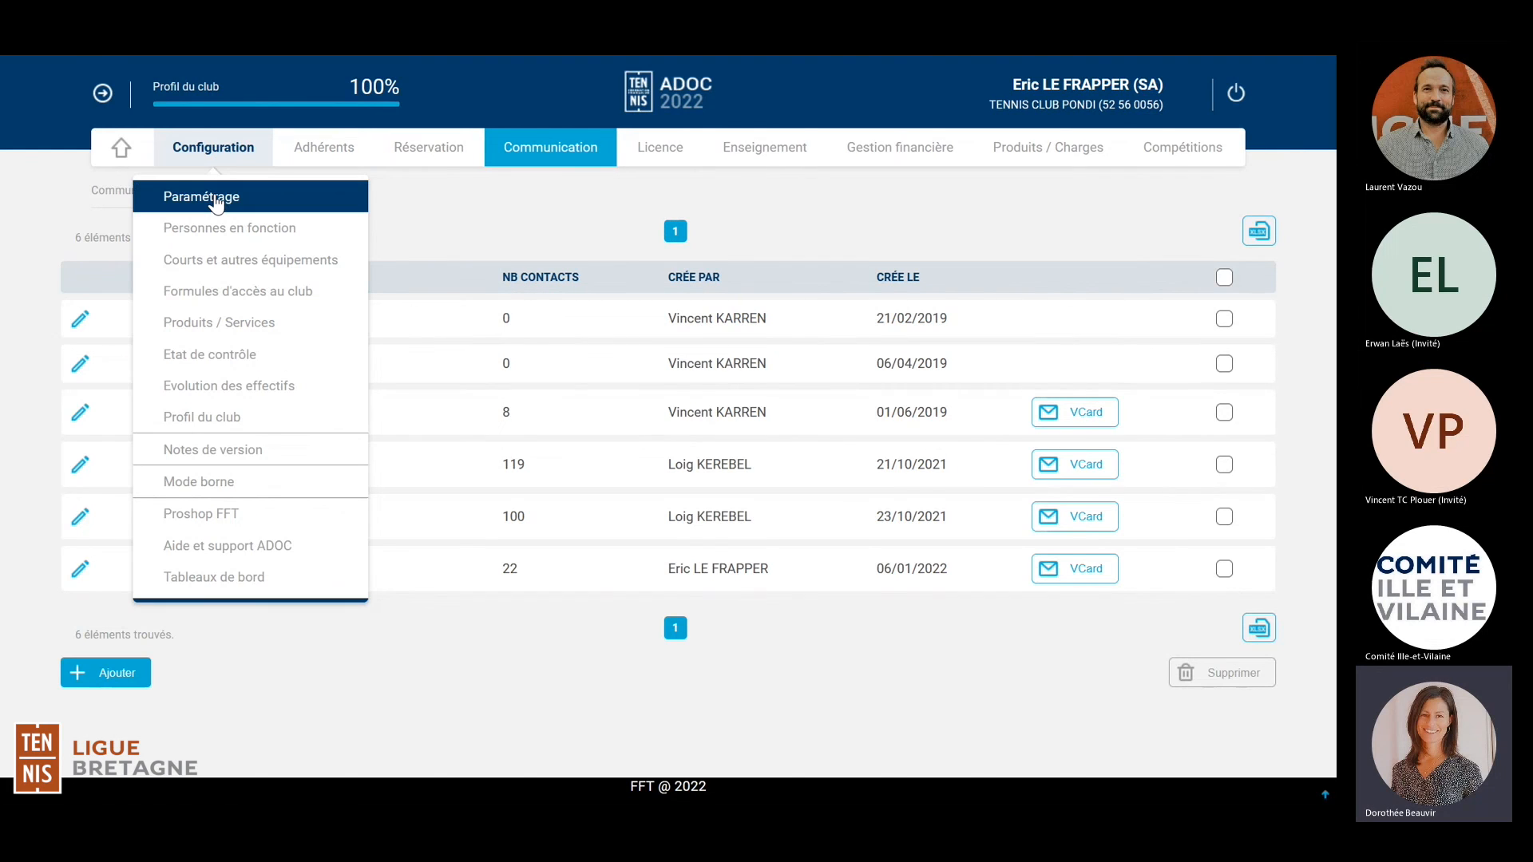
left_click(217, 204)
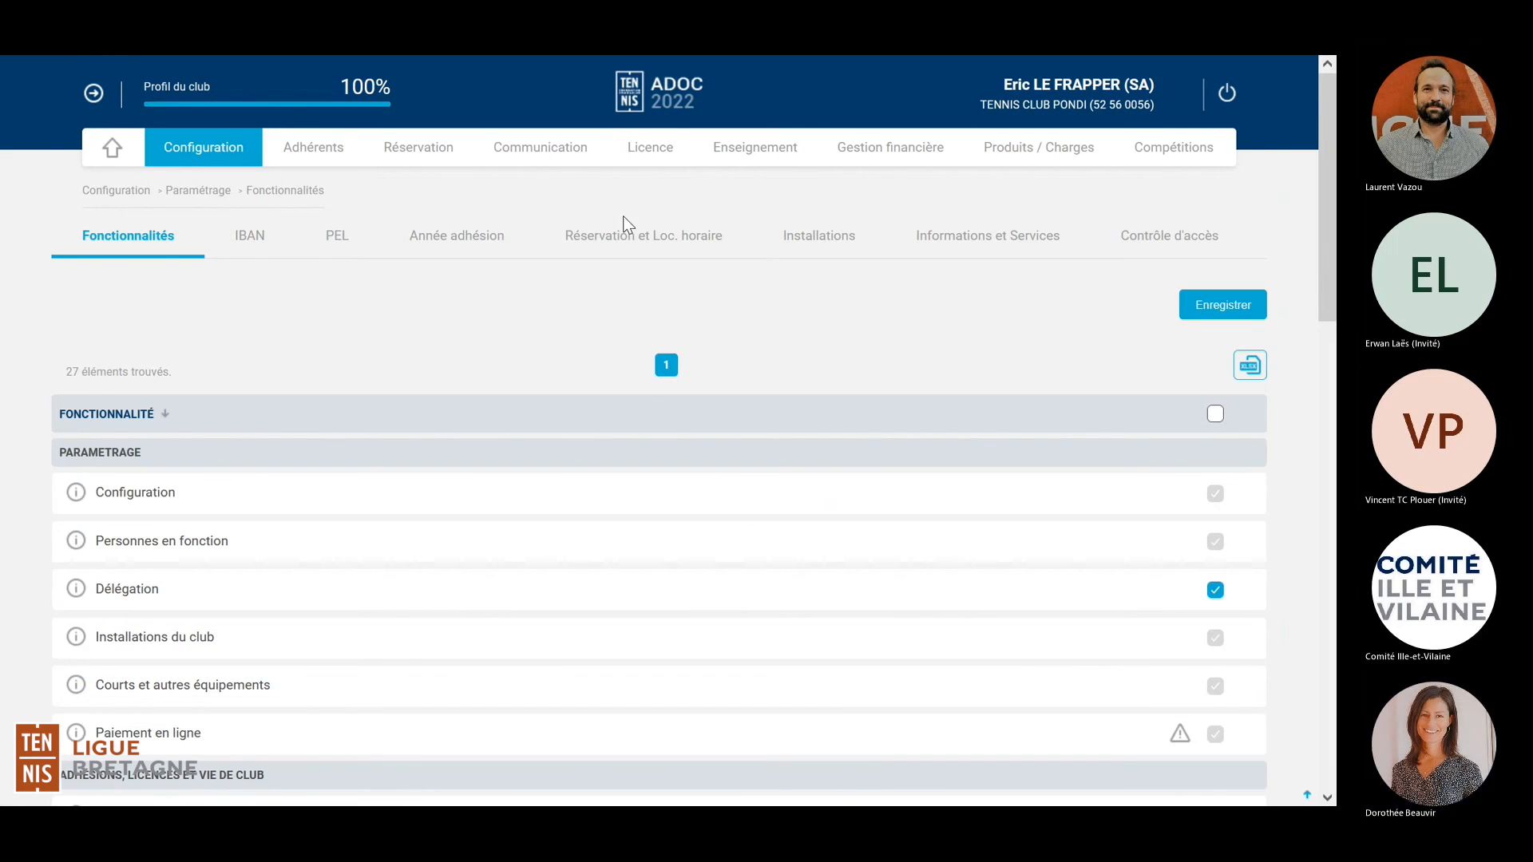
left_click(951, 242)
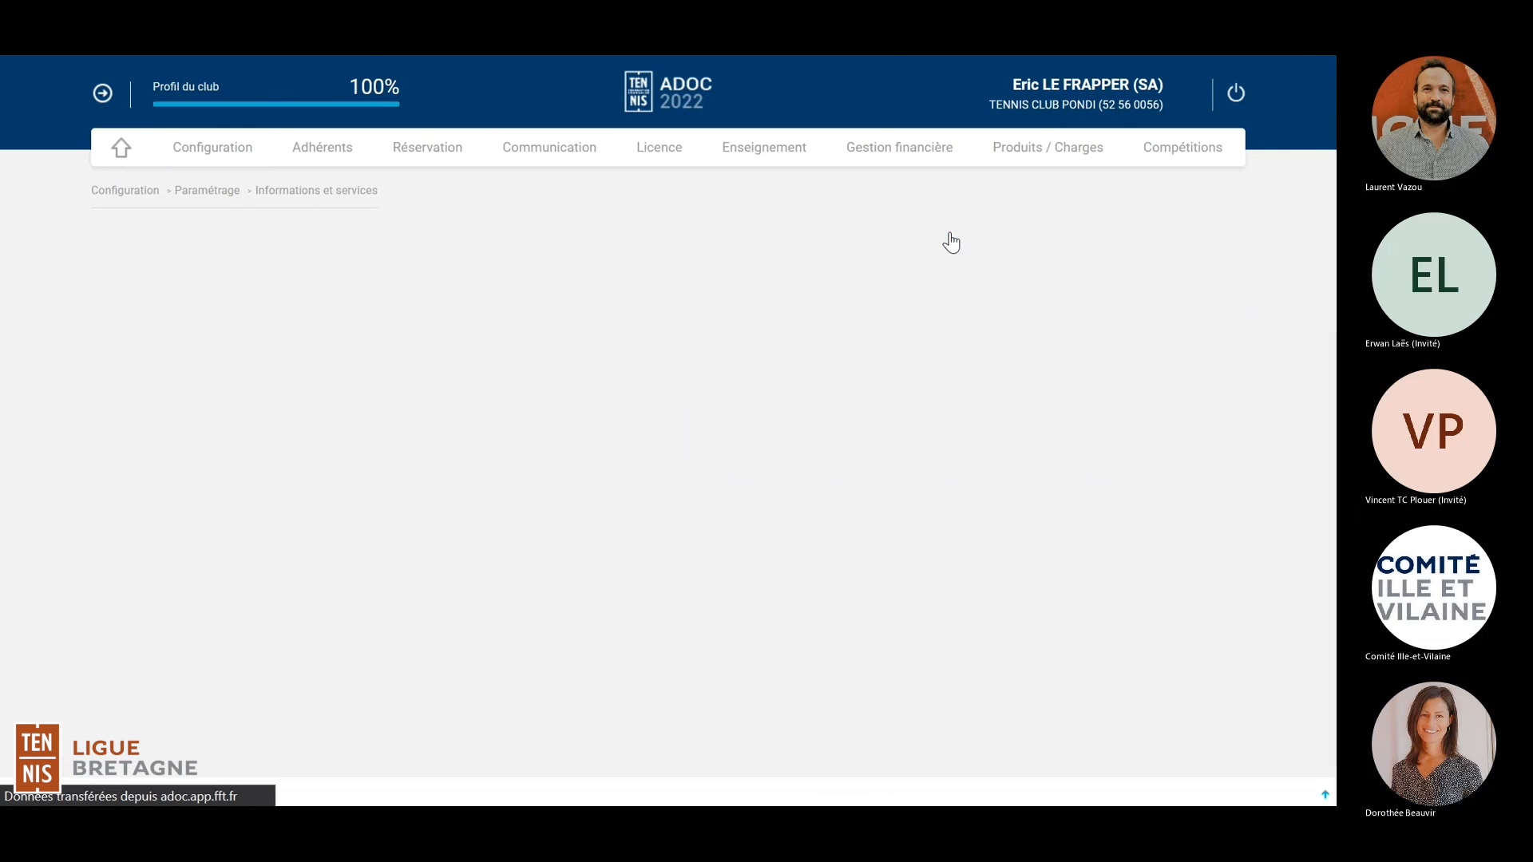
scroll(950, 285, "down", 8)
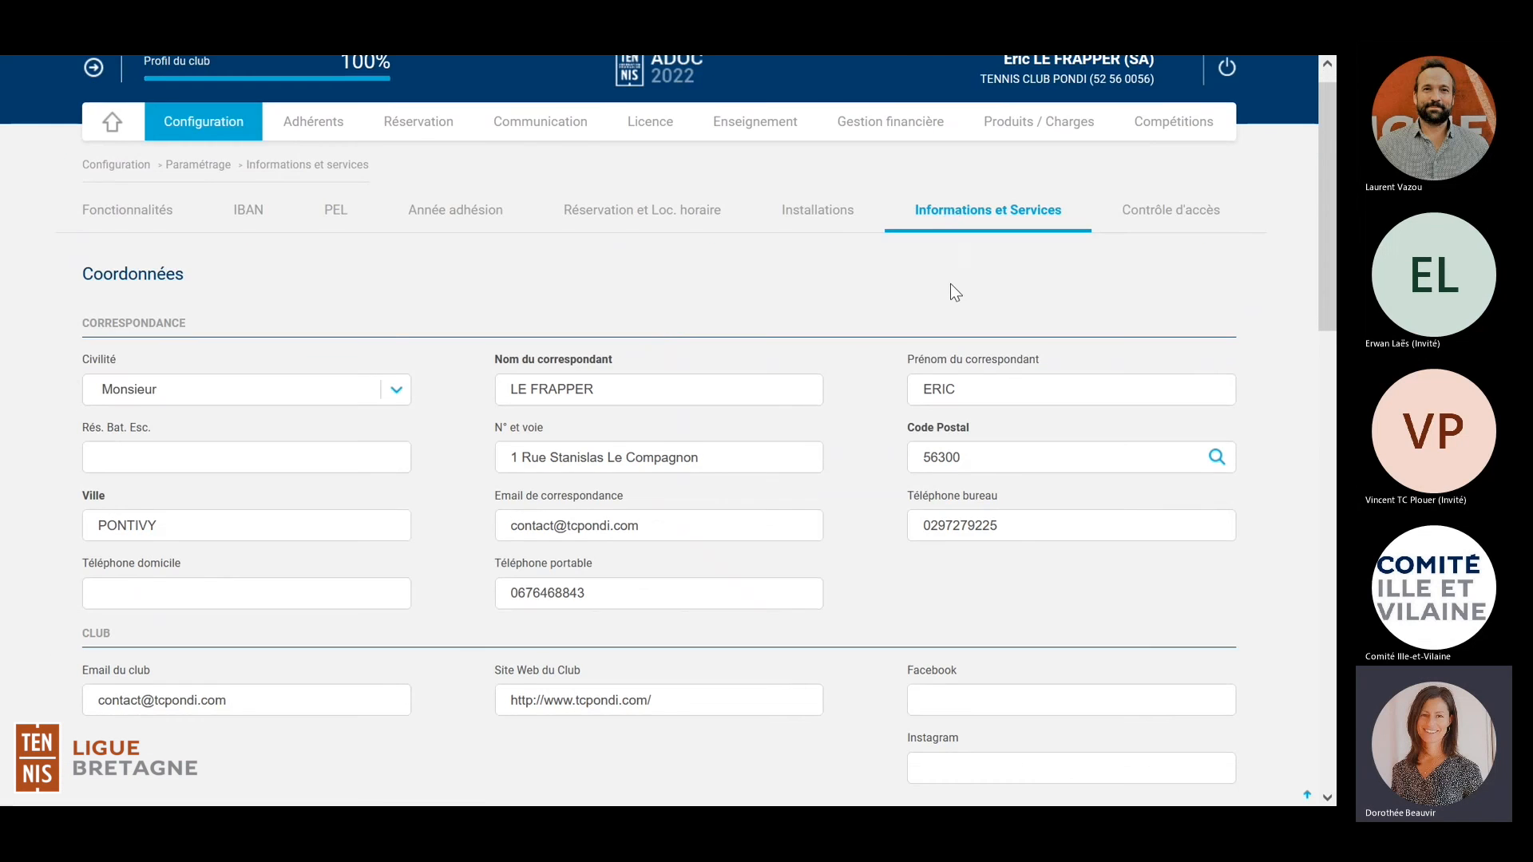
scroll(949, 297, "down", 2)
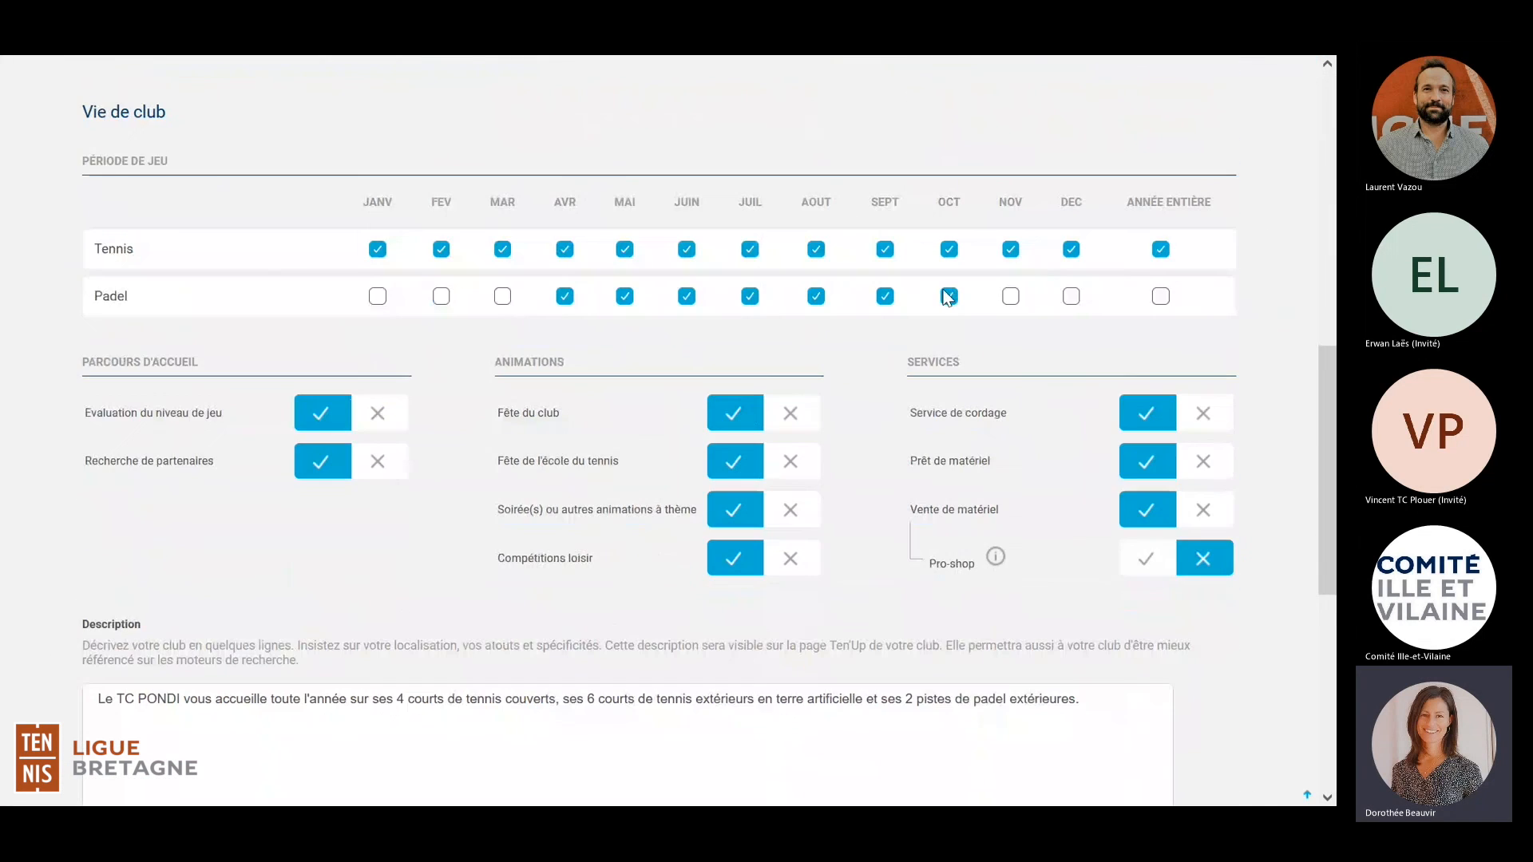
scroll(949, 297, "down", 4)
left_click(102, 366)
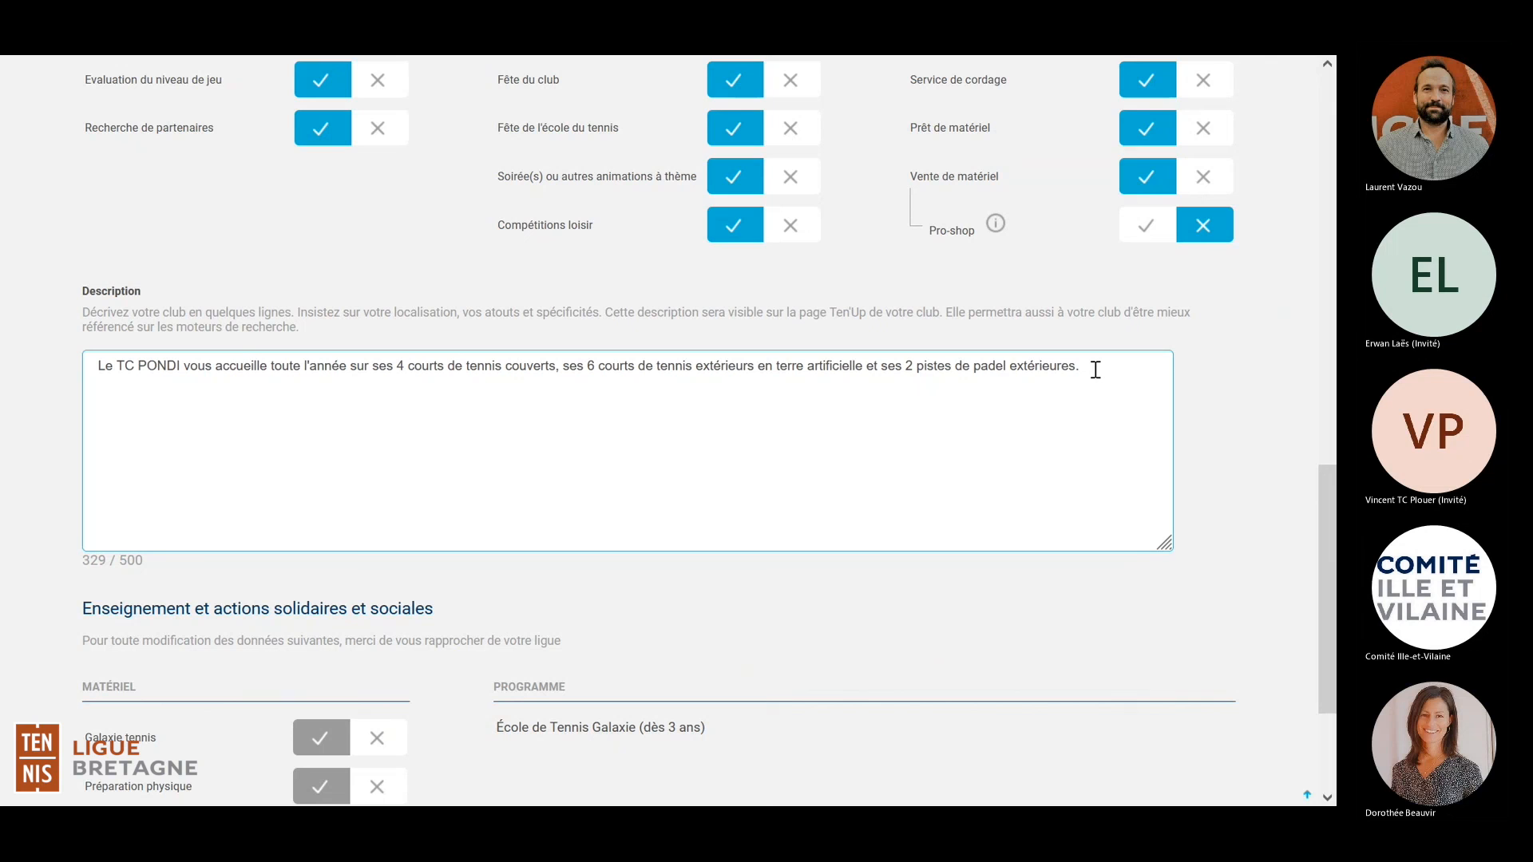
scroll(1095, 370, "up", 3)
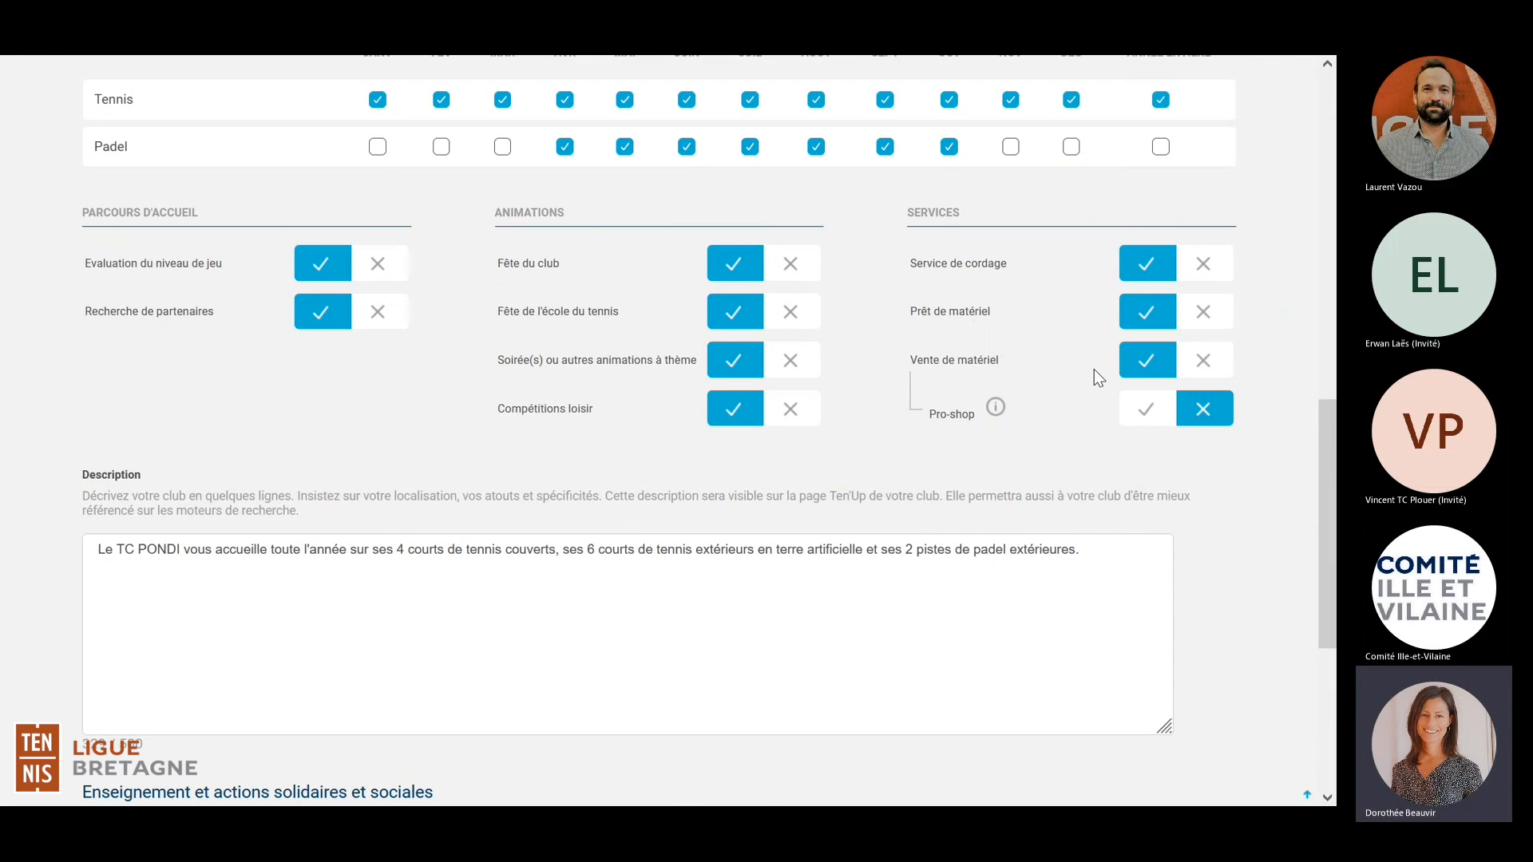
scroll(1094, 369, "up", 12)
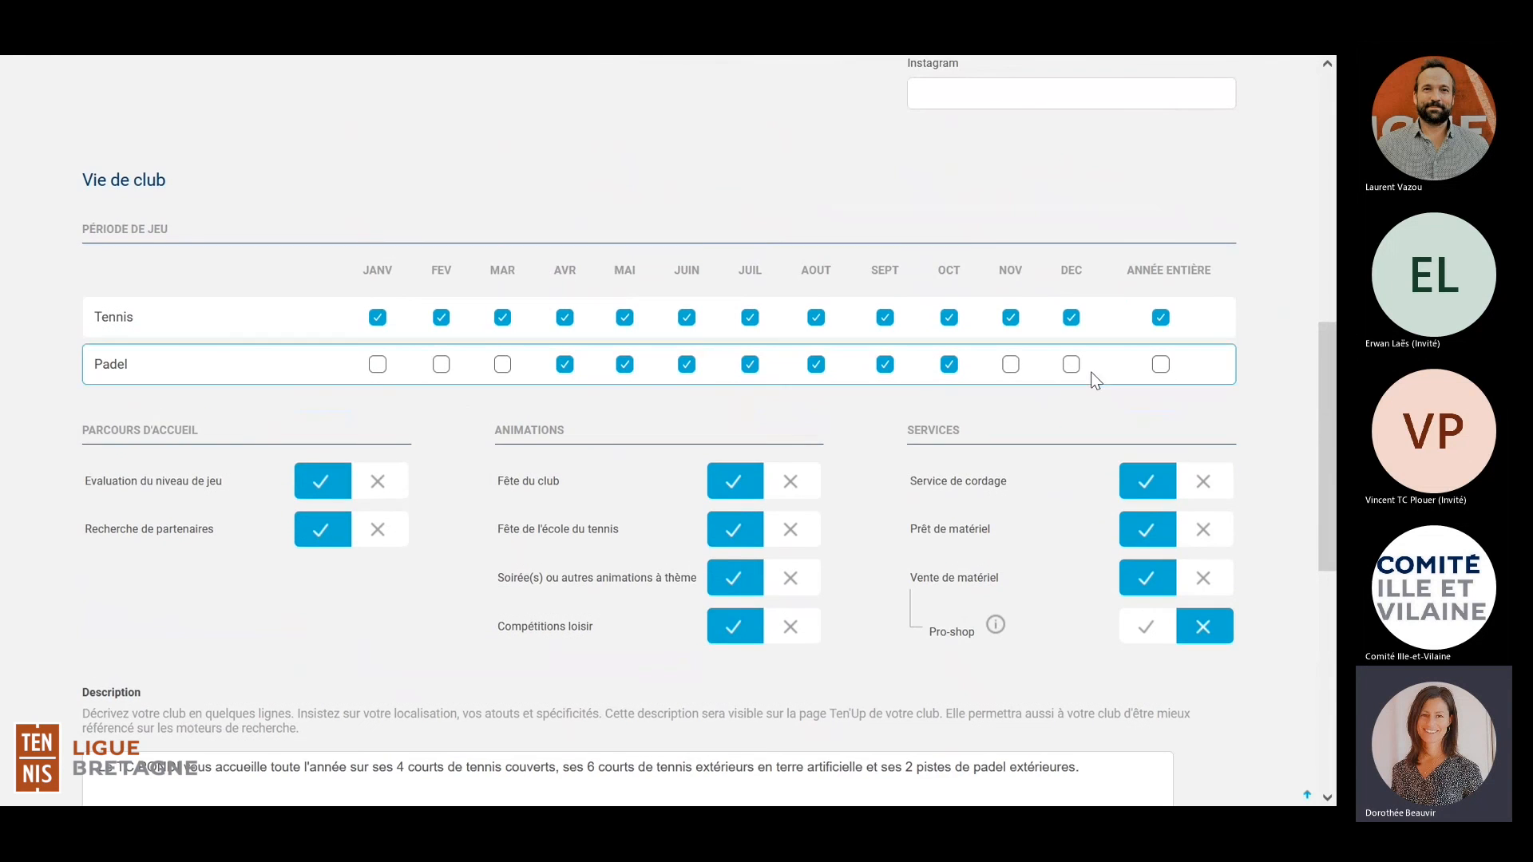
scroll(1093, 373, "up", 1)
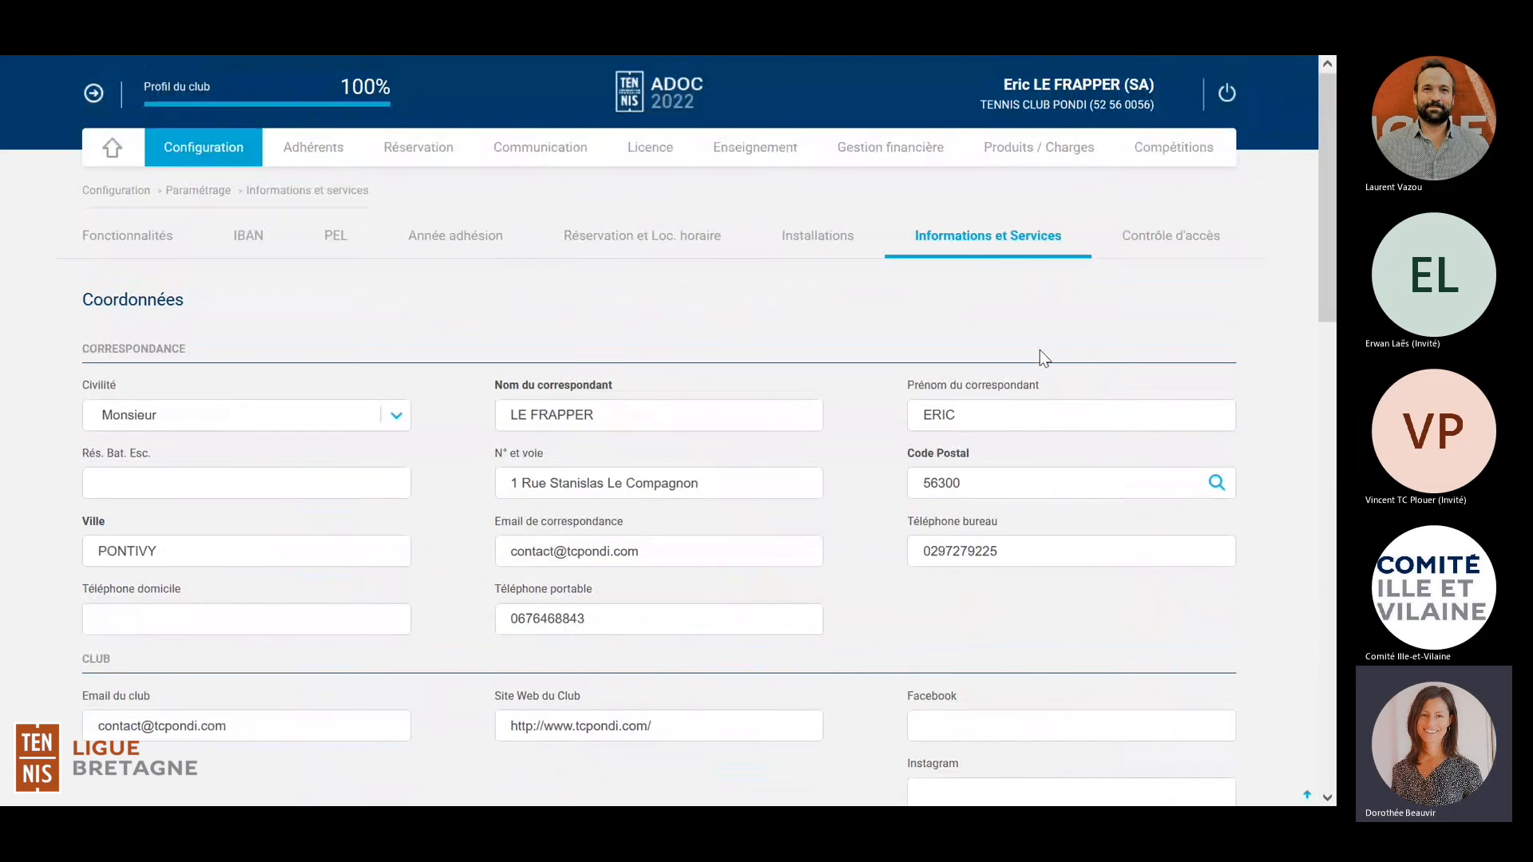
Step: Open the Communication page of Location horaire and examine the promotional message and the default access message
left_click(438, 158)
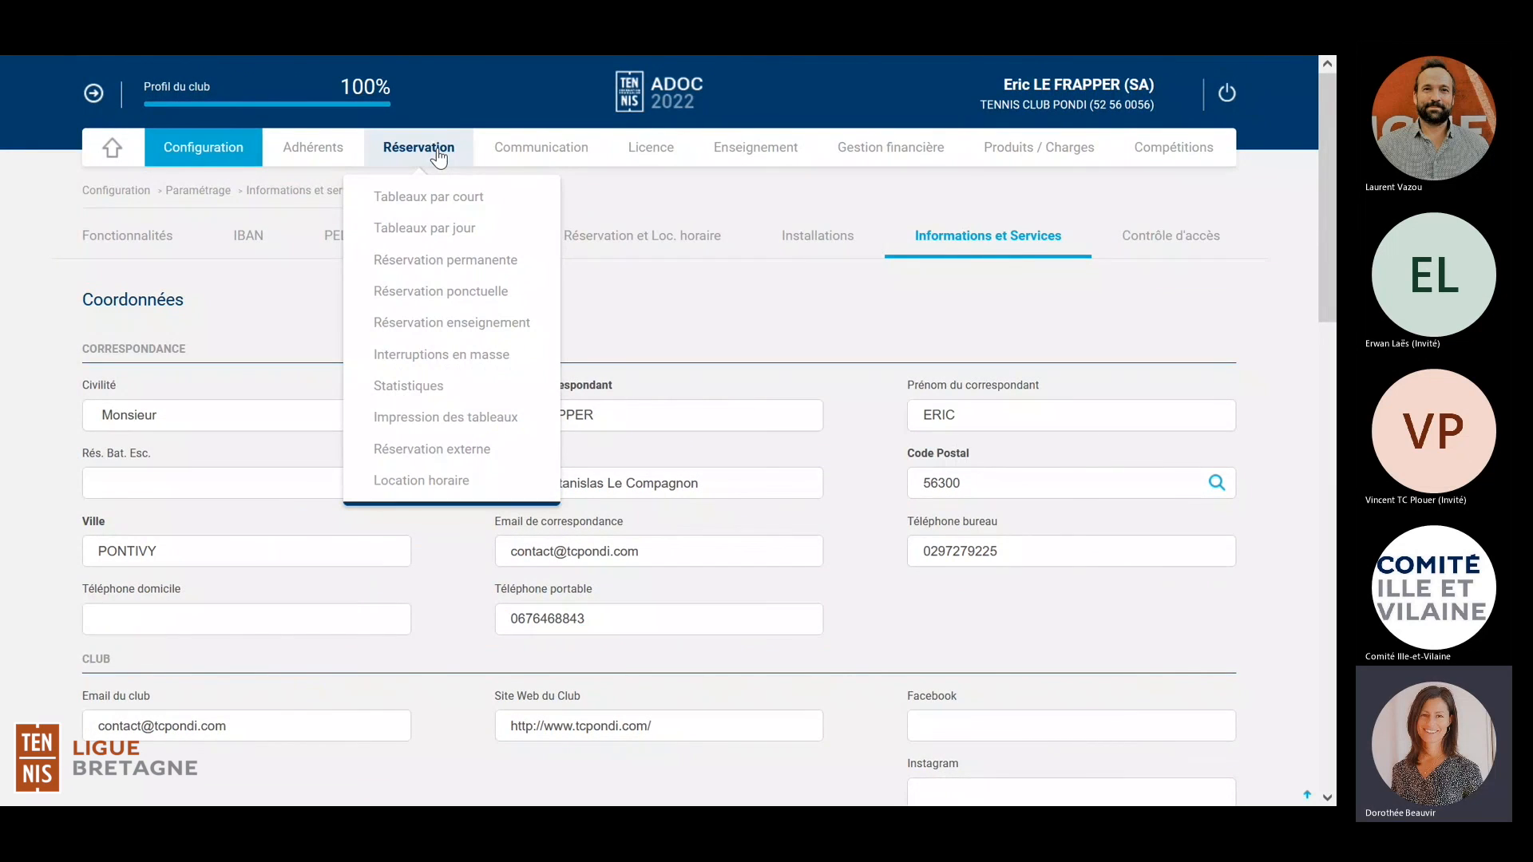
left_click(467, 487)
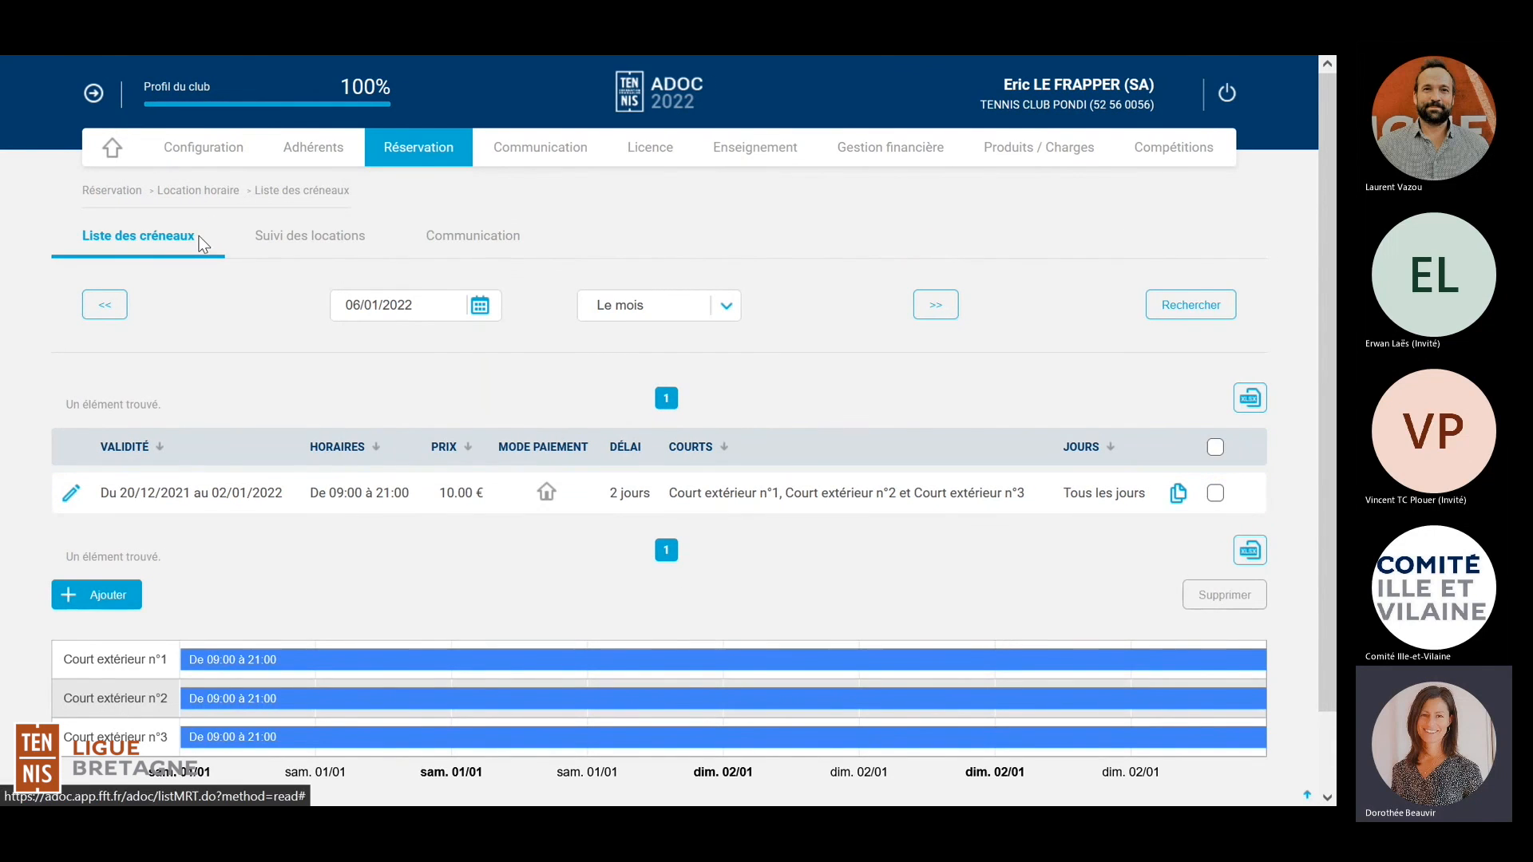
left_click(457, 244)
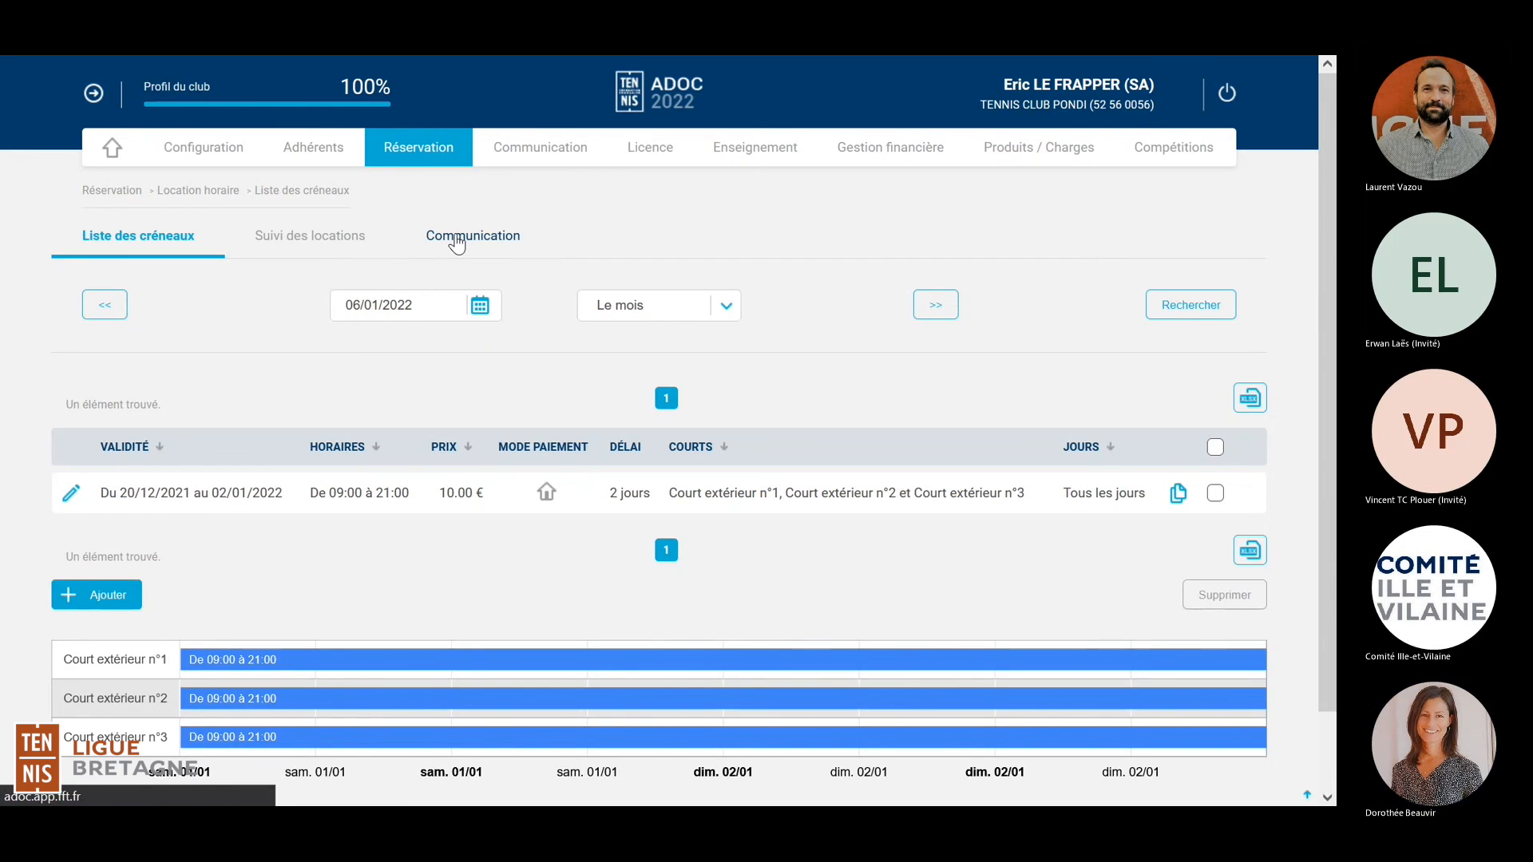
scroll(593, 329, "down", 1)
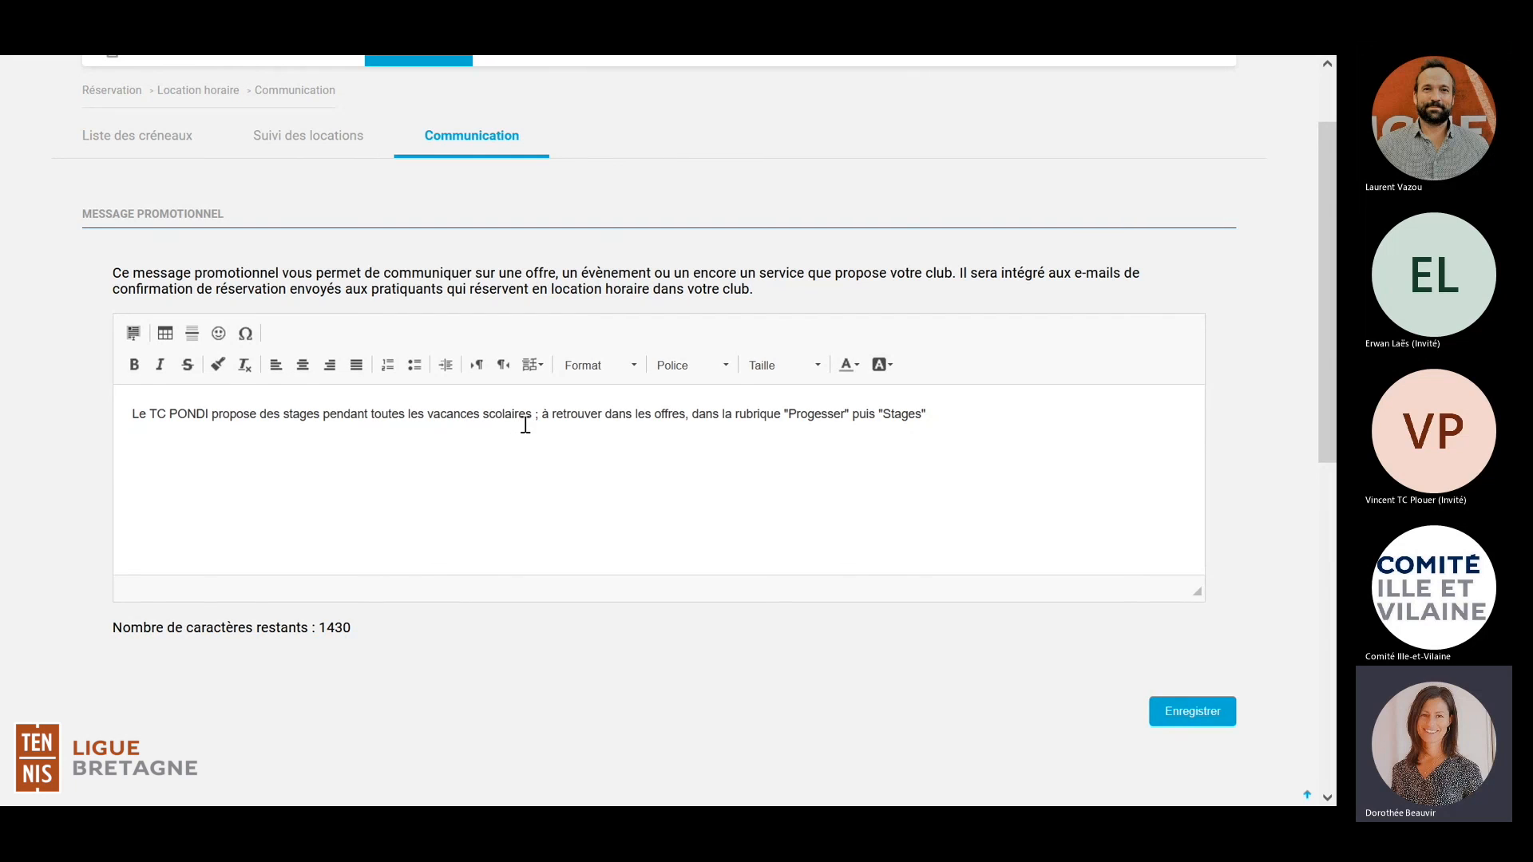
scroll(527, 425, "down", 1)
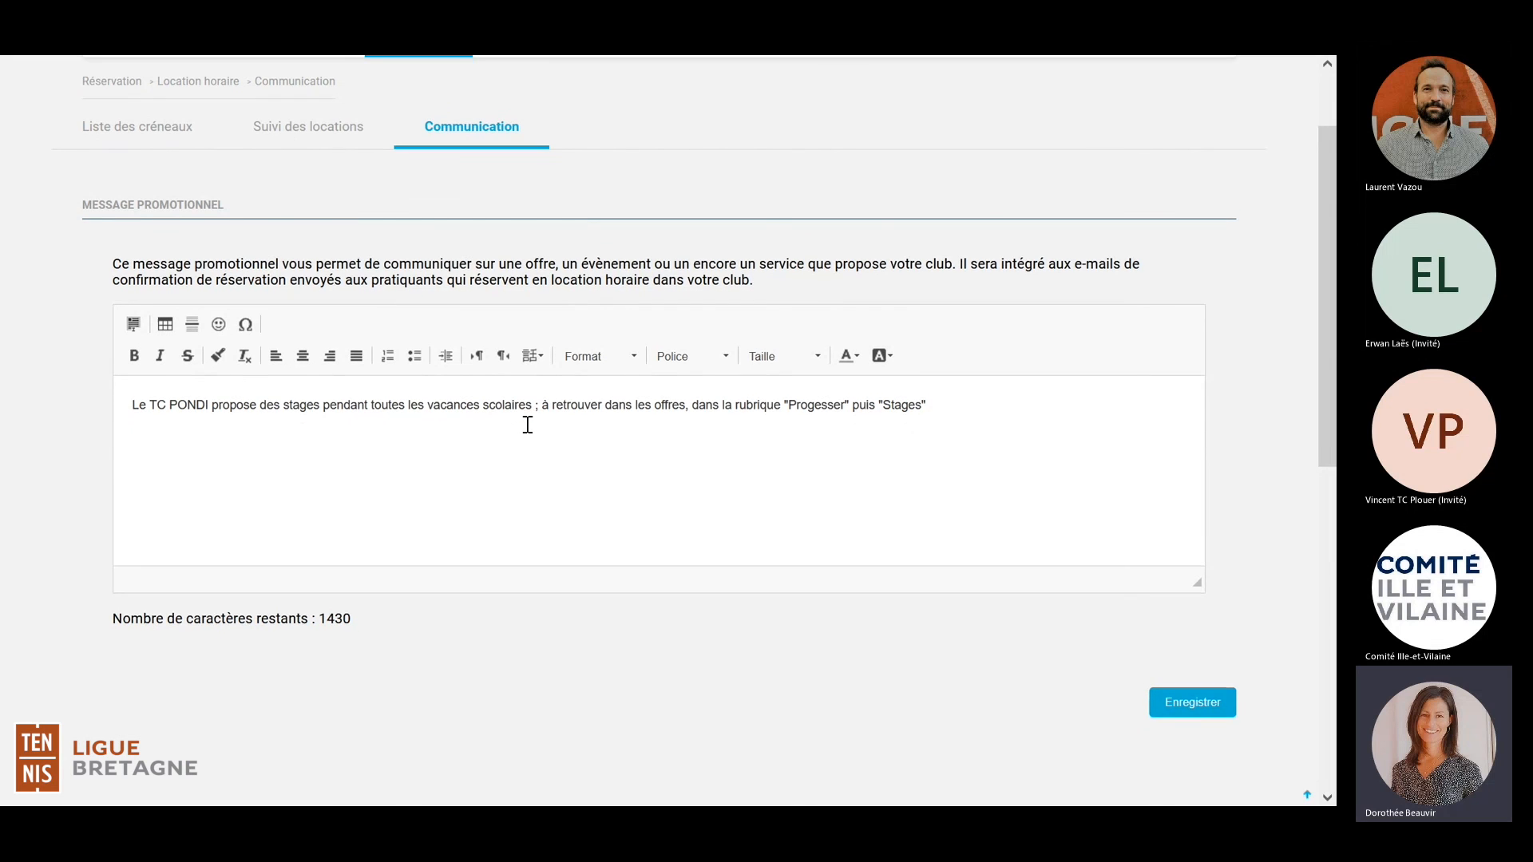
scroll(527, 425, "down", 3)
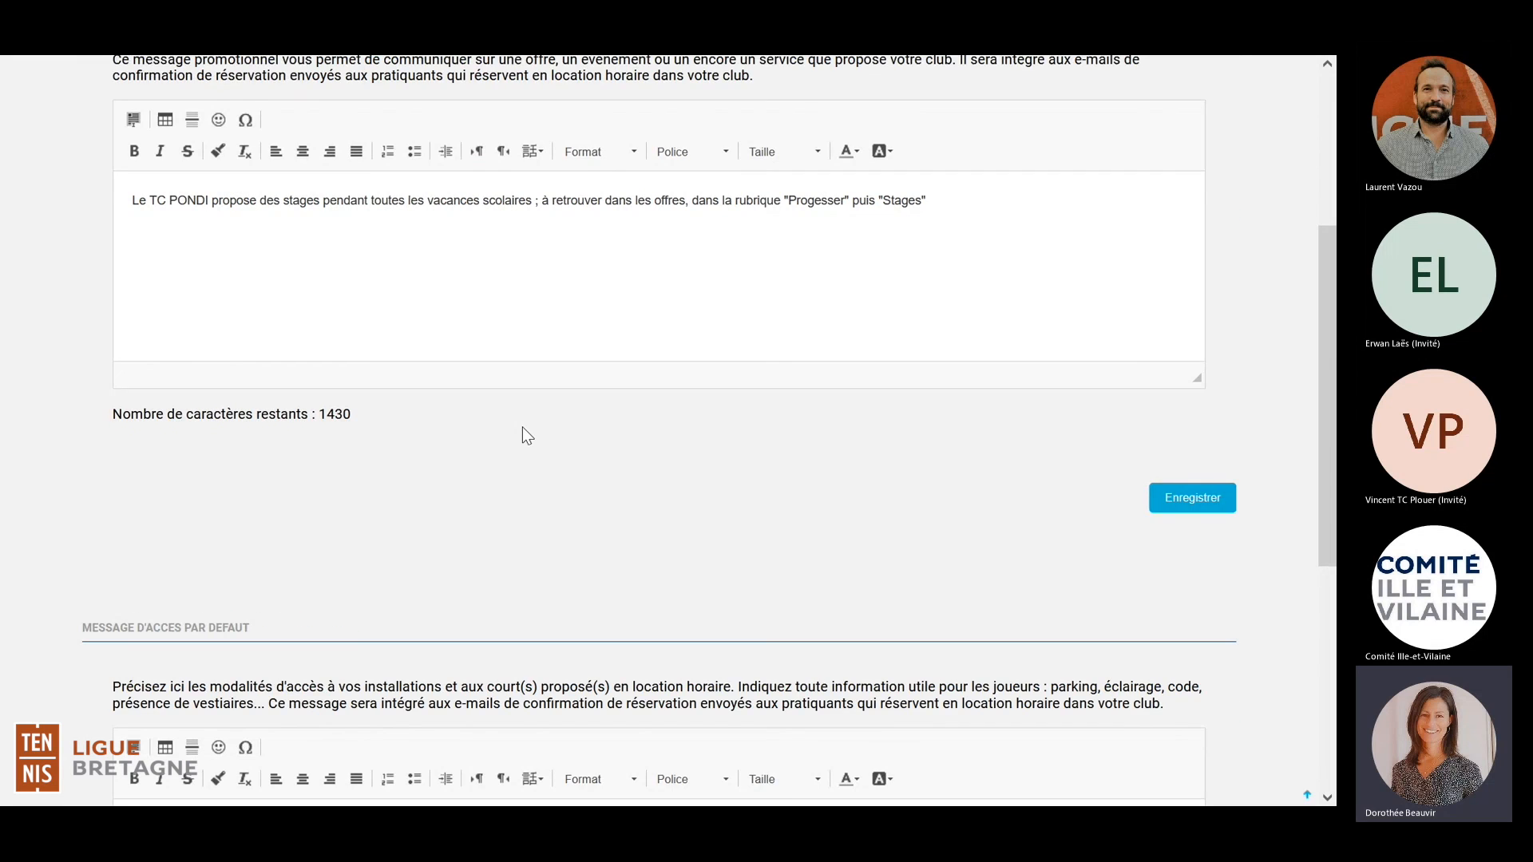
scroll(523, 426, "down", 5)
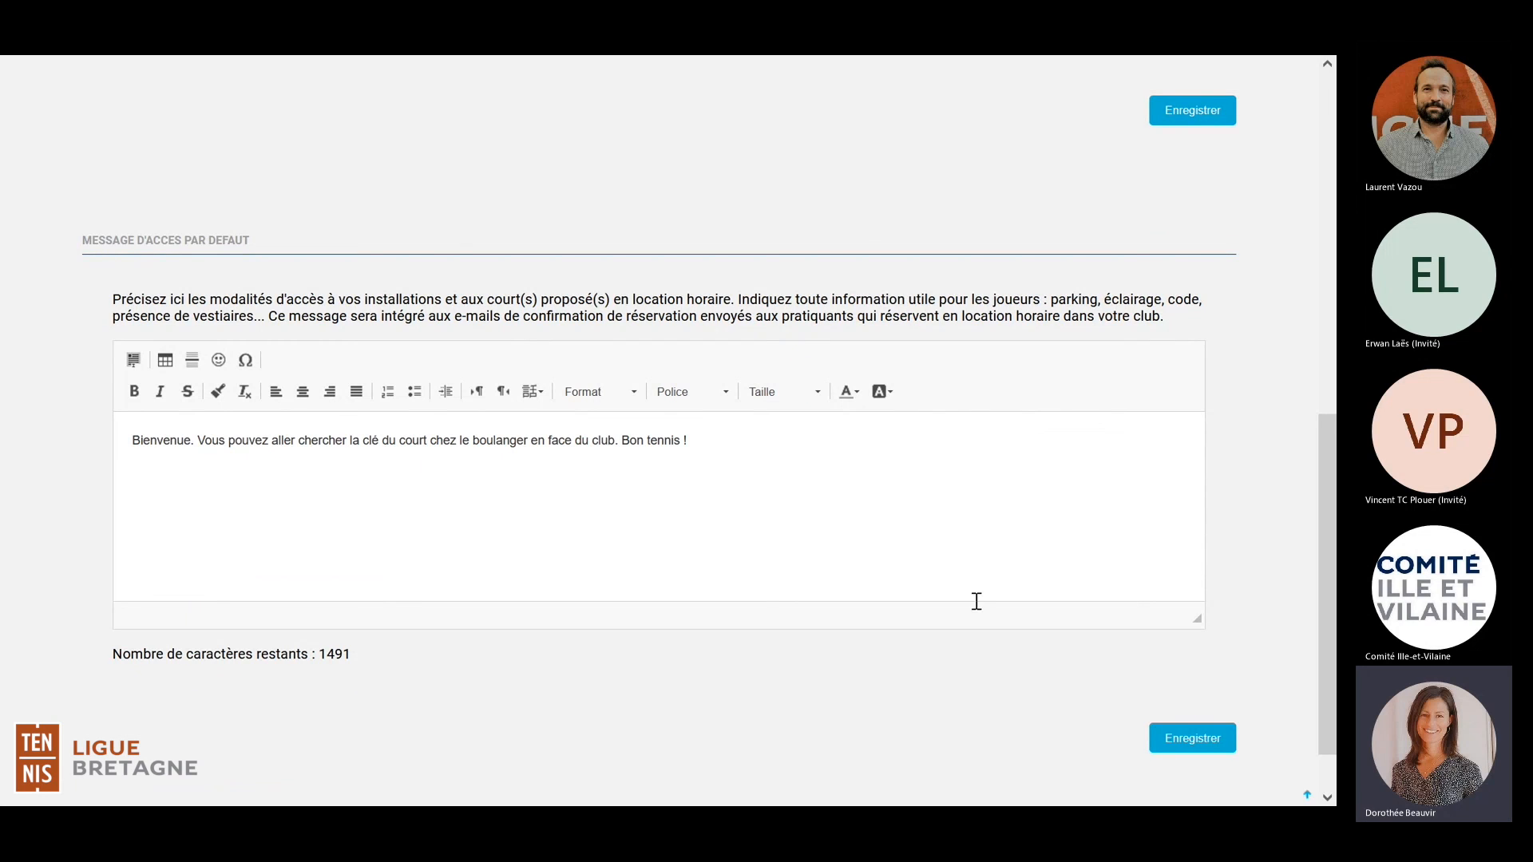
left_click(1195, 742)
scroll(1166, 295, "up", 1)
scroll(1162, 295, "up", 1)
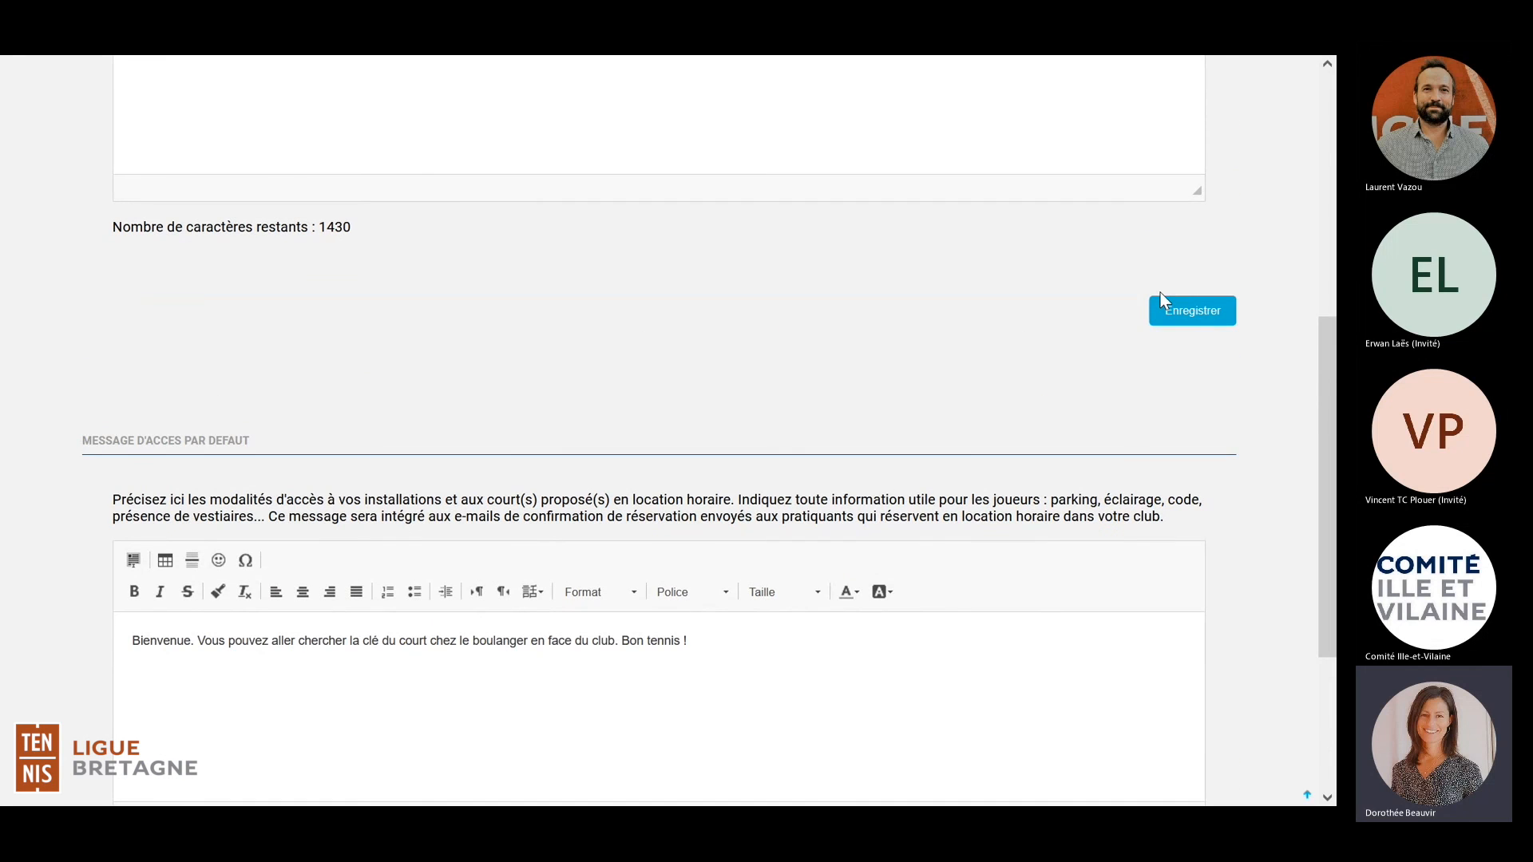
Step: Return to the club's Paramétrage and view its list of Fonctionnalités
scroll(1163, 299, "up", 5)
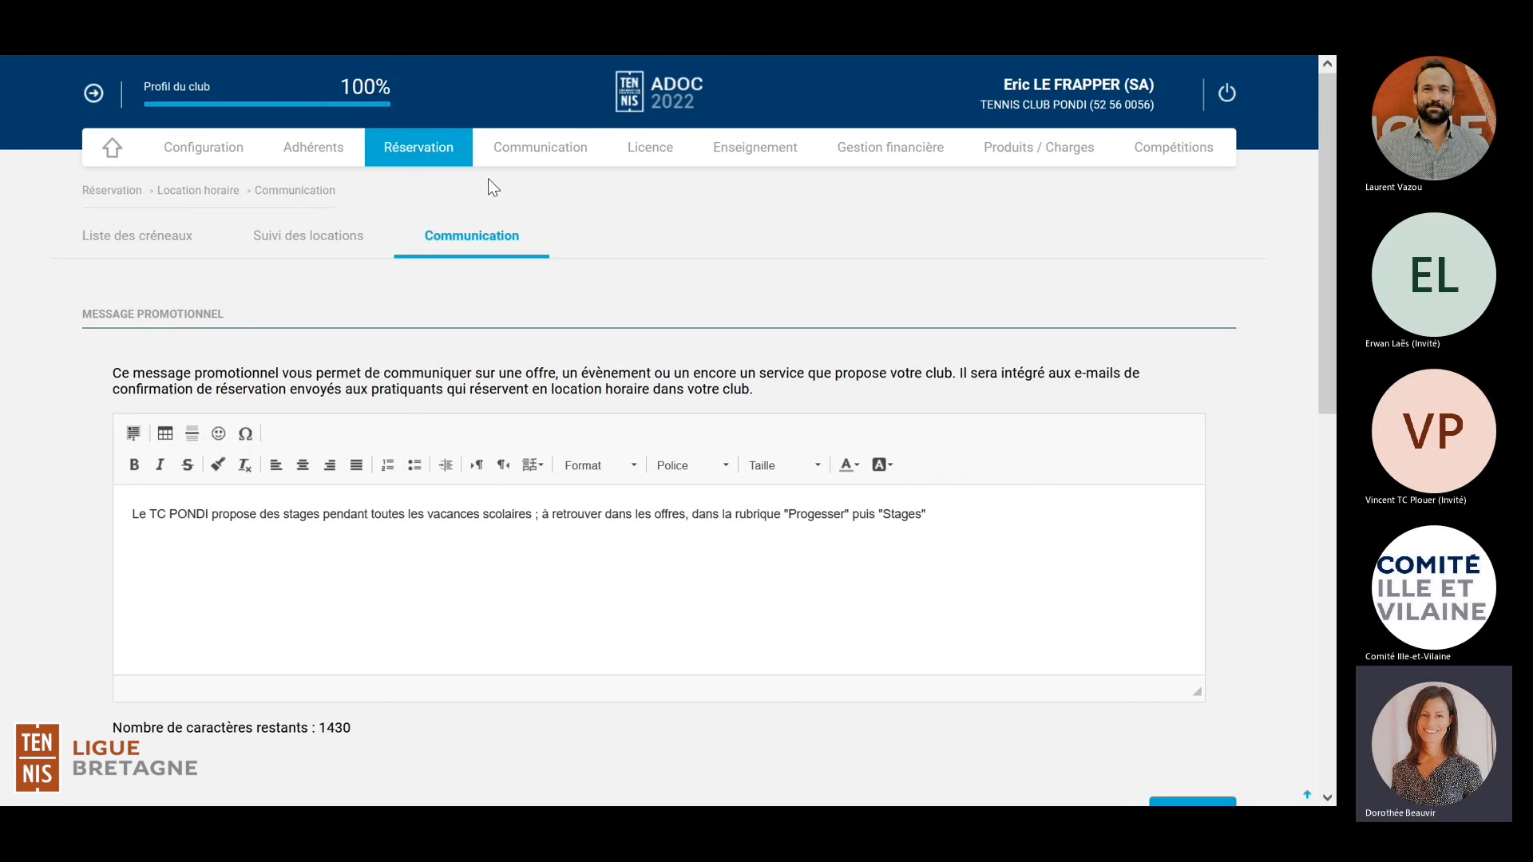
mouse_move(549, 156)
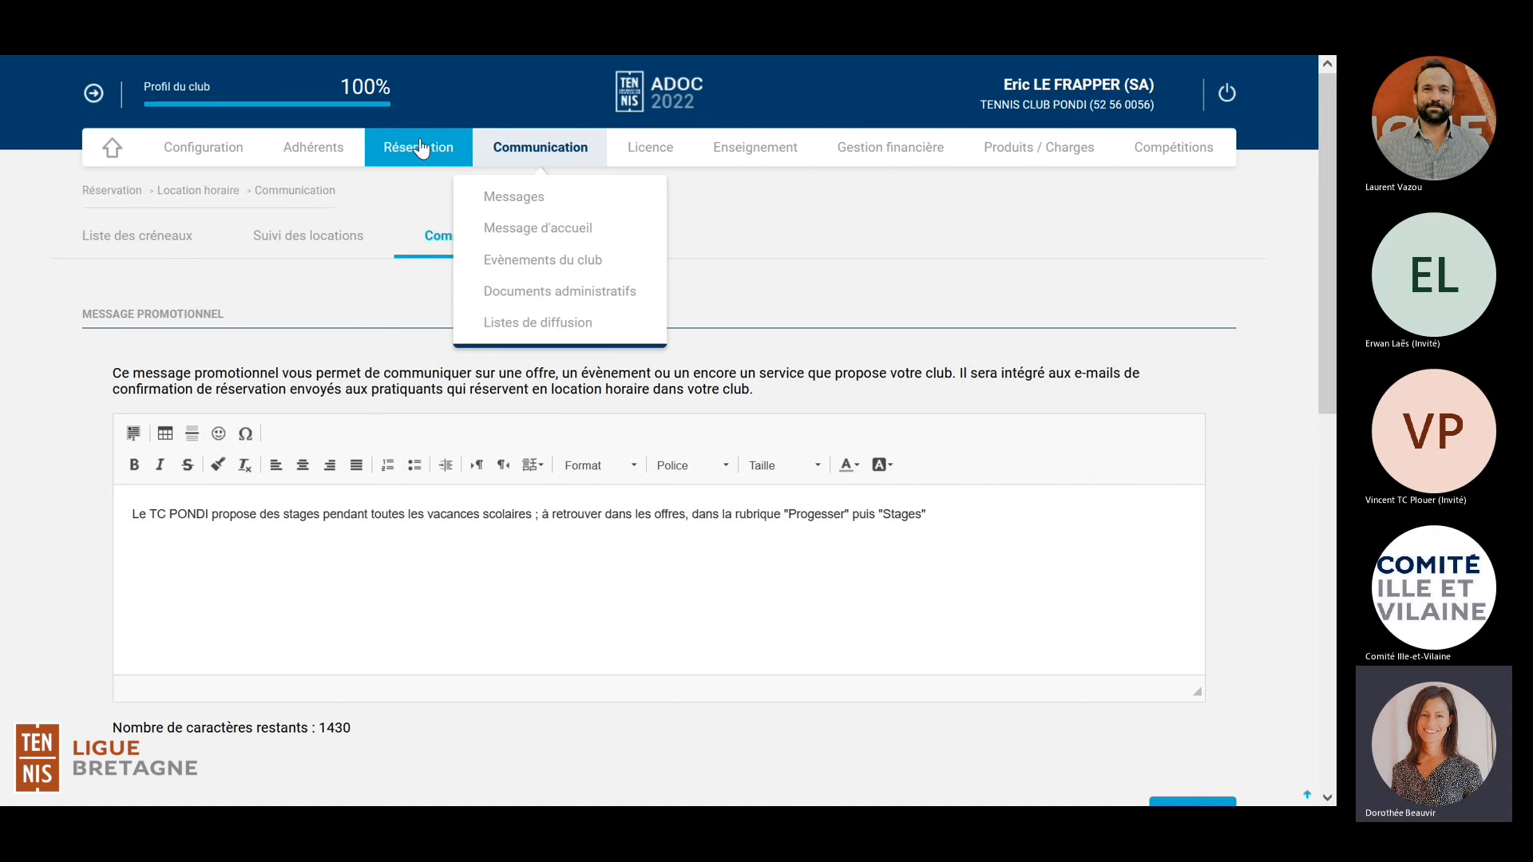
mouse_move(199, 151)
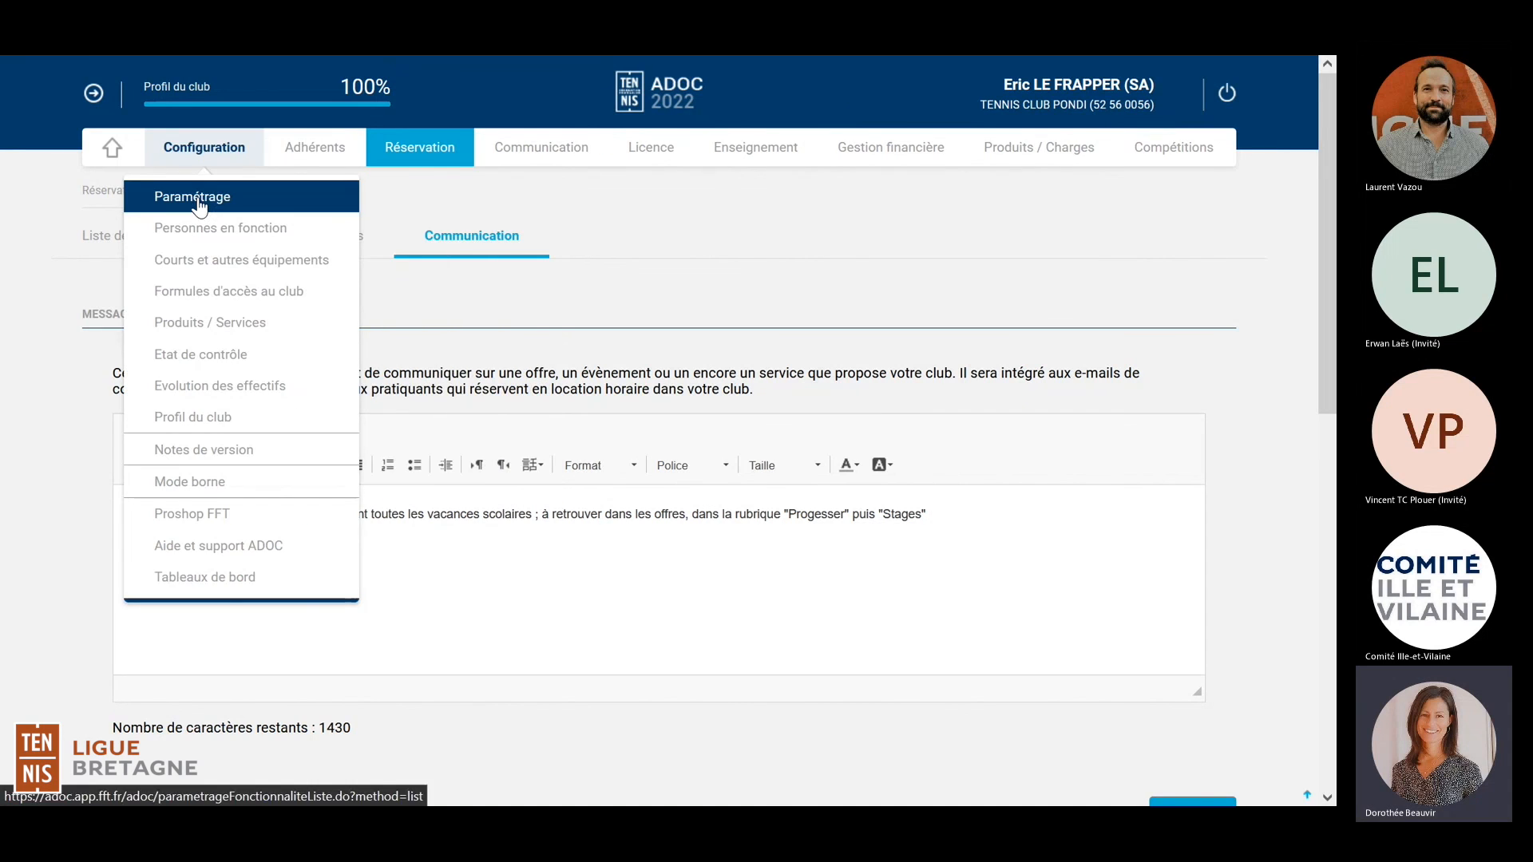
left_click(200, 206)
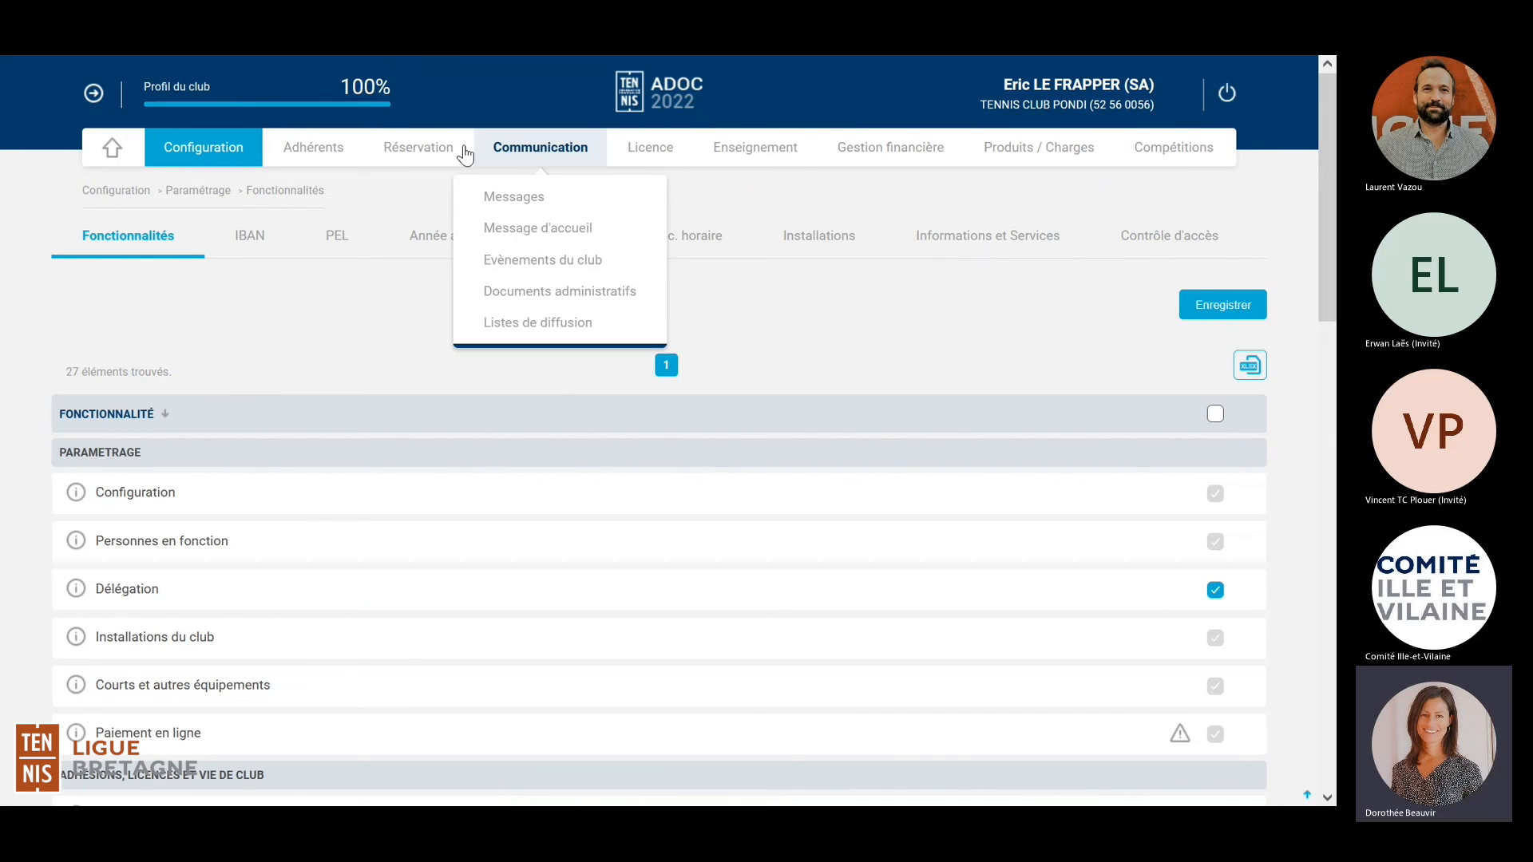
Step: Open the list of notifications in the club's Communication messages and start creating a new notification
mouse_move(423, 156)
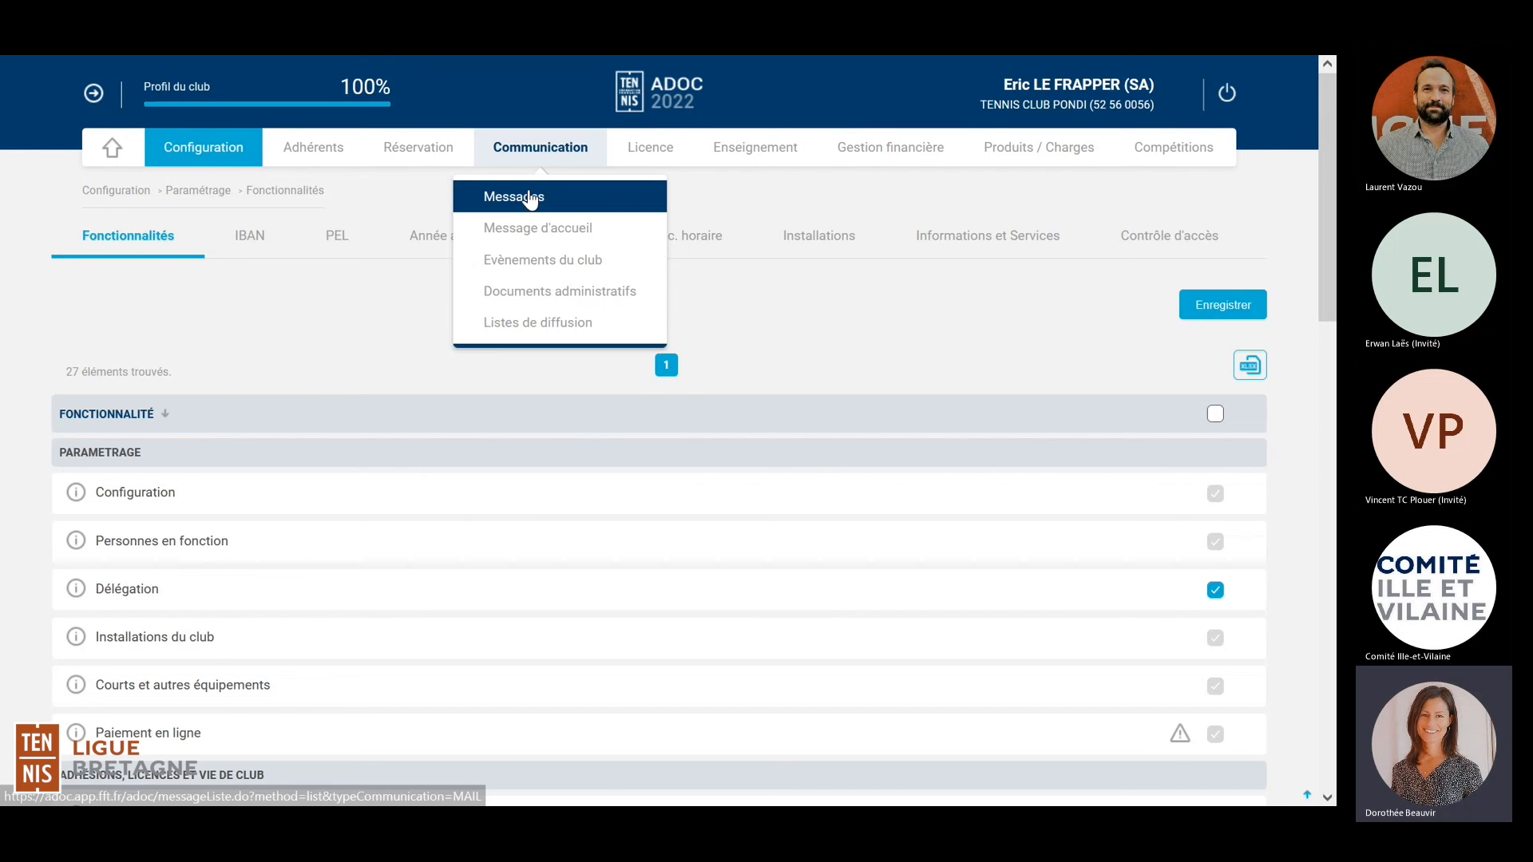
left_click(531, 198)
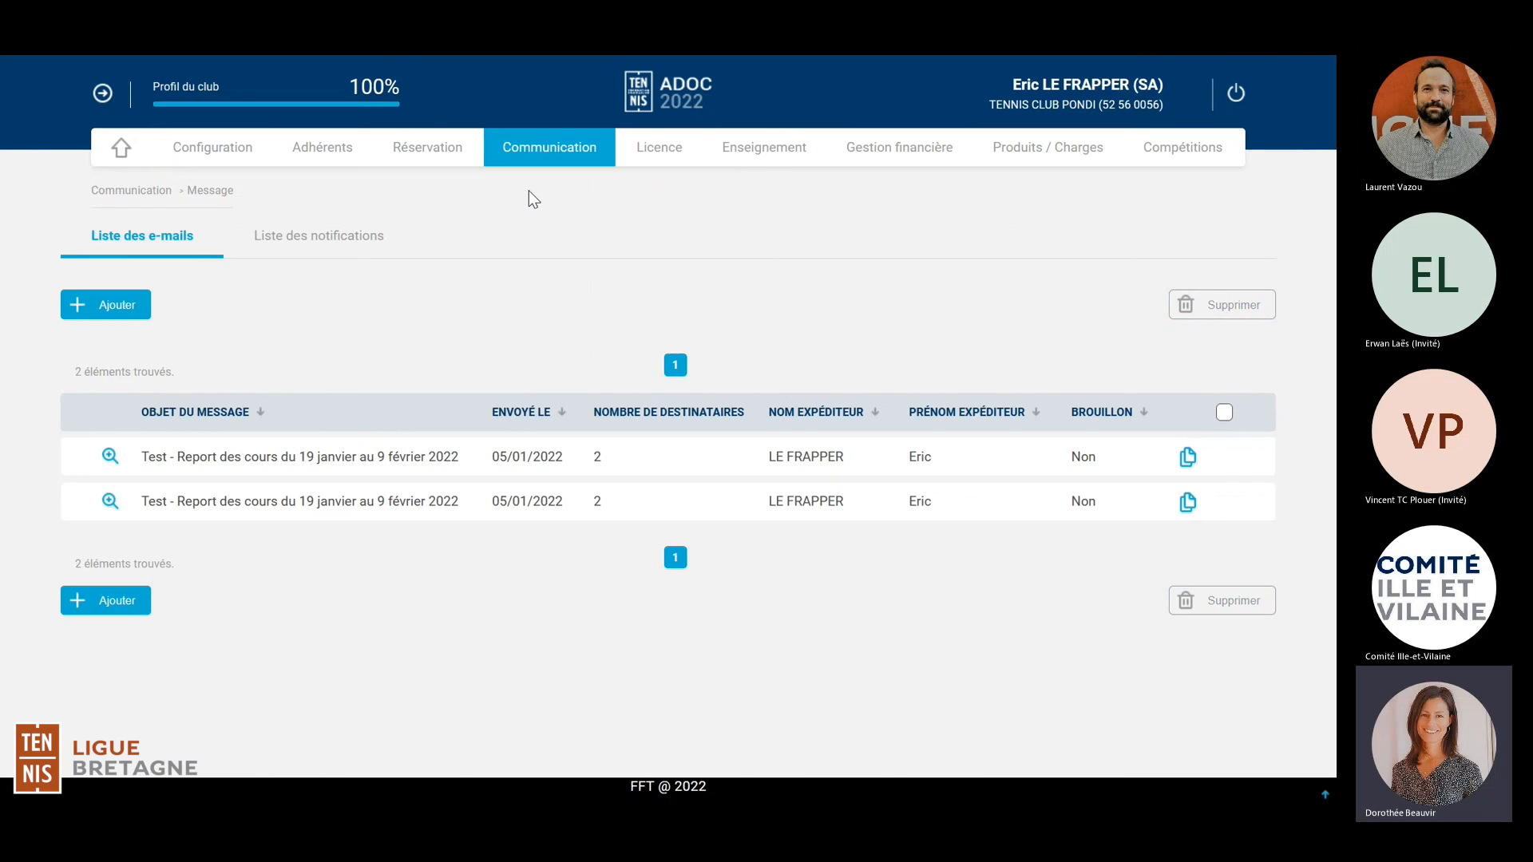
left_click(370, 240)
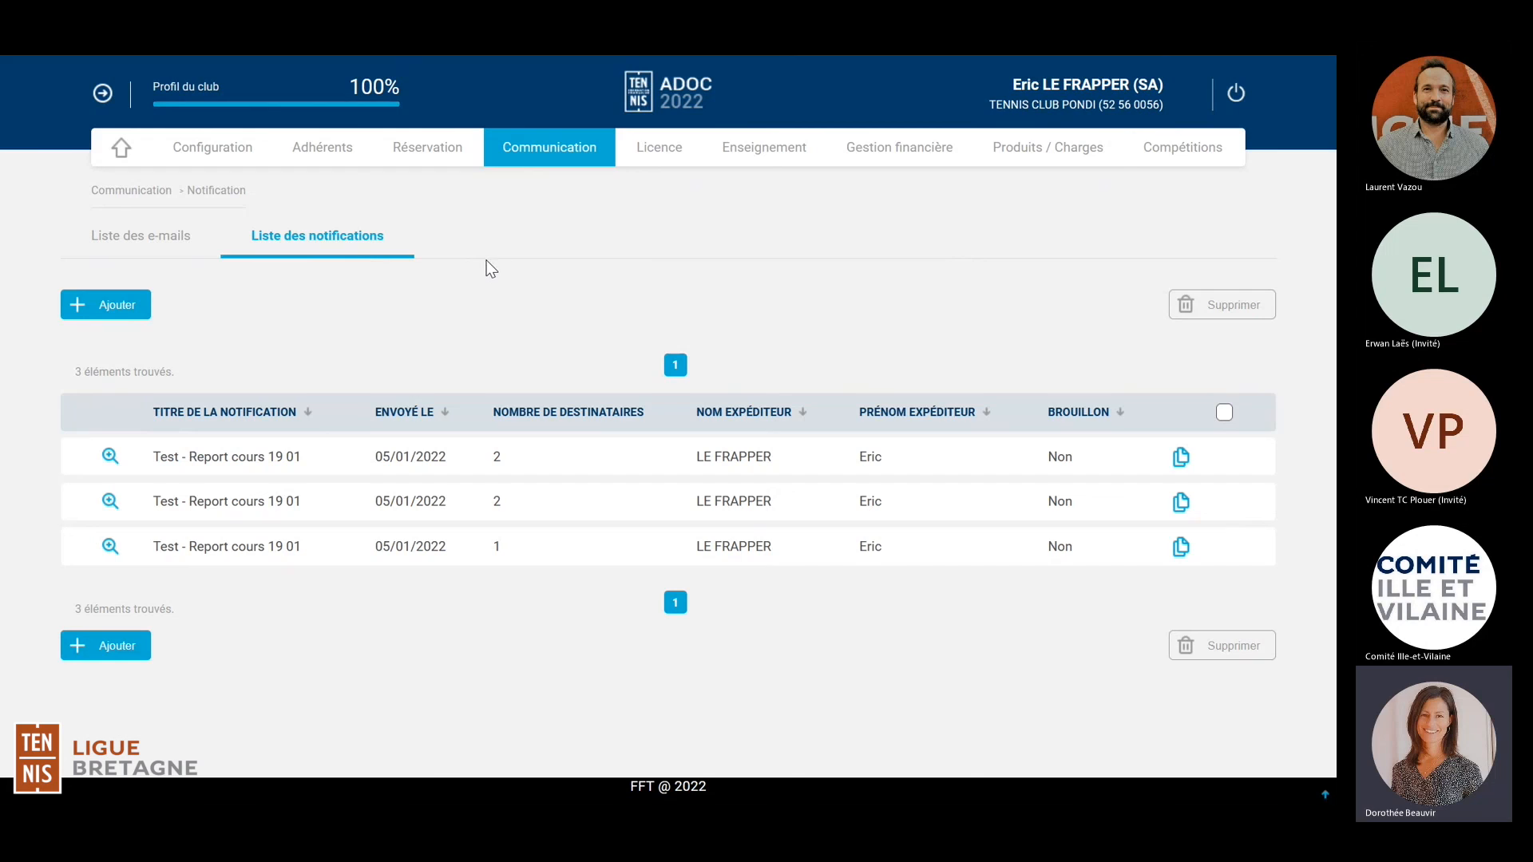
mouse_move(575, 150)
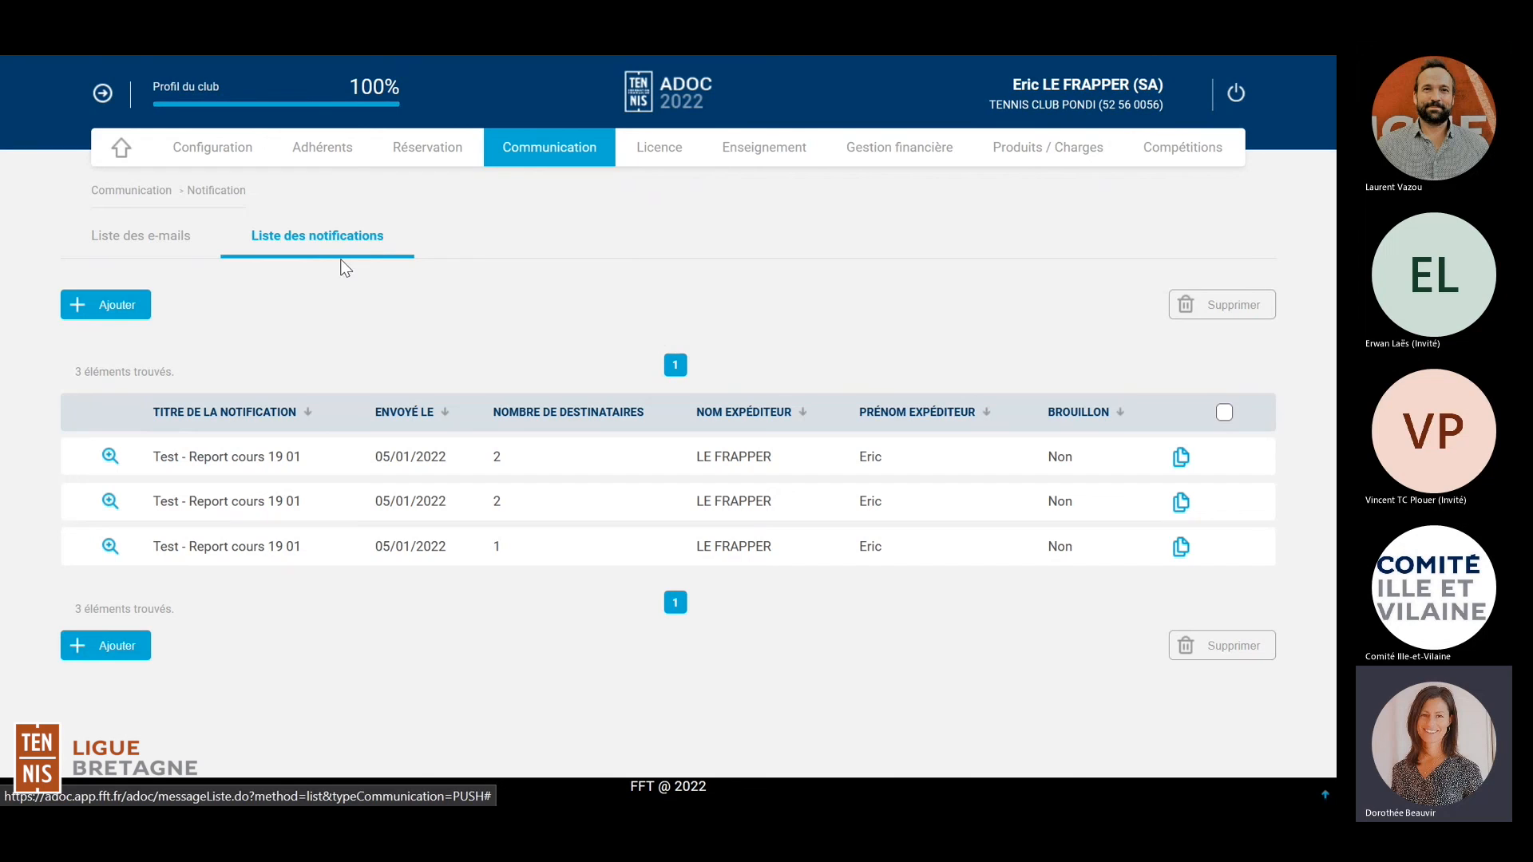
left_click(117, 307)
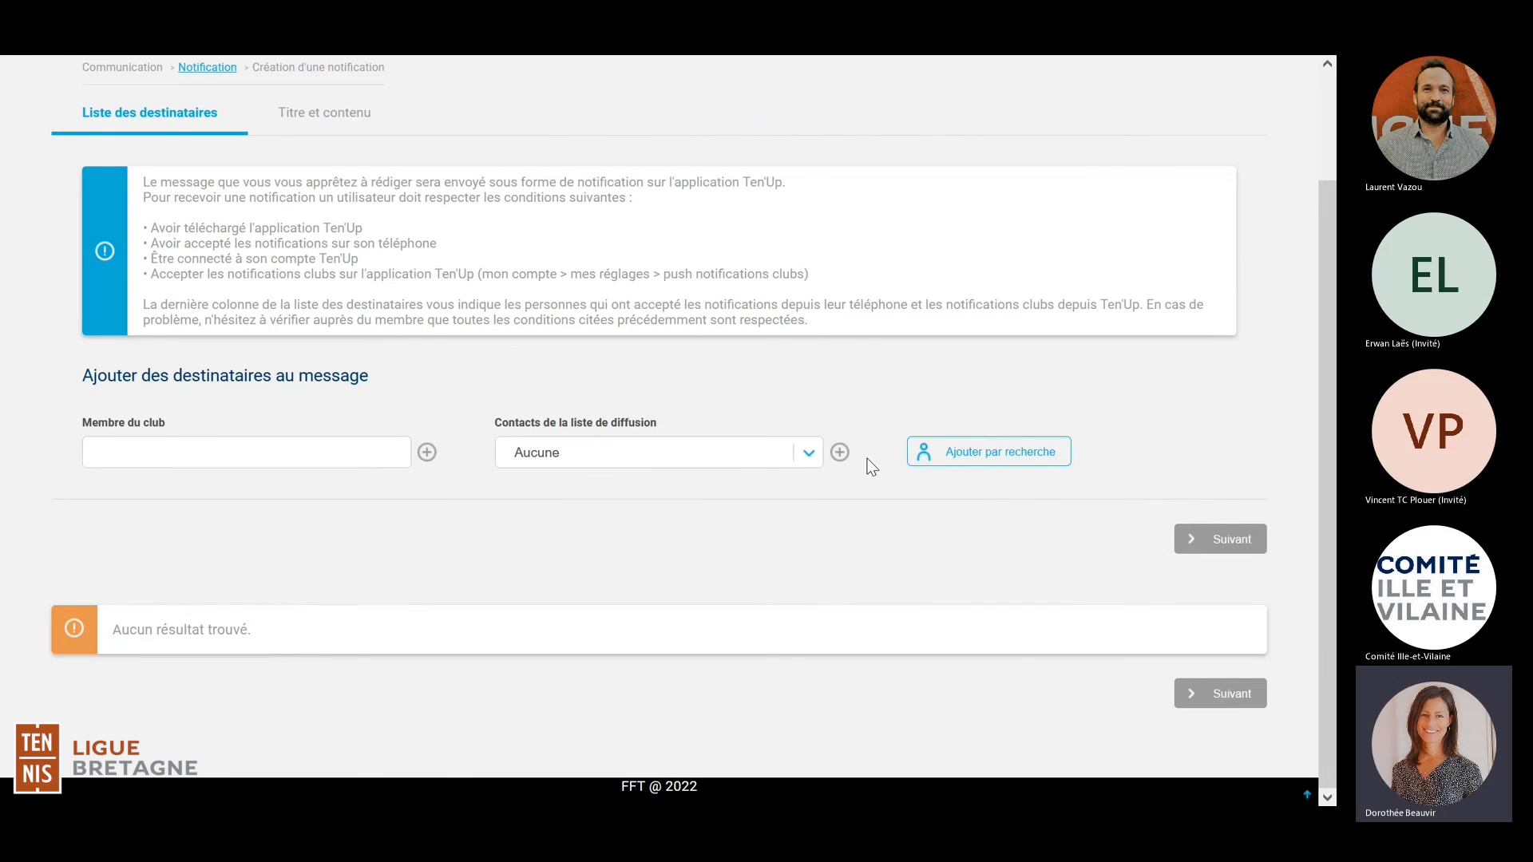
Step: Start adding recipients to the notification by member search and set the Année adhésion criterion to 2022
left_click(971, 461)
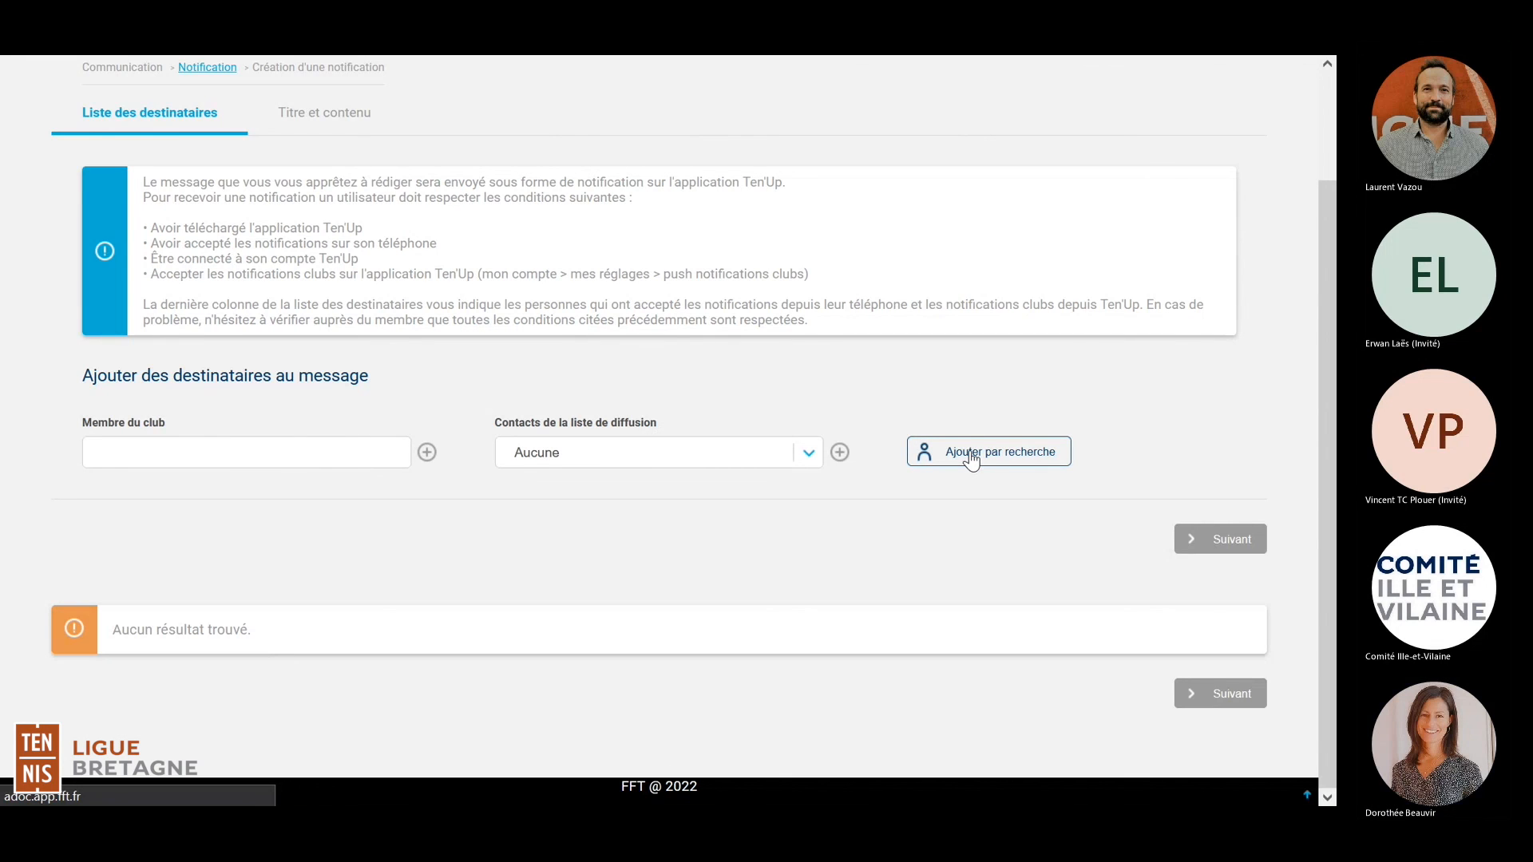
scroll(965, 455, "down", 5)
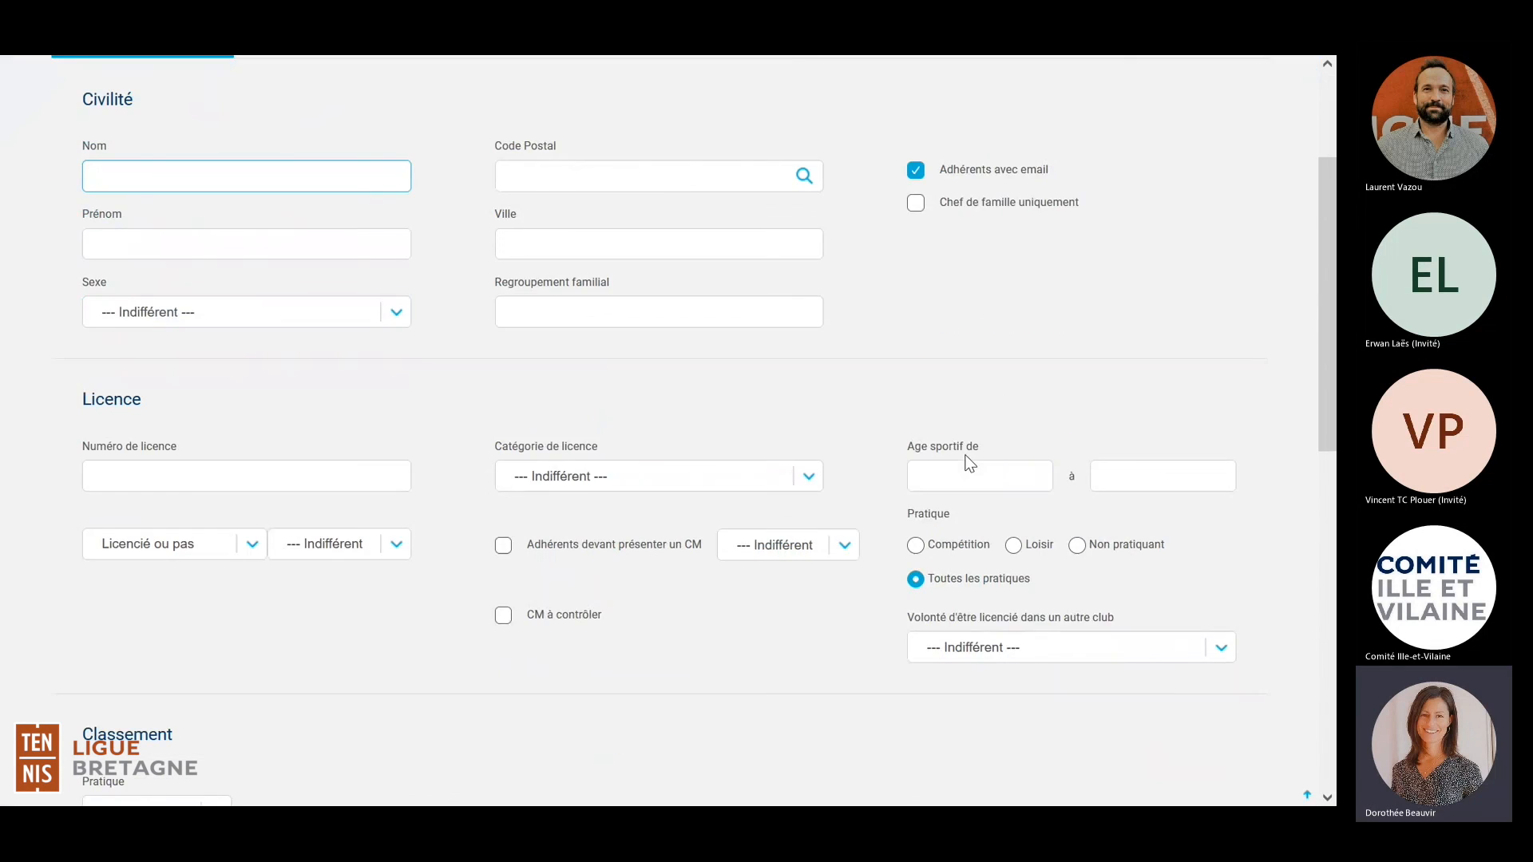
scroll(965, 461, "down", 8)
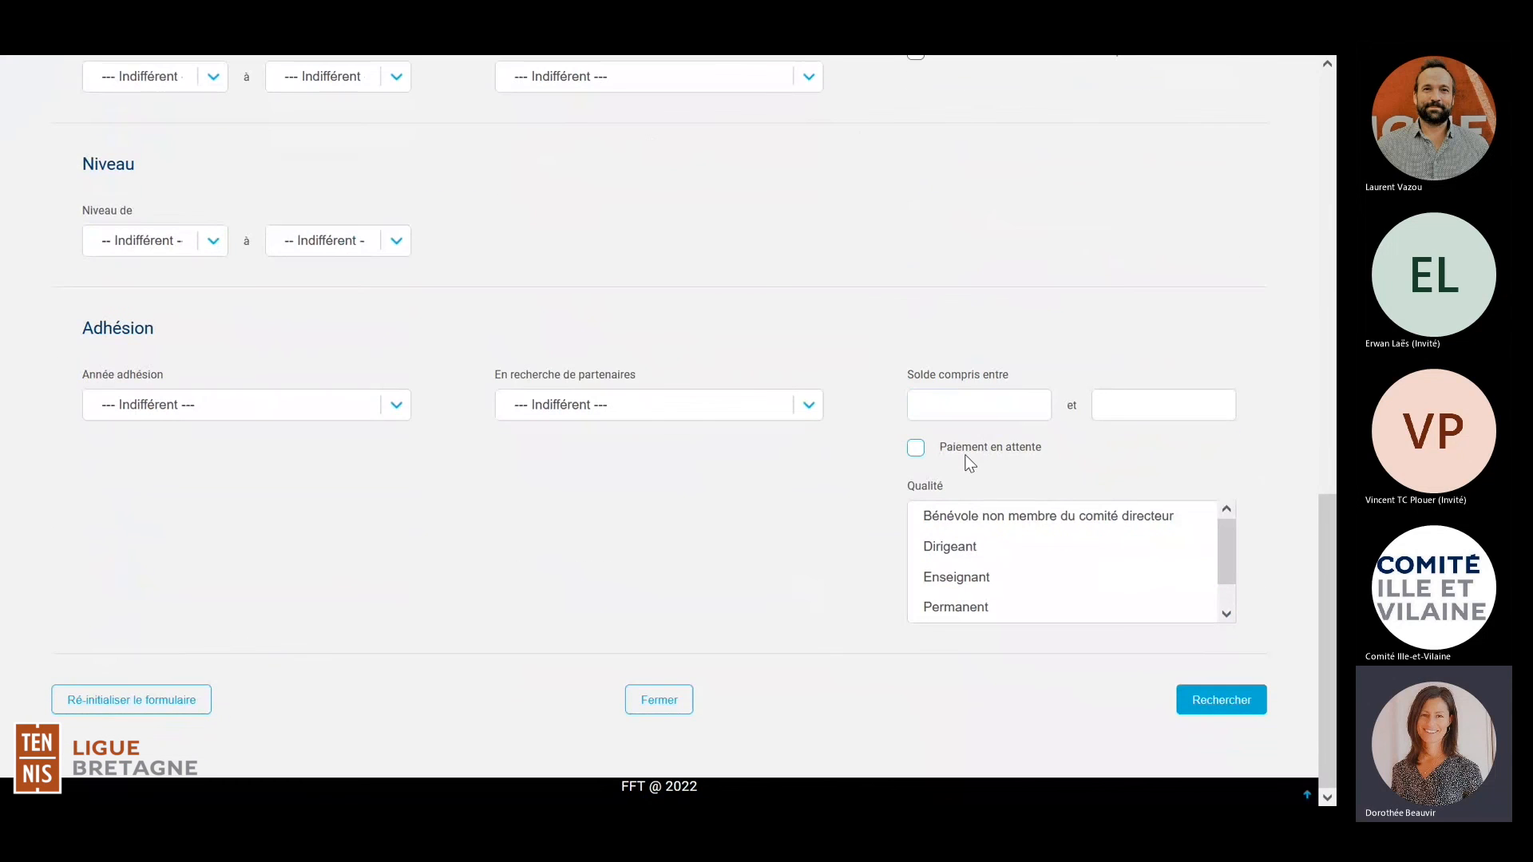
left_click(393, 409)
left_click(108, 483)
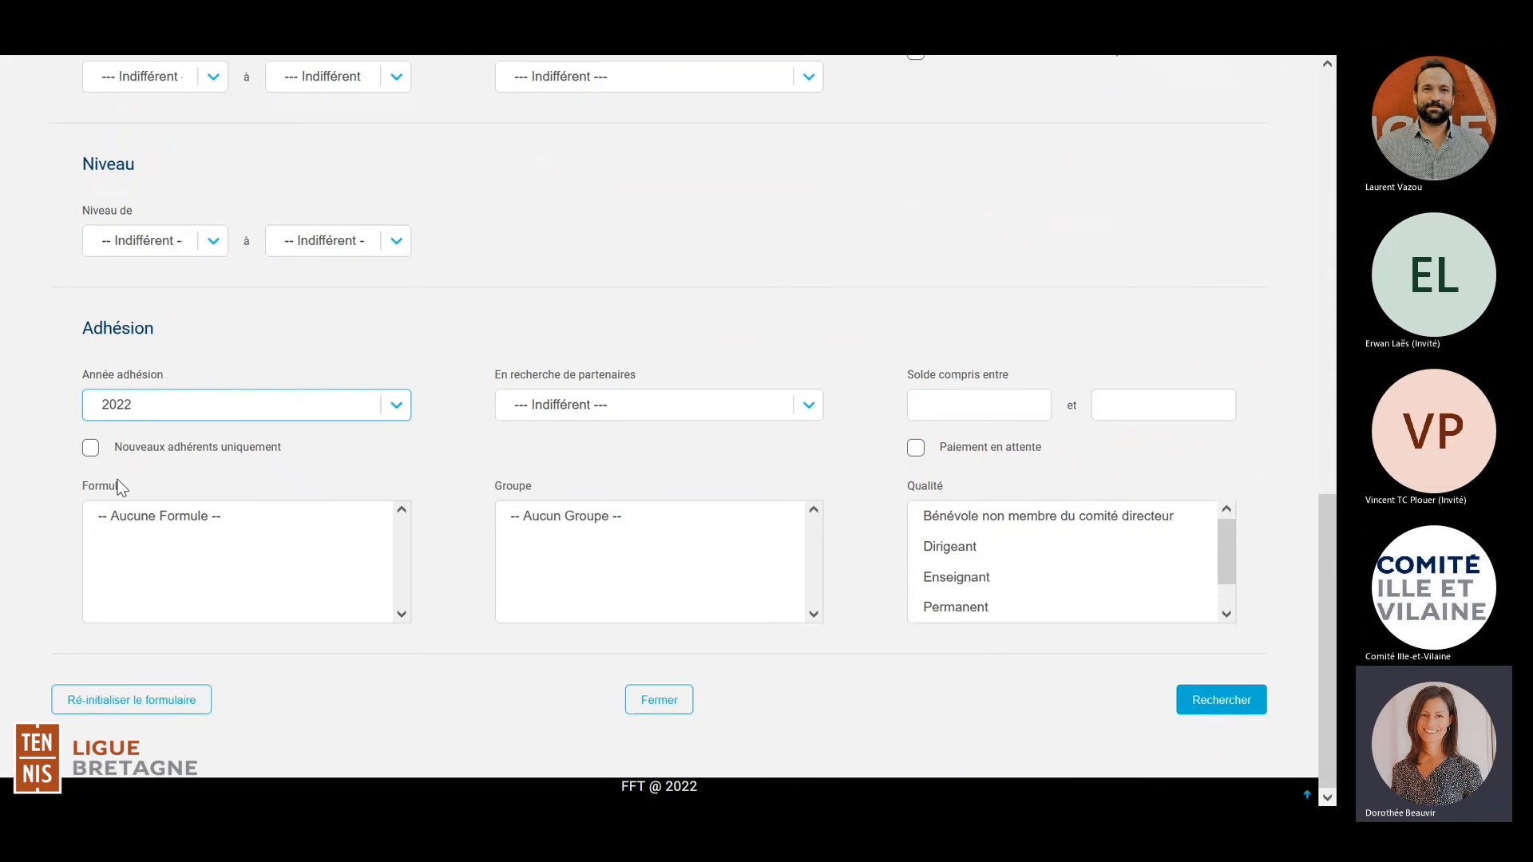
Step: Search for members of the groups Mercredi 10h00-11h00, Mercredi 10h00-11h00 (2), Mercredi 11h00-12h00 and Mercredi 11h00-12h30 as notification recipients
left_click(572, 523)
left_click(814, 614)
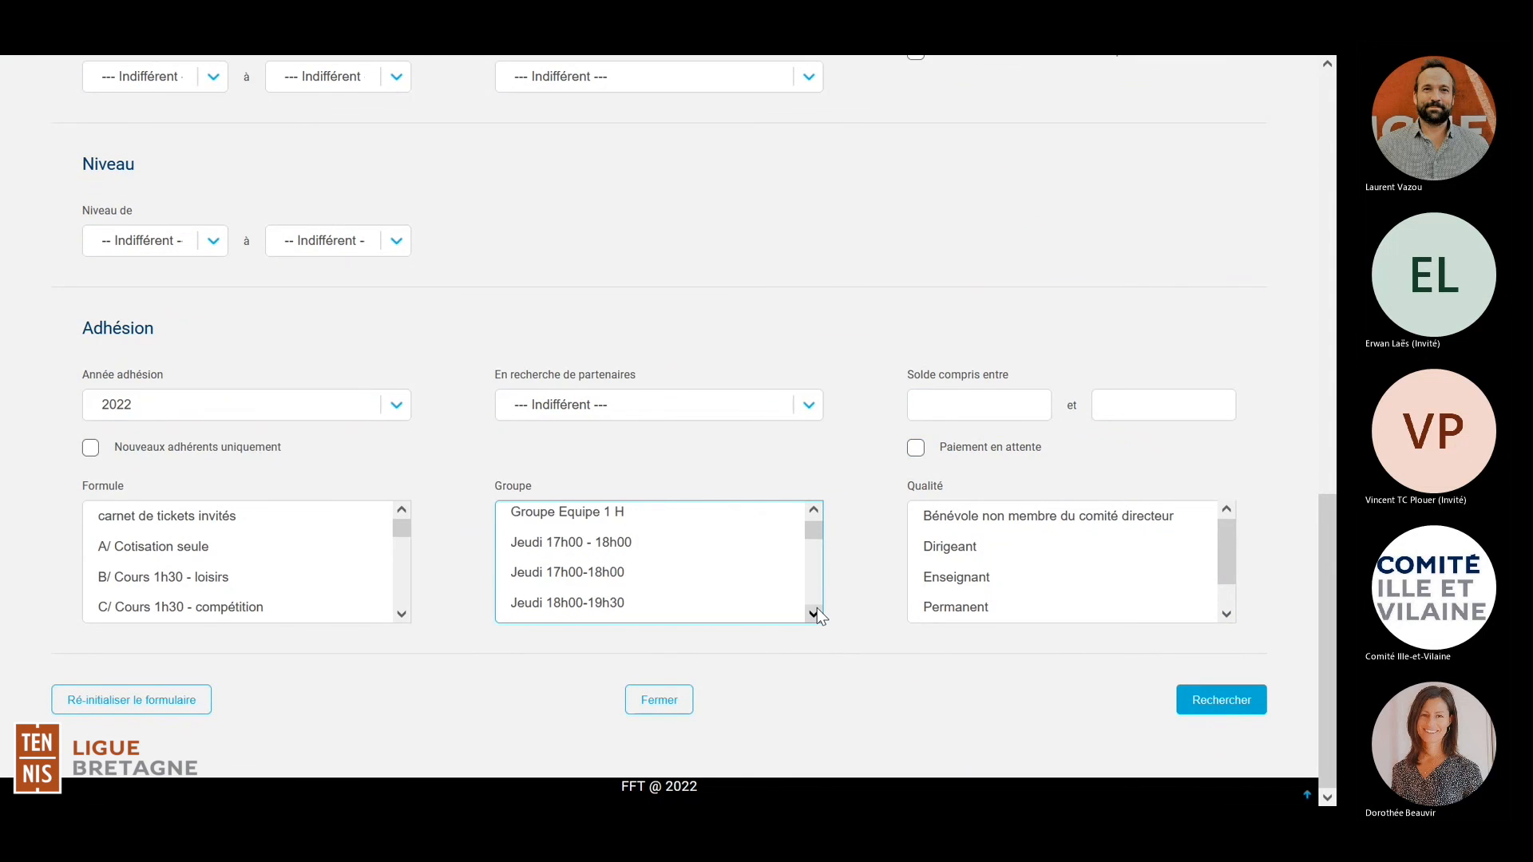
scroll(816, 615, "down", 5)
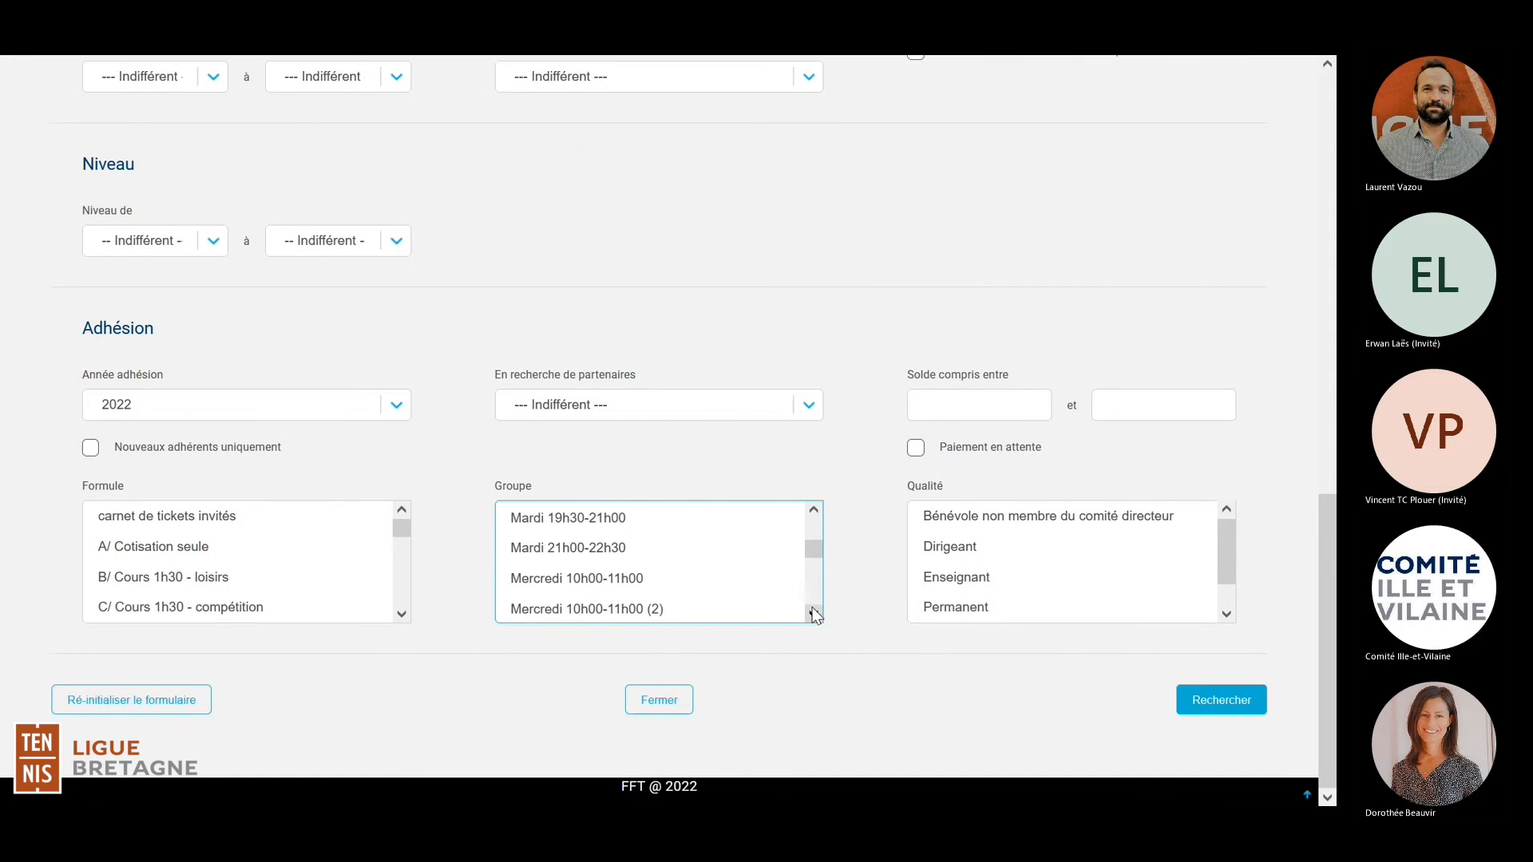
left_click(595, 536)
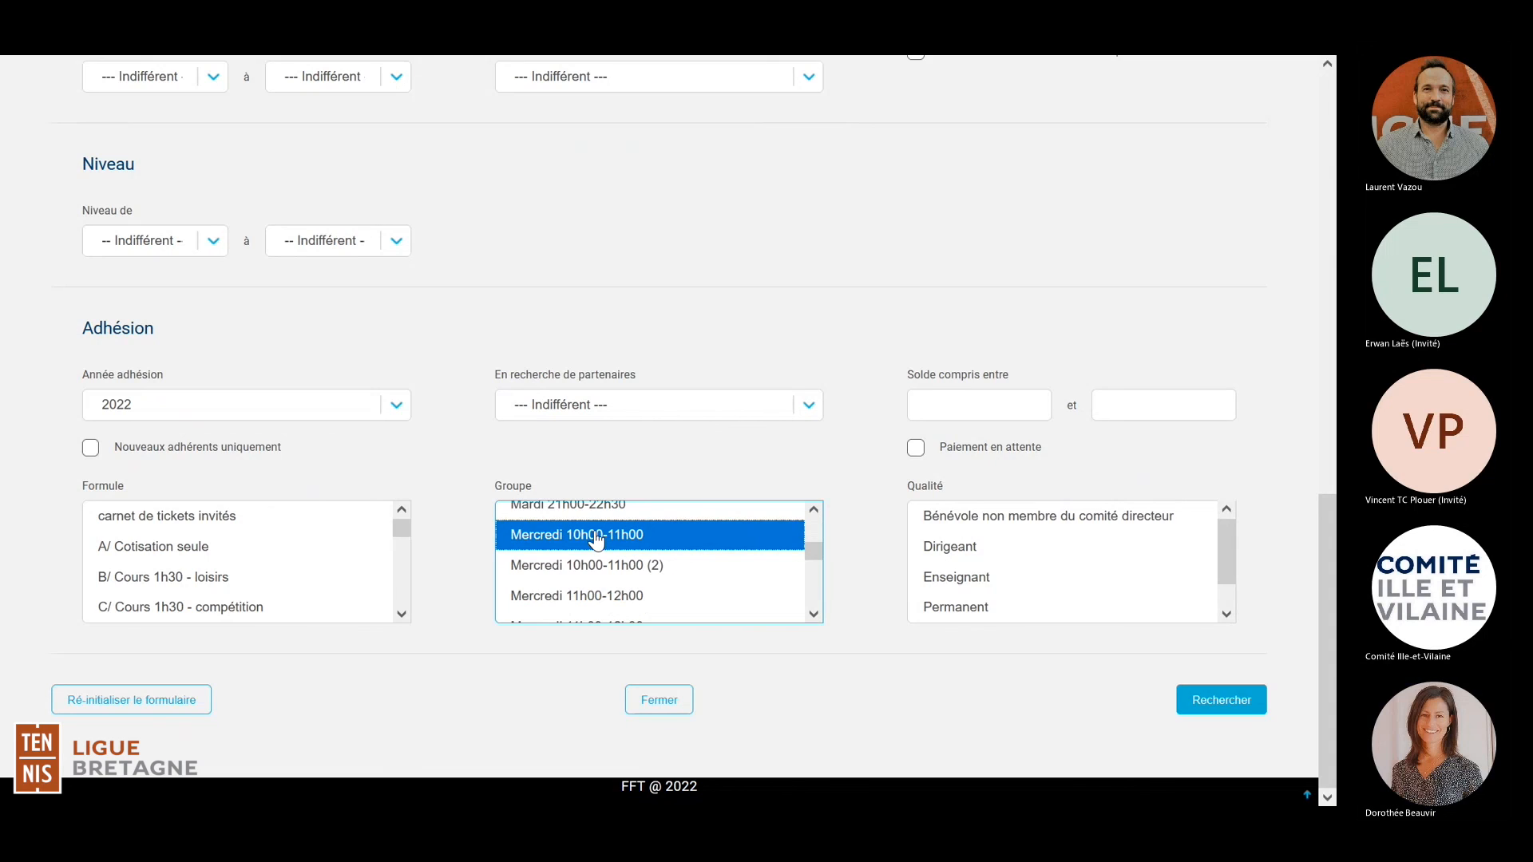
left_click_drag(592, 548, 591, 597)
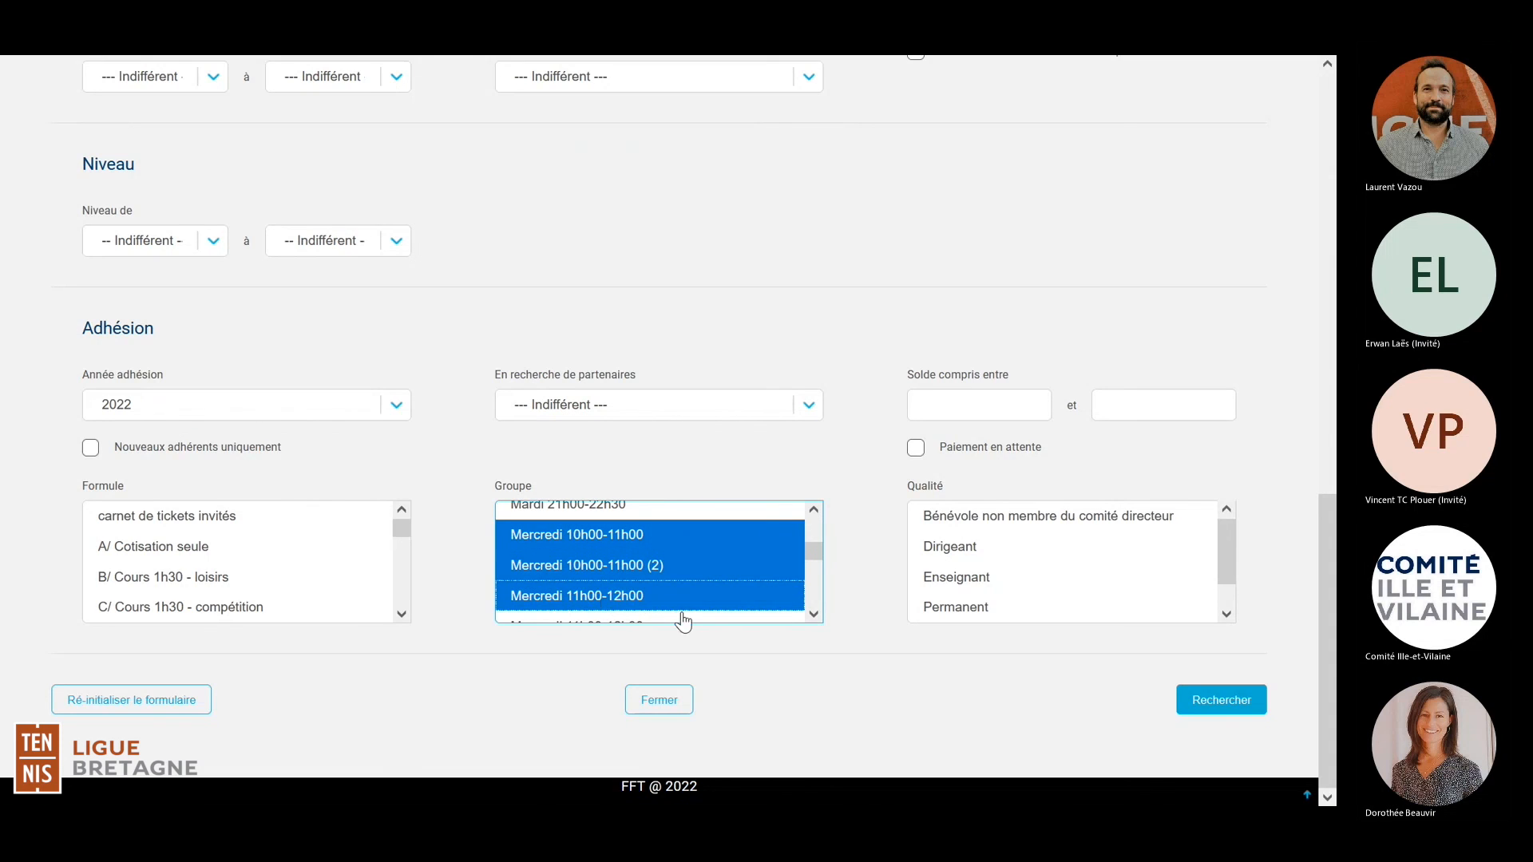
left_click_drag(810, 648, 686, 589)
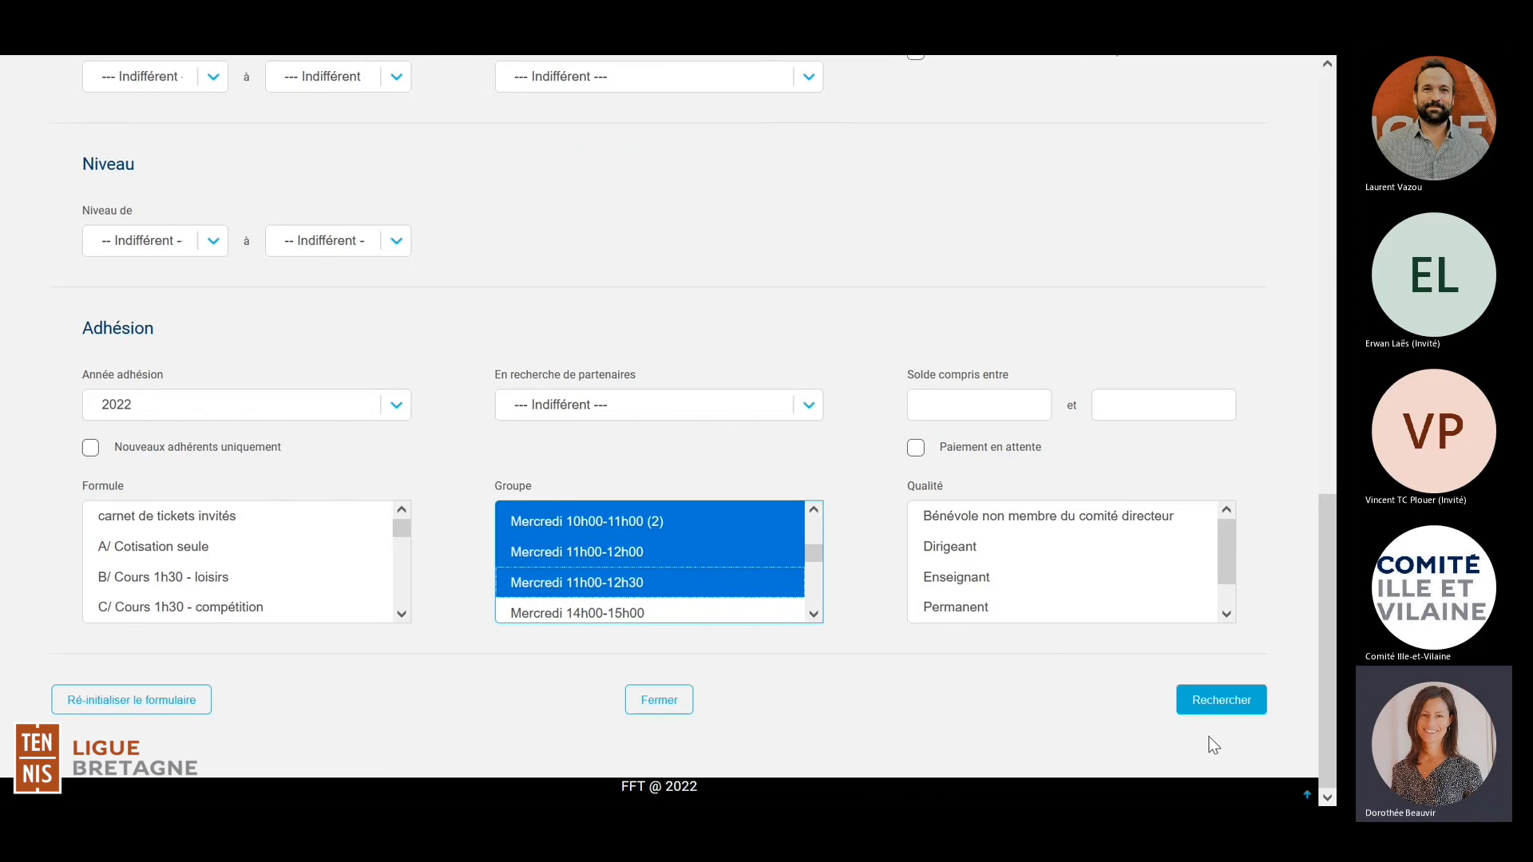
left_click(1233, 710)
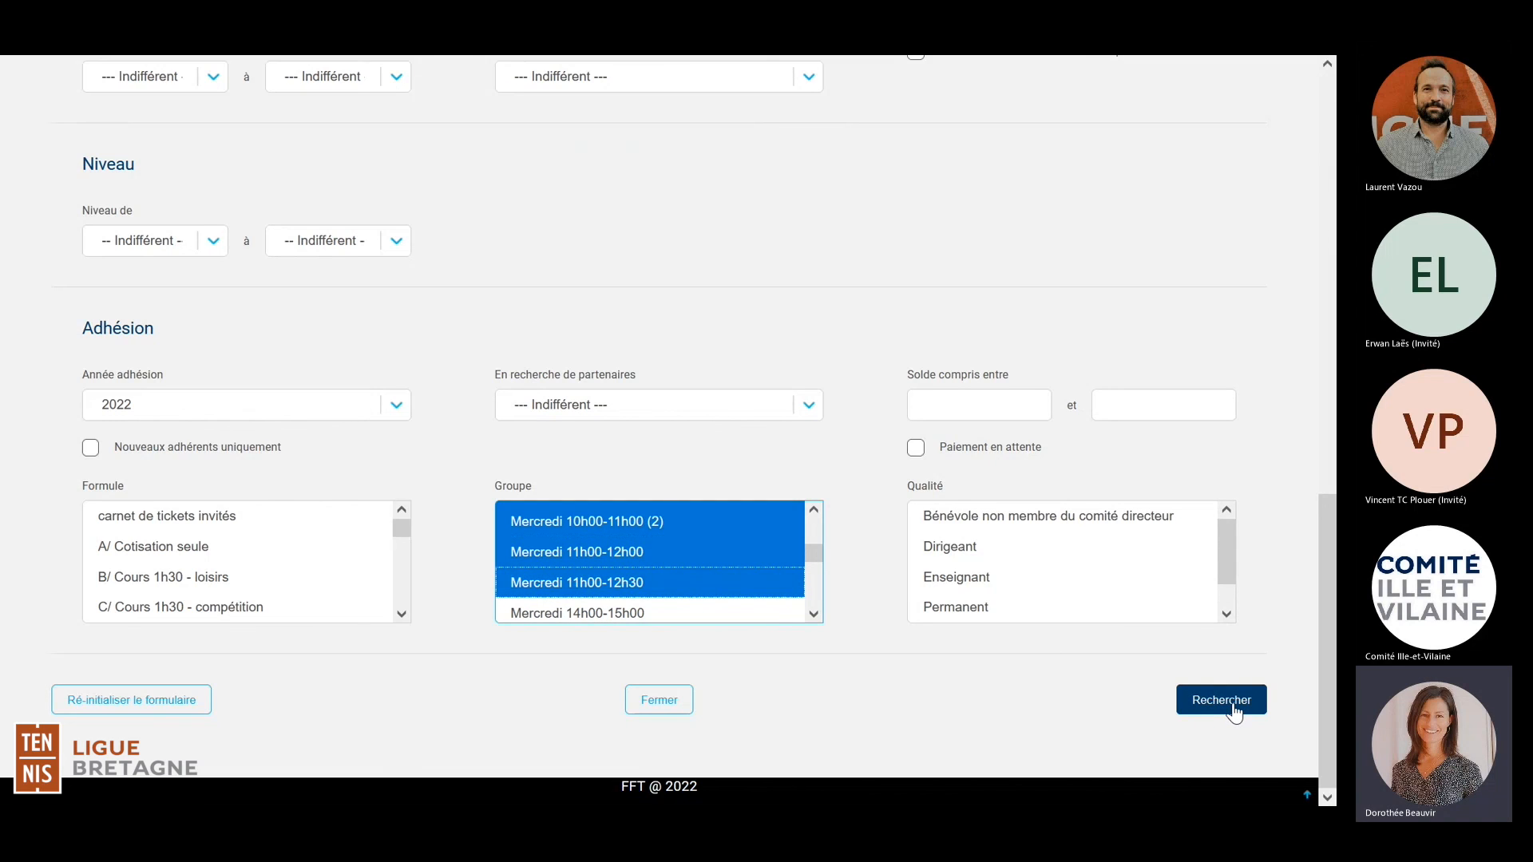
left_click(1233, 710)
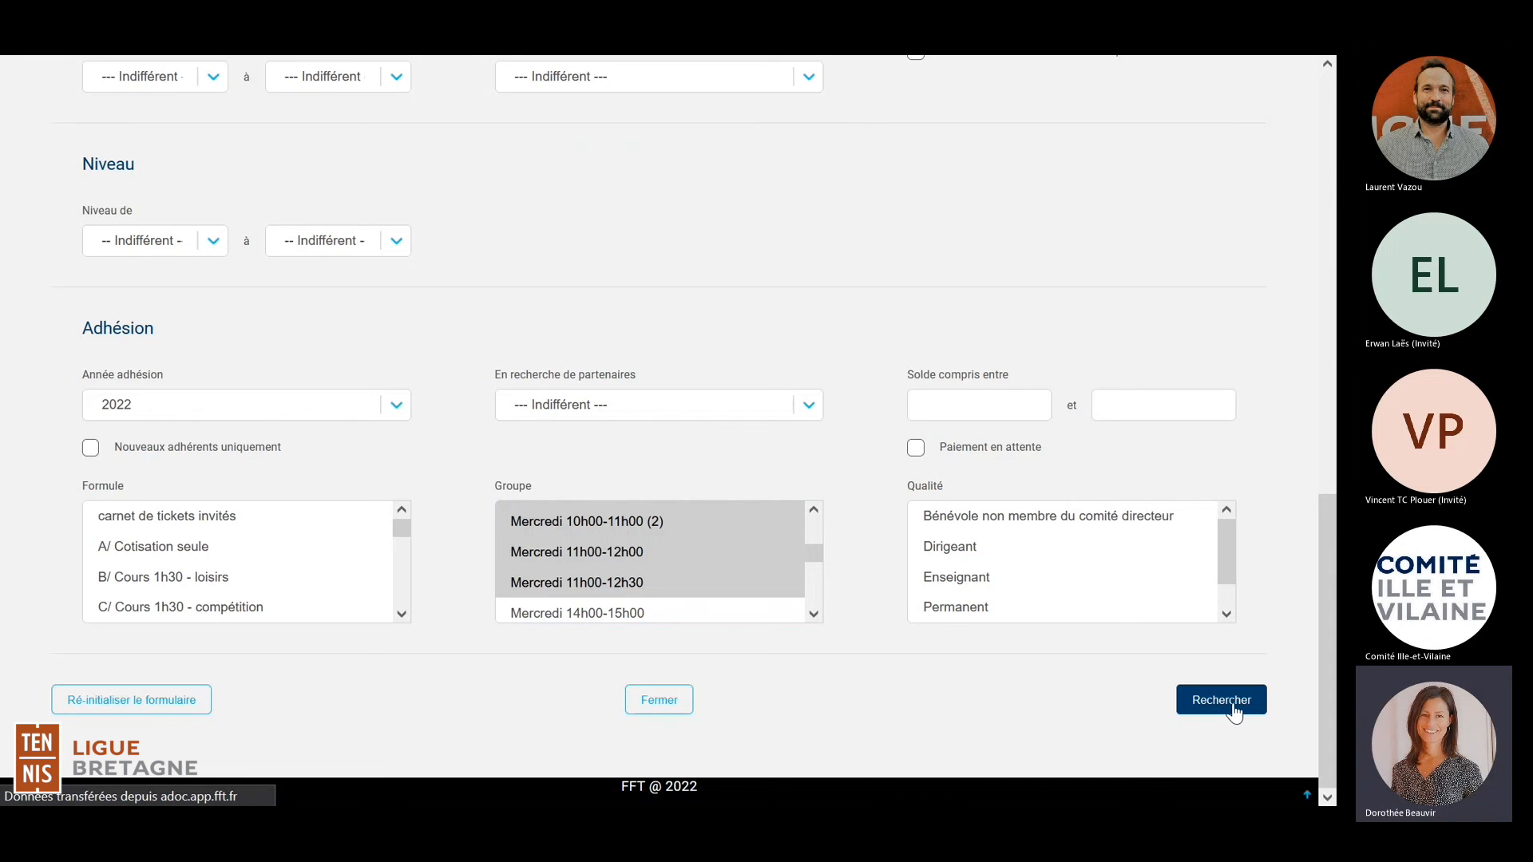
Step: Review the found members and validate all of them as the target of the notification
scroll(982, 574, "down", 3)
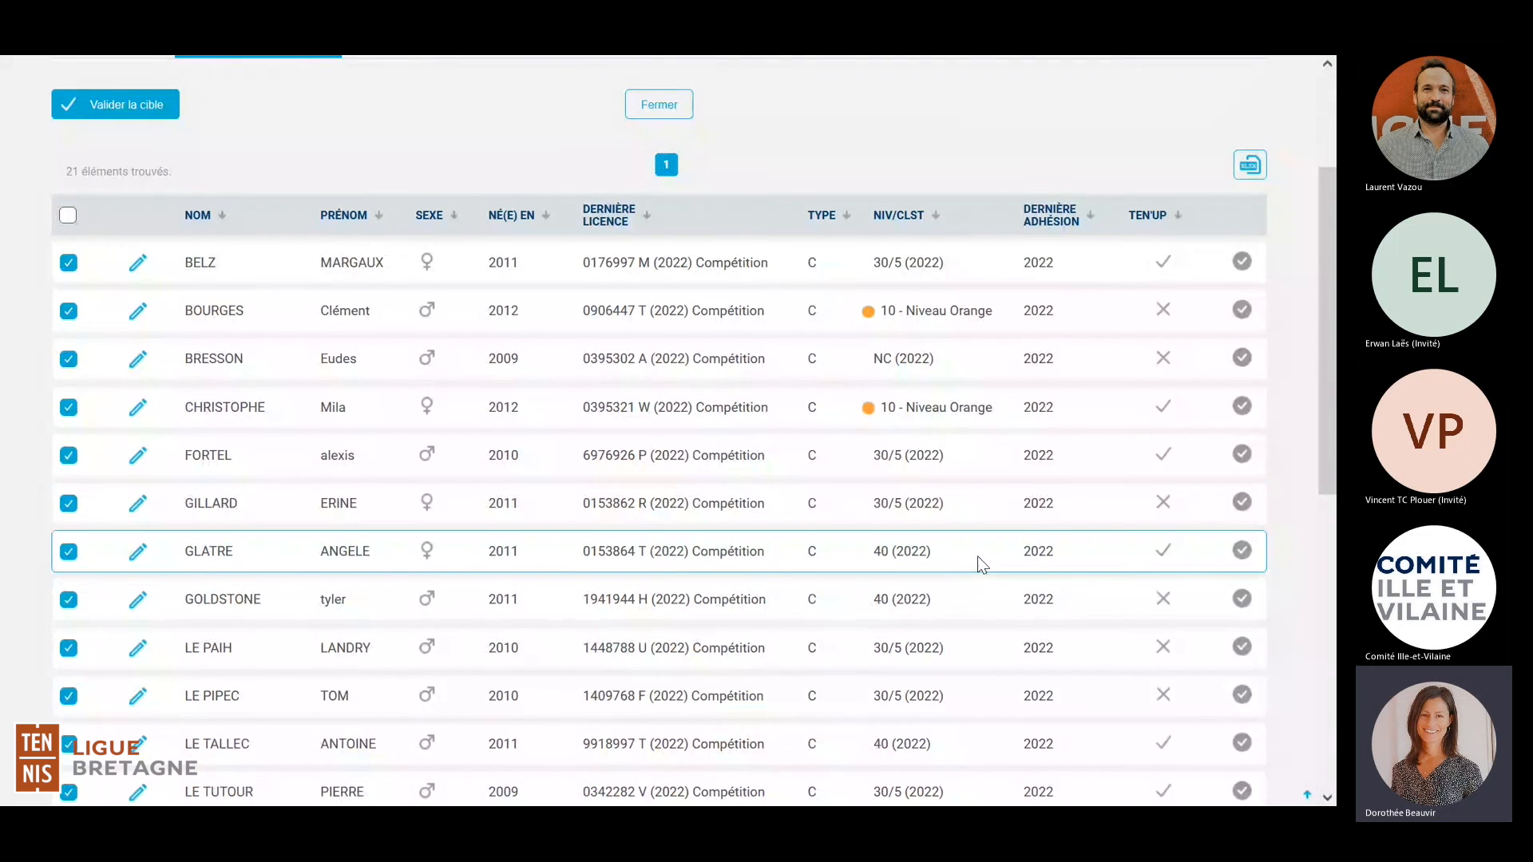
scroll(978, 556, "up", 1)
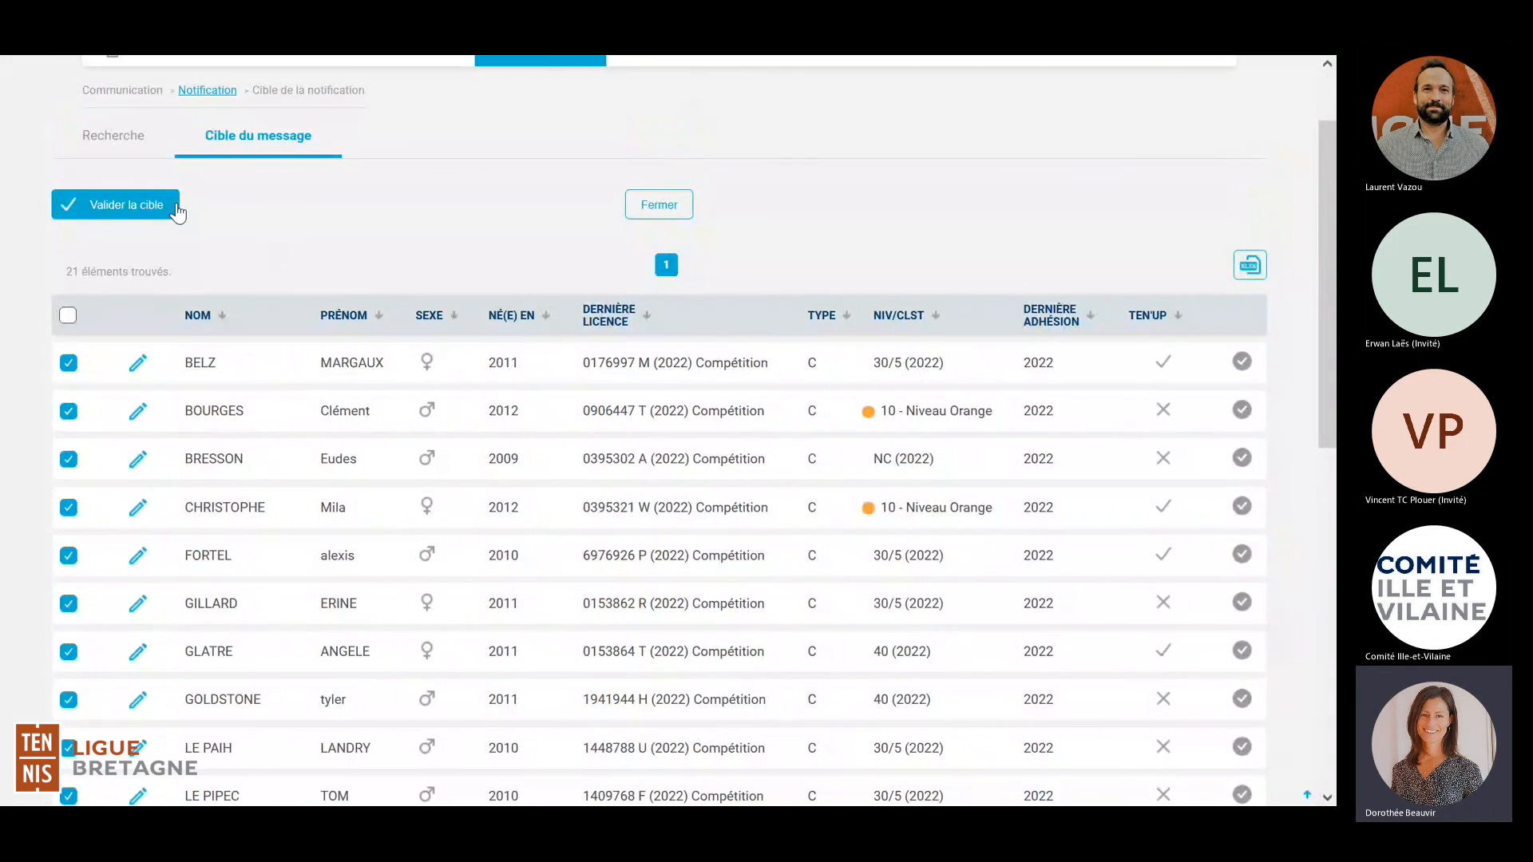
left_click(136, 214)
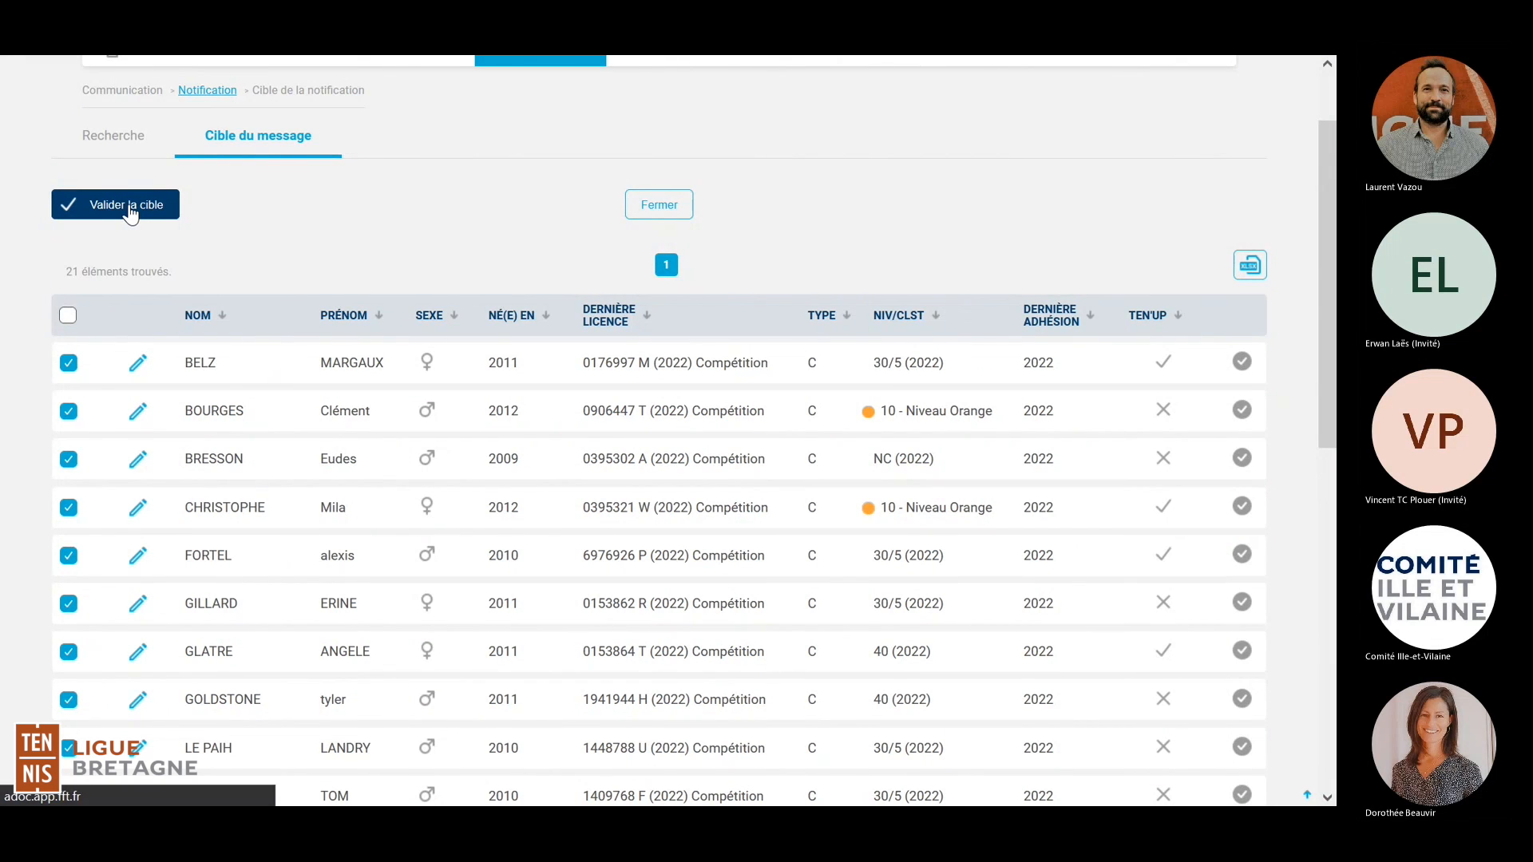
left_click(130, 212)
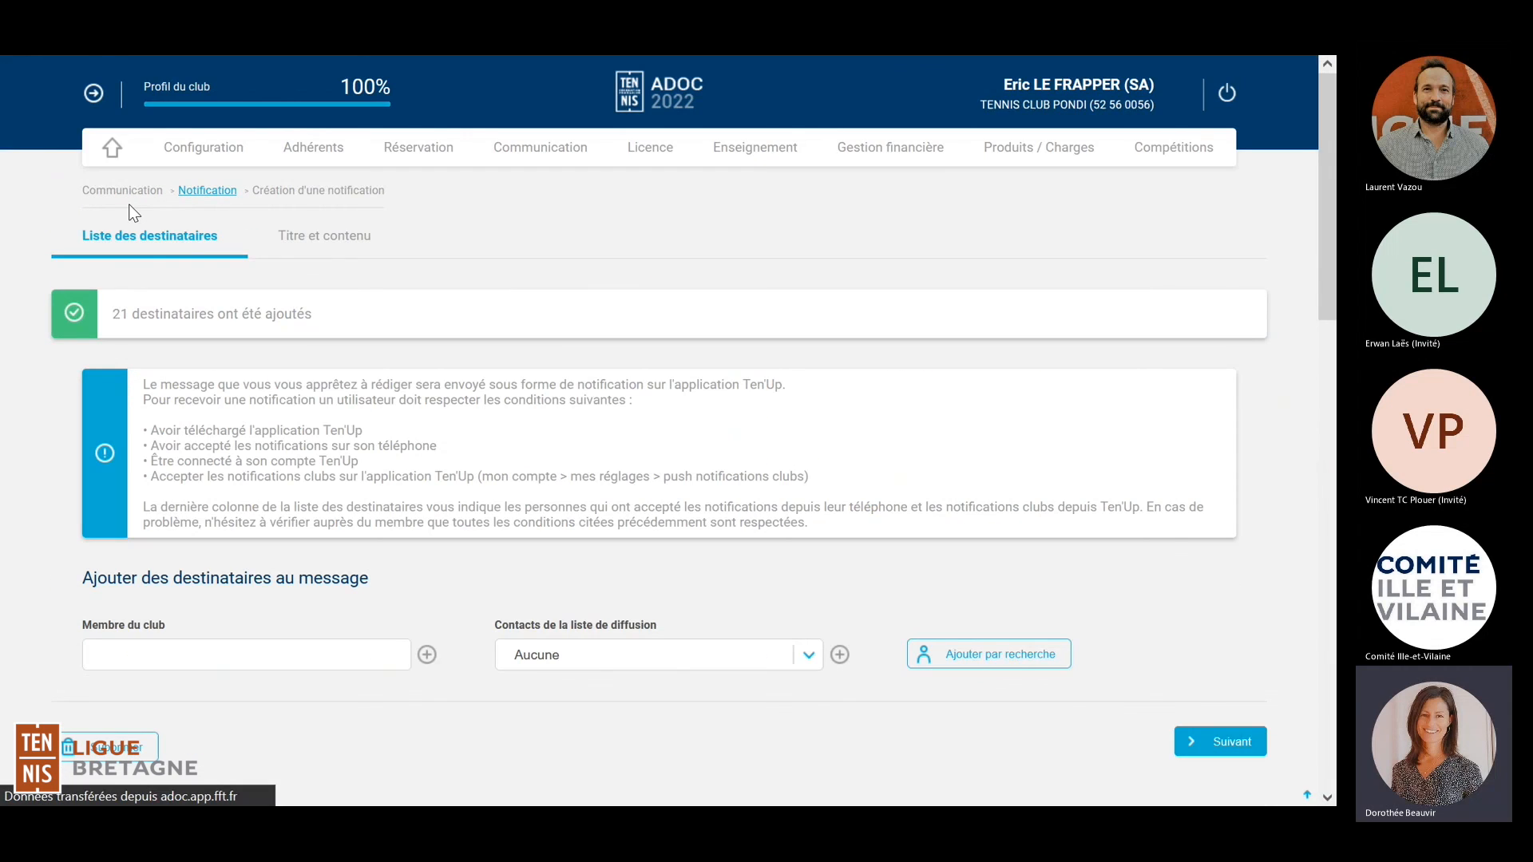
Step: Examine in the recipient list which members can receive Ten'Up notifications, and reread the conditions for receiving them
scroll(562, 477, "down", 8)
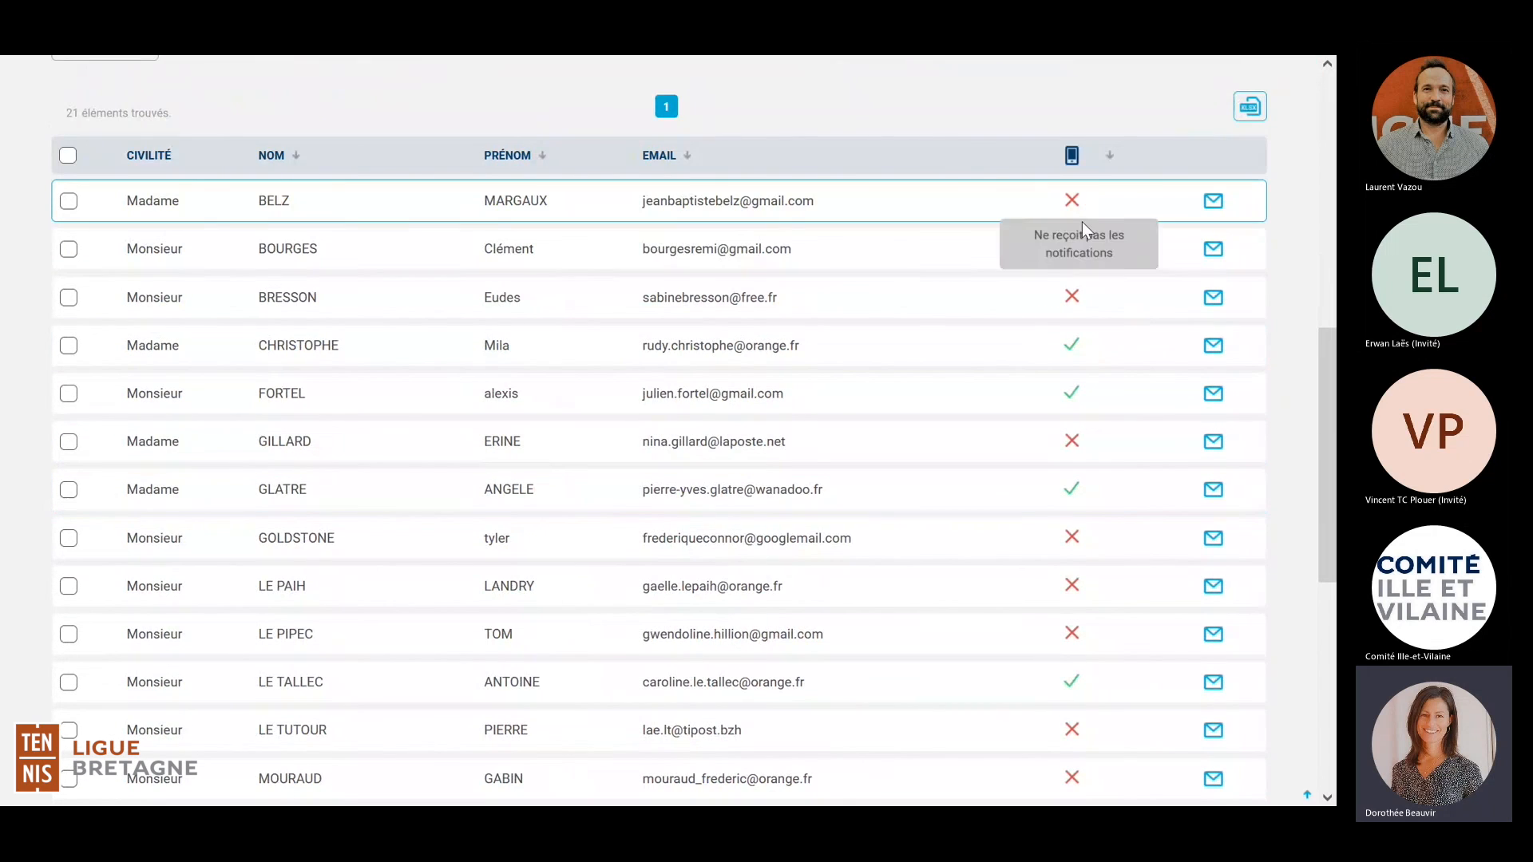
mouse_move(1080, 299)
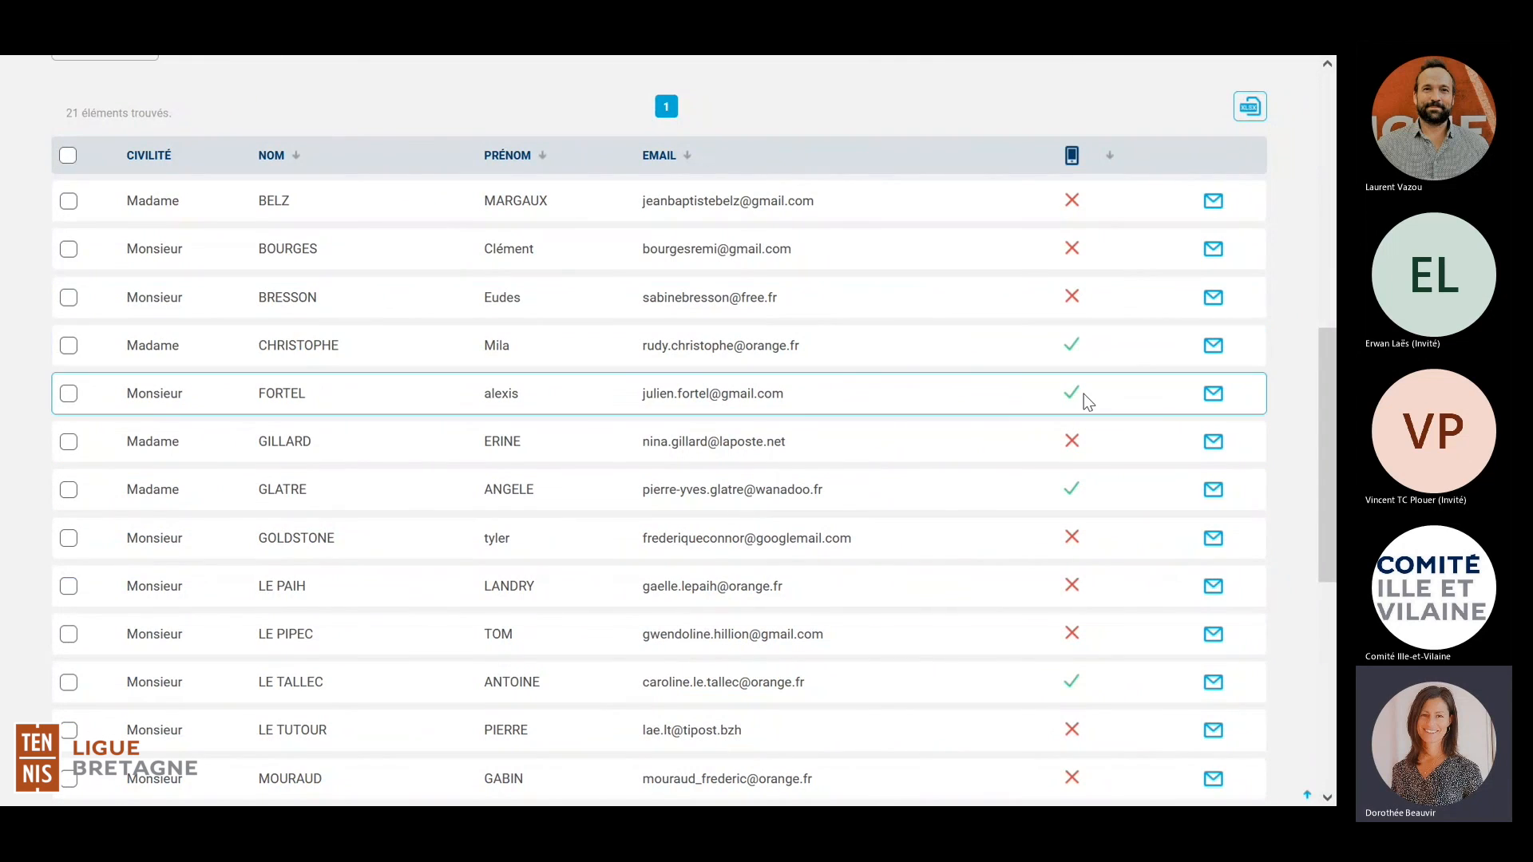
mouse_move(1083, 395)
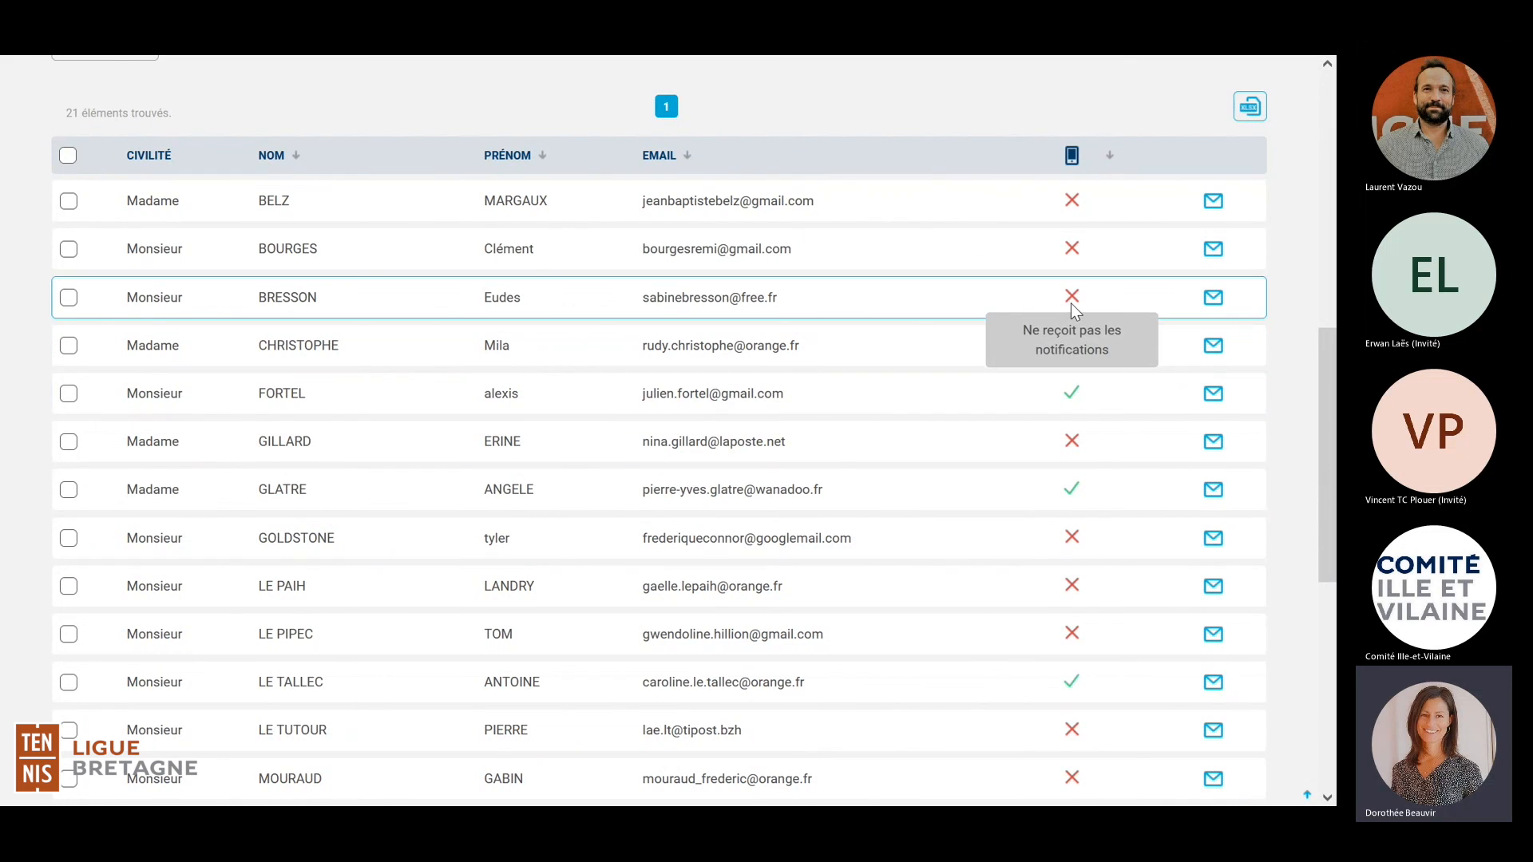
mouse_move(1083, 251)
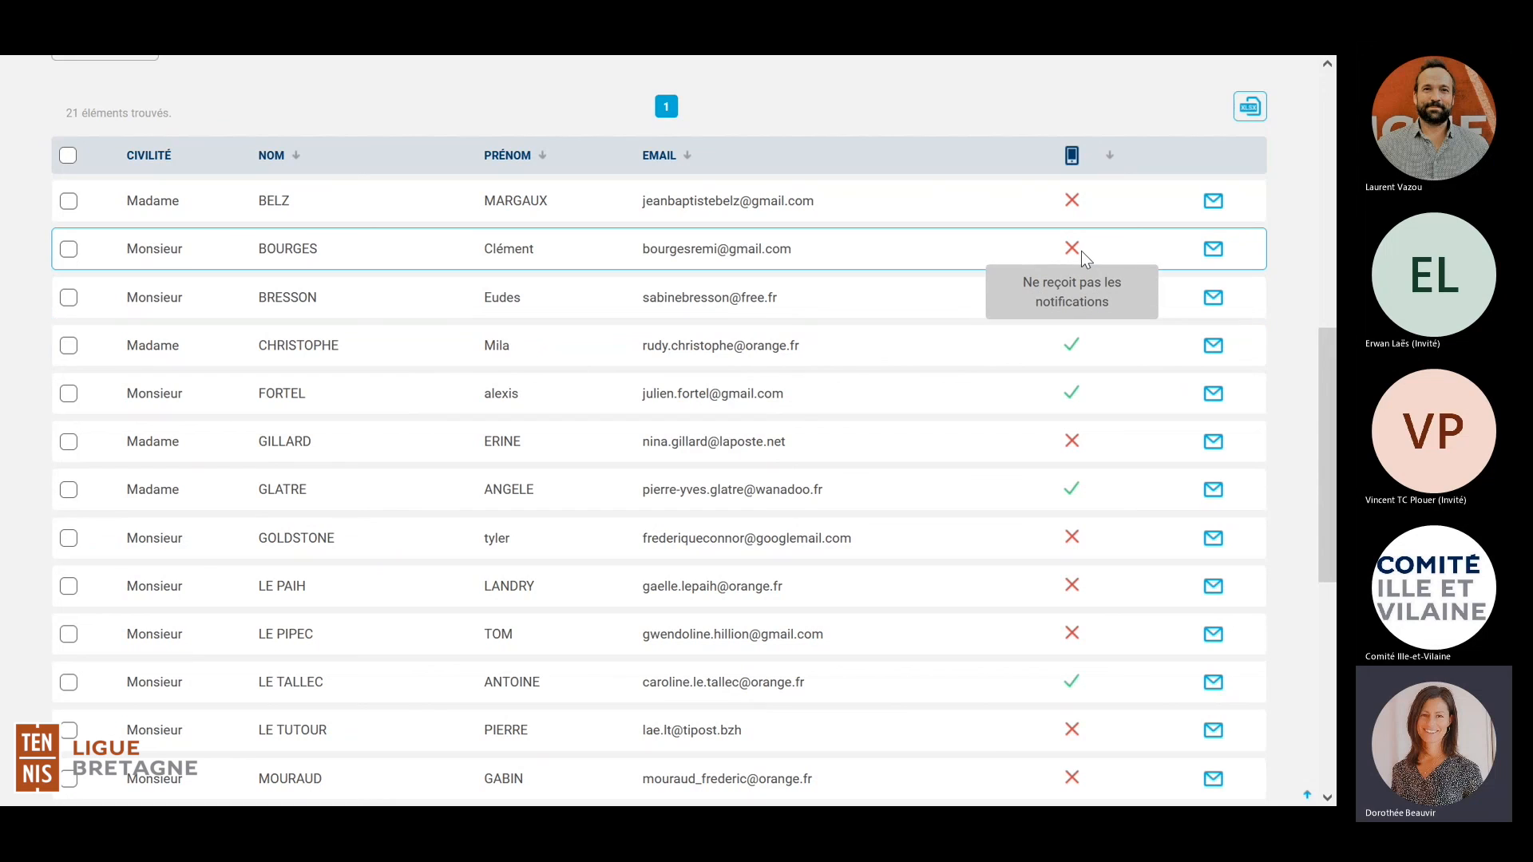
mouse_move(1079, 205)
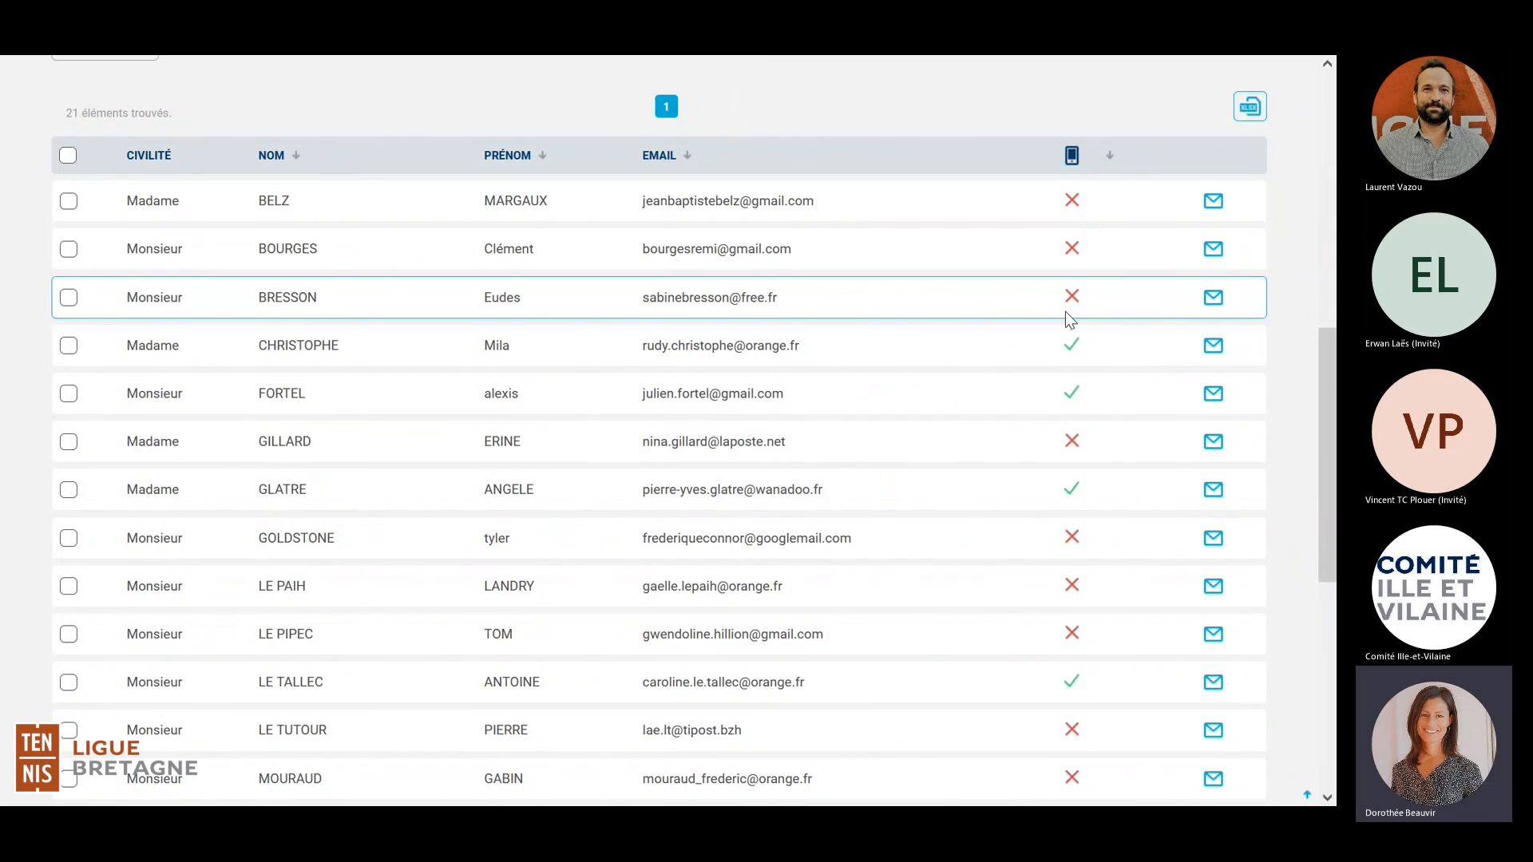
scroll(1065, 312, "up", 1)
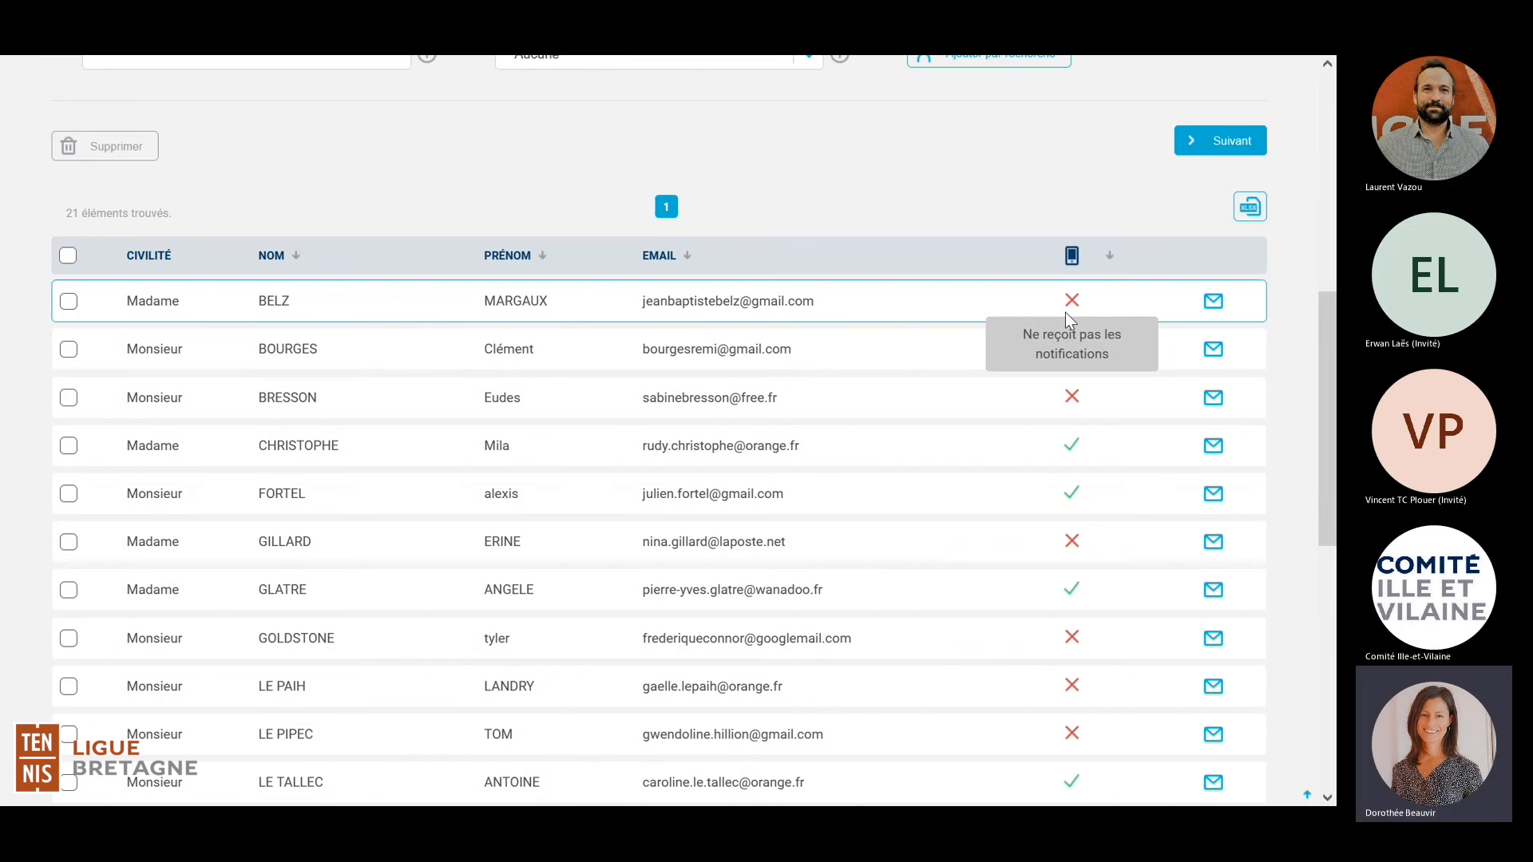
scroll(1066, 313, "up", 1)
scroll(1065, 313, "up", 3)
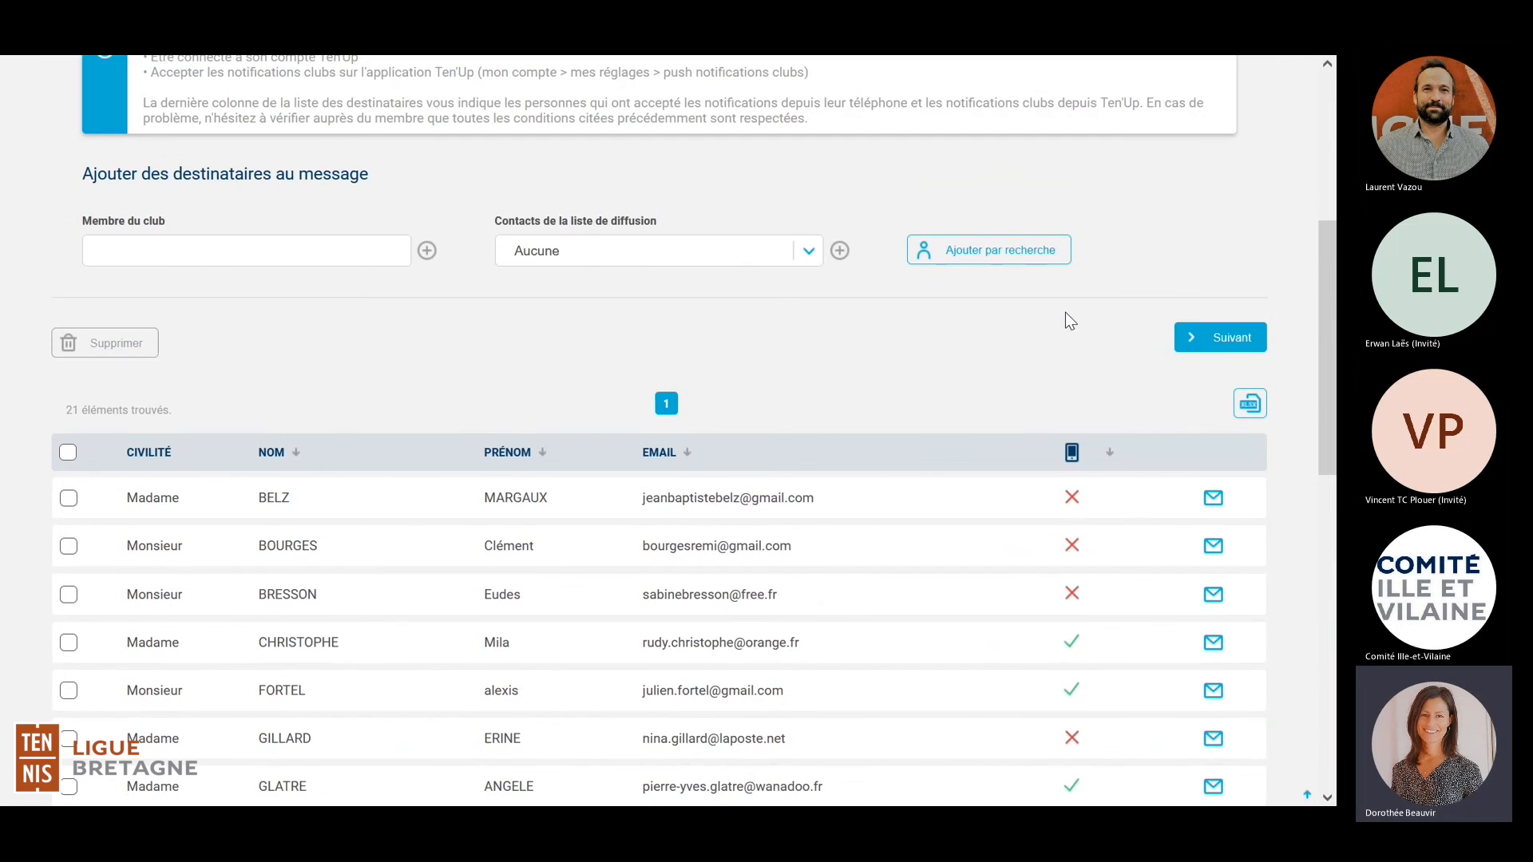
scroll(1065, 313, "up", 2)
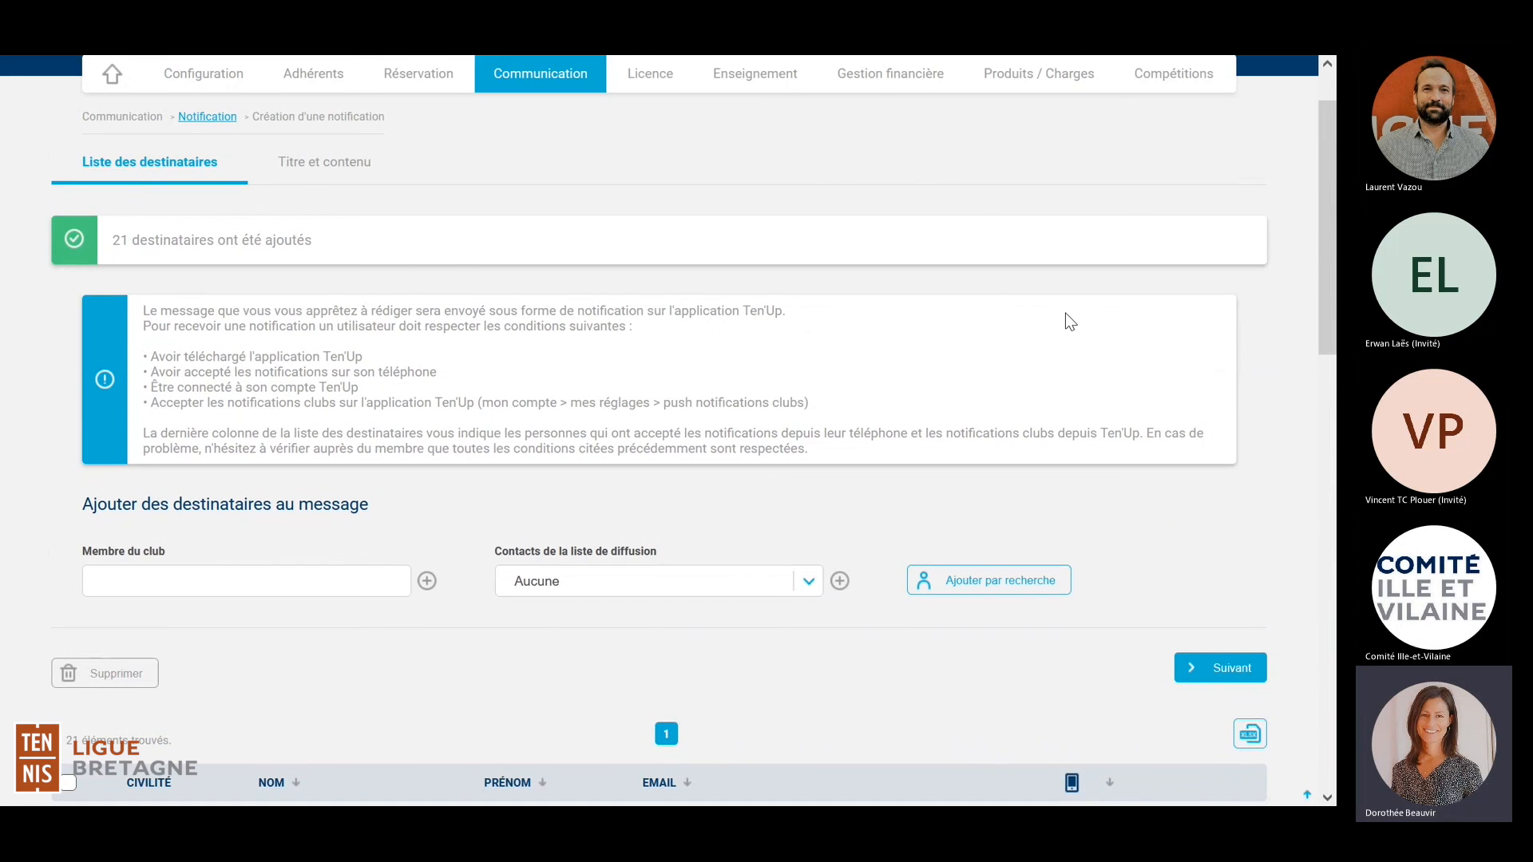